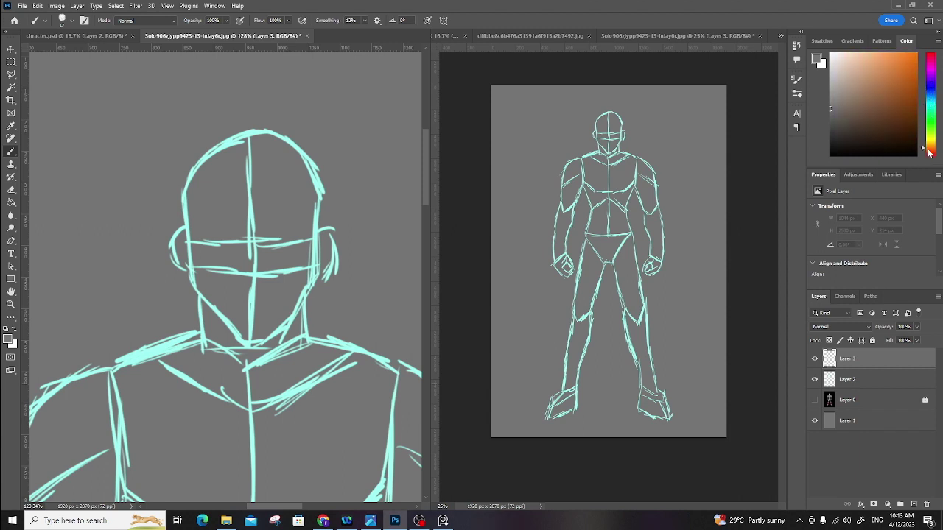
Choose a bright crimson brush colour and lower the opacity of the figure sketch on Layer 2 to 62%.
{"action": "left_click", "coordinate": [912, 59]}
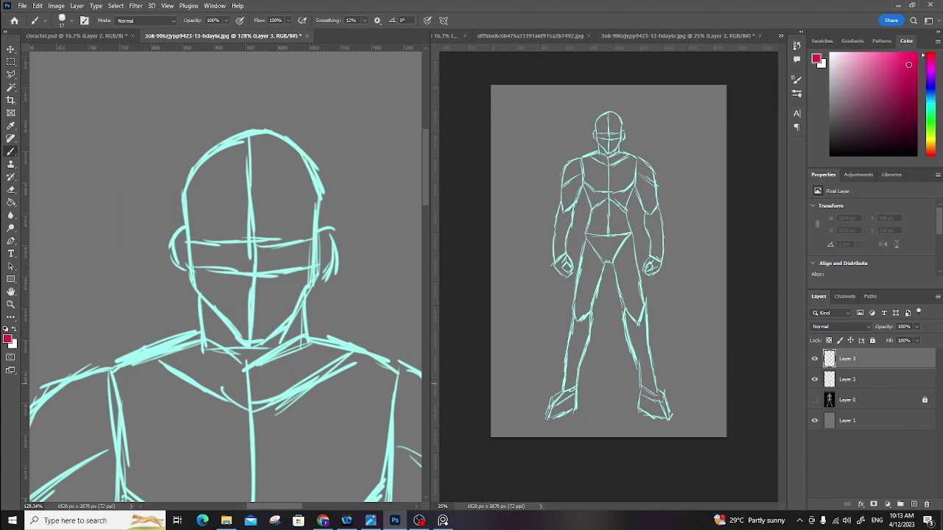
{"action": "left_click", "coordinate": [870, 376]}
{"action": "left_click", "coordinate": [916, 326]}
{"action": "left_click_drag", "start_coordinate": [917, 340], "coordinate": [900, 341]}
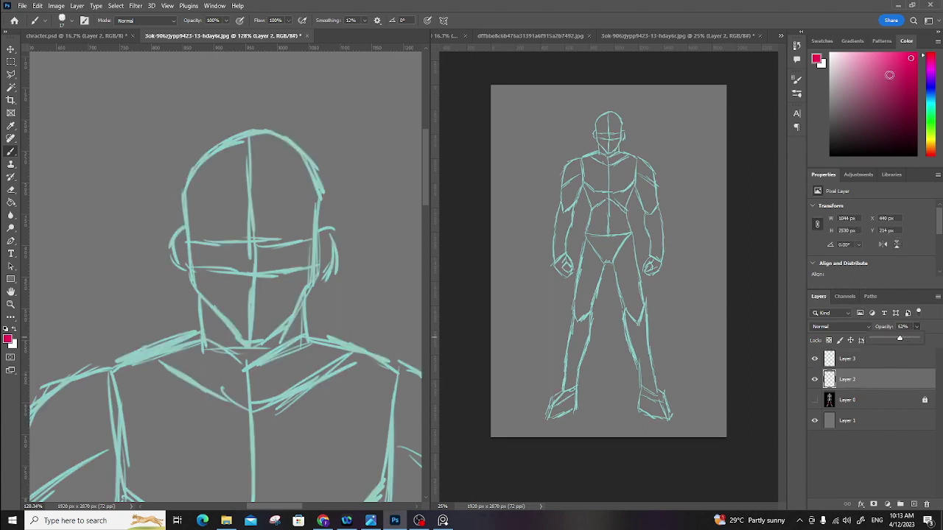
On Layer 3, draw the angular jawline and extend it up both cheeks into pointed tips over the ears.
{"action": "left_click", "coordinate": [847, 358]}
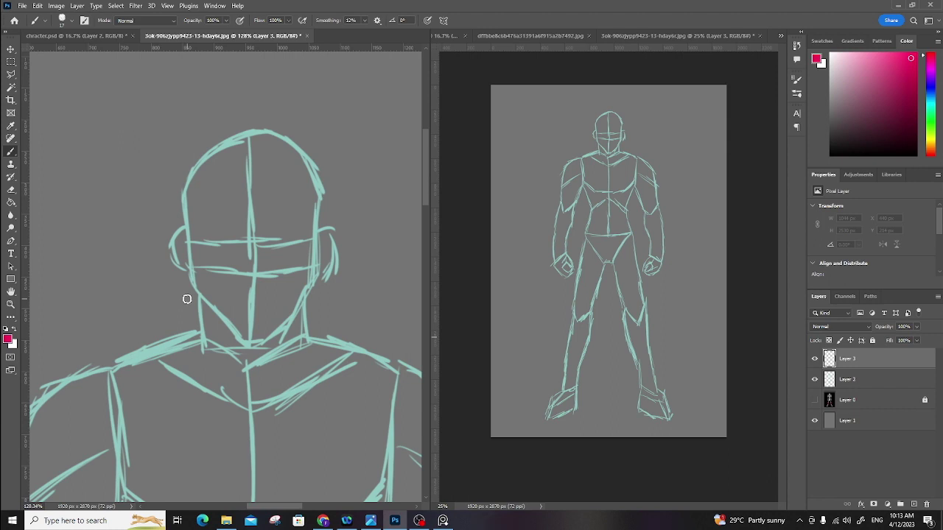
{"action": "mouse_move", "coordinate": [190, 270]}
{"action": "left_mouse_down"}
{"action": "mouse_move", "coordinate": [243, 344]}
{"action": "mouse_move", "coordinate": [208, 305]}
{"action": "mouse_move", "coordinate": [231, 314]}
{"action": "mouse_move", "coordinate": [254, 347]}
{"action": "mouse_move", "coordinate": [246, 345]}
{"action": "mouse_move", "coordinate": [263, 344]}
{"action": "mouse_move", "coordinate": [315, 265]}
{"action": "left_mouse_up"}
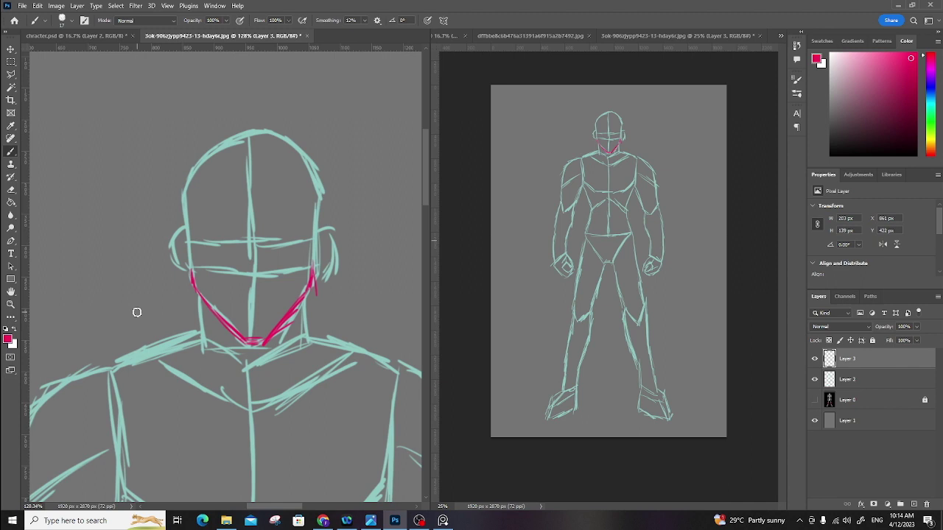
{"action": "mouse_move", "coordinate": [193, 275]}
{"action": "left_mouse_down"}
{"action": "mouse_move", "coordinate": [171, 228]}
{"action": "mouse_move", "coordinate": [186, 258]}
{"action": "left_mouse_up"}
{"action": "left_click_drag", "start_coordinate": [172, 230], "coordinate": [187, 235]}
{"action": "mouse_move", "coordinate": [316, 284]}
{"action": "left_mouse_down"}
{"action": "mouse_move", "coordinate": [331, 224]}
{"action": "mouse_move", "coordinate": [317, 237]}
{"action": "left_mouse_up"}
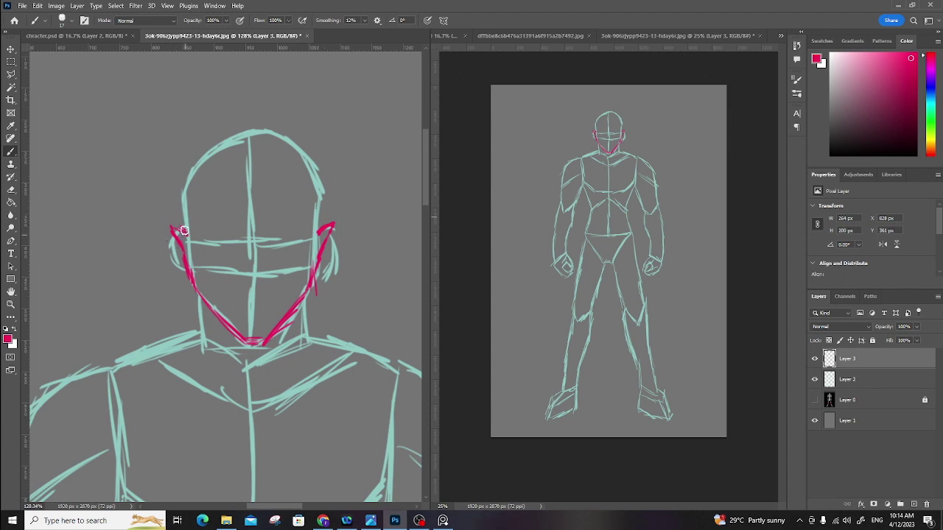
Draw pointed helmet edges above both ears and connect them with a straight line across the forehead.
{"action": "mouse_move", "coordinate": [185, 234]}
{"action": "left_mouse_down"}
{"action": "mouse_move", "coordinate": [181, 168]}
{"action": "mouse_move", "coordinate": [203, 203]}
{"action": "left_mouse_up"}
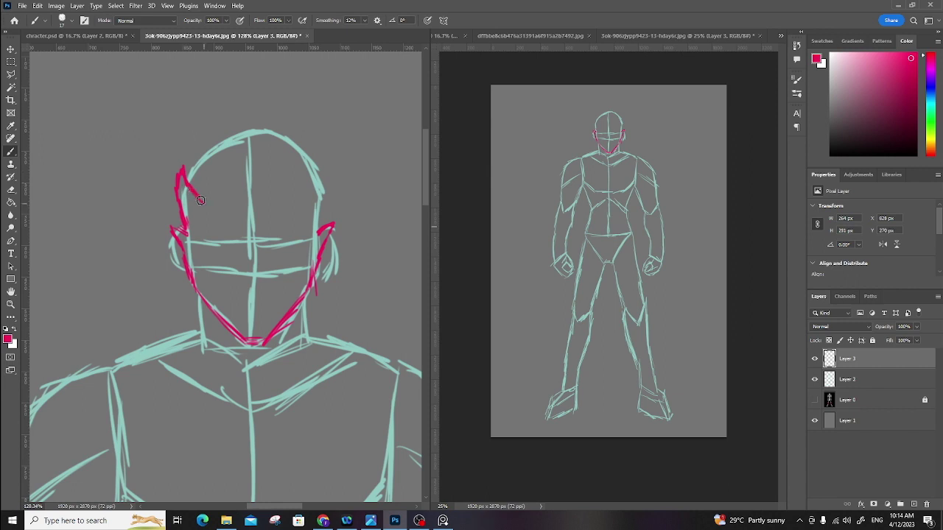
{"action": "mouse_move", "coordinate": [317, 230]}
{"action": "left_mouse_down"}
{"action": "mouse_move", "coordinate": [330, 204]}
{"action": "mouse_move", "coordinate": [322, 174]}
{"action": "mouse_move", "coordinate": [309, 198]}
{"action": "left_mouse_up"}
{"action": "left_click_drag", "start_coordinate": [206, 195], "coordinate": [317, 191]}
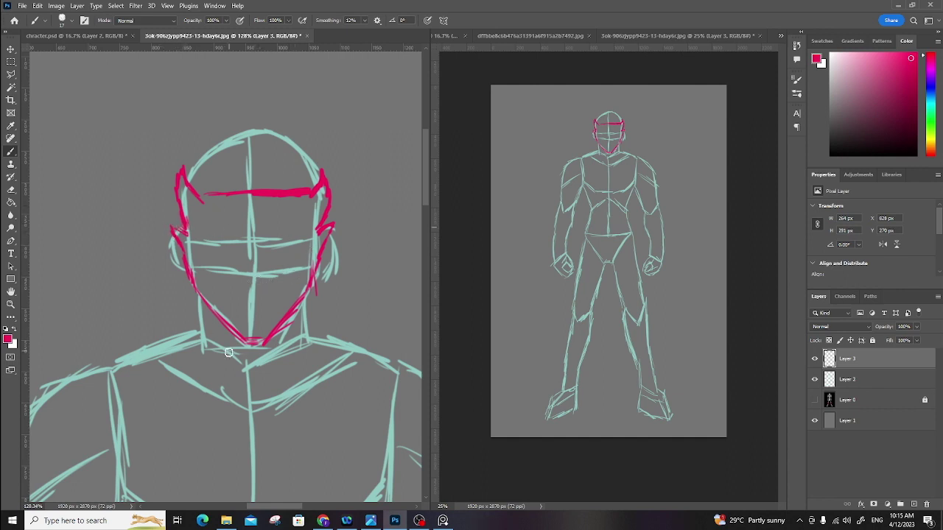
Draw both sides of the neck downward from the corners of the jaw.
{"action": "left_click_drag", "start_coordinate": [196, 291], "coordinate": [201, 307]}
{"action": "left_click_drag", "start_coordinate": [286, 315], "coordinate": [310, 283]}
{"action": "left_click_drag", "start_coordinate": [200, 310], "coordinate": [199, 341]}
With a smaller brush, draw the V-shaped lower edge of the neck guard from one side of the neck to the other.
{"action": "right_click", "coordinate": [307, 294]}
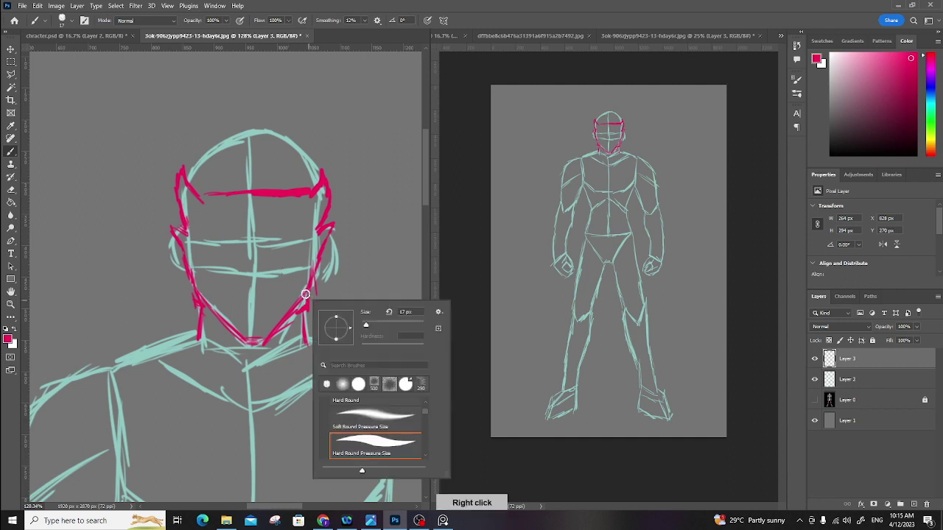
{"action": "left_click_drag", "start_coordinate": [367, 325], "coordinate": [362, 327]}
{"action": "left_click", "coordinate": [318, 282]}
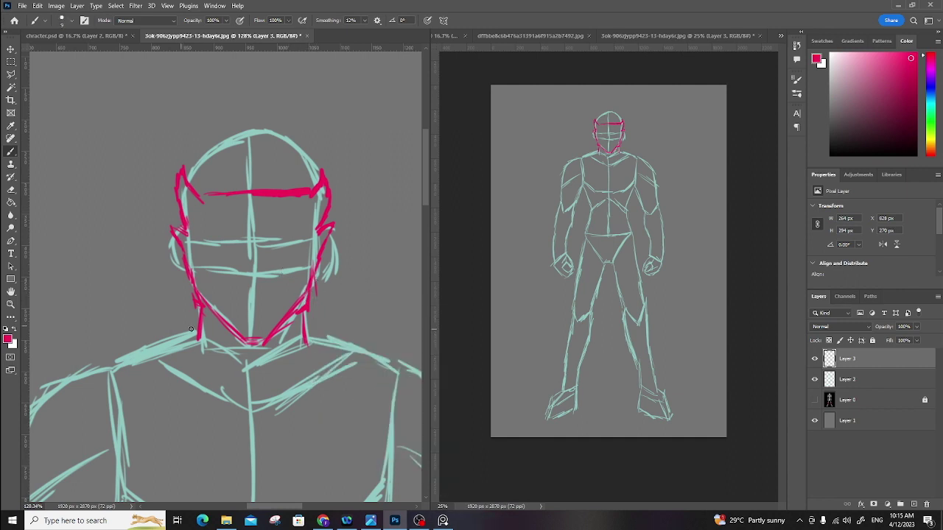
{"action": "left_click_drag", "start_coordinate": [201, 336], "coordinate": [206, 359]}
{"action": "mouse_move", "coordinate": [214, 367]}
{"action": "left_mouse_down"}
{"action": "mouse_move", "coordinate": [253, 401]}
{"action": "mouse_move", "coordinate": [294, 365]}
{"action": "mouse_move", "coordinate": [306, 333]}
{"action": "left_mouse_up"}
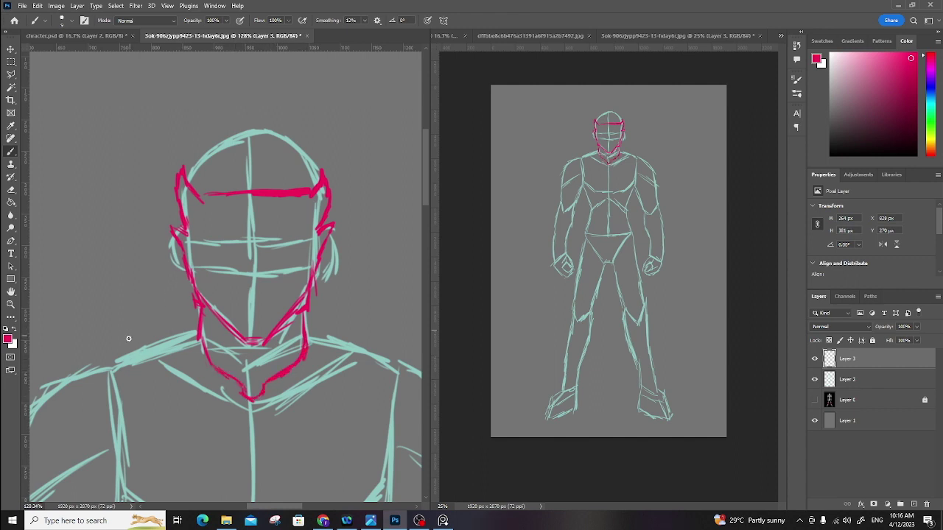
Draw the raised outer collar around the neck guard, converging into a pointed plate at the centre of the upper chest.
{"action": "left_click_drag", "start_coordinate": [197, 330], "coordinate": [171, 341]}
{"action": "mouse_move", "coordinate": [308, 337]}
{"action": "left_mouse_down"}
{"action": "mouse_move", "coordinate": [325, 321]}
{"action": "mouse_move", "coordinate": [345, 339]}
{"action": "left_mouse_up"}
{"action": "mouse_move", "coordinate": [174, 338]}
{"action": "left_mouse_down"}
{"action": "mouse_move", "coordinate": [170, 369]}
{"action": "mouse_move", "coordinate": [222, 420]}
{"action": "mouse_move", "coordinate": [222, 440]}
{"action": "left_mouse_up"}
{"action": "mouse_move", "coordinate": [239, 396]}
{"action": "left_mouse_down"}
{"action": "mouse_move", "coordinate": [230, 455]}
{"action": "mouse_move", "coordinate": [232, 444]}
{"action": "mouse_move", "coordinate": [252, 462]}
{"action": "mouse_move", "coordinate": [276, 441]}
{"action": "mouse_move", "coordinate": [262, 394]}
{"action": "left_mouse_up"}
{"action": "left_click_drag", "start_coordinate": [286, 432], "coordinate": [340, 360]}
{"action": "mouse_move", "coordinate": [308, 388]}
{"action": "left_mouse_down"}
{"action": "mouse_move", "coordinate": [332, 365]}
{"action": "mouse_move", "coordinate": [337, 343]}
{"action": "mouse_move", "coordinate": [338, 367]}
{"action": "left_mouse_up"}
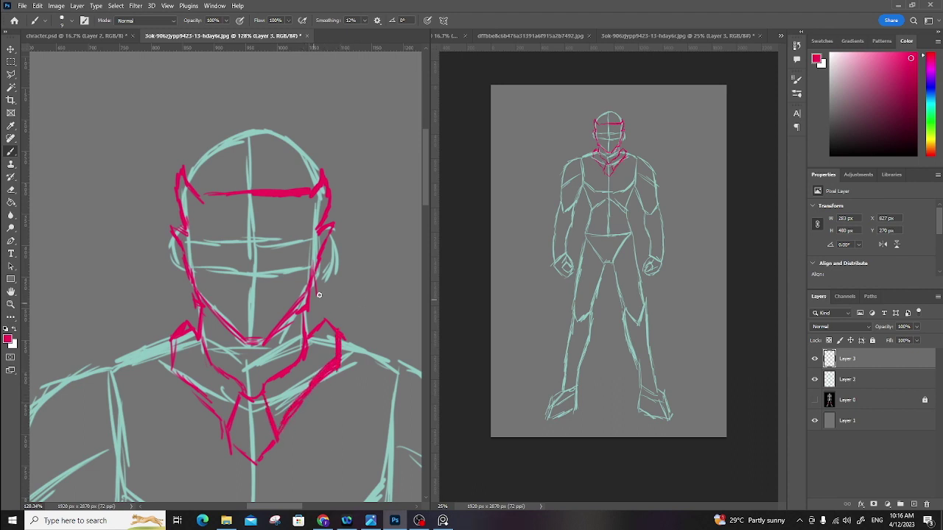
Add fold lines to both sides of the collar and vertical detail lines on the neck.
{"action": "mouse_move", "coordinate": [176, 370]}
{"action": "left_mouse_down"}
{"action": "mouse_move", "coordinate": [198, 345]}
{"action": "mouse_move", "coordinate": [182, 373]}
{"action": "left_mouse_up"}
{"action": "left_click_drag", "start_coordinate": [306, 343], "coordinate": [324, 359]}
{"action": "left_click_drag", "start_coordinate": [218, 324], "coordinate": [219, 370]}
{"action": "left_click_drag", "start_coordinate": [286, 321], "coordinate": [288, 365]}
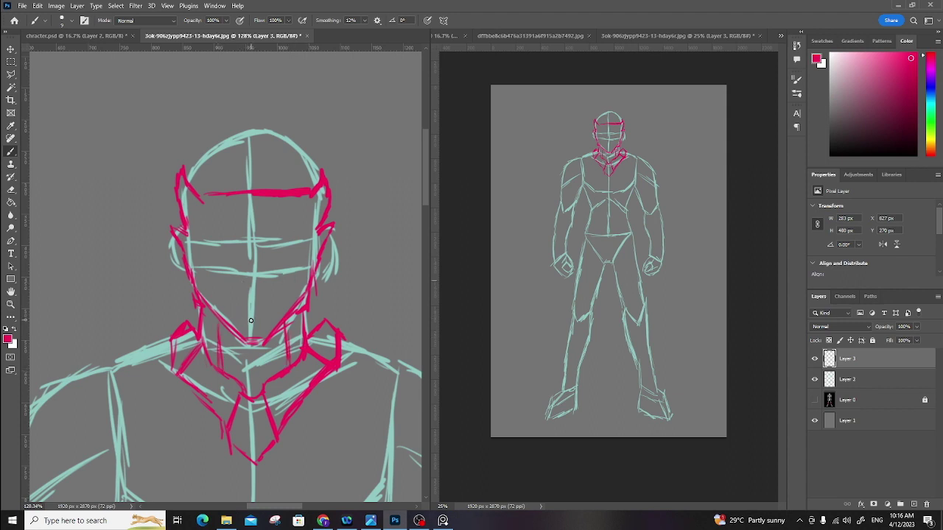
Draw the shoulder slopes outward from the collar and trace both sides of the chest down to the armpits.
{"action": "left_click_drag", "start_coordinate": [172, 345], "coordinate": [125, 363]}
{"action": "mouse_move", "coordinate": [175, 386]}
{"action": "left_mouse_down"}
{"action": "mouse_move", "coordinate": [175, 278]}
{"action": "mouse_move", "coordinate": [160, 260]}
{"action": "left_mouse_up"}
{"action": "left_click_drag", "start_coordinate": [151, 224], "coordinate": [106, 240]}
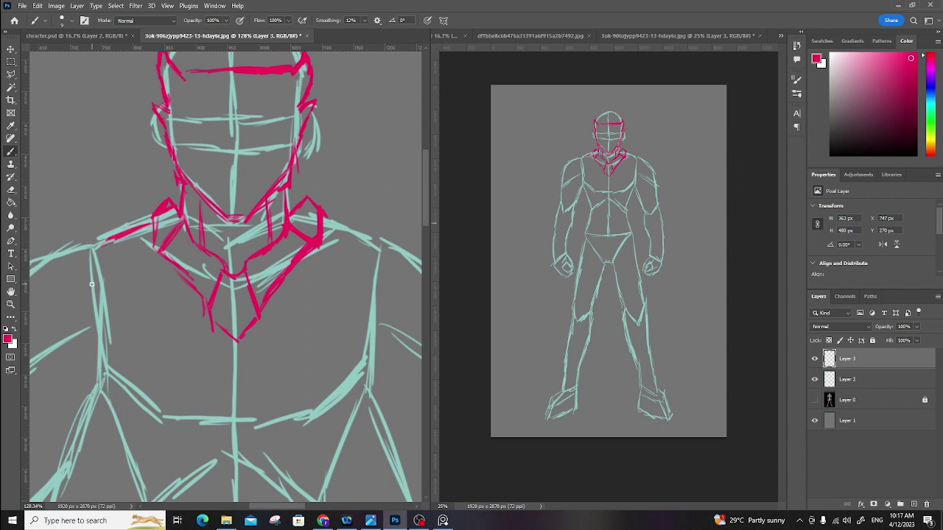
{"action": "left_click_drag", "start_coordinate": [96, 246], "coordinate": [106, 385]}
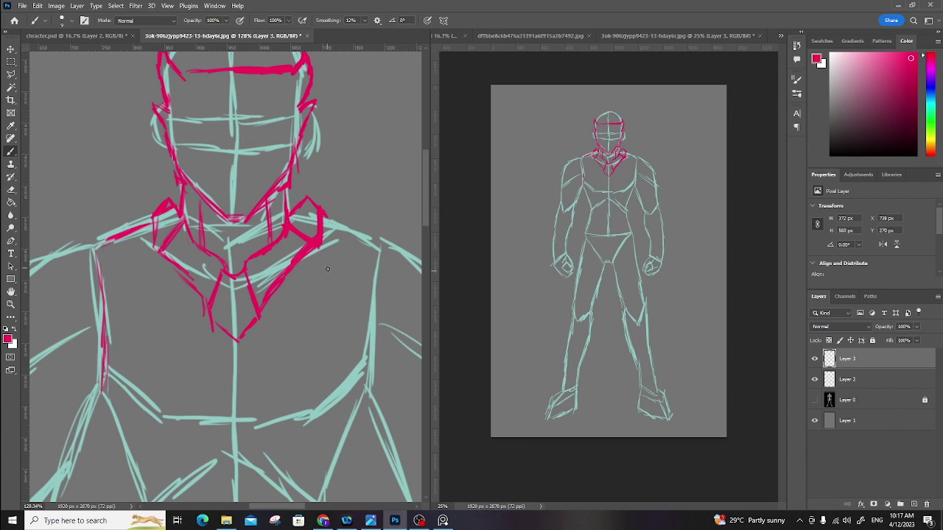
{"action": "left_click_drag", "start_coordinate": [379, 262], "coordinate": [366, 390]}
{"action": "left_click_drag", "start_coordinate": [319, 213], "coordinate": [380, 251]}
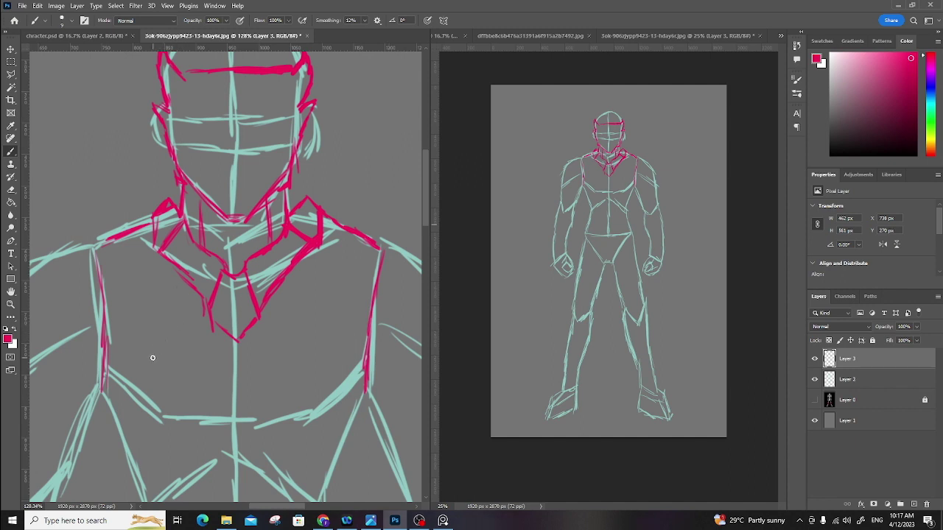
Draw an inner outline inside the pointed plate below the collar.
{"action": "left_click_drag", "start_coordinate": [221, 293], "coordinate": [219, 325]}
{"action": "left_click_drag", "start_coordinate": [223, 286], "coordinate": [242, 286]}
{"action": "left_click_drag", "start_coordinate": [243, 287], "coordinate": [252, 322]}
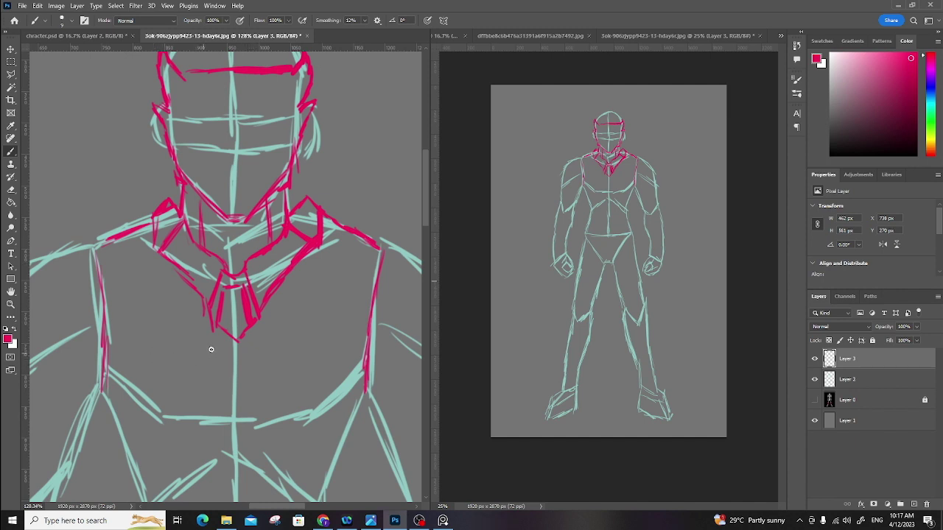
Trace both sides of the torso from the armpits inward to the waist.
{"action": "key", "text": "space"}
{"action": "mouse_move", "coordinate": [234, 329]}
{"action": "left_mouse_down"}
{"action": "mouse_move", "coordinate": [228, 307]}
{"action": "mouse_move", "coordinate": [160, 283]}
{"action": "left_mouse_up"}
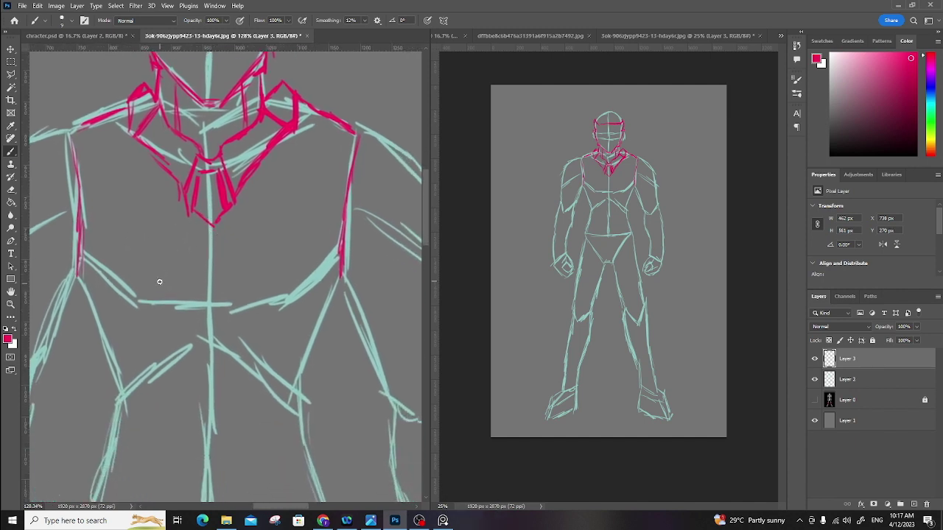
{"action": "left_click_drag", "start_coordinate": [80, 274], "coordinate": [120, 399]}
{"action": "mouse_move", "coordinate": [311, 352]}
{"action": "left_mouse_down"}
{"action": "mouse_move", "coordinate": [293, 404]}
{"action": "mouse_move", "coordinate": [343, 274]}
{"action": "left_mouse_up"}
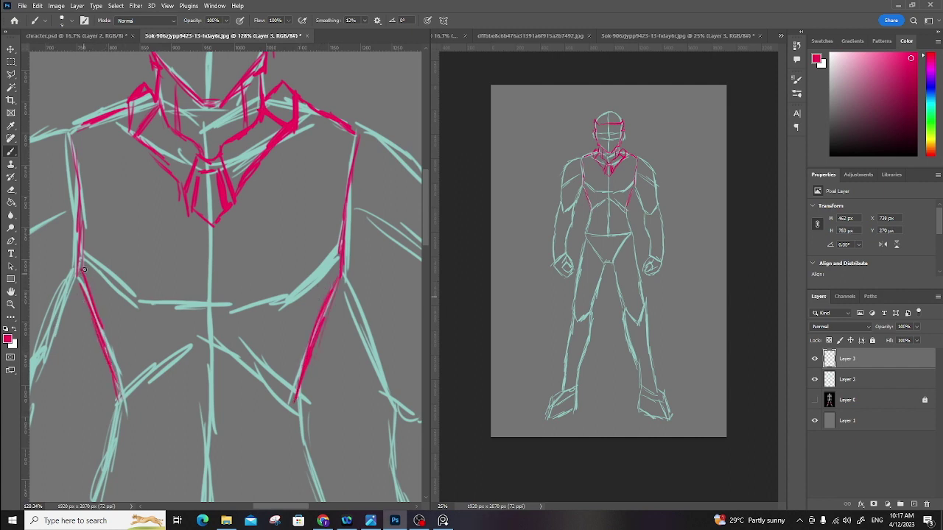
Draw angular side panels along both edges of the chest, from the shoulders down to the armpits.
{"action": "mouse_move", "coordinate": [80, 287]}
{"action": "left_mouse_down"}
{"action": "mouse_move", "coordinate": [81, 211]}
{"action": "mouse_move", "coordinate": [101, 239]}
{"action": "mouse_move", "coordinate": [83, 177]}
{"action": "left_mouse_up"}
{"action": "left_click_drag", "start_coordinate": [95, 221], "coordinate": [74, 136]}
{"action": "left_click_drag", "start_coordinate": [105, 222], "coordinate": [79, 156]}
{"action": "left_click_drag", "start_coordinate": [320, 238], "coordinate": [357, 147]}
{"action": "left_click_drag", "start_coordinate": [355, 150], "coordinate": [323, 220]}
{"action": "left_click_drag", "start_coordinate": [325, 230], "coordinate": [336, 283]}
Draw the slanted lower edges of the chest plate meeting in a central notch, and trace the waist on the viewer's left.
{"action": "mouse_move", "coordinate": [93, 252]}
{"action": "left_mouse_down"}
{"action": "mouse_move", "coordinate": [222, 358]}
{"action": "mouse_move", "coordinate": [267, 290]}
{"action": "mouse_move", "coordinate": [321, 251]}
{"action": "mouse_move", "coordinate": [239, 330]}
{"action": "left_mouse_up"}
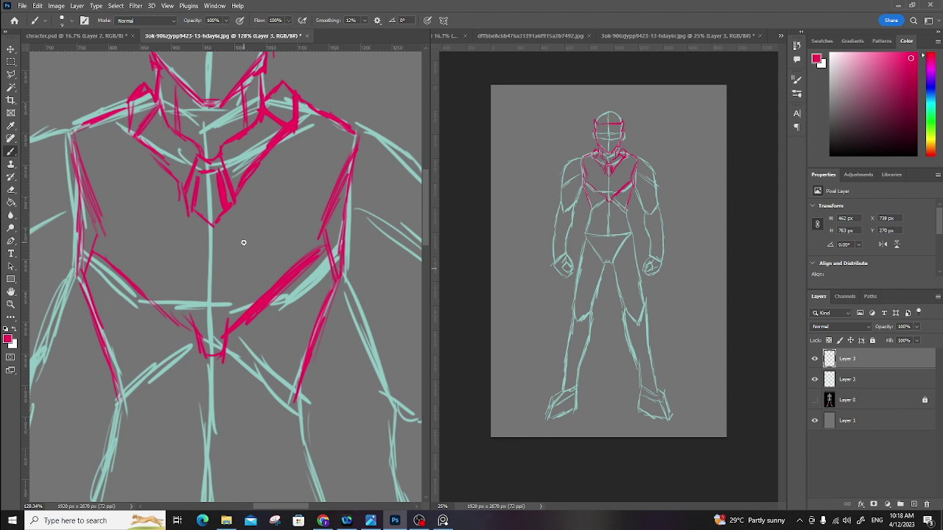
{"action": "left_click_drag", "start_coordinate": [199, 357], "coordinate": [199, 332]}
{"action": "left_click_drag", "start_coordinate": [290, 346], "coordinate": [304, 303]}
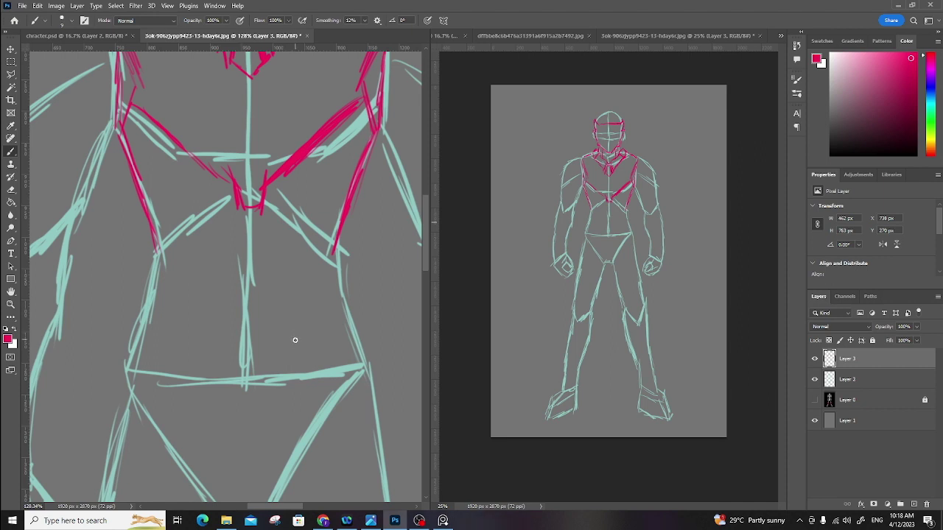
{"action": "left_click_drag", "start_coordinate": [158, 251], "coordinate": [135, 371]}
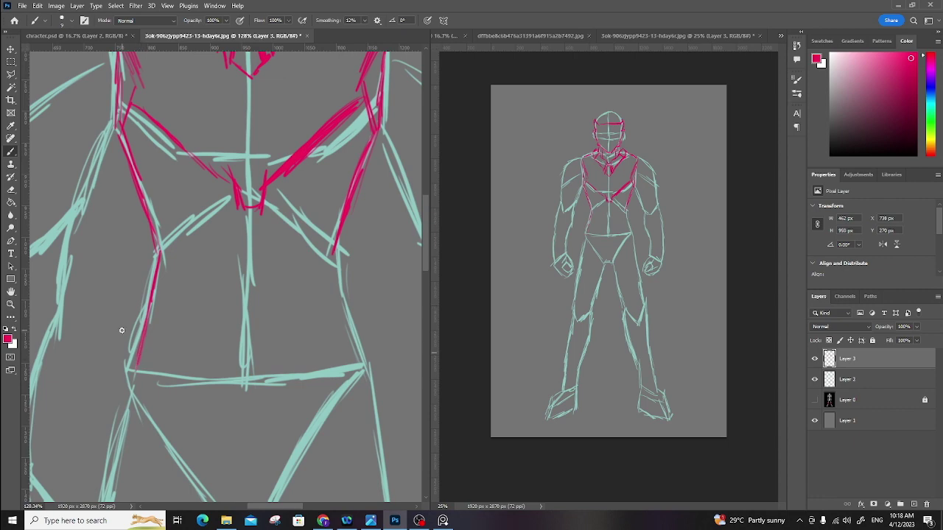
{"action": "left_click", "coordinate": [419, 521]}
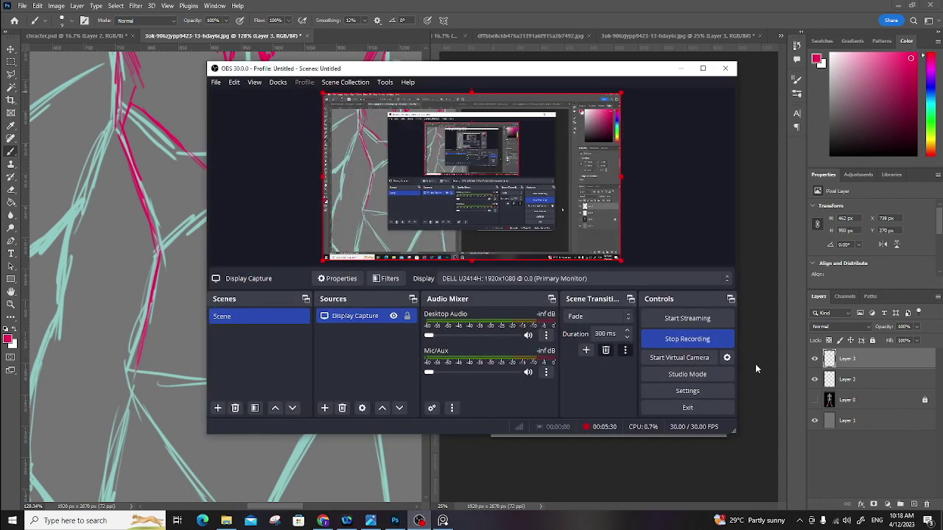
{"action": "left_click", "coordinate": [702, 343]}
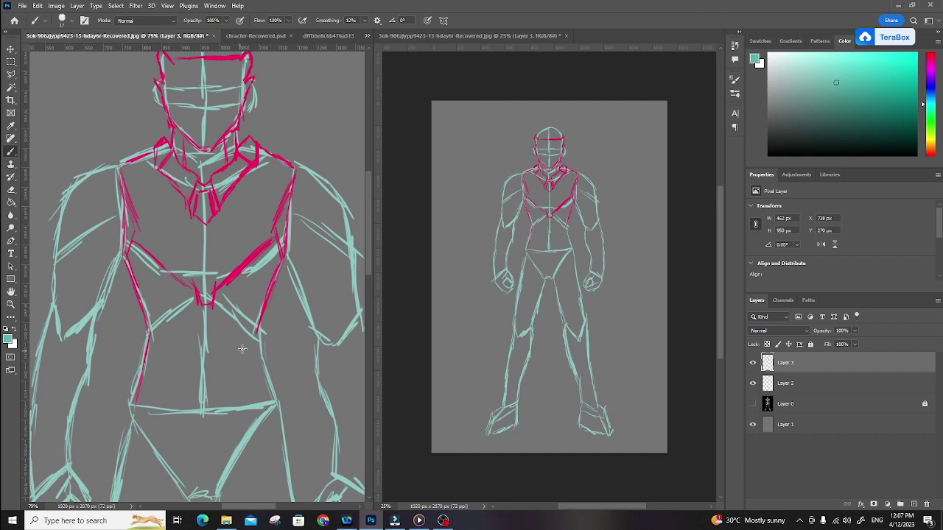
{"action": "left_click", "coordinate": [760, 40]}
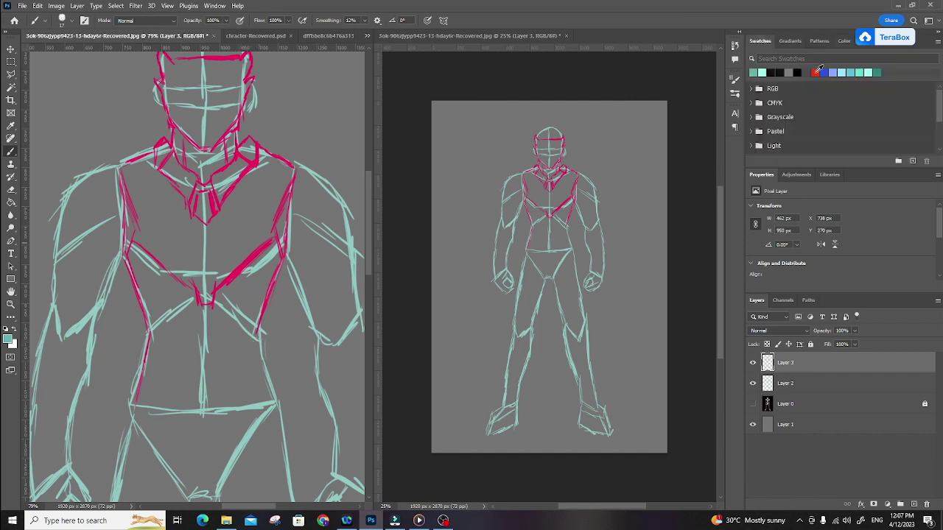
{"action": "left_click", "coordinate": [843, 40]}
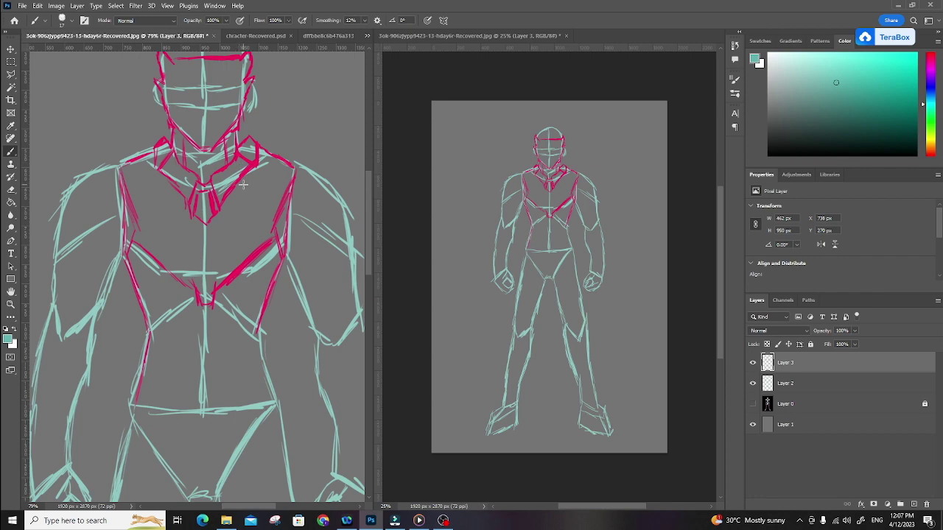
Sample the pink line colour with the grey Layer 1 temporarily hidden, and adjust it to a vivid crimson.
{"action": "left_click_drag", "start_coordinate": [289, 194], "coordinate": [216, 159]}
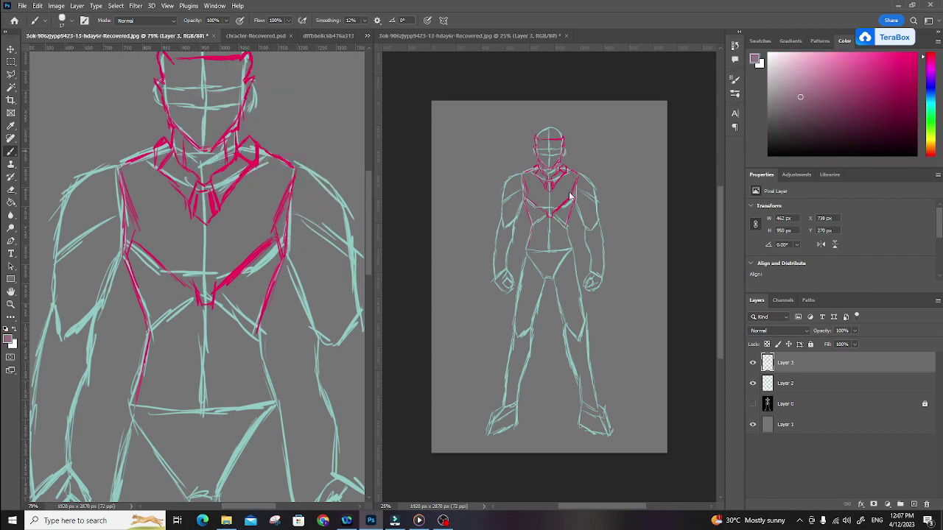
{"action": "left_click", "coordinate": [753, 425]}
{"action": "mouse_move", "coordinate": [233, 124]}
{"action": "left_mouse_down"}
{"action": "mouse_move", "coordinate": [238, 103]}
{"action": "mouse_move", "coordinate": [235, 120]}
{"action": "left_mouse_up"}
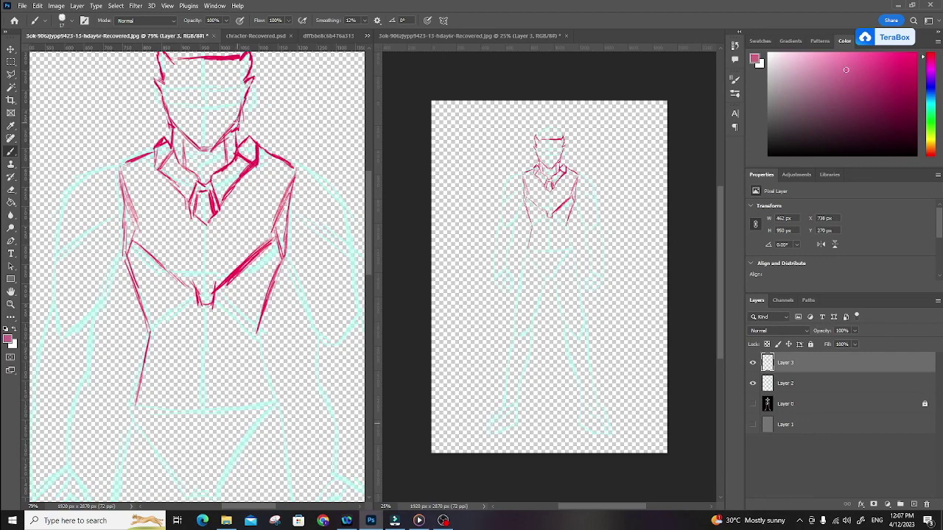
{"action": "left_click_drag", "start_coordinate": [867, 78], "coordinate": [908, 58]}
{"action": "left_click", "coordinate": [753, 426]}
Trace both sides of the lower torso down to the hips.
{"action": "left_click_drag", "start_coordinate": [260, 333], "coordinate": [271, 380]}
{"action": "left_click_drag", "start_coordinate": [135, 402], "coordinate": [129, 427]}
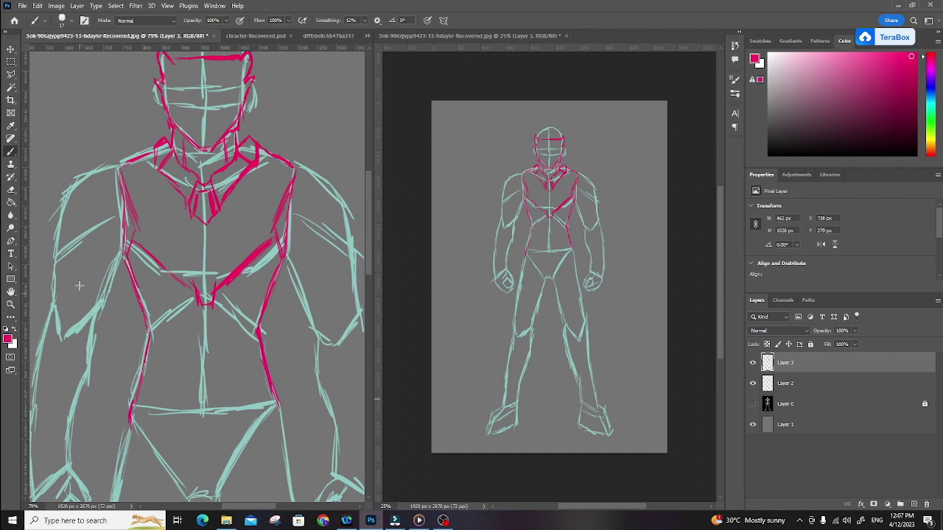
Draw curved armour plates over both shoulders, slightly outside the sketch lines, with angled lower edges.
{"action": "mouse_move", "coordinate": [189, 236]}
{"action": "left_mouse_down"}
{"action": "mouse_move", "coordinate": [202, 249]}
{"action": "mouse_move", "coordinate": [195, 271]}
{"action": "left_mouse_up"}
{"action": "mouse_move", "coordinate": [134, 200]}
{"action": "left_mouse_down"}
{"action": "mouse_move", "coordinate": [75, 224]}
{"action": "mouse_move", "coordinate": [64, 249]}
{"action": "mouse_move", "coordinate": [67, 299]}
{"action": "mouse_move", "coordinate": [74, 305]}
{"action": "mouse_move", "coordinate": [97, 284]}
{"action": "mouse_move", "coordinate": [142, 236]}
{"action": "left_mouse_up"}
{"action": "mouse_move", "coordinate": [312, 199]}
{"action": "left_mouse_down"}
{"action": "mouse_move", "coordinate": [349, 207]}
{"action": "mouse_move", "coordinate": [314, 209]}
{"action": "mouse_move", "coordinate": [323, 209]}
{"action": "left_mouse_up"}
{"action": "mouse_move", "coordinate": [284, 244]}
{"action": "left_mouse_down"}
{"action": "mouse_move", "coordinate": [320, 254]}
{"action": "mouse_move", "coordinate": [352, 294]}
{"action": "mouse_move", "coordinate": [349, 248]}
{"action": "mouse_move", "coordinate": [355, 290]}
{"action": "left_mouse_up"}
{"action": "left_click_drag", "start_coordinate": [354, 254], "coordinate": [314, 202]}
{"action": "left_click_drag", "start_coordinate": [295, 270], "coordinate": [320, 183]}
Draw the upper arm on the viewer's left, ending in a pointed elbow guard.
{"action": "left_click_drag", "start_coordinate": [109, 227], "coordinate": [106, 235]}
{"action": "mouse_move", "coordinate": [113, 277]}
{"action": "left_mouse_down"}
{"action": "mouse_move", "coordinate": [131, 223]}
{"action": "mouse_move", "coordinate": [171, 201]}
{"action": "mouse_move", "coordinate": [177, 172]}
{"action": "left_mouse_up"}
{"action": "mouse_move", "coordinate": [129, 271]}
{"action": "left_mouse_down"}
{"action": "mouse_move", "coordinate": [108, 289]}
{"action": "mouse_move", "coordinate": [111, 308]}
{"action": "mouse_move", "coordinate": [133, 298]}
{"action": "mouse_move", "coordinate": [129, 268]}
{"action": "mouse_move", "coordinate": [140, 289]}
{"action": "mouse_move", "coordinate": [174, 213]}
{"action": "mouse_move", "coordinate": [147, 262]}
{"action": "left_mouse_up"}
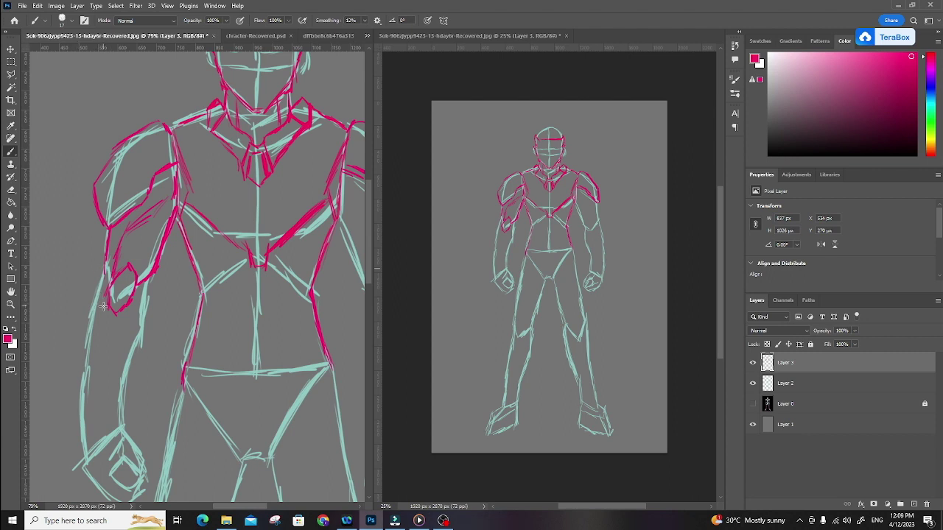
Draw the forearm armour on the viewer's left from the elbow to the wrist, with a centre line and a cuff.
{"action": "left_click_drag", "start_coordinate": [136, 302], "coordinate": [170, 248]}
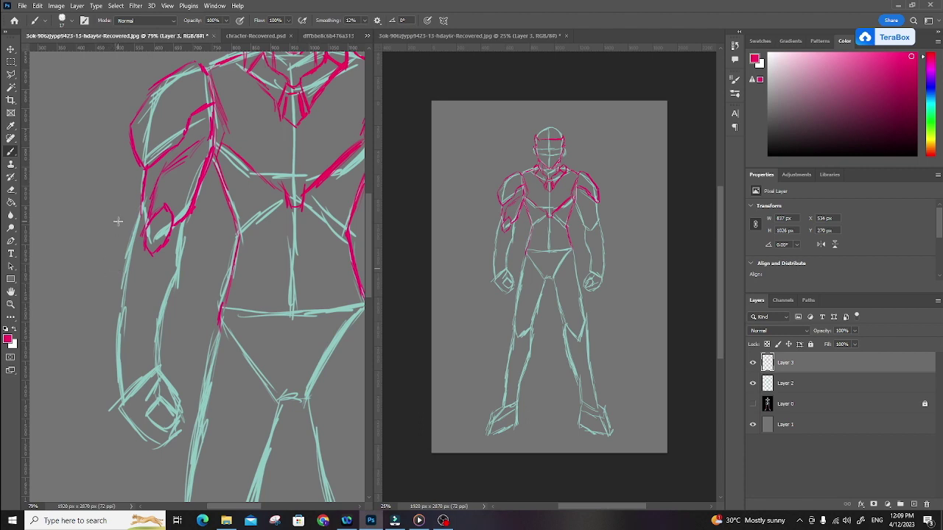
{"action": "mouse_move", "coordinate": [142, 215]}
{"action": "left_mouse_down"}
{"action": "mouse_move", "coordinate": [121, 304]}
{"action": "mouse_move", "coordinate": [146, 335]}
{"action": "mouse_move", "coordinate": [152, 309]}
{"action": "mouse_move", "coordinate": [152, 358]}
{"action": "mouse_move", "coordinate": [184, 228]}
{"action": "mouse_move", "coordinate": [185, 243]}
{"action": "mouse_move", "coordinate": [180, 216]}
{"action": "left_mouse_up"}
{"action": "mouse_move", "coordinate": [121, 304]}
{"action": "left_mouse_down"}
{"action": "mouse_move", "coordinate": [117, 388]}
{"action": "mouse_move", "coordinate": [144, 371]}
{"action": "mouse_move", "coordinate": [147, 330]}
{"action": "left_mouse_up"}
{"action": "left_click_drag", "start_coordinate": [140, 362], "coordinate": [118, 387]}
Draw the upper arm on the viewer's right from the armpit and shoulder plate to the elbow.
{"action": "left_click_drag", "start_coordinate": [272, 274], "coordinate": [190, 287]}
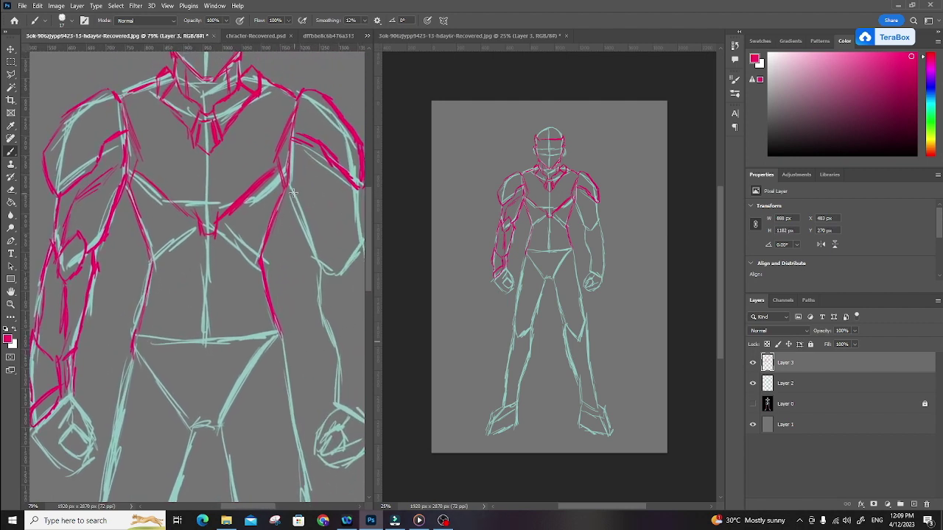
{"action": "mouse_move", "coordinate": [287, 184]}
{"action": "left_mouse_down"}
{"action": "mouse_move", "coordinate": [324, 262]}
{"action": "mouse_move", "coordinate": [343, 231]}
{"action": "mouse_move", "coordinate": [333, 276]}
{"action": "mouse_move", "coordinate": [354, 250]}
{"action": "mouse_move", "coordinate": [353, 262]}
{"action": "left_mouse_up"}
{"action": "mouse_move", "coordinate": [356, 245]}
{"action": "left_mouse_down"}
{"action": "mouse_move", "coordinate": [337, 261]}
{"action": "mouse_move", "coordinate": [329, 217]}
{"action": "left_mouse_up"}
Draw the elbow guard and the forearm armour down to the wrist on the viewer's right.
{"action": "mouse_move", "coordinate": [332, 252]}
{"action": "left_mouse_down"}
{"action": "mouse_move", "coordinate": [322, 204]}
{"action": "mouse_move", "coordinate": [275, 172]}
{"action": "mouse_move", "coordinate": [343, 202]}
{"action": "mouse_move", "coordinate": [337, 220]}
{"action": "mouse_move", "coordinate": [346, 256]}
{"action": "mouse_move", "coordinate": [302, 277]}
{"action": "mouse_move", "coordinate": [302, 313]}
{"action": "mouse_move", "coordinate": [319, 385]}
{"action": "mouse_move", "coordinate": [337, 399]}
{"action": "mouse_move", "coordinate": [322, 421]}
{"action": "mouse_move", "coordinate": [346, 440]}
{"action": "left_mouse_up"}
{"action": "mouse_move", "coordinate": [327, 393]}
{"action": "left_mouse_down"}
{"action": "mouse_move", "coordinate": [326, 326]}
{"action": "mouse_move", "coordinate": [324, 296]}
{"action": "left_mouse_up"}
{"action": "mouse_move", "coordinate": [347, 266]}
{"action": "left_mouse_down"}
{"action": "mouse_move", "coordinate": [304, 265]}
{"action": "mouse_move", "coordinate": [315, 309]}
{"action": "mouse_move", "coordinate": [342, 294]}
{"action": "left_mouse_up"}
{"action": "left_click_drag", "start_coordinate": [341, 252], "coordinate": [352, 375]}
{"action": "mouse_move", "coordinate": [336, 335]}
{"action": "left_mouse_down"}
{"action": "mouse_move", "coordinate": [374, 308]}
{"action": "mouse_move", "coordinate": [334, 300]}
{"action": "mouse_move", "coordinate": [345, 324]}
{"action": "mouse_move", "coordinate": [337, 395]}
{"action": "left_mouse_up"}
Draw a slanted, narrow armour panel on each side of the chest.
{"action": "mouse_move", "coordinate": [254, 214]}
{"action": "left_mouse_down"}
{"action": "mouse_move", "coordinate": [299, 261]}
{"action": "mouse_move", "coordinate": [308, 364]}
{"action": "left_mouse_up"}
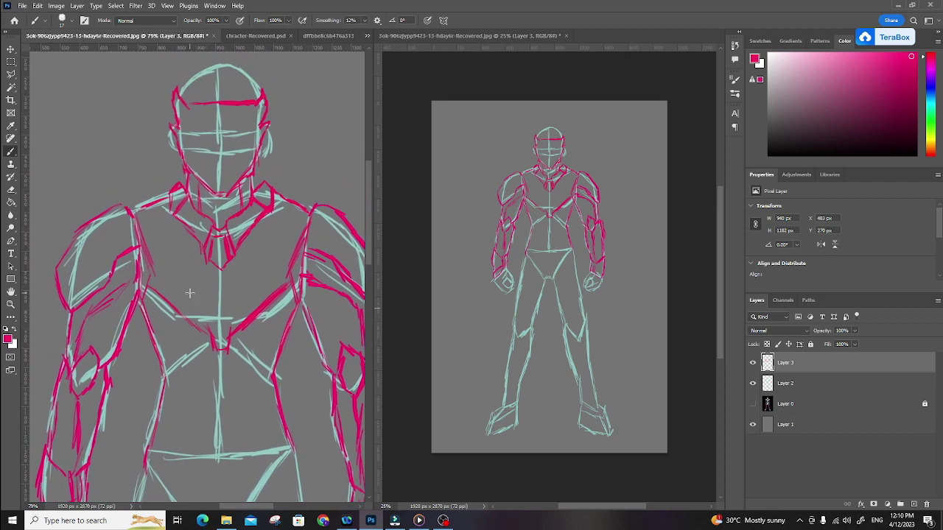
{"action": "mouse_move", "coordinate": [161, 255]}
{"action": "left_mouse_down"}
{"action": "mouse_move", "coordinate": [162, 274]}
{"action": "mouse_move", "coordinate": [195, 302]}
{"action": "mouse_move", "coordinate": [167, 252]}
{"action": "left_mouse_up"}
{"action": "mouse_move", "coordinate": [234, 286]}
{"action": "left_mouse_down"}
{"action": "mouse_move", "coordinate": [237, 303]}
{"action": "mouse_move", "coordinate": [274, 272]}
{"action": "left_mouse_up"}
{"action": "mouse_move", "coordinate": [275, 271]}
{"action": "left_mouse_down"}
{"action": "mouse_move", "coordinate": [276, 238]}
{"action": "mouse_move", "coordinate": [234, 286]}
{"action": "left_mouse_up"}
Outline a bold tapered plate over the chest's central notch, and add upper-chest lines from both armpits toward the collar.
{"action": "mouse_move", "coordinate": [208, 333]}
{"action": "left_mouse_down"}
{"action": "mouse_move", "coordinate": [201, 310]}
{"action": "mouse_move", "coordinate": [240, 310]}
{"action": "left_mouse_up"}
{"action": "left_click_drag", "start_coordinate": [240, 310], "coordinate": [231, 339]}
{"action": "mouse_move", "coordinate": [203, 322]}
{"action": "left_mouse_down"}
{"action": "mouse_move", "coordinate": [213, 351]}
{"action": "mouse_move", "coordinate": [227, 349]}
{"action": "left_mouse_up"}
{"action": "left_click_drag", "start_coordinate": [235, 335], "coordinate": [228, 351]}
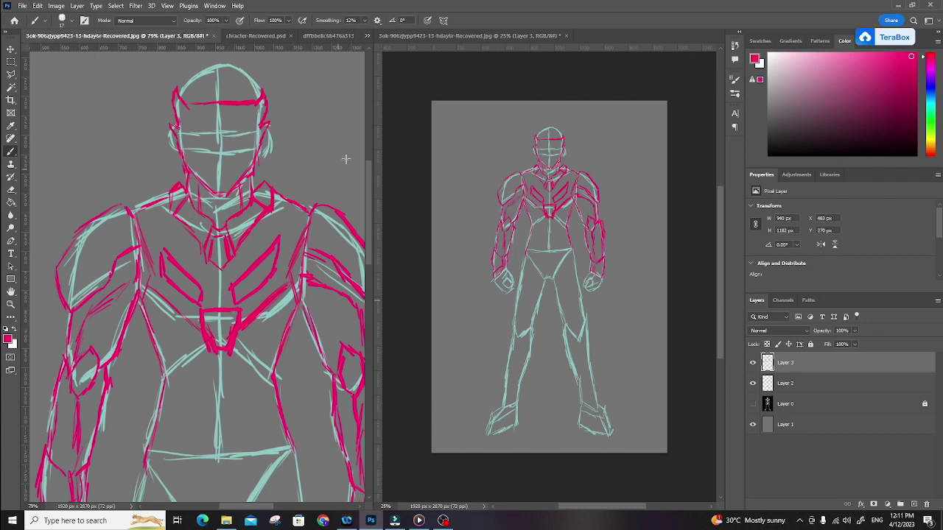
{"action": "left_click_drag", "start_coordinate": [141, 246], "coordinate": [180, 227]}
{"action": "left_click_drag", "start_coordinate": [265, 227], "coordinate": [305, 240]}
Draw a narrow armour panel down each side of the waist, from the ribs to the hip line.
{"action": "scroll", "coordinate": [288, 212], "scroll_direction": "down", "scroll_amount": 4}
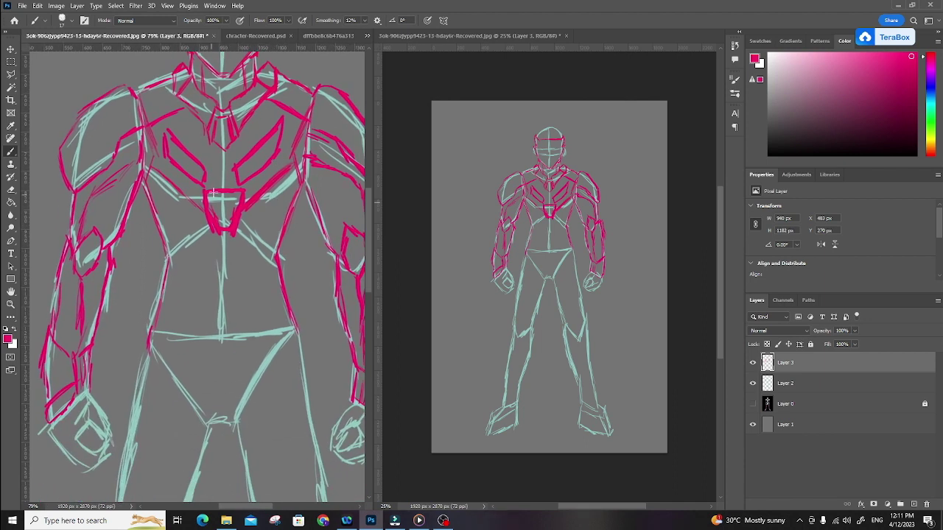
{"action": "mouse_move", "coordinate": [168, 229]}
{"action": "left_mouse_down"}
{"action": "mouse_move", "coordinate": [188, 260]}
{"action": "mouse_move", "coordinate": [167, 281]}
{"action": "mouse_move", "coordinate": [178, 265]}
{"action": "mouse_move", "coordinate": [178, 328]}
{"action": "left_mouse_up"}
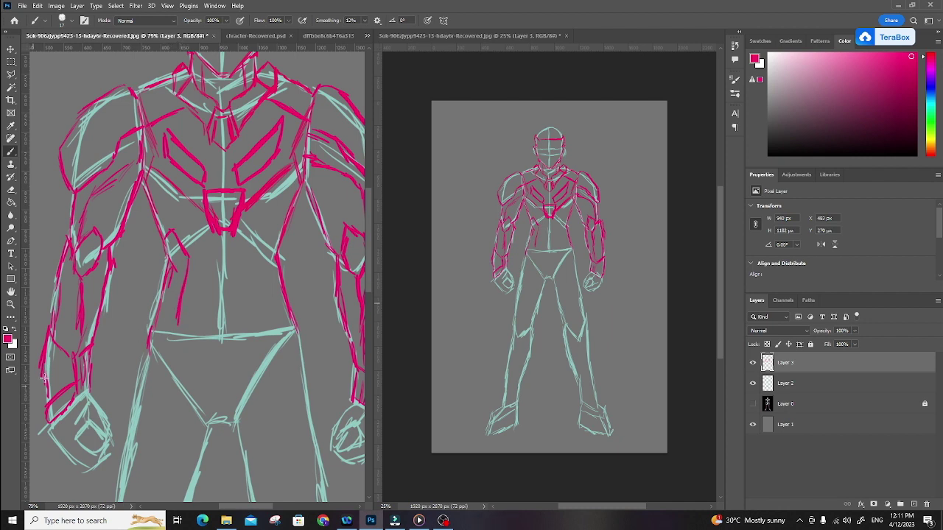
{"action": "mouse_move", "coordinate": [253, 239]}
{"action": "left_mouse_down"}
{"action": "mouse_move", "coordinate": [287, 240]}
{"action": "mouse_move", "coordinate": [259, 253]}
{"action": "mouse_move", "coordinate": [255, 270]}
{"action": "mouse_move", "coordinate": [265, 322]}
{"action": "mouse_move", "coordinate": [288, 321]}
{"action": "left_mouse_up"}
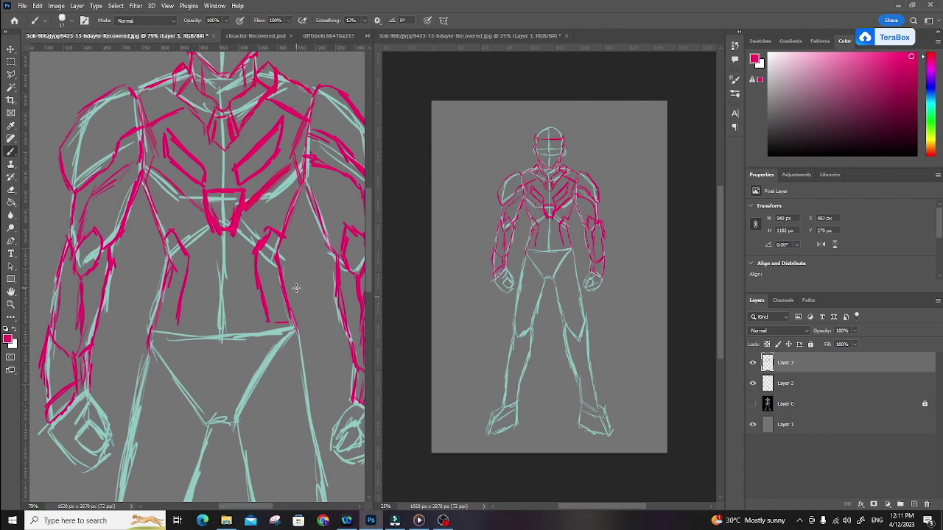
{"action": "left_click_drag", "start_coordinate": [278, 309], "coordinate": [252, 177]}
{"action": "left_click_drag", "start_coordinate": [268, 260], "coordinate": [275, 192]}
Draw the belt line and a tapered pelvis plate with an angled hip guard on each side.
{"action": "scroll", "coordinate": [274, 192], "scroll_direction": "down", "scroll_amount": 2}
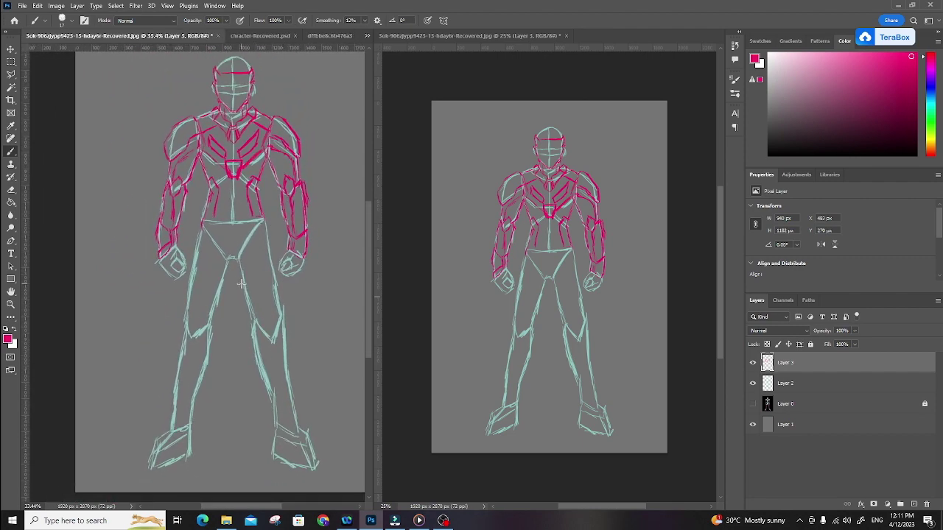
{"action": "left_click_drag", "start_coordinate": [217, 216], "coordinate": [216, 246]}
{"action": "left_click_drag", "start_coordinate": [254, 214], "coordinate": [257, 238]}
{"action": "left_click_drag", "start_coordinate": [261, 218], "coordinate": [263, 238]}
{"action": "mouse_move", "coordinate": [218, 222]}
{"action": "left_mouse_down"}
{"action": "mouse_move", "coordinate": [203, 219]}
{"action": "mouse_move", "coordinate": [227, 259]}
{"action": "mouse_move", "coordinate": [261, 218]}
{"action": "mouse_move", "coordinate": [210, 224]}
{"action": "left_mouse_up"}
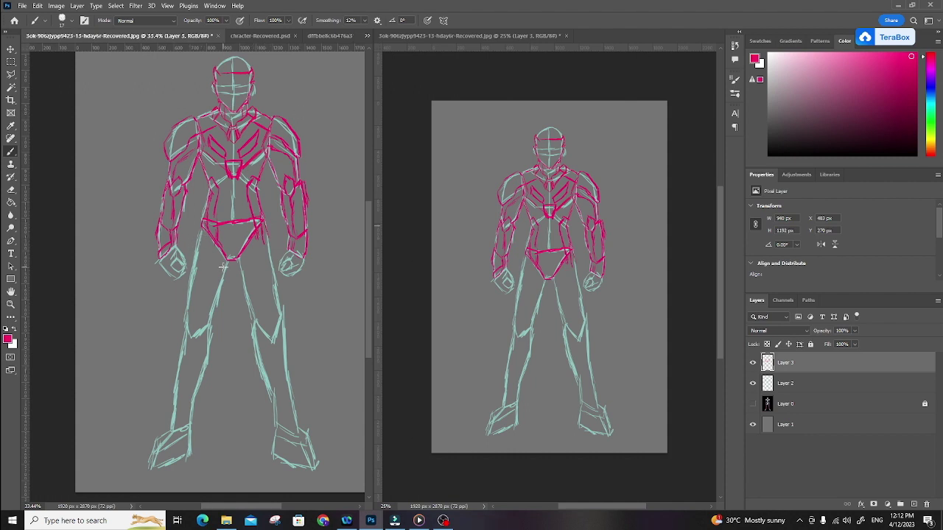
{"action": "left_click_drag", "start_coordinate": [225, 268], "coordinate": [200, 229]}
{"action": "mouse_move", "coordinate": [248, 256]}
{"action": "left_mouse_down"}
{"action": "mouse_move", "coordinate": [265, 234]}
{"action": "mouse_move", "coordinate": [248, 252]}
{"action": "left_mouse_up"}
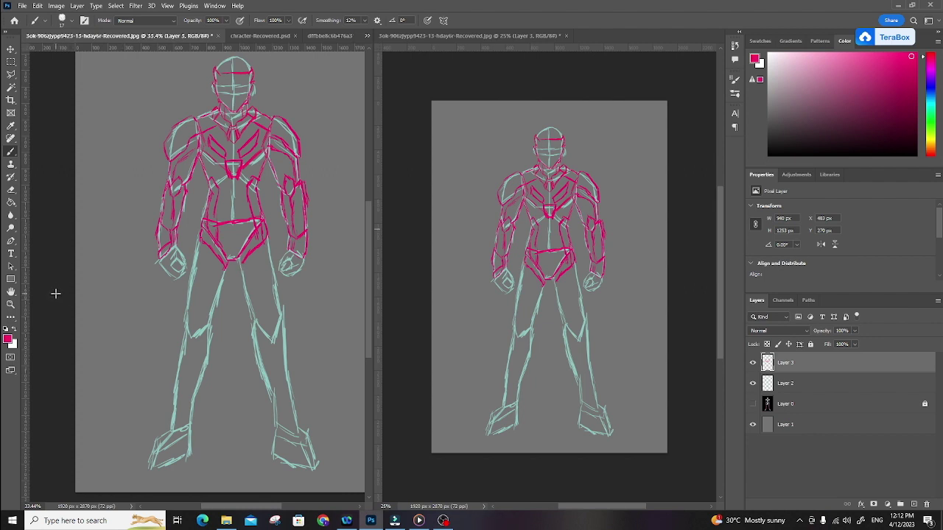
Outline both thighs from hip to knee with jagged lower edges, and add lengthwise panel lines inside each.
{"action": "mouse_move", "coordinate": [218, 301]}
{"action": "left_mouse_down"}
{"action": "mouse_move", "coordinate": [233, 448]}
{"action": "mouse_move", "coordinate": [243, 377]}
{"action": "mouse_move", "coordinate": [287, 334]}
{"action": "mouse_move", "coordinate": [266, 319]}
{"action": "left_mouse_up"}
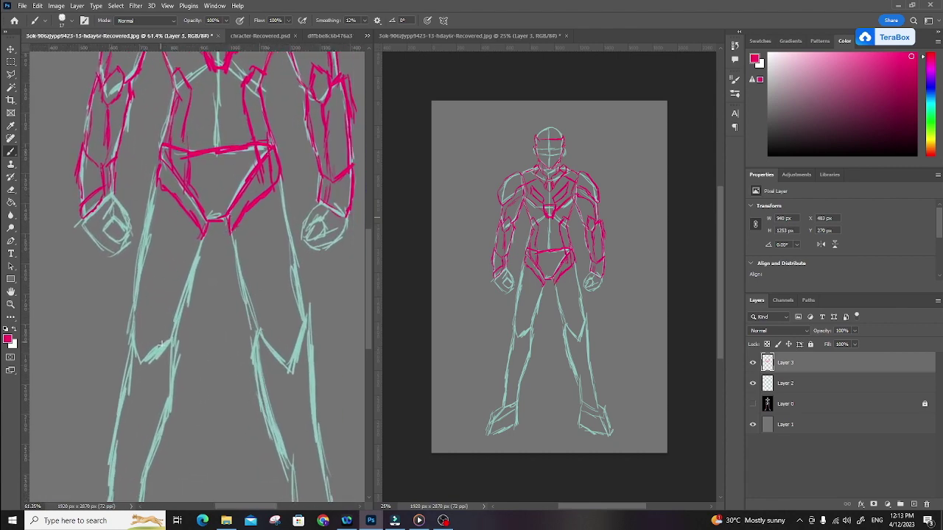
{"action": "mouse_move", "coordinate": [175, 347]}
{"action": "left_mouse_down"}
{"action": "mouse_move", "coordinate": [162, 329]}
{"action": "mouse_move", "coordinate": [151, 346]}
{"action": "mouse_move", "coordinate": [137, 347]}
{"action": "mouse_move", "coordinate": [133, 325]}
{"action": "mouse_move", "coordinate": [150, 171]}
{"action": "mouse_move", "coordinate": [169, 195]}
{"action": "left_mouse_up"}
{"action": "left_click_drag", "start_coordinate": [278, 165], "coordinate": [290, 221]}
{"action": "mouse_move", "coordinate": [177, 353]}
{"action": "left_mouse_down"}
{"action": "mouse_move", "coordinate": [210, 227]}
{"action": "mouse_move", "coordinate": [244, 337]}
{"action": "mouse_move", "coordinate": [299, 337]}
{"action": "mouse_move", "coordinate": [309, 301]}
{"action": "mouse_move", "coordinate": [292, 225]}
{"action": "left_mouse_up"}
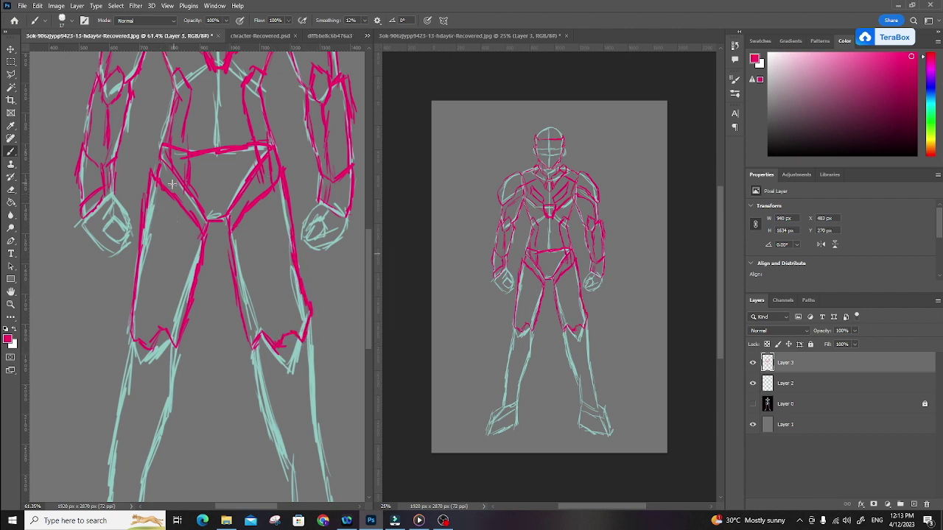
{"action": "mouse_move", "coordinate": [168, 198]}
{"action": "left_mouse_down"}
{"action": "mouse_move", "coordinate": [144, 316]}
{"action": "mouse_move", "coordinate": [168, 324]}
{"action": "mouse_move", "coordinate": [157, 314]}
{"action": "mouse_move", "coordinate": [180, 215]}
{"action": "left_mouse_up"}
{"action": "mouse_move", "coordinate": [264, 330]}
{"action": "left_mouse_down"}
{"action": "mouse_move", "coordinate": [253, 203]}
{"action": "mouse_move", "coordinate": [297, 317]}
{"action": "left_mouse_up"}
{"action": "left_click_drag", "start_coordinate": [285, 282], "coordinate": [302, 330]}
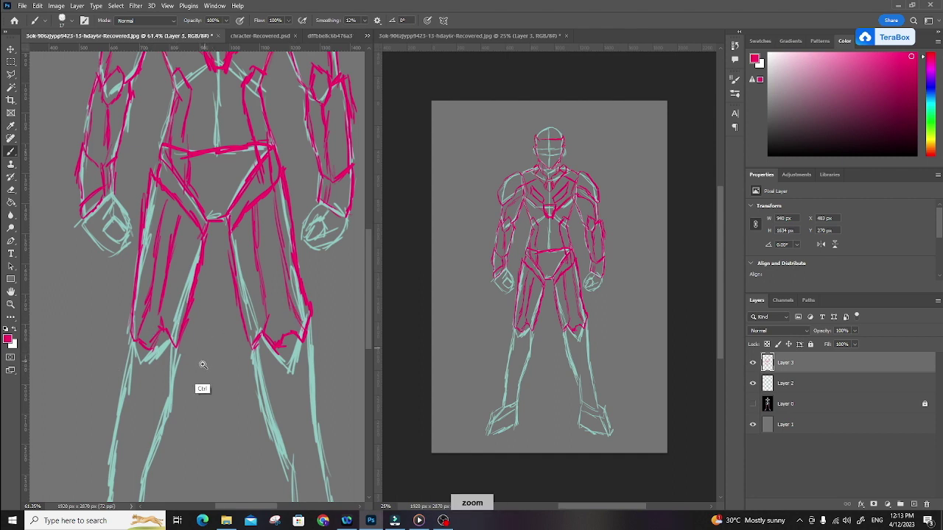
{"action": "scroll", "coordinate": [201, 371], "scroll_direction": "up", "scroll_amount": 1}
{"action": "left_click_drag", "start_coordinate": [200, 371], "coordinate": [201, 335]}
{"action": "left_click", "coordinate": [786, 366]}
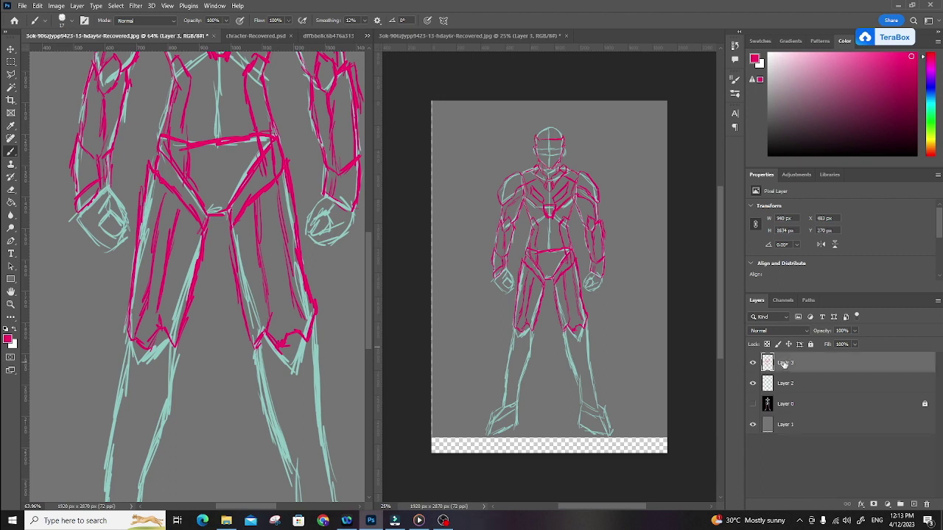
{"action": "key", "text": "ctrl+z"}
Draw the knee guard and shin armour down to the ankle on the viewer's left leg.
{"action": "key", "text": "space"}
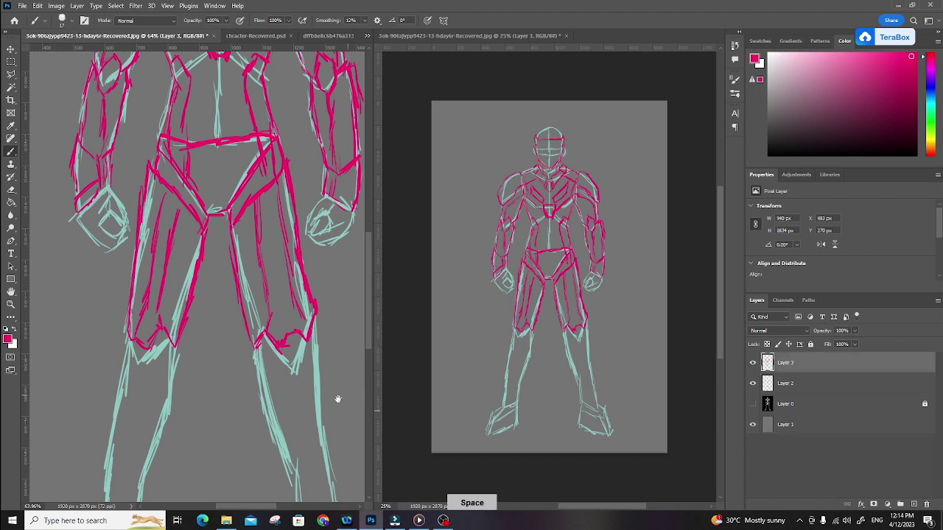
{"action": "left_click_drag", "start_coordinate": [294, 409], "coordinate": [277, 329]}
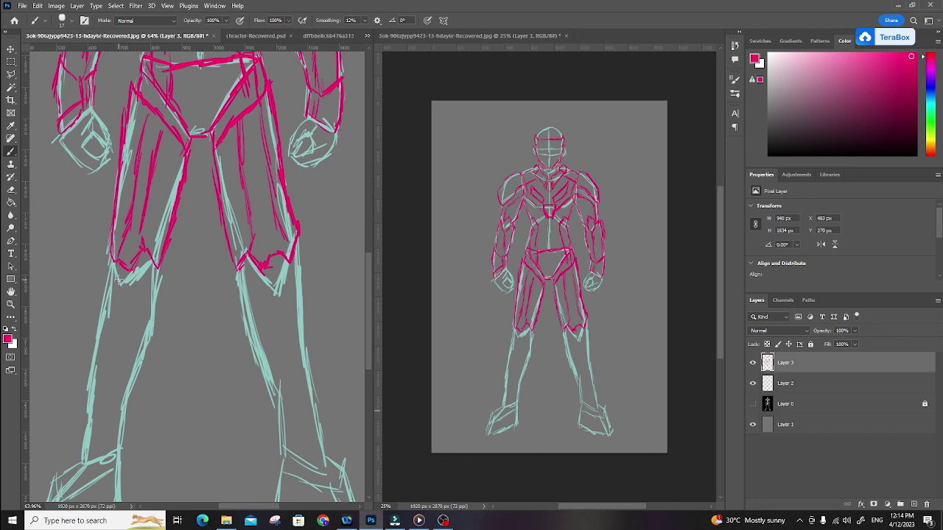
{"action": "mouse_move", "coordinate": [133, 271]}
{"action": "left_mouse_down"}
{"action": "mouse_move", "coordinate": [151, 292]}
{"action": "mouse_move", "coordinate": [163, 279]}
{"action": "mouse_move", "coordinate": [158, 264]}
{"action": "mouse_move", "coordinate": [156, 291]}
{"action": "mouse_move", "coordinate": [147, 286]}
{"action": "mouse_move", "coordinate": [104, 316]}
{"action": "mouse_move", "coordinate": [83, 442]}
{"action": "left_mouse_up"}
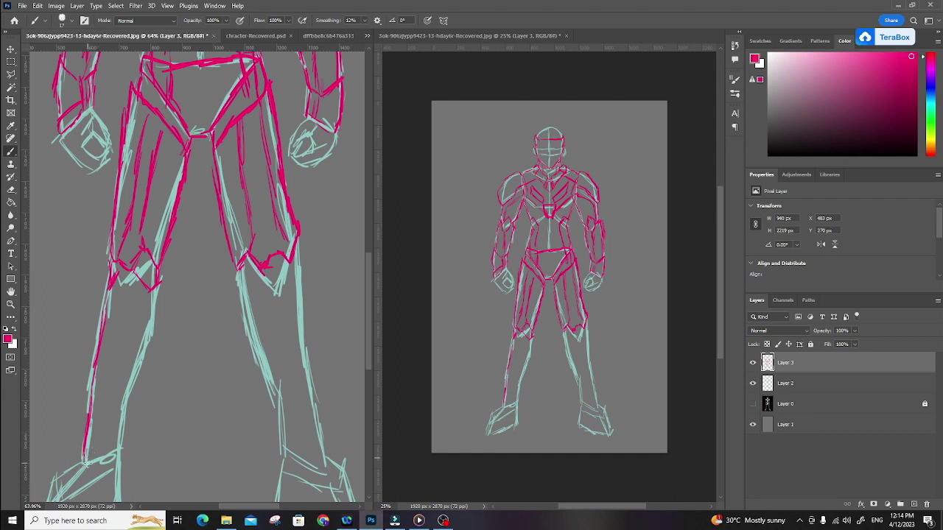
{"action": "mouse_move", "coordinate": [109, 455]}
{"action": "left_mouse_down"}
{"action": "mouse_move", "coordinate": [83, 463]}
{"action": "mouse_move", "coordinate": [114, 450]}
{"action": "mouse_move", "coordinate": [144, 296]}
{"action": "mouse_move", "coordinate": [167, 276]}
{"action": "mouse_move", "coordinate": [120, 468]}
{"action": "mouse_move", "coordinate": [109, 456]}
{"action": "left_mouse_up"}
{"action": "left_click_drag", "start_coordinate": [112, 280], "coordinate": [81, 468]}
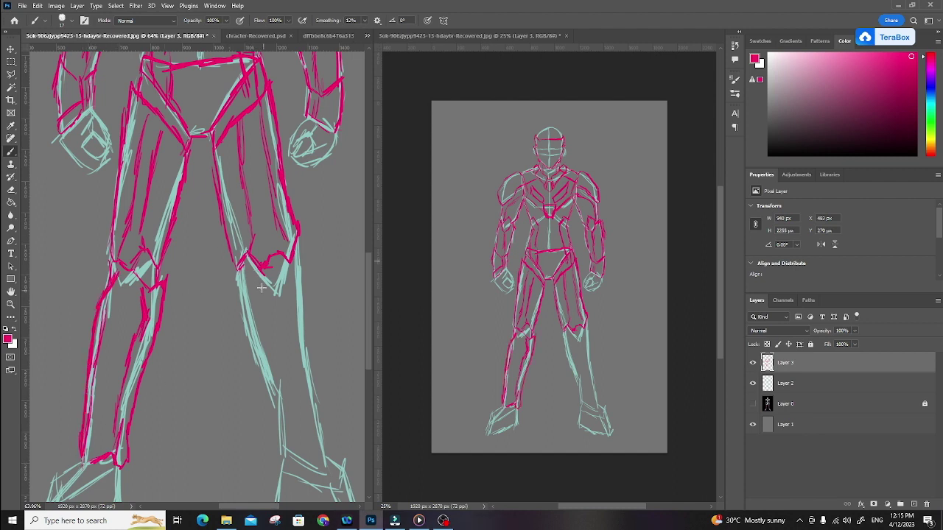
Draw the knee guard and shin armour down to the ankle on the viewer's right leg.
{"action": "mouse_move", "coordinate": [237, 281]}
{"action": "left_mouse_down"}
{"action": "mouse_move", "coordinate": [265, 293]}
{"action": "mouse_move", "coordinate": [266, 280]}
{"action": "mouse_move", "coordinate": [273, 297]}
{"action": "mouse_move", "coordinate": [297, 257]}
{"action": "mouse_move", "coordinate": [305, 271]}
{"action": "mouse_move", "coordinate": [303, 373]}
{"action": "mouse_move", "coordinate": [312, 370]}
{"action": "mouse_move", "coordinate": [326, 472]}
{"action": "mouse_move", "coordinate": [303, 465]}
{"action": "mouse_move", "coordinate": [295, 414]}
{"action": "left_mouse_up"}
{"action": "mouse_move", "coordinate": [274, 293]}
{"action": "left_mouse_down"}
{"action": "mouse_move", "coordinate": [269, 365]}
{"action": "mouse_move", "coordinate": [294, 422]}
{"action": "left_mouse_up"}
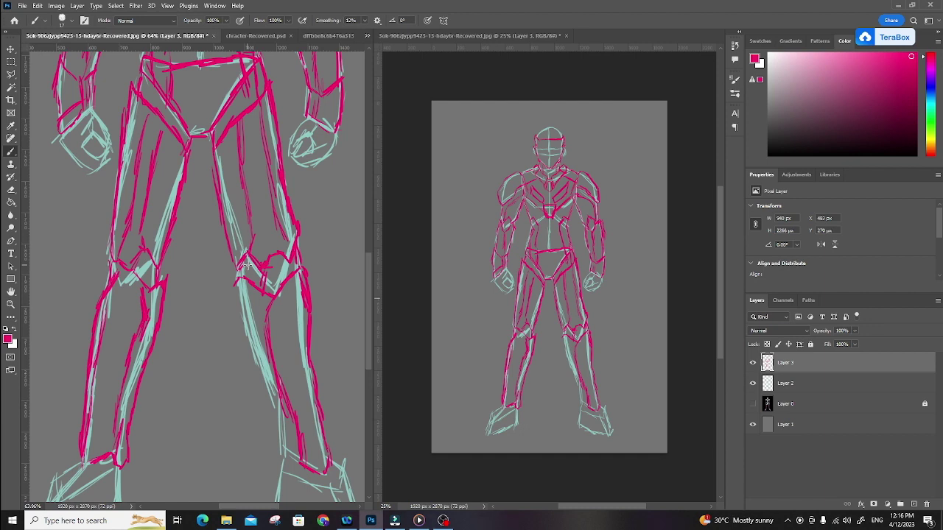
{"action": "mouse_move", "coordinate": [249, 297]}
{"action": "left_mouse_down"}
{"action": "mouse_move", "coordinate": [258, 345]}
{"action": "mouse_move", "coordinate": [300, 481]}
{"action": "left_mouse_up"}
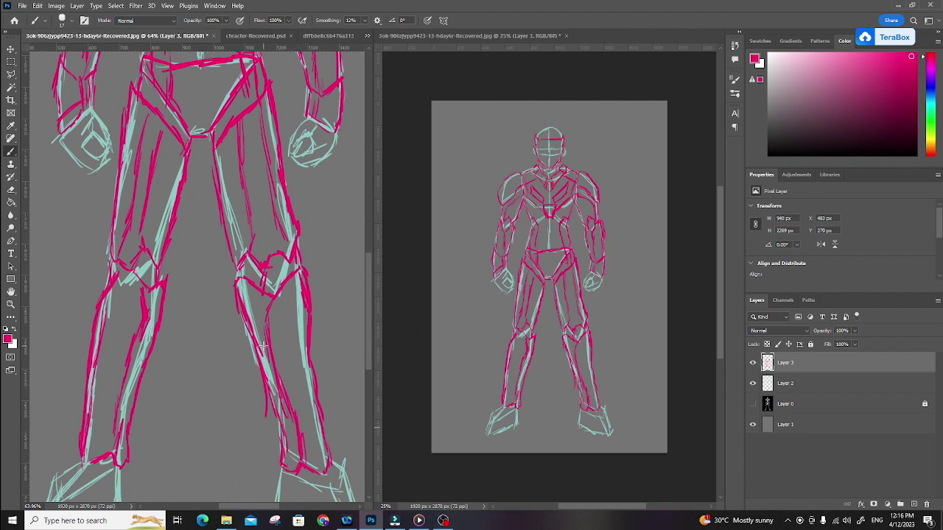
Draw the armoured boot with its heel section and sole band on the viewer's left foot.
{"action": "key", "text": "space"}
{"action": "left_click_drag", "start_coordinate": [256, 381], "coordinate": [263, 260]}
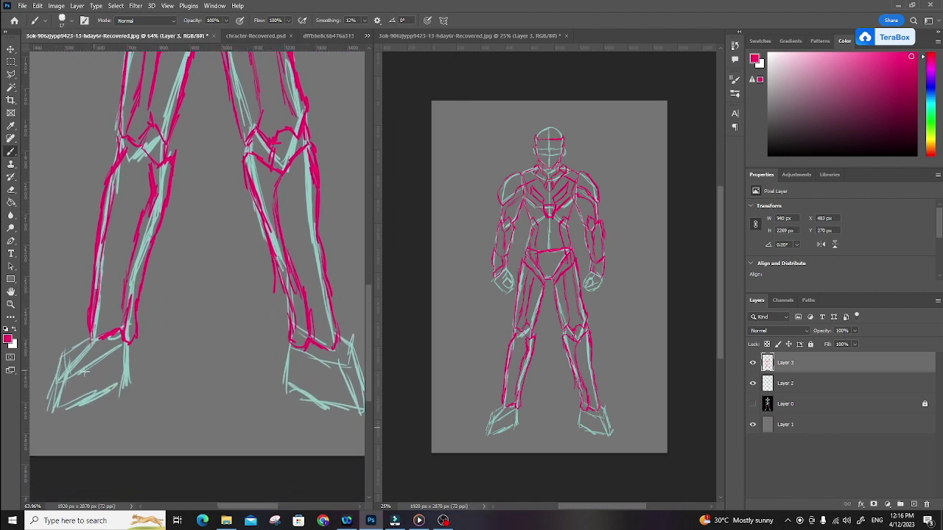
{"action": "mouse_move", "coordinate": [87, 341]}
{"action": "left_mouse_down"}
{"action": "mouse_move", "coordinate": [66, 360]}
{"action": "mouse_move", "coordinate": [49, 401]}
{"action": "mouse_move", "coordinate": [94, 384]}
{"action": "mouse_move", "coordinate": [124, 341]}
{"action": "mouse_move", "coordinate": [124, 377]}
{"action": "mouse_move", "coordinate": [142, 374]}
{"action": "mouse_move", "coordinate": [134, 340]}
{"action": "mouse_move", "coordinate": [118, 392]}
{"action": "mouse_move", "coordinate": [108, 383]}
{"action": "left_mouse_up"}
{"action": "mouse_move", "coordinate": [45, 414]}
{"action": "left_mouse_down"}
{"action": "mouse_move", "coordinate": [57, 417]}
{"action": "mouse_move", "coordinate": [46, 403]}
{"action": "mouse_move", "coordinate": [45, 414]}
{"action": "mouse_move", "coordinate": [137, 391]}
{"action": "mouse_move", "coordinate": [146, 373]}
{"action": "mouse_move", "coordinate": [123, 370]}
{"action": "left_mouse_up"}
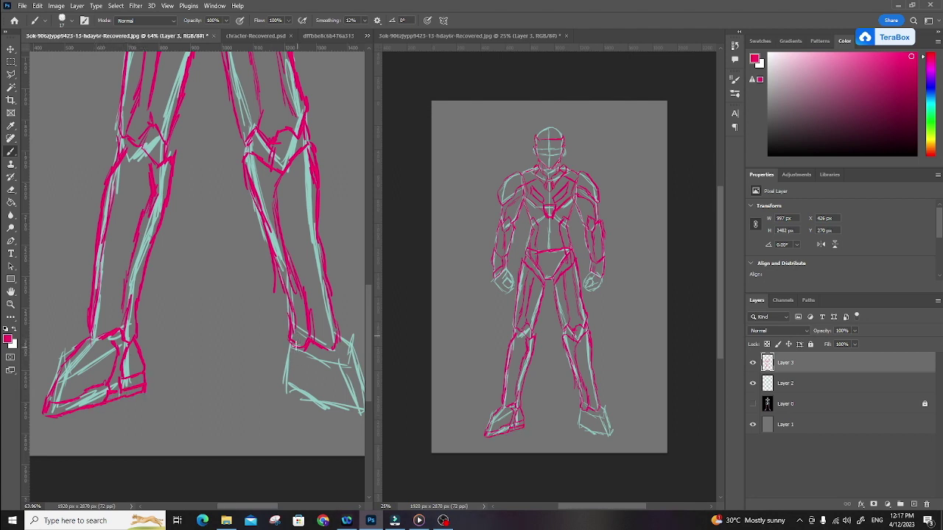
Draw the armoured boot with its heel section and sole band on the viewer's right foot.
{"action": "mouse_move", "coordinate": [290, 343]}
{"action": "left_mouse_down"}
{"action": "mouse_move", "coordinate": [284, 369]}
{"action": "mouse_move", "coordinate": [307, 377]}
{"action": "mouse_move", "coordinate": [304, 349]}
{"action": "mouse_move", "coordinate": [286, 387]}
{"action": "mouse_move", "coordinate": [320, 400]}
{"action": "mouse_move", "coordinate": [307, 383]}
{"action": "mouse_move", "coordinate": [309, 392]}
{"action": "mouse_move", "coordinate": [302, 388]}
{"action": "mouse_move", "coordinate": [321, 399]}
{"action": "mouse_move", "coordinate": [330, 387]}
{"action": "mouse_move", "coordinate": [329, 400]}
{"action": "mouse_move", "coordinate": [336, 391]}
{"action": "mouse_move", "coordinate": [288, 373]}
{"action": "mouse_move", "coordinate": [304, 384]}
{"action": "mouse_move", "coordinate": [320, 375]}
{"action": "mouse_move", "coordinate": [307, 395]}
{"action": "mouse_move", "coordinate": [321, 371]}
{"action": "left_mouse_up"}
{"action": "key", "text": "space"}
{"action": "left_click_drag", "start_coordinate": [291, 340], "coordinate": [321, 378]}
{"action": "left_click_drag", "start_coordinate": [305, 346], "coordinate": [303, 362]}
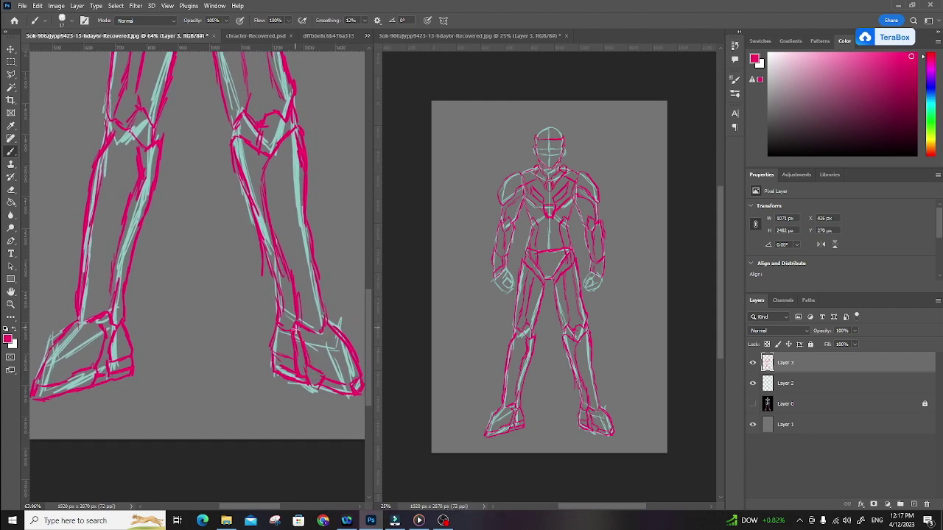
Return to a close-up of the head and pick the crimson brush colour from the saved swatches.
{"action": "key", "text": "space"}
{"action": "left_click_drag", "start_coordinate": [255, 282], "coordinate": [282, 464]}
{"action": "left_click_drag", "start_coordinate": [242, 83], "coordinate": [240, 419]}
{"action": "left_click_drag", "start_coordinate": [240, 233], "coordinate": [239, 295]}
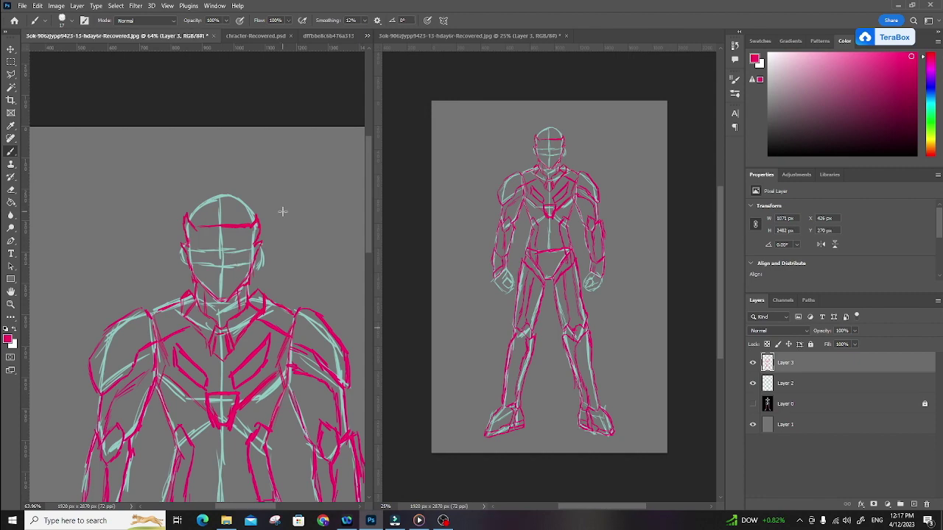
{"action": "left_click_drag", "start_coordinate": [229, 270], "coordinate": [272, 487]}
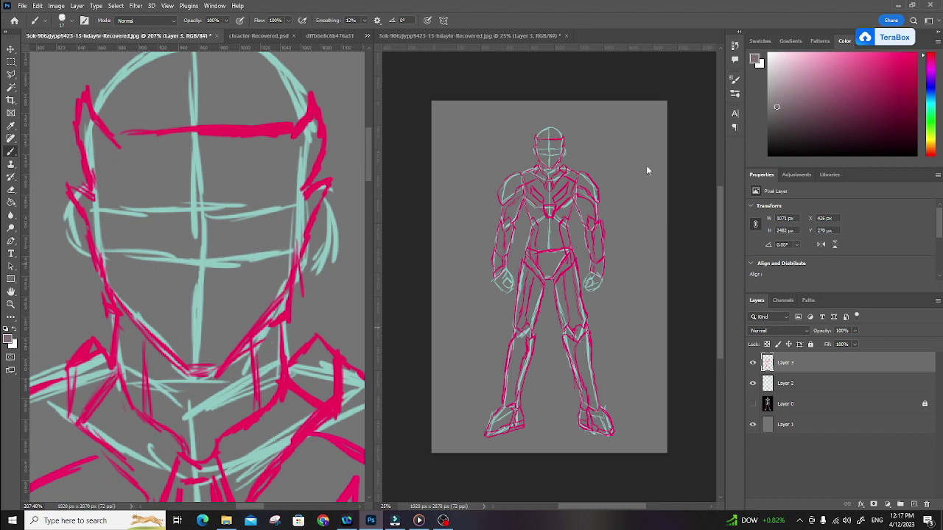
{"action": "left_click", "coordinate": [790, 41]}
{"action": "left_click", "coordinate": [760, 40]}
{"action": "left_click", "coordinate": [753, 73]}
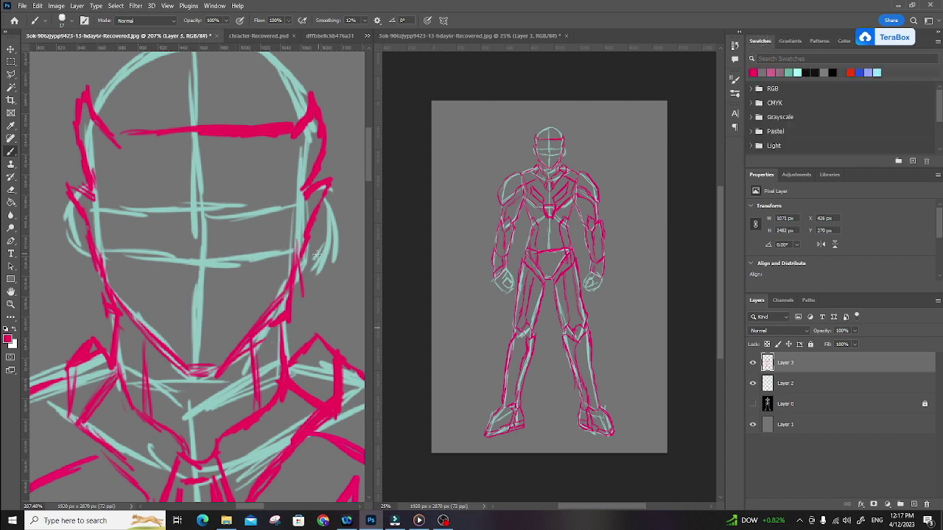
Draw two slanted, angular eye shapes meeting at the face's centre line, with a vertical nose line below them.
{"action": "left_click_drag", "start_coordinate": [292, 269], "coordinate": [287, 273]}
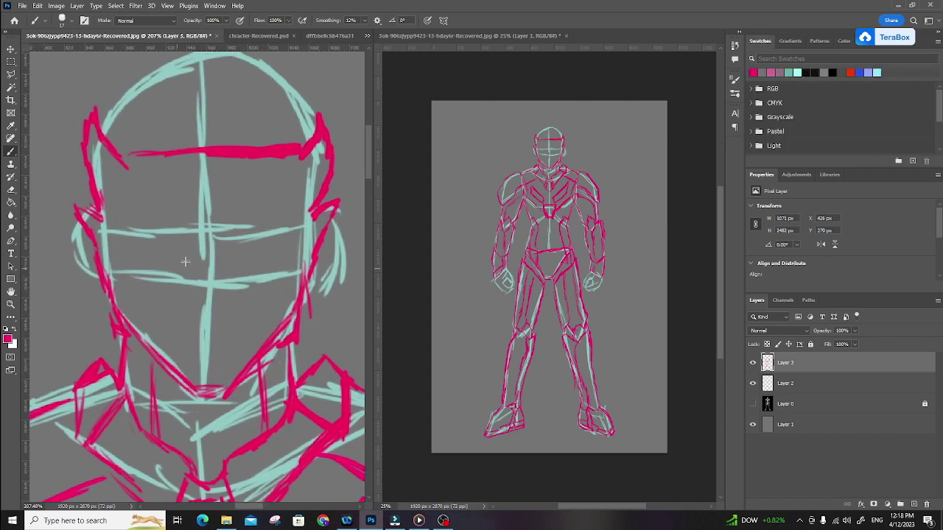
{"action": "left_click_drag", "start_coordinate": [228, 264], "coordinate": [279, 233]}
{"action": "mouse_move", "coordinate": [232, 272]}
{"action": "left_mouse_down"}
{"action": "mouse_move", "coordinate": [296, 252]}
{"action": "mouse_move", "coordinate": [308, 233]}
{"action": "mouse_move", "coordinate": [288, 221]}
{"action": "left_mouse_up"}
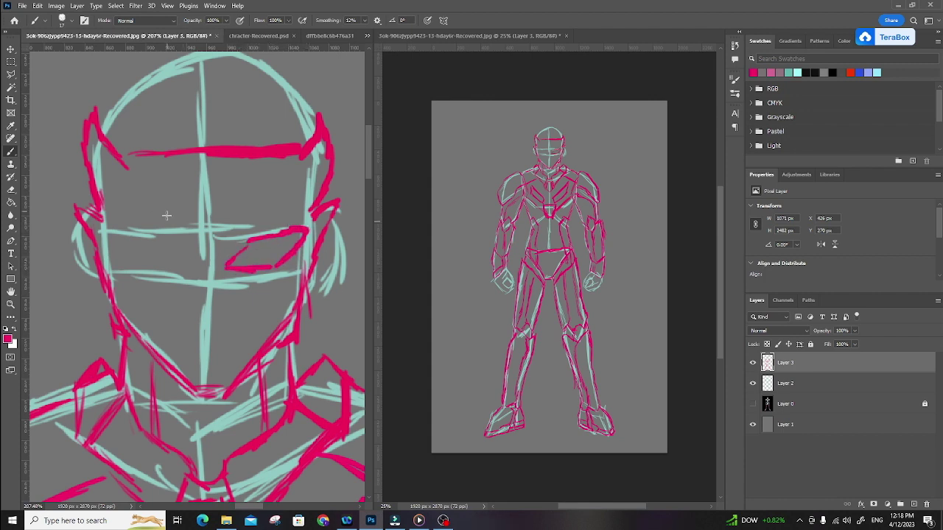
{"action": "mouse_move", "coordinate": [189, 263]}
{"action": "left_mouse_down"}
{"action": "mouse_move", "coordinate": [228, 259]}
{"action": "mouse_move", "coordinate": [207, 337]}
{"action": "left_mouse_up"}
{"action": "mouse_move", "coordinate": [185, 256]}
{"action": "left_mouse_down"}
{"action": "mouse_move", "coordinate": [164, 235]}
{"action": "mouse_move", "coordinate": [120, 234]}
{"action": "mouse_move", "coordinate": [151, 271]}
{"action": "mouse_move", "coordinate": [251, 243]}
{"action": "left_mouse_up"}
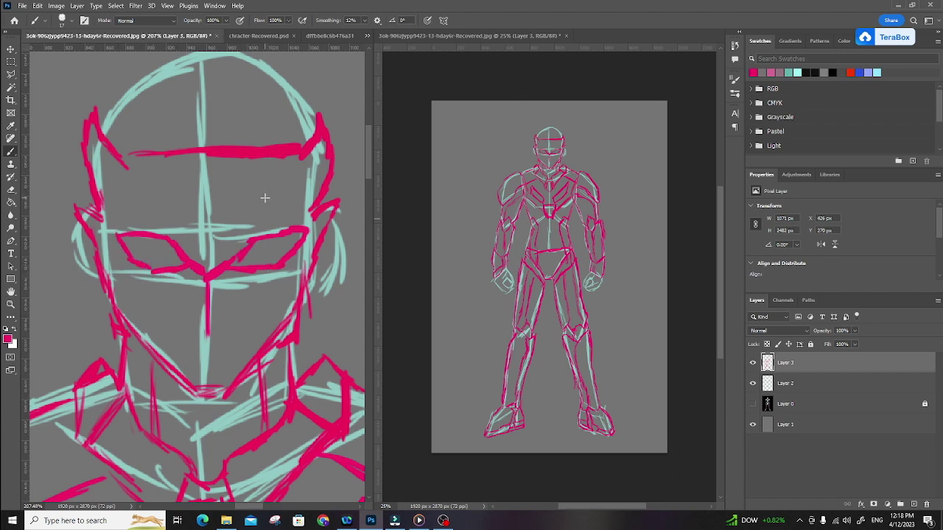
Draw a V-shaped marking with short side strokes on the forehead, and outline a tapered mouth plate above the chin.
{"action": "mouse_move", "coordinate": [156, 162]}
{"action": "left_mouse_down"}
{"action": "mouse_move", "coordinate": [189, 230]}
{"action": "mouse_move", "coordinate": [200, 232]}
{"action": "mouse_move", "coordinate": [235, 221]}
{"action": "mouse_move", "coordinate": [249, 156]}
{"action": "left_mouse_up"}
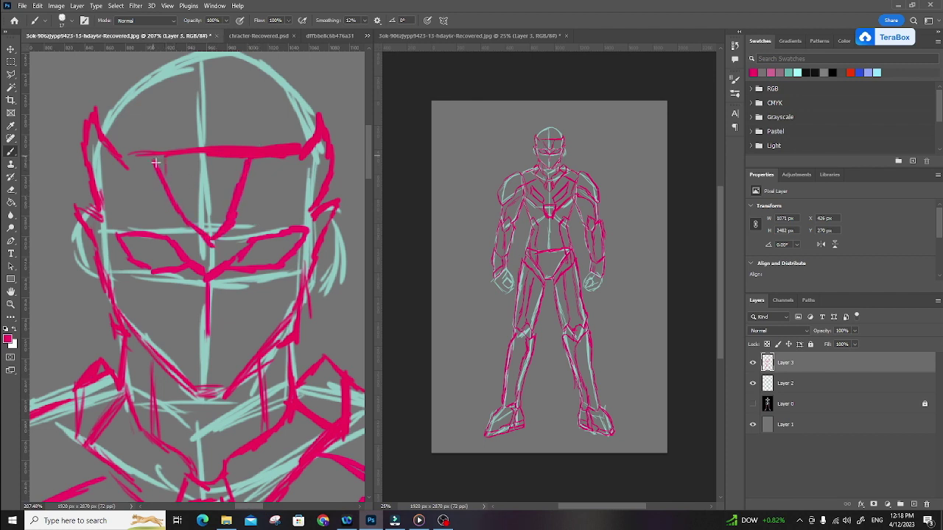
{"action": "mouse_move", "coordinate": [210, 335]}
{"action": "left_mouse_down"}
{"action": "mouse_move", "coordinate": [170, 340]}
{"action": "mouse_move", "coordinate": [173, 353]}
{"action": "mouse_move", "coordinate": [208, 335]}
{"action": "mouse_move", "coordinate": [238, 338]}
{"action": "mouse_move", "coordinate": [226, 397]}
{"action": "left_mouse_up"}
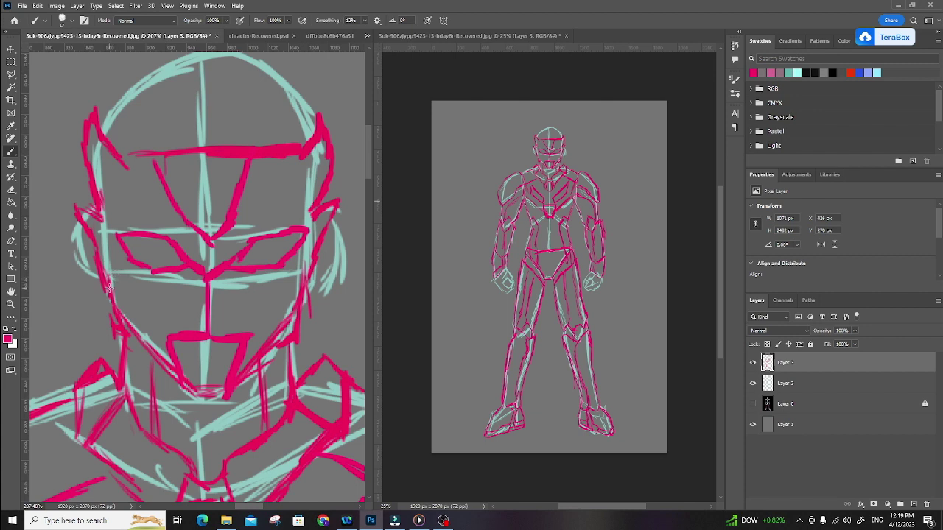
{"action": "left_click_drag", "start_coordinate": [218, 239], "coordinate": [251, 159]}
{"action": "left_click_drag", "start_coordinate": [173, 184], "coordinate": [159, 162]}
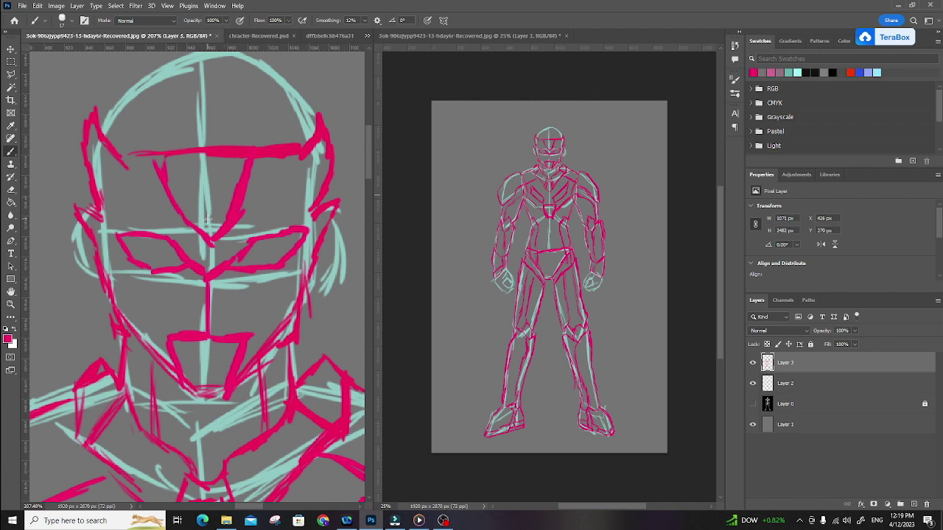
{"action": "mouse_move", "coordinate": [177, 221]}
{"action": "left_mouse_down"}
{"action": "mouse_move", "coordinate": [140, 216]}
{"action": "mouse_move", "coordinate": [138, 186]}
{"action": "left_mouse_up"}
{"action": "mouse_move", "coordinate": [239, 214]}
{"action": "left_mouse_down"}
{"action": "mouse_move", "coordinate": [265, 216]}
{"action": "mouse_move", "coordinate": [269, 184]}
{"action": "left_mouse_up"}
Add inner lines to the mouth plate and outline an ear on each side of the head.
{"action": "mouse_move", "coordinate": [179, 342]}
{"action": "left_mouse_down"}
{"action": "mouse_move", "coordinate": [189, 367]}
{"action": "mouse_move", "coordinate": [228, 345]}
{"action": "left_mouse_up"}
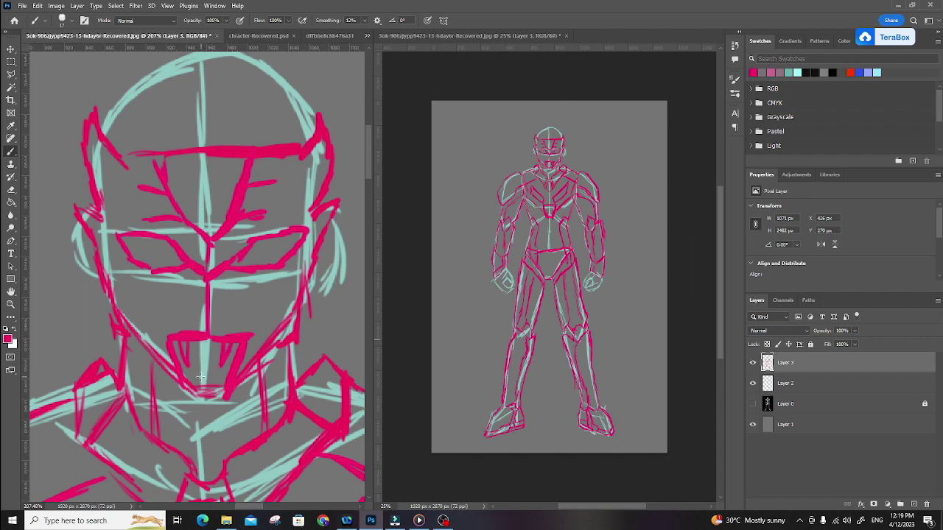
{"action": "left_click_drag", "start_coordinate": [187, 380], "coordinate": [224, 373]}
{"action": "mouse_move", "coordinate": [90, 208]}
{"action": "left_mouse_down"}
{"action": "mouse_move", "coordinate": [64, 205]}
{"action": "mouse_move", "coordinate": [71, 253]}
{"action": "mouse_move", "coordinate": [92, 289]}
{"action": "mouse_move", "coordinate": [101, 289]}
{"action": "left_mouse_up"}
{"action": "mouse_move", "coordinate": [323, 289]}
{"action": "left_mouse_down"}
{"action": "mouse_move", "coordinate": [352, 218]}
{"action": "mouse_move", "coordinate": [330, 197]}
{"action": "mouse_move", "coordinate": [331, 239]}
{"action": "left_mouse_up"}
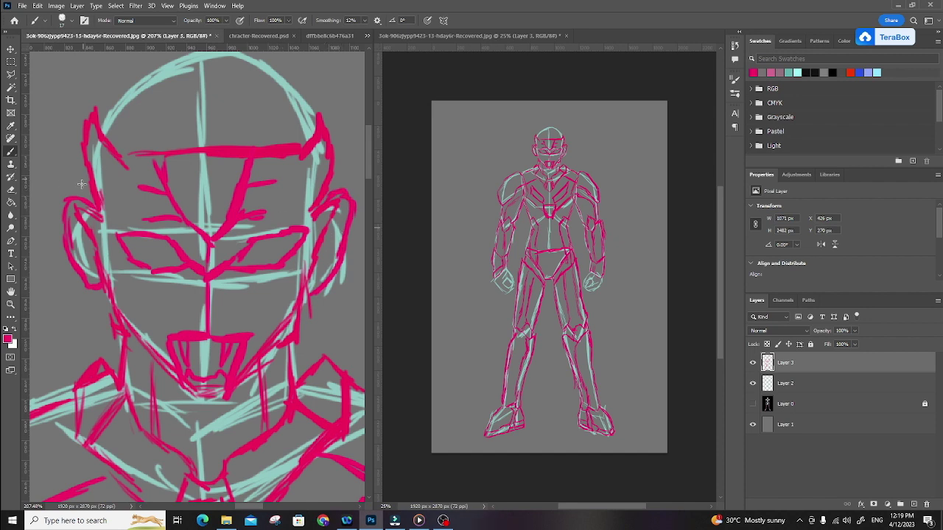
Draw a spiky hair outline around the head from ear to ear, and a jagged hairline across the upper forehead.
{"action": "left_click_drag", "start_coordinate": [75, 199], "coordinate": [50, 186]}
{"action": "left_click_drag", "start_coordinate": [195, 209], "coordinate": [177, 107]}
{"action": "left_click_drag", "start_coordinate": [218, 199], "coordinate": [211, 161]}
{"action": "mouse_move", "coordinate": [269, 168]}
{"action": "left_mouse_down"}
{"action": "mouse_move", "coordinate": [261, 214]}
{"action": "mouse_move", "coordinate": [283, 234]}
{"action": "mouse_move", "coordinate": [291, 226]}
{"action": "mouse_move", "coordinate": [280, 213]}
{"action": "mouse_move", "coordinate": [308, 196]}
{"action": "mouse_move", "coordinate": [277, 177]}
{"action": "mouse_move", "coordinate": [299, 159]}
{"action": "mouse_move", "coordinate": [267, 158]}
{"action": "mouse_move", "coordinate": [288, 143]}
{"action": "mouse_move", "coordinate": [268, 144]}
{"action": "mouse_move", "coordinate": [260, 118]}
{"action": "mouse_move", "coordinate": [252, 137]}
{"action": "mouse_move", "coordinate": [234, 137]}
{"action": "mouse_move", "coordinate": [233, 105]}
{"action": "mouse_move", "coordinate": [227, 125]}
{"action": "mouse_move", "coordinate": [192, 123]}
{"action": "mouse_move", "coordinate": [190, 114]}
{"action": "mouse_move", "coordinate": [180, 125]}
{"action": "left_mouse_up"}
{"action": "mouse_move", "coordinate": [109, 237]}
{"action": "left_mouse_down"}
{"action": "mouse_move", "coordinate": [68, 221]}
{"action": "mouse_move", "coordinate": [95, 213]}
{"action": "mouse_move", "coordinate": [97, 196]}
{"action": "mouse_move", "coordinate": [79, 188]}
{"action": "mouse_move", "coordinate": [73, 170]}
{"action": "mouse_move", "coordinate": [138, 125]}
{"action": "mouse_move", "coordinate": [147, 107]}
{"action": "mouse_move", "coordinate": [189, 105]}
{"action": "left_mouse_up"}
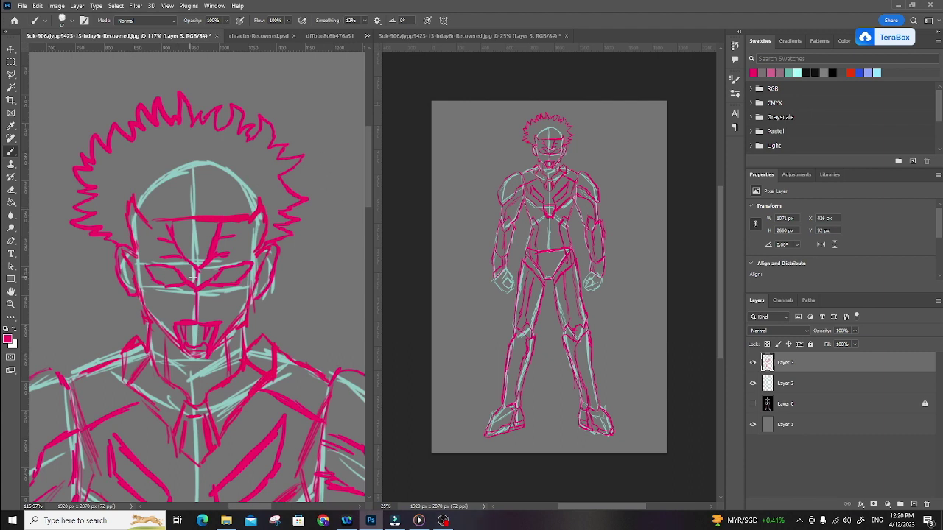
{"action": "mouse_move", "coordinate": [128, 211]}
{"action": "left_mouse_down"}
{"action": "mouse_move", "coordinate": [139, 189]}
{"action": "mouse_move", "coordinate": [141, 206]}
{"action": "mouse_move", "coordinate": [153, 176]}
{"action": "mouse_move", "coordinate": [168, 197]}
{"action": "left_mouse_up"}
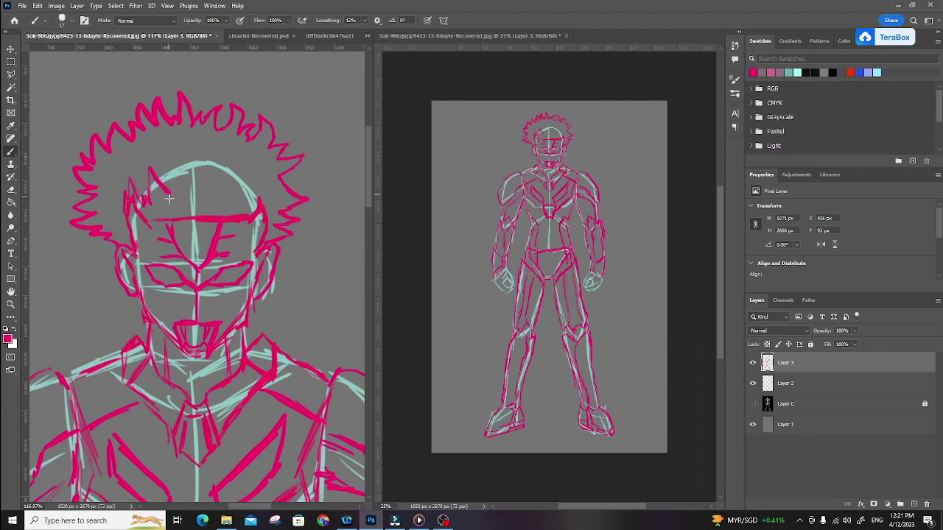
{"action": "mouse_move", "coordinate": [181, 154]}
{"action": "left_mouse_down"}
{"action": "mouse_move", "coordinate": [179, 179]}
{"action": "mouse_move", "coordinate": [215, 179]}
{"action": "mouse_move", "coordinate": [247, 193]}
{"action": "mouse_move", "coordinate": [262, 223]}
{"action": "left_mouse_up"}
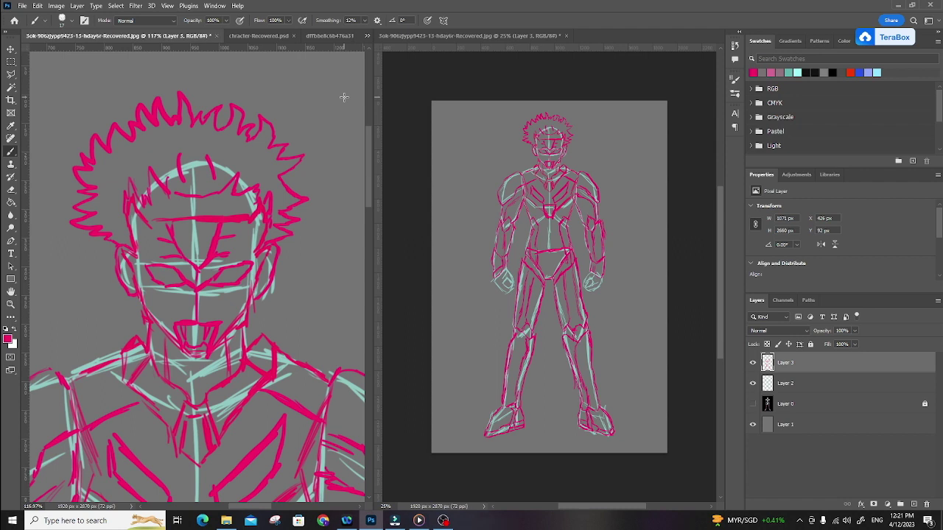
Compare the design with the base sketch hidden and shown, and set Layer 3's opacity to 71%.
{"action": "left_click", "coordinate": [752, 383]}
{"action": "left_click", "coordinate": [752, 383]}
{"action": "left_click", "coordinate": [854, 331]}
{"action": "left_click_drag", "start_coordinate": [856, 345], "coordinate": [842, 343]}
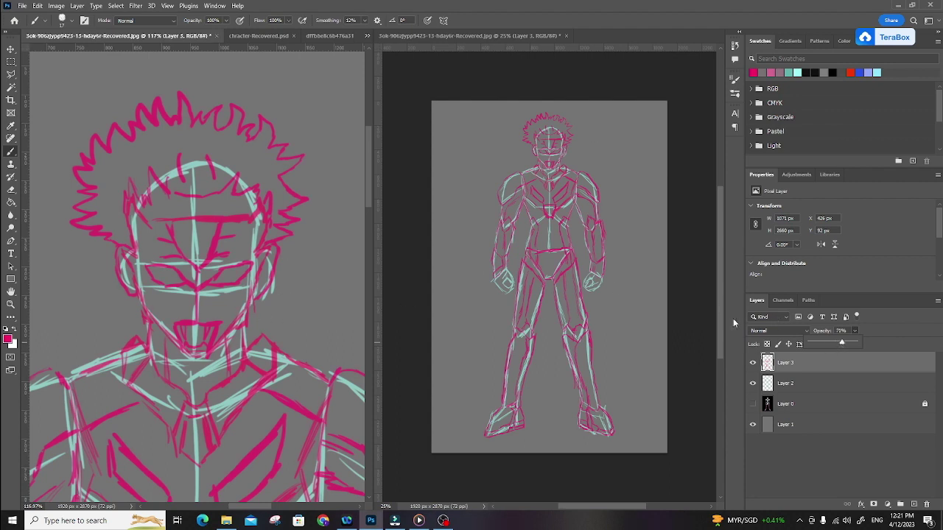
{"action": "left_click_drag", "start_coordinate": [312, 293], "coordinate": [413, 155]}
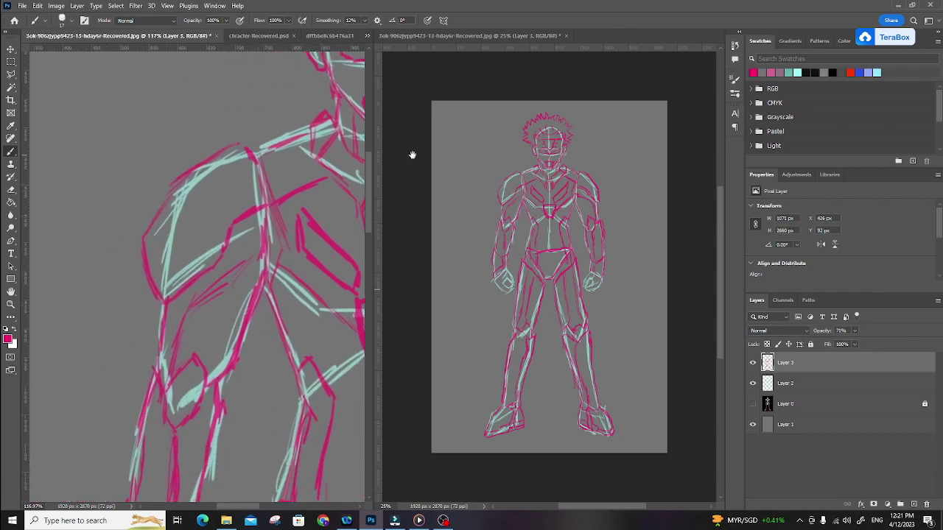
Trace the fist below the left-hand forearm in crimson, including its outline and inner finger lines.
{"action": "left_click_drag", "start_coordinate": [213, 366], "coordinate": [196, 420]}
{"action": "left_click_drag", "start_coordinate": [280, 313], "coordinate": [221, 328]}
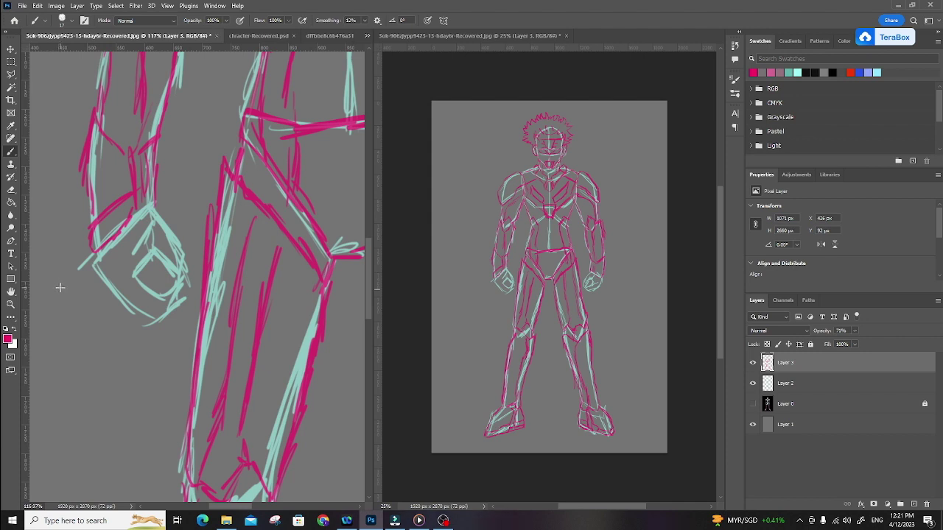
{"action": "mouse_move", "coordinate": [97, 262]}
{"action": "left_mouse_down"}
{"action": "mouse_move", "coordinate": [119, 302]}
{"action": "mouse_move", "coordinate": [156, 323]}
{"action": "mouse_move", "coordinate": [177, 295]}
{"action": "mouse_move", "coordinate": [173, 280]}
{"action": "mouse_move", "coordinate": [158, 294]}
{"action": "mouse_move", "coordinate": [146, 288]}
{"action": "mouse_move", "coordinate": [157, 216]}
{"action": "mouse_move", "coordinate": [175, 251]}
{"action": "mouse_move", "coordinate": [169, 264]}
{"action": "mouse_move", "coordinate": [153, 219]}
{"action": "mouse_move", "coordinate": [130, 231]}
{"action": "left_mouse_up"}
{"action": "mouse_move", "coordinate": [140, 295]}
{"action": "left_mouse_down"}
{"action": "mouse_move", "coordinate": [156, 324]}
{"action": "mouse_move", "coordinate": [134, 277]}
{"action": "mouse_move", "coordinate": [149, 240]}
{"action": "left_mouse_up"}
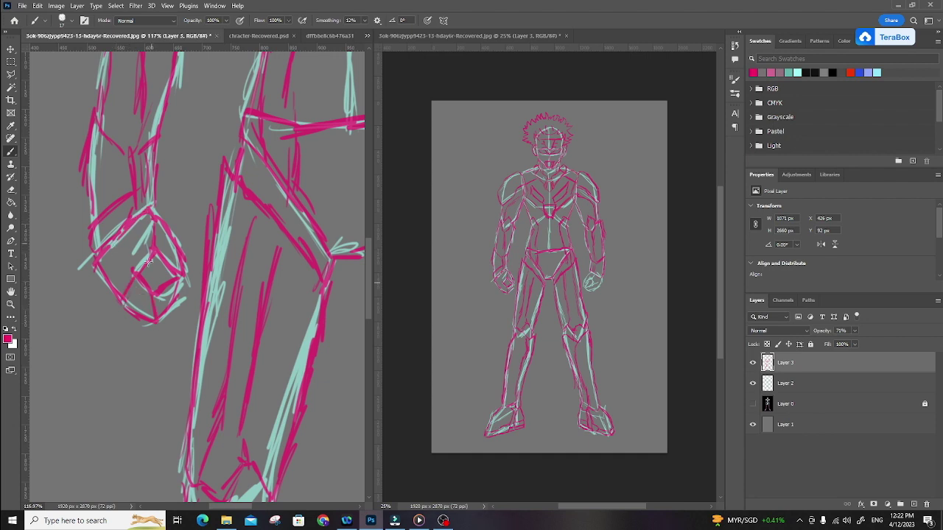
{"action": "mouse_move", "coordinate": [151, 277]}
{"action": "left_mouse_down"}
{"action": "mouse_move", "coordinate": [171, 270]}
{"action": "mouse_move", "coordinate": [165, 262]}
{"action": "left_mouse_up"}
{"action": "key", "text": "space"}
{"action": "left_click_drag", "start_coordinate": [231, 259], "coordinate": [62, 301]}
{"action": "left_click_drag", "start_coordinate": [280, 247], "coordinate": [10, 274]}
{"action": "key", "text": "space"}
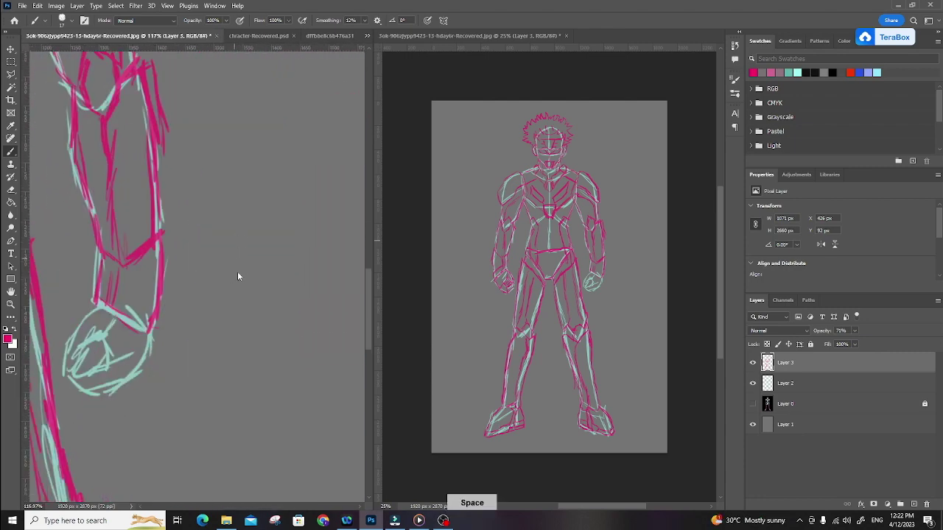
{"action": "left_click", "coordinate": [442, 520]}
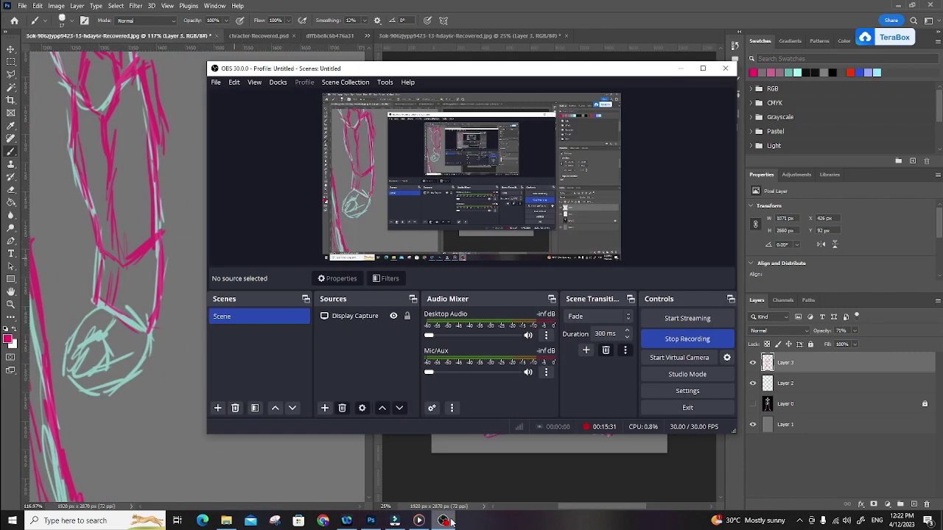
{"action": "left_click", "coordinate": [687, 339]}
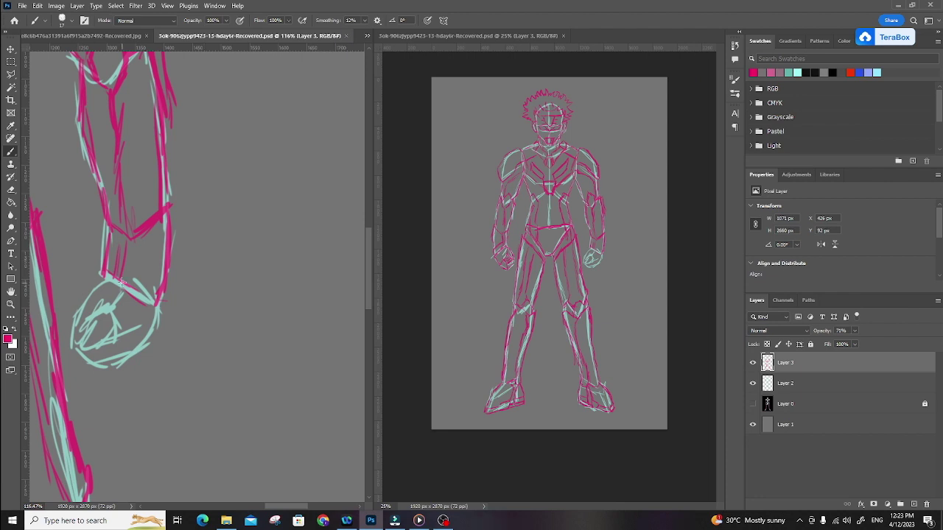
Trace the right-hand fist in crimson over the base sketch, with its rounded outline and inner finger lines.
{"action": "mouse_move", "coordinate": [122, 282]}
{"action": "left_mouse_down"}
{"action": "mouse_move", "coordinate": [91, 289]}
{"action": "mouse_move", "coordinate": [104, 280]}
{"action": "mouse_move", "coordinate": [72, 334]}
{"action": "mouse_move", "coordinate": [115, 288]}
{"action": "mouse_move", "coordinate": [122, 327]}
{"action": "mouse_move", "coordinate": [87, 350]}
{"action": "mouse_move", "coordinate": [111, 362]}
{"action": "mouse_move", "coordinate": [145, 335]}
{"action": "mouse_move", "coordinate": [107, 357]}
{"action": "mouse_move", "coordinate": [105, 346]}
{"action": "mouse_move", "coordinate": [131, 339]}
{"action": "mouse_move", "coordinate": [90, 336]}
{"action": "mouse_move", "coordinate": [111, 327]}
{"action": "mouse_move", "coordinate": [89, 338]}
{"action": "left_mouse_up"}
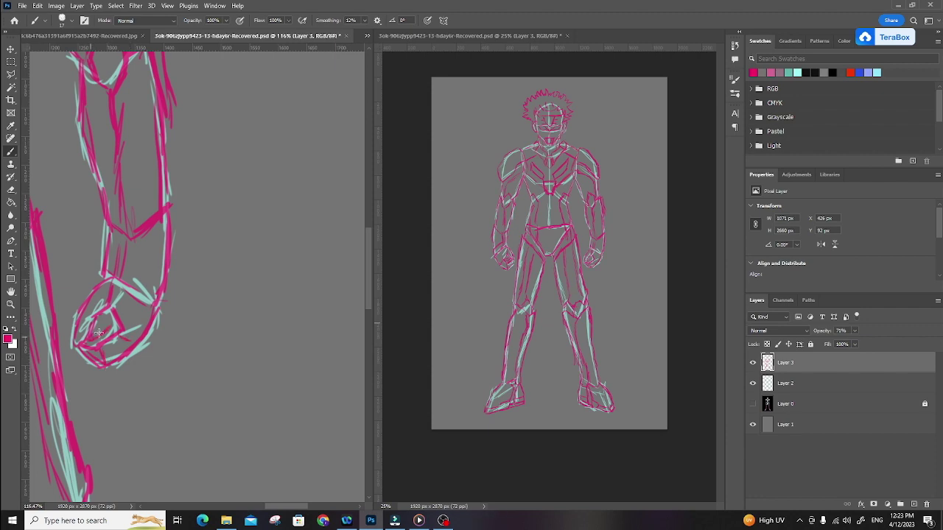
{"action": "left_click_drag", "start_coordinate": [131, 227], "coordinate": [294, 416]}
{"action": "left_click_drag", "start_coordinate": [92, 166], "coordinate": [182, 470]}
Compare the full suit design with the base sketch on Layer 2 hidden and shown.
{"action": "scroll", "coordinate": [219, 262], "scroll_direction": "down", "scroll_amount": 8}
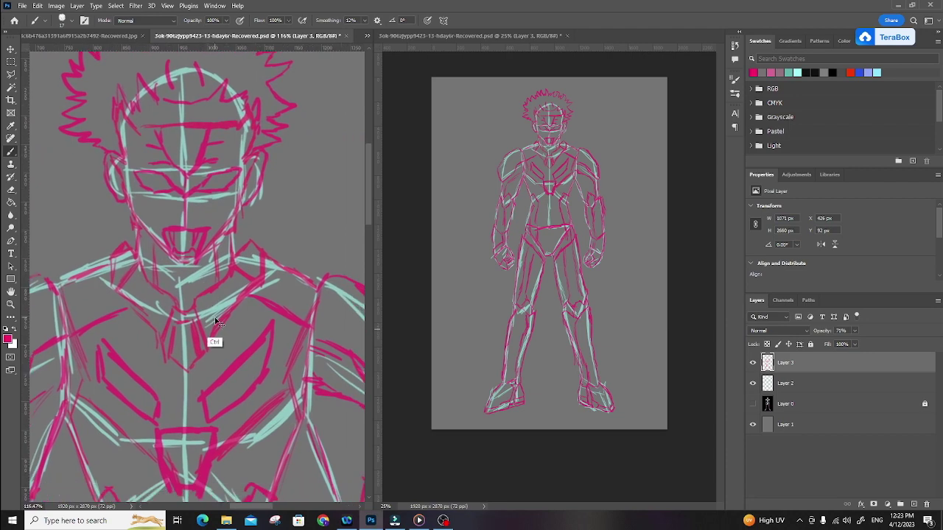
{"action": "scroll", "coordinate": [232, 285], "scroll_direction": "down", "scroll_amount": 3}
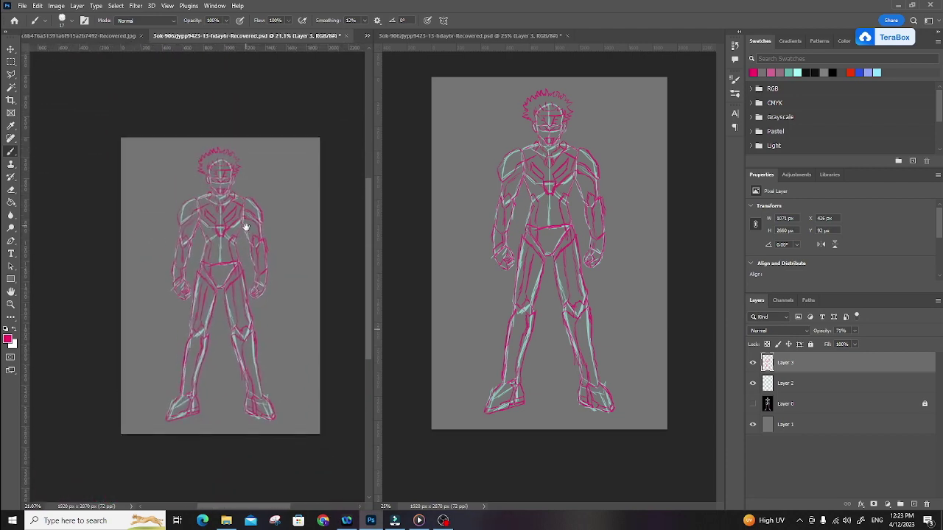
{"action": "left_click", "coordinate": [752, 383]}
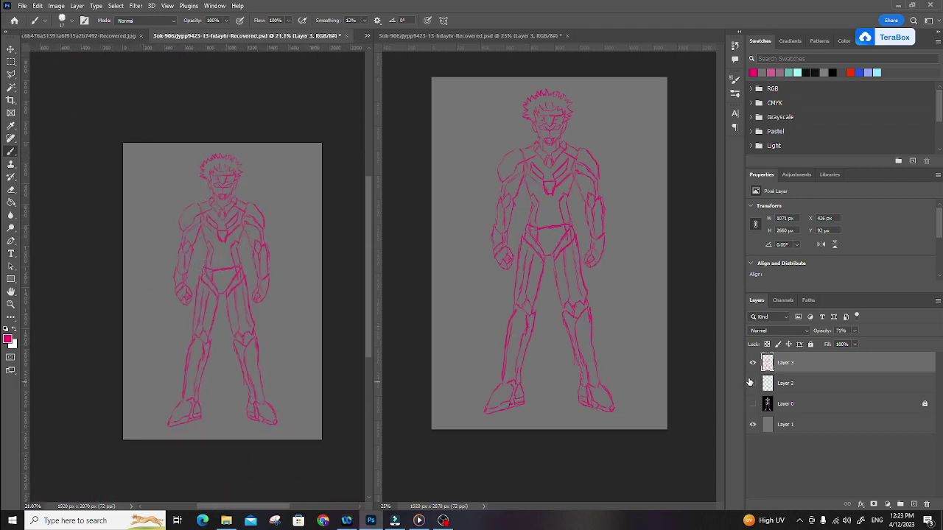
{"action": "left_click", "coordinate": [751, 383]}
{"action": "left_click", "coordinate": [752, 384]}
{"action": "left_click", "coordinate": [752, 383]}
Add inner panel lines down both sides of the abdomen and extra lines along the chest edges by the armpits.
{"action": "scroll", "coordinate": [218, 269], "scroll_direction": "up", "scroll_amount": 8}
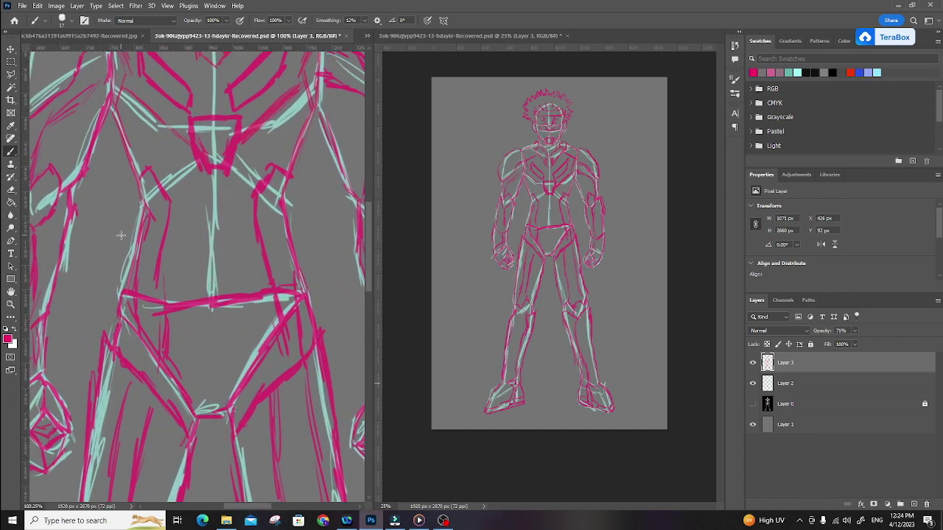
{"action": "mouse_move", "coordinate": [175, 186]}
{"action": "left_mouse_down"}
{"action": "mouse_move", "coordinate": [184, 221]}
{"action": "mouse_move", "coordinate": [177, 313]}
{"action": "left_mouse_up"}
{"action": "mouse_move", "coordinate": [244, 247]}
{"action": "left_mouse_down"}
{"action": "mouse_move", "coordinate": [238, 214]}
{"action": "mouse_move", "coordinate": [263, 161]}
{"action": "mouse_move", "coordinate": [291, 143]}
{"action": "mouse_move", "coordinate": [295, 151]}
{"action": "mouse_move", "coordinate": [243, 161]}
{"action": "mouse_move", "coordinate": [253, 244]}
{"action": "mouse_move", "coordinate": [232, 329]}
{"action": "mouse_move", "coordinate": [215, 344]}
{"action": "mouse_move", "coordinate": [289, 309]}
{"action": "left_mouse_up"}
{"action": "mouse_move", "coordinate": [165, 221]}
{"action": "left_mouse_down"}
{"action": "mouse_move", "coordinate": [172, 261]}
{"action": "mouse_move", "coordinate": [178, 232]}
{"action": "mouse_move", "coordinate": [165, 184]}
{"action": "left_mouse_up"}
{"action": "left_click_drag", "start_coordinate": [262, 232], "coordinate": [163, 255]}
{"action": "left_click_drag", "start_coordinate": [274, 223], "coordinate": [258, 253]}
{"action": "left_click_drag", "start_coordinate": [264, 292], "coordinate": [283, 193]}
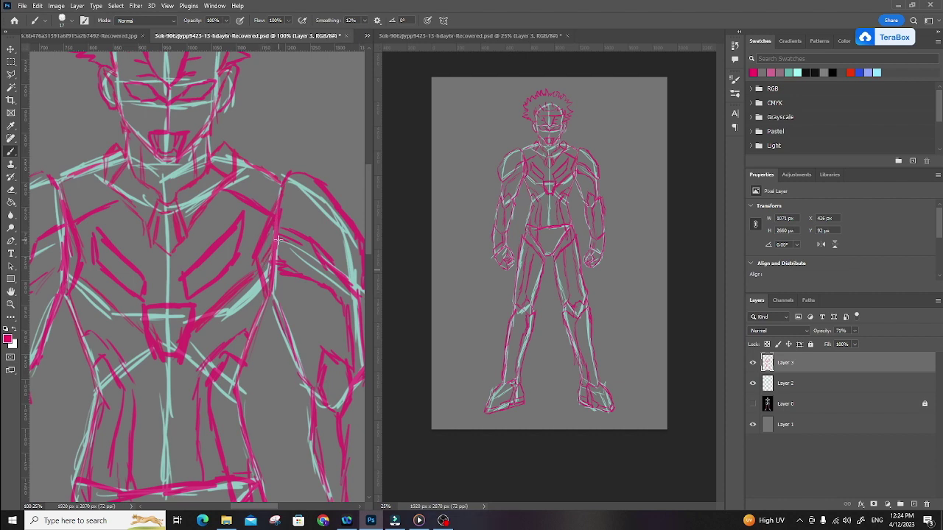
Fill the side panels of the abdomen with diagonal crimson hatching on both sides.
{"action": "left_click_drag", "start_coordinate": [178, 345], "coordinate": [214, 290]}
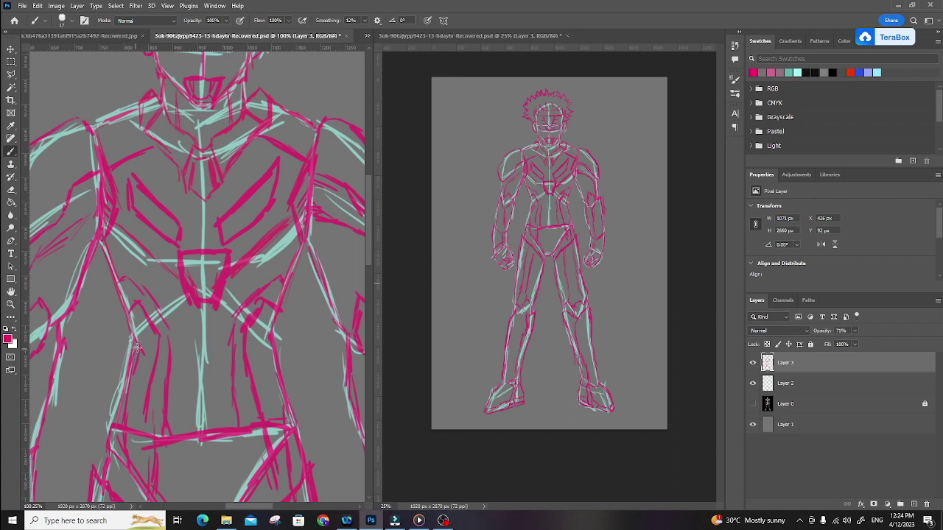
{"action": "mouse_move", "coordinate": [131, 335]}
{"action": "left_mouse_down"}
{"action": "mouse_move", "coordinate": [154, 331]}
{"action": "mouse_move", "coordinate": [130, 410]}
{"action": "mouse_move", "coordinate": [137, 433]}
{"action": "left_mouse_up"}
{"action": "mouse_move", "coordinate": [260, 309]}
{"action": "left_mouse_down"}
{"action": "mouse_move", "coordinate": [259, 373]}
{"action": "mouse_move", "coordinate": [273, 317]}
{"action": "mouse_move", "coordinate": [267, 388]}
{"action": "mouse_move", "coordinate": [280, 424]}
{"action": "left_mouse_up"}
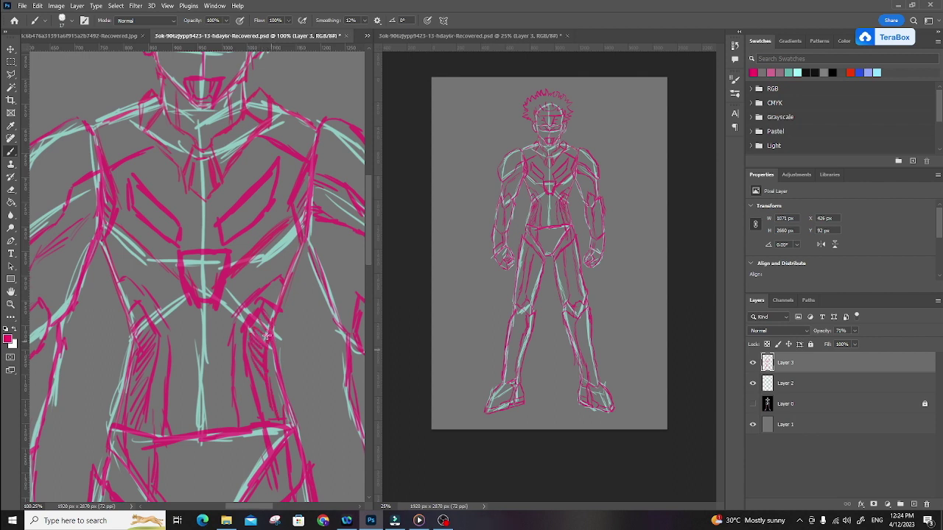
{"action": "mouse_move", "coordinate": [129, 347]}
{"action": "left_mouse_down"}
{"action": "mouse_move", "coordinate": [118, 419]}
{"action": "mouse_move", "coordinate": [130, 329]}
{"action": "mouse_move", "coordinate": [132, 347]}
{"action": "left_mouse_up"}
{"action": "left_click_drag", "start_coordinate": [252, 365], "coordinate": [272, 423]}
Add short panel lines across the neck, between the mouth plate and the collar.
{"action": "left_click_drag", "start_coordinate": [249, 299], "coordinate": [295, 238]}
{"action": "left_click_drag", "start_coordinate": [147, 266], "coordinate": [272, 246]}
{"action": "mouse_move", "coordinate": [203, 432]}
{"action": "left_mouse_down"}
{"action": "mouse_move", "coordinate": [201, 385]}
{"action": "mouse_move", "coordinate": [187, 416]}
{"action": "left_mouse_up"}
{"action": "left_click_drag", "start_coordinate": [216, 336], "coordinate": [170, 391]}
{"action": "left_click_drag", "start_coordinate": [243, 303], "coordinate": [136, 328]}
{"action": "left_click_drag", "start_coordinate": [328, 305], "coordinate": [231, 348]}
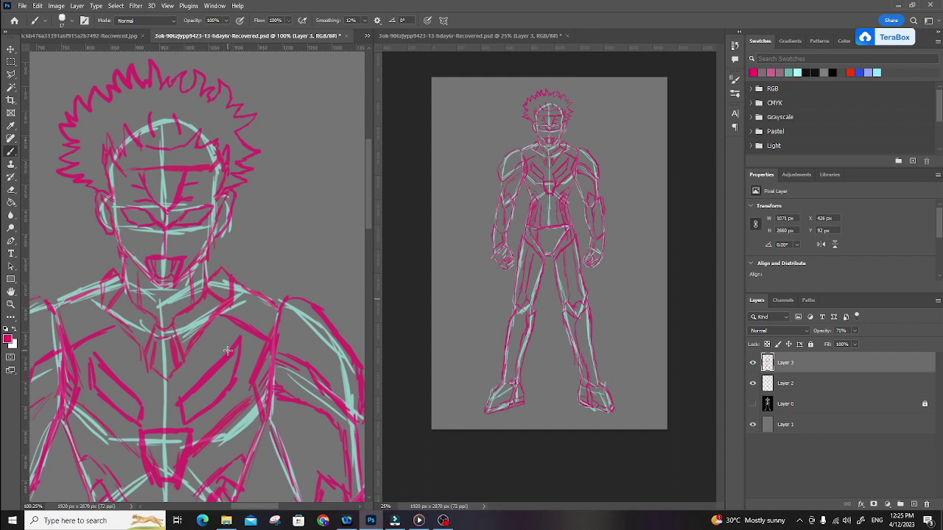
{"action": "mouse_move", "coordinate": [137, 268]}
{"action": "left_mouse_down"}
{"action": "mouse_move", "coordinate": [138, 293]}
{"action": "mouse_move", "coordinate": [166, 288]}
{"action": "mouse_move", "coordinate": [140, 292]}
{"action": "mouse_move", "coordinate": [164, 316]}
{"action": "mouse_move", "coordinate": [194, 289]}
{"action": "left_mouse_up"}
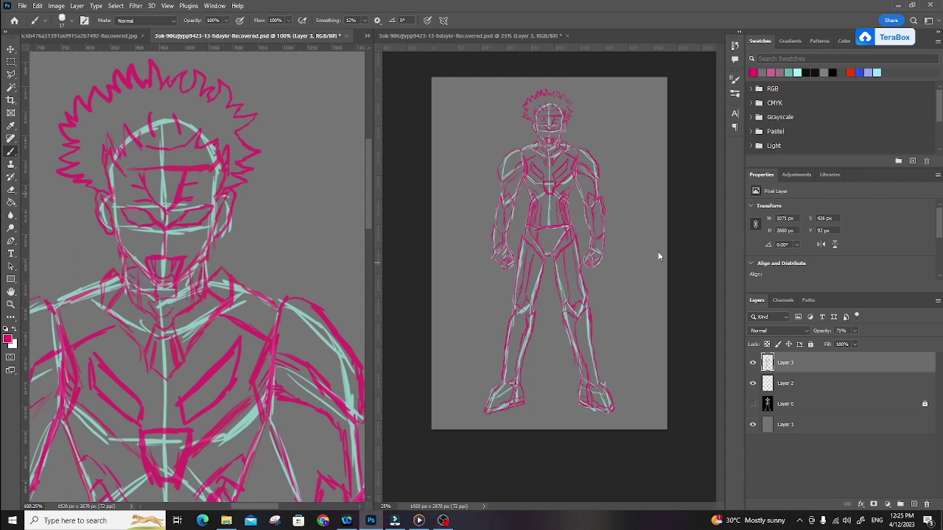
Hide the base sketch on Layer 2, and unlock and delete Layer 0.
{"action": "left_click", "coordinate": [753, 384]}
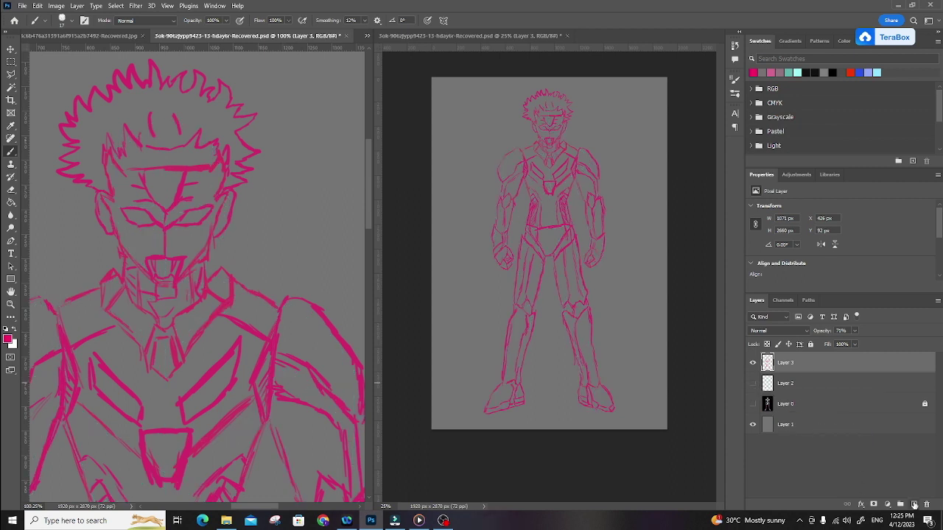
{"action": "left_click", "coordinate": [831, 405]}
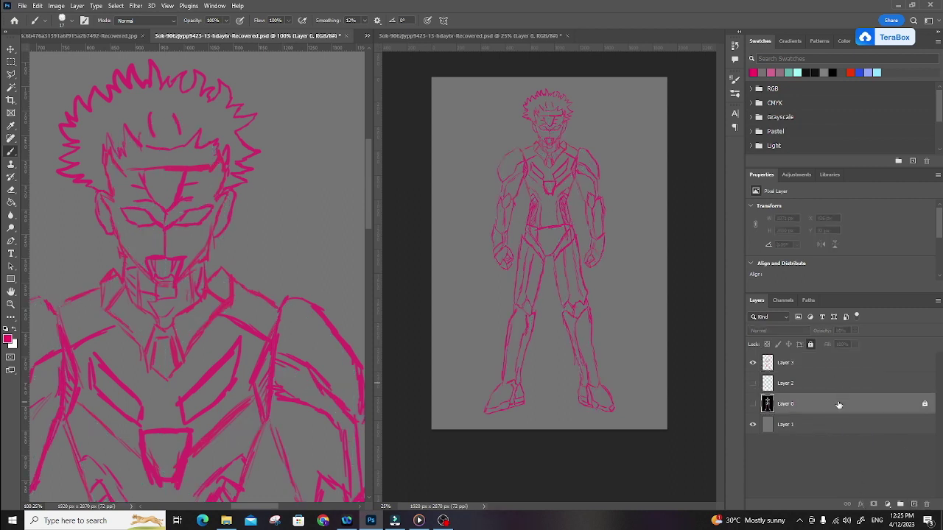
{"action": "left_click", "coordinate": [810, 344]}
{"action": "left_click", "coordinate": [927, 504]}
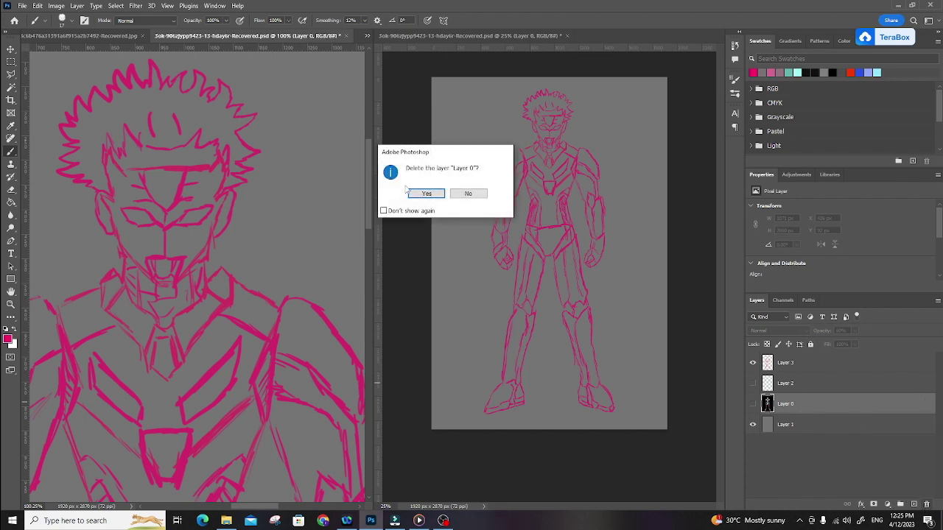
{"action": "left_click", "coordinate": [421, 195]}
Create a new layer above Layer 3 and prepare a smaller Hard Round Pressure Size brush in black.
{"action": "left_click", "coordinate": [803, 364]}
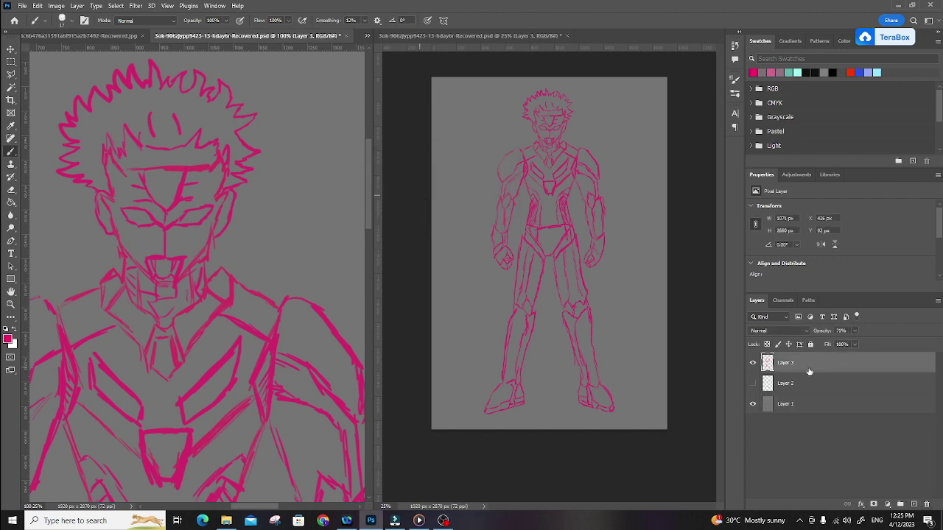
{"action": "left_click", "coordinate": [912, 504]}
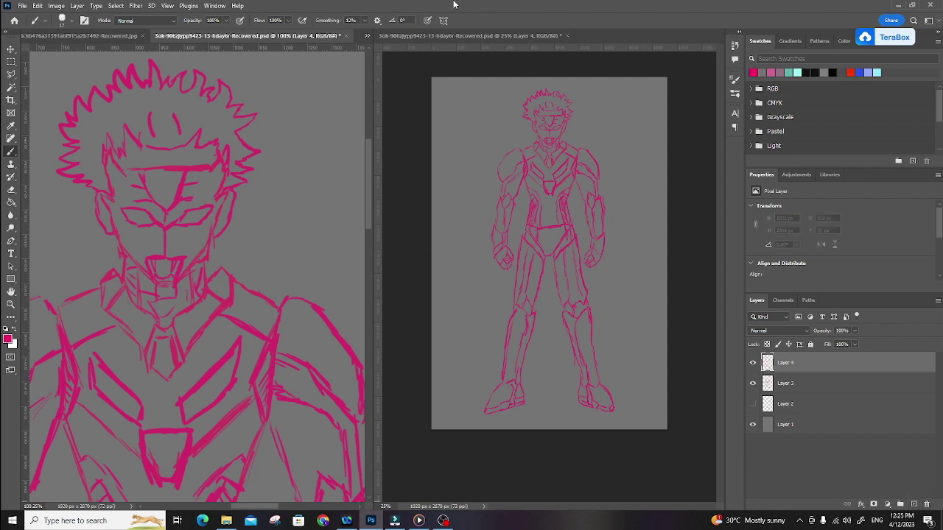
{"action": "left_click", "coordinate": [809, 71]}
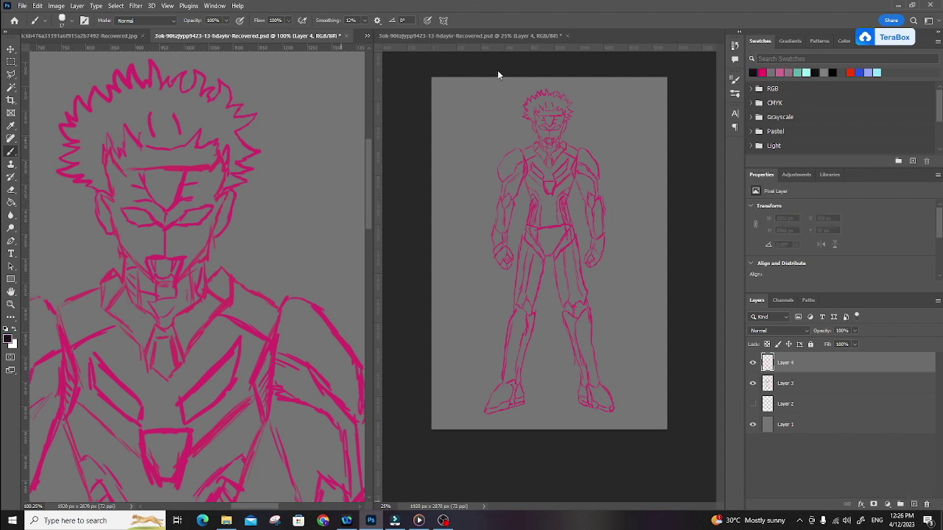
{"action": "left_click", "coordinate": [63, 23]}
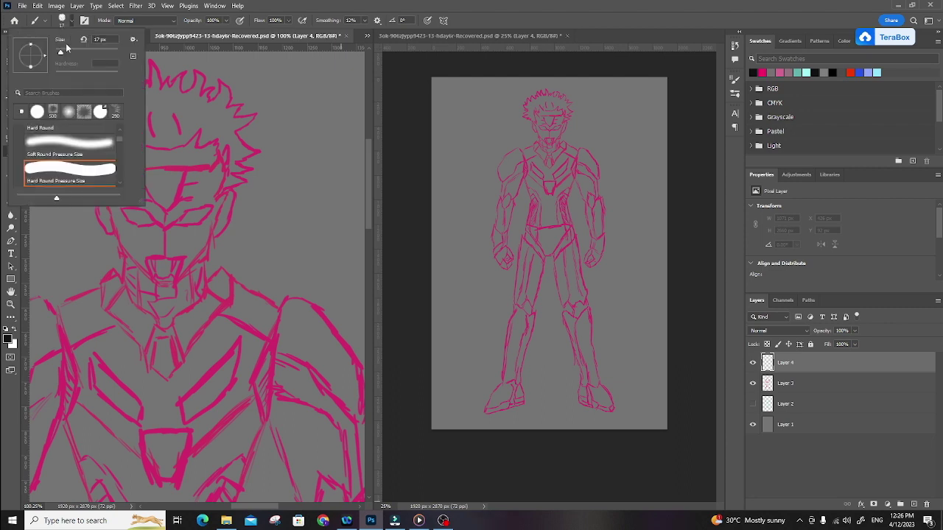
{"action": "left_click_drag", "start_coordinate": [62, 53], "coordinate": [59, 54]}
{"action": "left_click", "coordinate": [224, 180]}
Set brush smoothing to 19% and ink the jawline in black from ear to ear, with short strokes closing both upper ends.
{"action": "scroll", "coordinate": [232, 188], "scroll_direction": "up", "scroll_amount": 2}
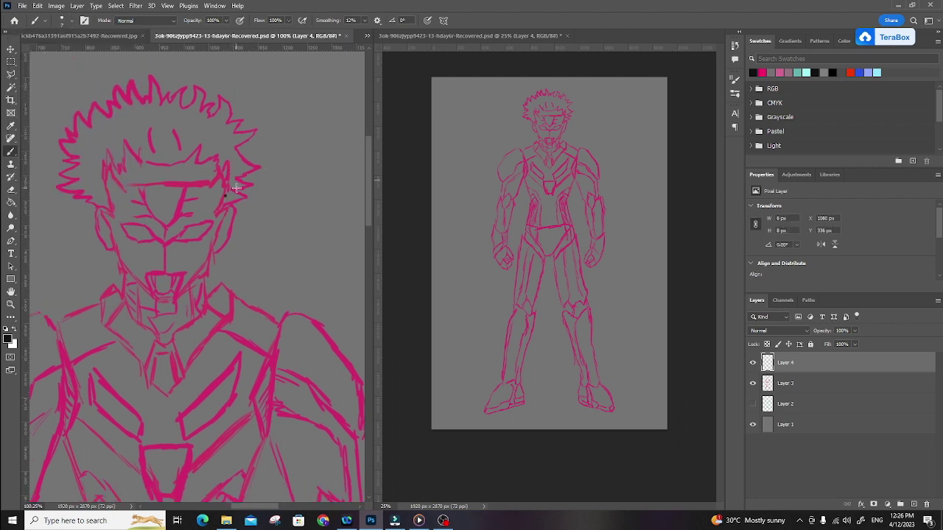
{"action": "scroll", "coordinate": [221, 202], "scroll_direction": "left", "scroll_amount": 1}
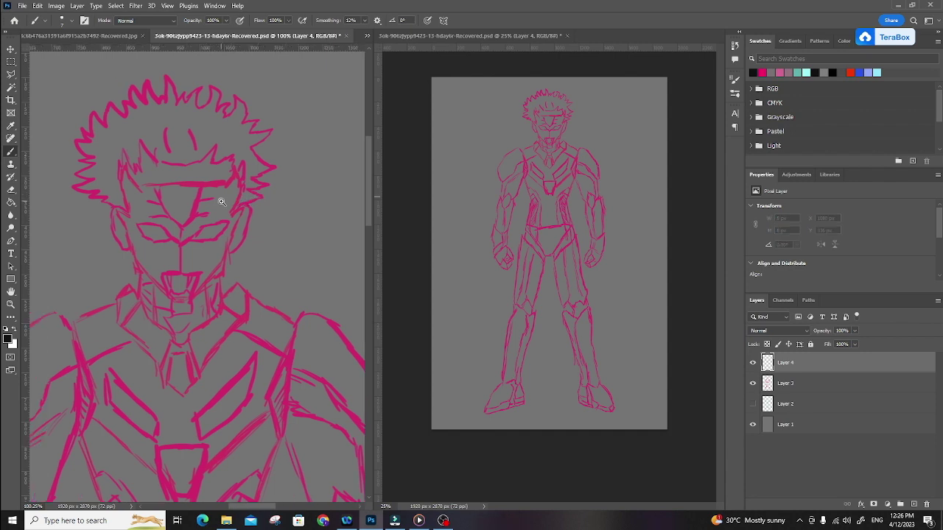
{"action": "mouse_move", "coordinate": [225, 201]}
{"action": "left_mouse_down"}
{"action": "mouse_move", "coordinate": [247, 347]}
{"action": "mouse_move", "coordinate": [265, 312]}
{"action": "mouse_move", "coordinate": [250, 310]}
{"action": "left_mouse_up"}
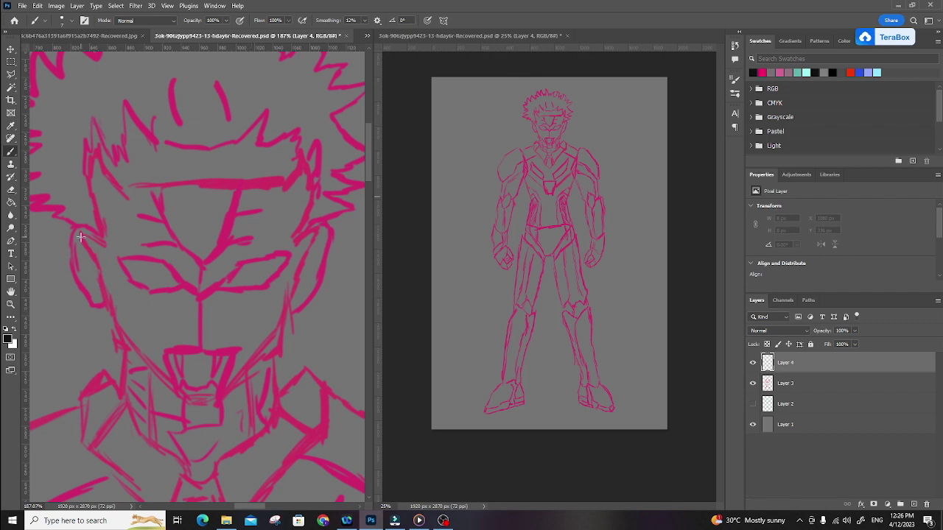
{"action": "left_click", "coordinate": [364, 20]}
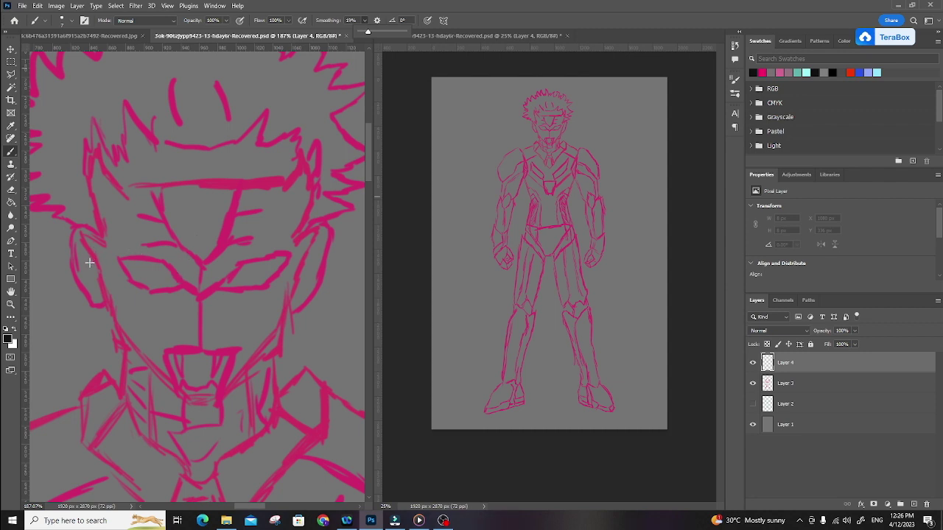
{"action": "left_click", "coordinate": [81, 230]}
{"action": "mouse_move", "coordinate": [80, 228]}
{"action": "left_mouse_down"}
{"action": "mouse_move", "coordinate": [121, 332]}
{"action": "mouse_move", "coordinate": [199, 408]}
{"action": "mouse_move", "coordinate": [215, 405]}
{"action": "mouse_move", "coordinate": [216, 388]}
{"action": "mouse_move", "coordinate": [214, 406]}
{"action": "mouse_move", "coordinate": [270, 345]}
{"action": "mouse_move", "coordinate": [322, 224]}
{"action": "left_mouse_up"}
{"action": "left_click_drag", "start_coordinate": [81, 225], "coordinate": [106, 232]}
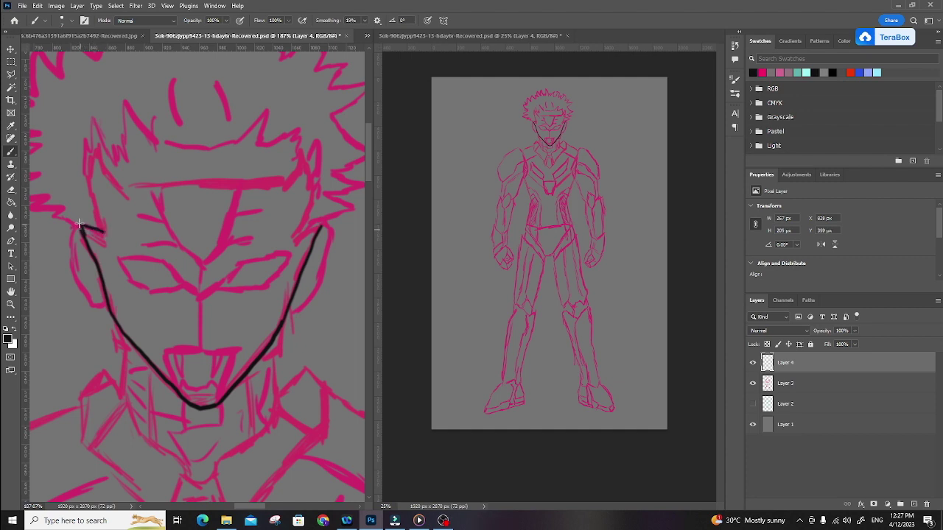
{"action": "left_click_drag", "start_coordinate": [302, 230], "coordinate": [322, 221]}
Ink the tapered mouth plate outline and the inner cheek line on each side, running from the plate up toward the ear.
{"action": "mouse_move", "coordinate": [181, 396]}
{"action": "left_mouse_down"}
{"action": "mouse_move", "coordinate": [164, 355]}
{"action": "mouse_move", "coordinate": [227, 344]}
{"action": "left_mouse_up"}
{"action": "key", "text": "ctrl+z"}
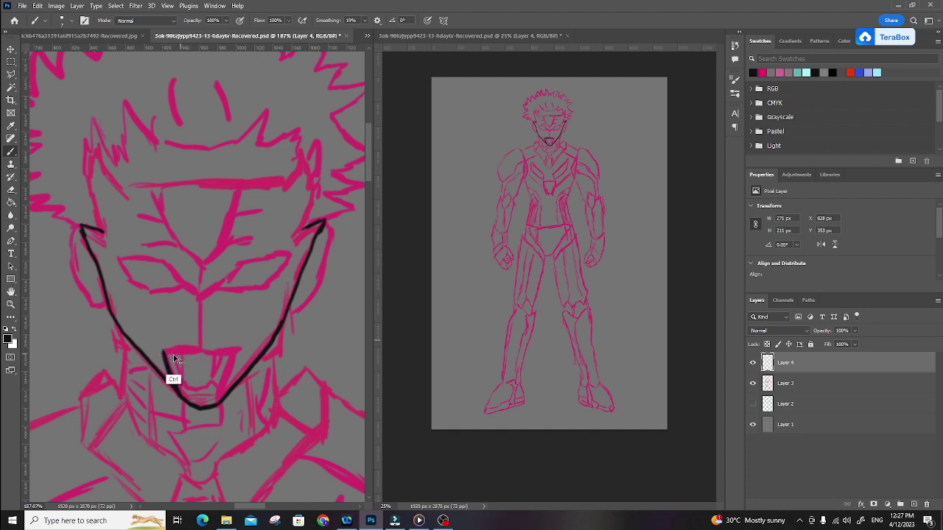
{"action": "mouse_move", "coordinate": [163, 351]}
{"action": "left_mouse_down"}
{"action": "mouse_move", "coordinate": [238, 352]}
{"action": "mouse_move", "coordinate": [226, 390]}
{"action": "left_mouse_up"}
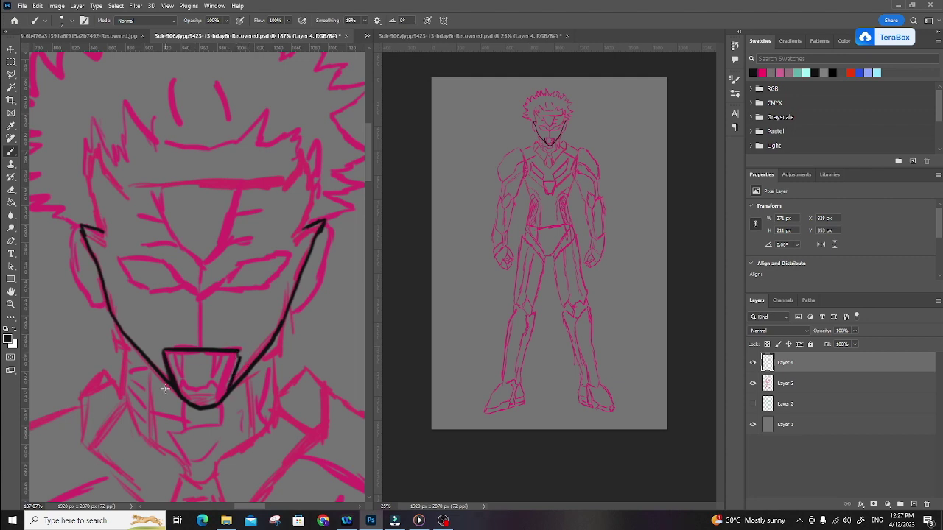
{"action": "left_click_drag", "start_coordinate": [97, 232], "coordinate": [150, 337]}
{"action": "left_click_drag", "start_coordinate": [241, 353], "coordinate": [307, 226]}
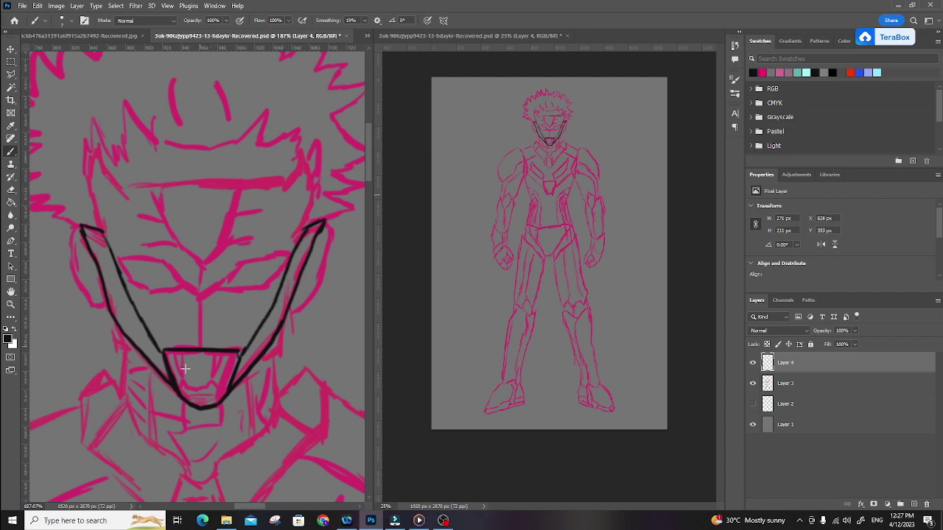
Ink pairs of pointed tooth shapes along the upper and lower edges inside the mouth plate.
{"action": "scroll", "coordinate": [196, 387], "scroll_direction": "up", "scroll_amount": 3}
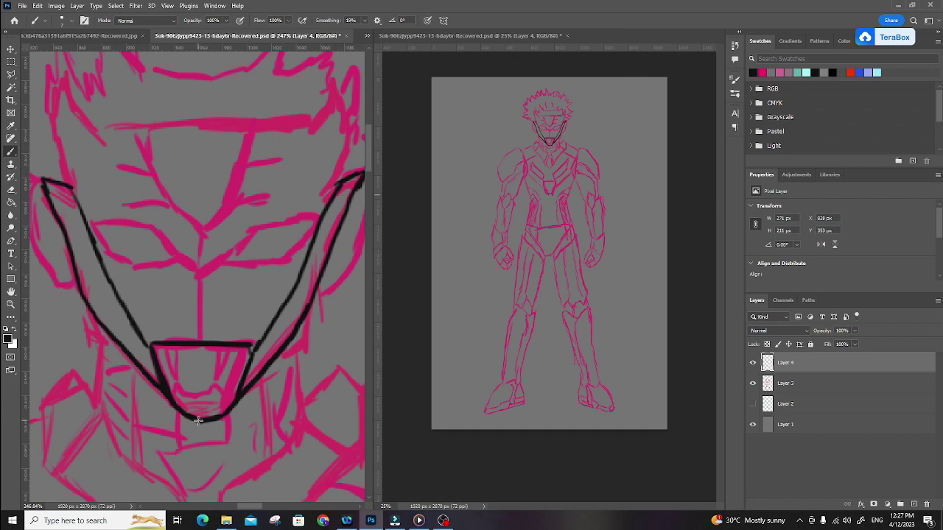
{"action": "mouse_move", "coordinate": [167, 343]}
{"action": "left_mouse_down"}
{"action": "mouse_move", "coordinate": [178, 373]}
{"action": "mouse_move", "coordinate": [183, 341]}
{"action": "mouse_move", "coordinate": [225, 372]}
{"action": "mouse_move", "coordinate": [243, 341]}
{"action": "left_mouse_up"}
{"action": "mouse_move", "coordinate": [177, 387]}
{"action": "left_mouse_down"}
{"action": "mouse_move", "coordinate": [221, 403]}
{"action": "mouse_move", "coordinate": [218, 417]}
{"action": "mouse_move", "coordinate": [228, 384]}
{"action": "left_mouse_up"}
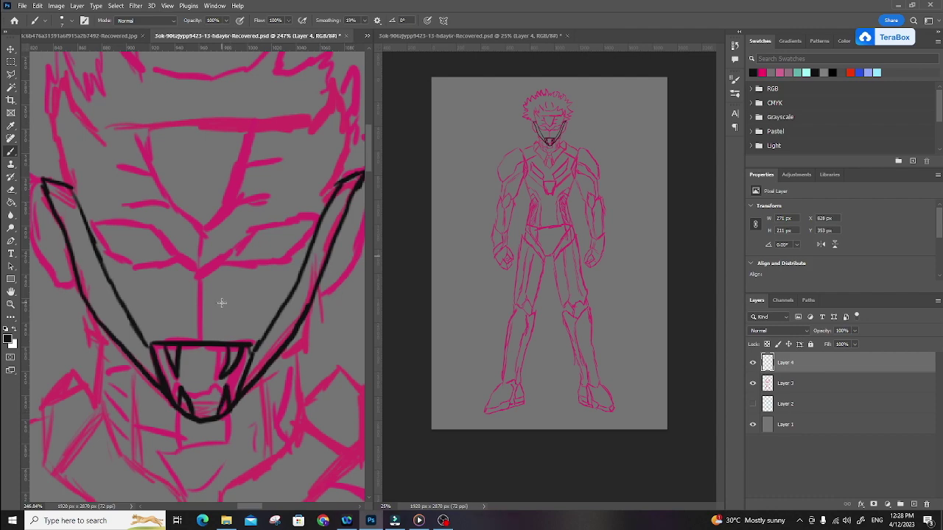
Add a new layer below the inked Layer 4, name it MULUT, and rename the inked layer MASK.
{"action": "left_click", "coordinate": [913, 504]}
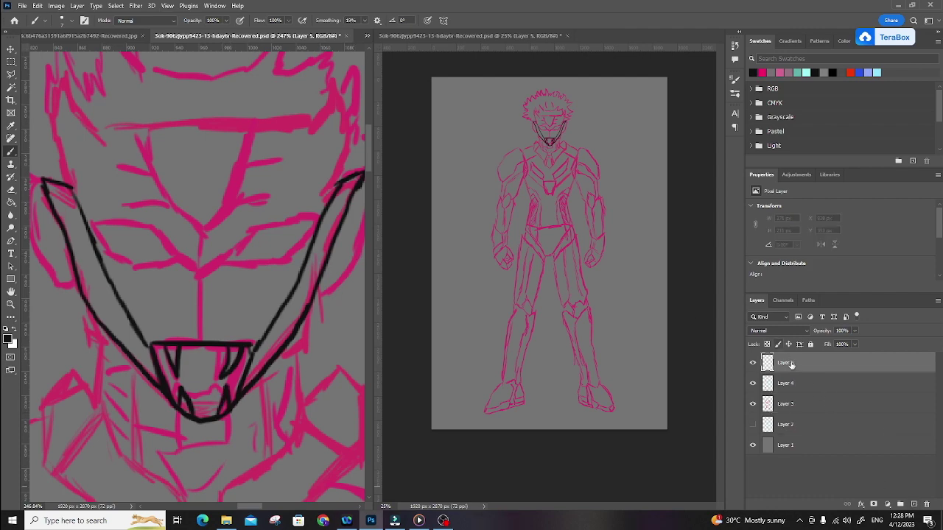
{"action": "left_click_drag", "start_coordinate": [784, 363], "coordinate": [786, 384]}
{"action": "double_click", "coordinate": [785, 384]}
{"action": "type", "text": "MULUT"}
{"action": "key", "text": "Return"}
{"action": "double_click", "coordinate": [787, 364]}
{"action": "type", "text": "MASK"}
{"action": "key", "text": "Return"}
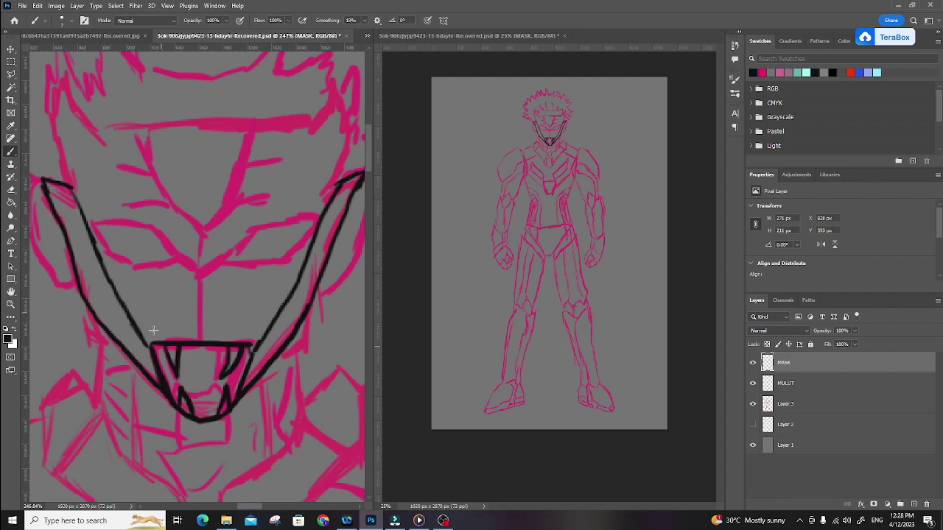
{"action": "left_click_drag", "start_coordinate": [162, 347], "coordinate": [172, 383]}
{"action": "key", "text": "ctrl"}
{"action": "key", "text": "ctrl+z"}
On the MULUT layer, ink a grille of thin vertical and horizontal black lines filling the inside of the mouth plate.
{"action": "left_click", "coordinate": [807, 383]}
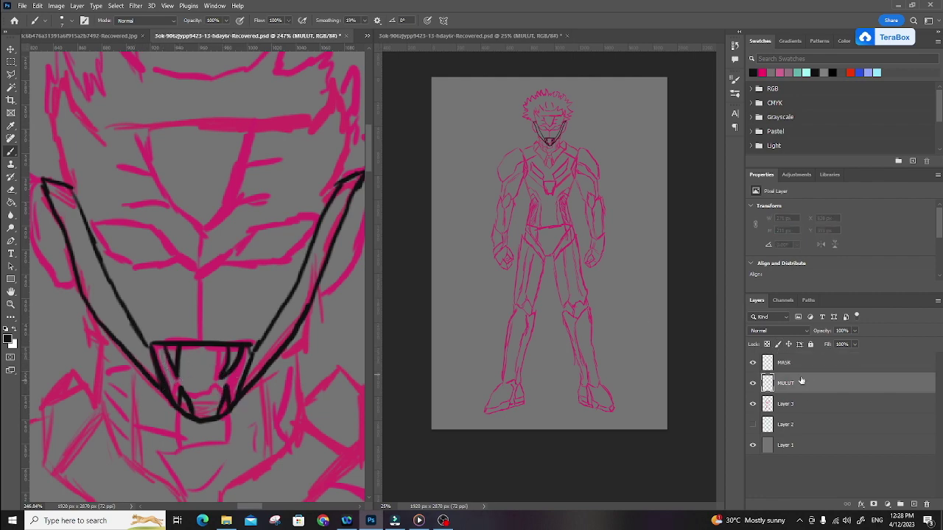
{"action": "mouse_move", "coordinate": [162, 347]}
{"action": "left_mouse_down"}
{"action": "mouse_move", "coordinate": [177, 399]}
{"action": "mouse_move", "coordinate": [184, 389]}
{"action": "left_mouse_up"}
{"action": "left_click_drag", "start_coordinate": [193, 348], "coordinate": [195, 407]}
{"action": "left_click_drag", "start_coordinate": [201, 348], "coordinate": [211, 415]}
{"action": "mouse_move", "coordinate": [218, 348]}
{"action": "left_mouse_down"}
{"action": "mouse_move", "coordinate": [212, 401]}
{"action": "mouse_move", "coordinate": [232, 398]}
{"action": "left_mouse_up"}
{"action": "left_click_drag", "start_coordinate": [241, 355], "coordinate": [240, 390]}
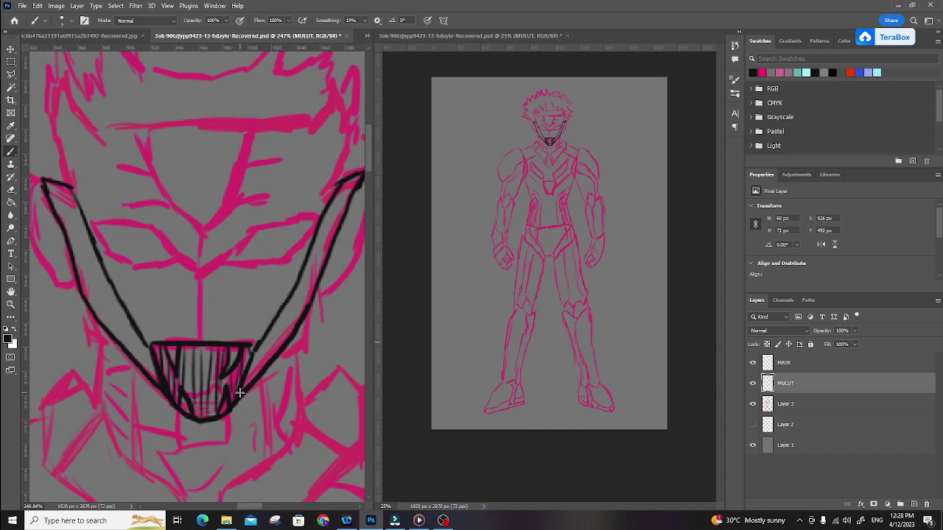
{"action": "left_click_drag", "start_coordinate": [156, 354], "coordinate": [245, 353]}
{"action": "left_click_drag", "start_coordinate": [158, 366], "coordinate": [228, 364]}
{"action": "left_click_drag", "start_coordinate": [163, 380], "coordinate": [226, 383]}
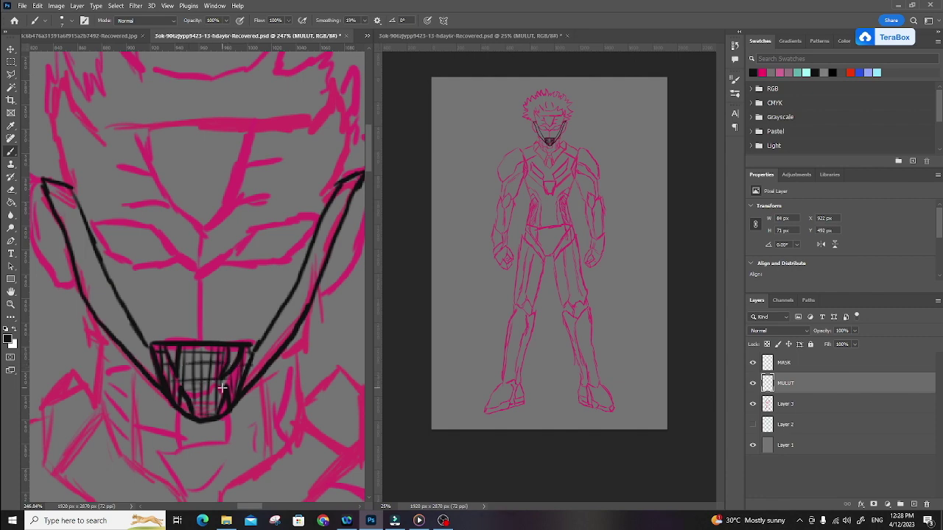
On the MASK layer, ink the vertical centre line above the mouth plate and the slanted outlines of both eyes.
{"action": "left_click", "coordinate": [786, 366]}
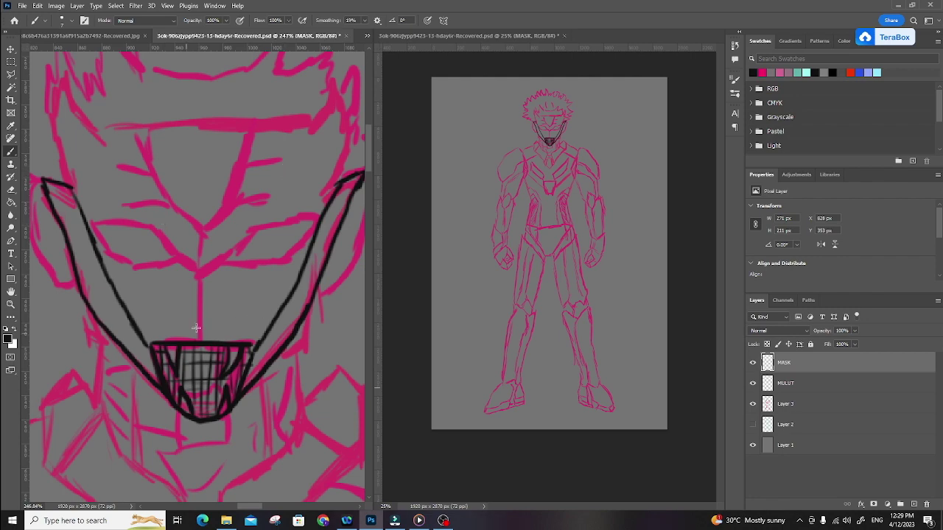
{"action": "left_click_drag", "start_coordinate": [199, 342], "coordinate": [201, 271]}
{"action": "mouse_move", "coordinate": [202, 236]}
{"action": "left_mouse_down"}
{"action": "mouse_move", "coordinate": [216, 263]}
{"action": "mouse_move", "coordinate": [243, 232]}
{"action": "mouse_move", "coordinate": [257, 235]}
{"action": "mouse_move", "coordinate": [245, 232]}
{"action": "mouse_move", "coordinate": [252, 227]}
{"action": "mouse_move", "coordinate": [314, 216]}
{"action": "left_mouse_up"}
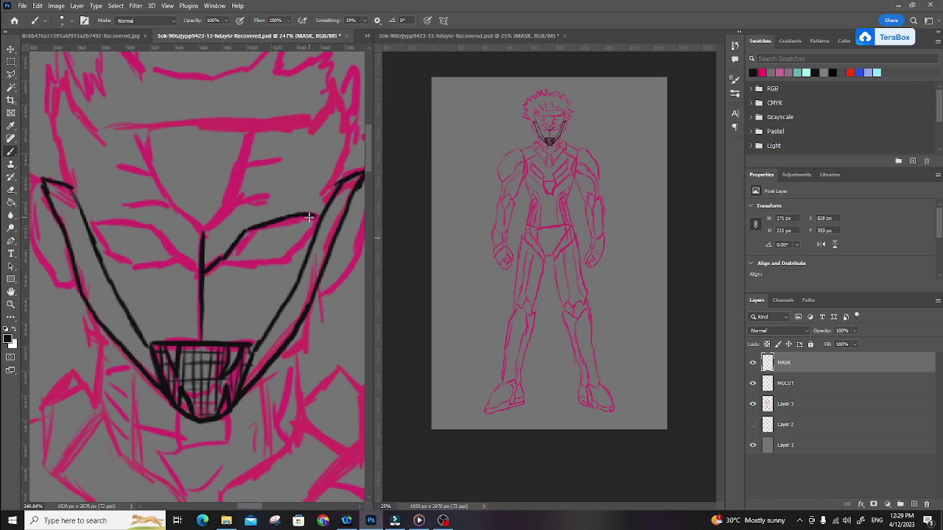
{"action": "mouse_move", "coordinate": [224, 257]}
{"action": "left_mouse_down"}
{"action": "mouse_move", "coordinate": [285, 256]}
{"action": "mouse_move", "coordinate": [312, 217]}
{"action": "left_mouse_up"}
{"action": "mouse_move", "coordinate": [241, 263]}
{"action": "left_mouse_down"}
{"action": "mouse_move", "coordinate": [298, 254]}
{"action": "mouse_move", "coordinate": [310, 219]}
{"action": "left_mouse_up"}
{"action": "left_click_drag", "start_coordinate": [175, 257], "coordinate": [159, 260]}
{"action": "mouse_move", "coordinate": [92, 224]}
{"action": "left_mouse_down"}
{"action": "mouse_move", "coordinate": [123, 259]}
{"action": "mouse_move", "coordinate": [145, 257]}
{"action": "mouse_move", "coordinate": [103, 221]}
{"action": "mouse_move", "coordinate": [155, 230]}
{"action": "mouse_move", "coordinate": [177, 264]}
{"action": "left_mouse_up"}
{"action": "mouse_move", "coordinate": [109, 251]}
{"action": "left_mouse_down"}
{"action": "mouse_move", "coordinate": [142, 266]}
{"action": "mouse_move", "coordinate": [178, 258]}
{"action": "left_mouse_up"}
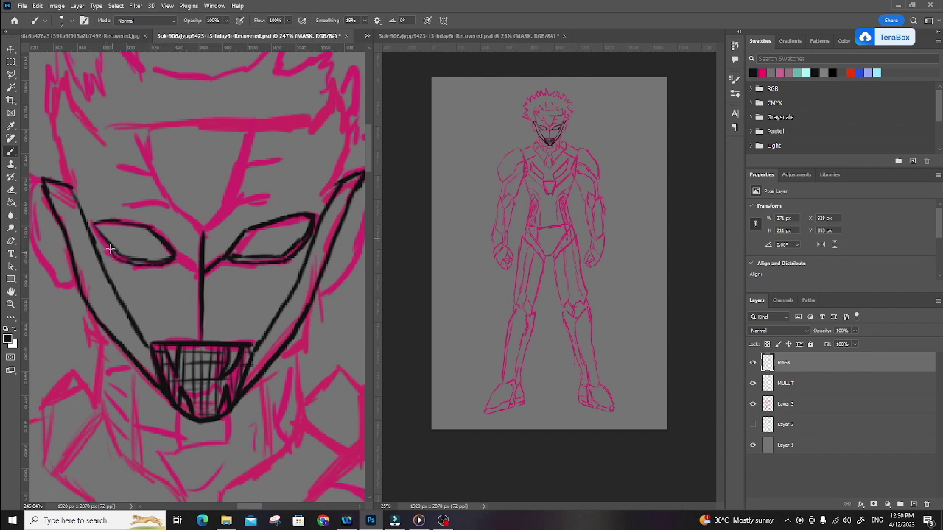
{"action": "mouse_move", "coordinate": [111, 235]}
{"action": "left_mouse_down"}
{"action": "mouse_move", "coordinate": [126, 266]}
{"action": "mouse_move", "coordinate": [178, 259]}
{"action": "left_mouse_up"}
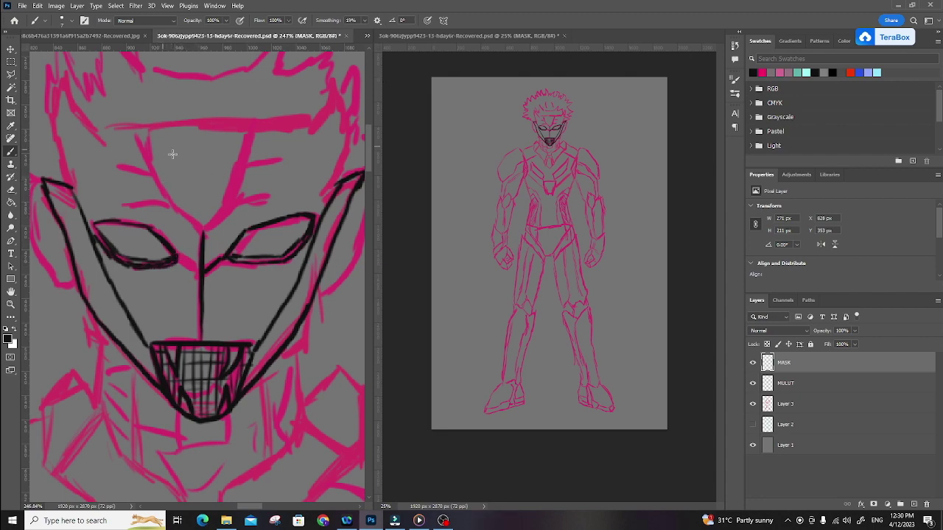
Ink the V-shaped forehead plate edges, converging on the centre line between the eyes.
{"action": "mouse_move", "coordinate": [174, 205]}
{"action": "left_mouse_down"}
{"action": "mouse_move", "coordinate": [212, 232]}
{"action": "mouse_move", "coordinate": [204, 234]}
{"action": "mouse_move", "coordinate": [237, 204]}
{"action": "left_mouse_up"}
{"action": "left_click_drag", "start_coordinate": [142, 129], "coordinate": [178, 213]}
{"action": "left_click_drag", "start_coordinate": [234, 206], "coordinate": [262, 133]}
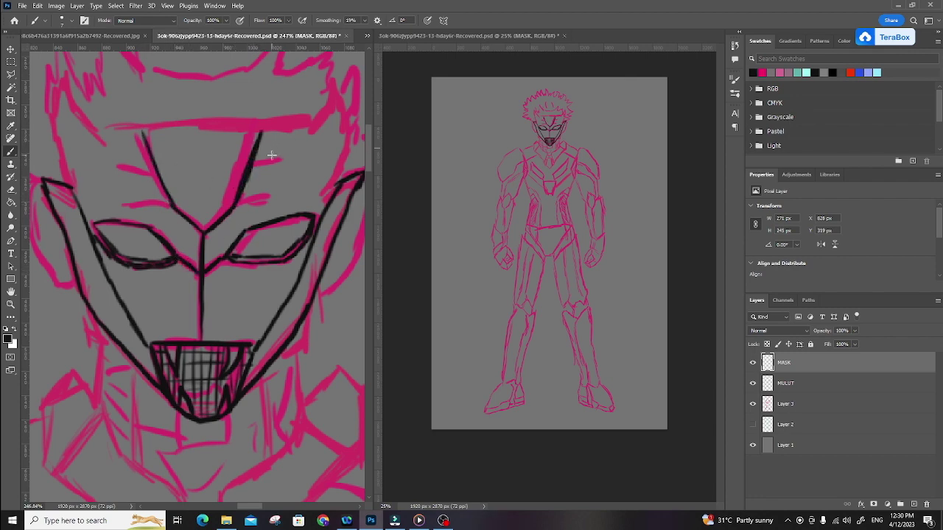
Ink a second inner cheek line on each side, running from beside the eye down to the mouth plate corner.
{"action": "left_click_drag", "start_coordinate": [104, 269], "coordinate": [156, 354]}
{"action": "left_click_drag", "start_coordinate": [254, 344], "coordinate": [309, 264]}
{"action": "left_click_drag", "start_coordinate": [310, 263], "coordinate": [286, 304]}
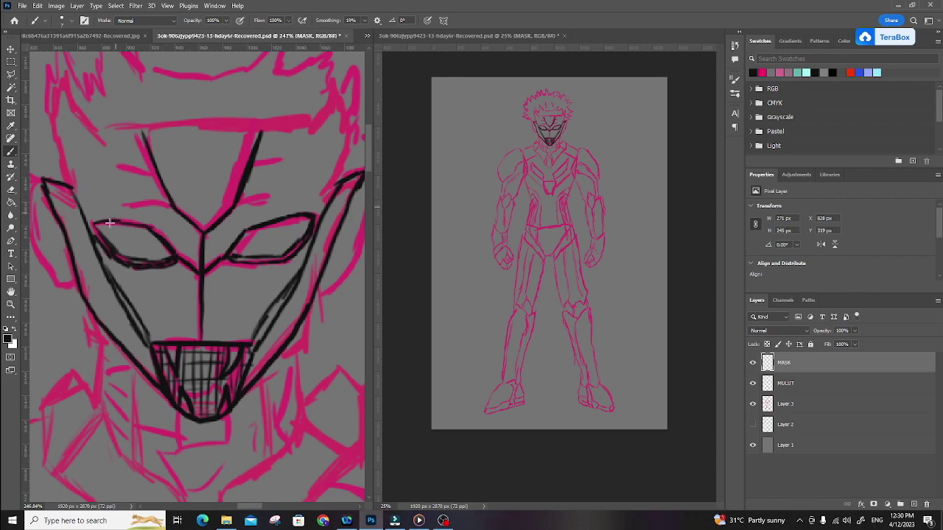
Ink two curved brow lines on each side of the forehead plate and close the plate along its upper edge.
{"action": "left_click_drag", "start_coordinate": [172, 204], "coordinate": [121, 200]}
{"action": "left_click_drag", "start_coordinate": [234, 204], "coordinate": [324, 202]}
{"action": "left_click_drag", "start_coordinate": [123, 205], "coordinate": [73, 206]}
{"action": "left_click_drag", "start_coordinate": [156, 169], "coordinate": [99, 179]}
{"action": "left_click_drag", "start_coordinate": [250, 169], "coordinate": [339, 179]}
{"action": "left_click_drag", "start_coordinate": [107, 177], "coordinate": [77, 181]}
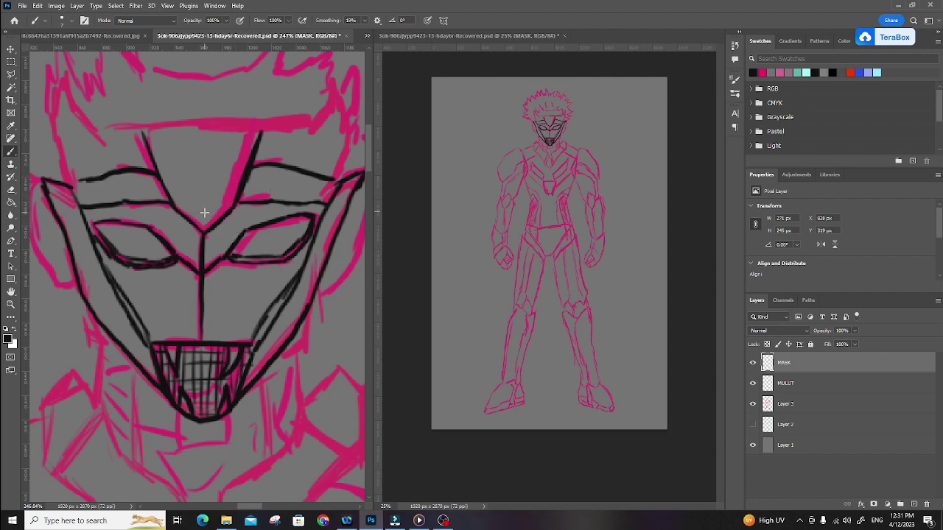
{"action": "mouse_move", "coordinate": [150, 138]}
{"action": "left_mouse_down"}
{"action": "mouse_move", "coordinate": [176, 201]}
{"action": "mouse_move", "coordinate": [200, 227]}
{"action": "mouse_move", "coordinate": [234, 193]}
{"action": "mouse_move", "coordinate": [242, 157]}
{"action": "mouse_move", "coordinate": [264, 133]}
{"action": "mouse_move", "coordinate": [179, 132]}
{"action": "mouse_move", "coordinate": [257, 129]}
{"action": "left_mouse_up"}
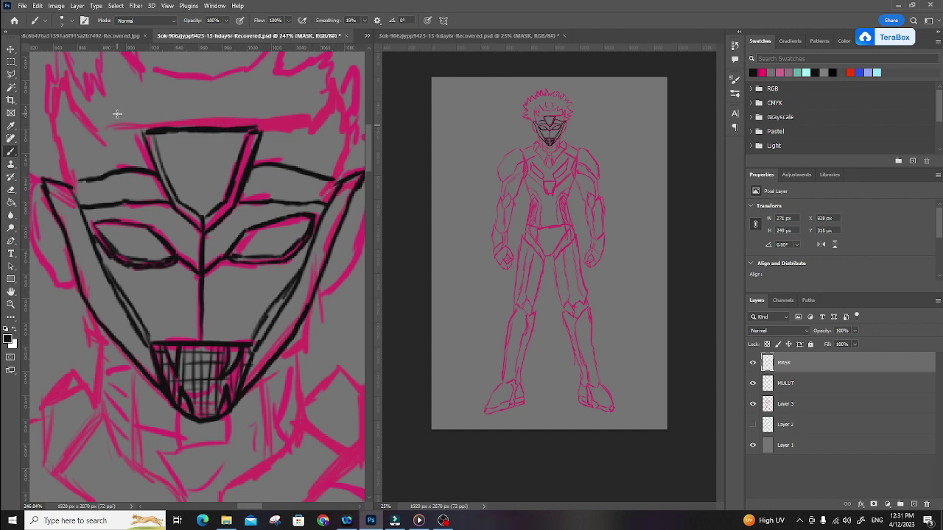
Ink a double-lined curved headband across the forehead and a pointed horn at each end of it.
{"action": "mouse_move", "coordinate": [83, 109]}
{"action": "left_mouse_down"}
{"action": "mouse_move", "coordinate": [231, 95]}
{"action": "mouse_move", "coordinate": [329, 104]}
{"action": "left_mouse_up"}
{"action": "mouse_move", "coordinate": [93, 126]}
{"action": "left_mouse_down"}
{"action": "mouse_move", "coordinate": [67, 59]}
{"action": "mouse_move", "coordinate": [57, 94]}
{"action": "mouse_move", "coordinate": [71, 188]}
{"action": "left_mouse_up"}
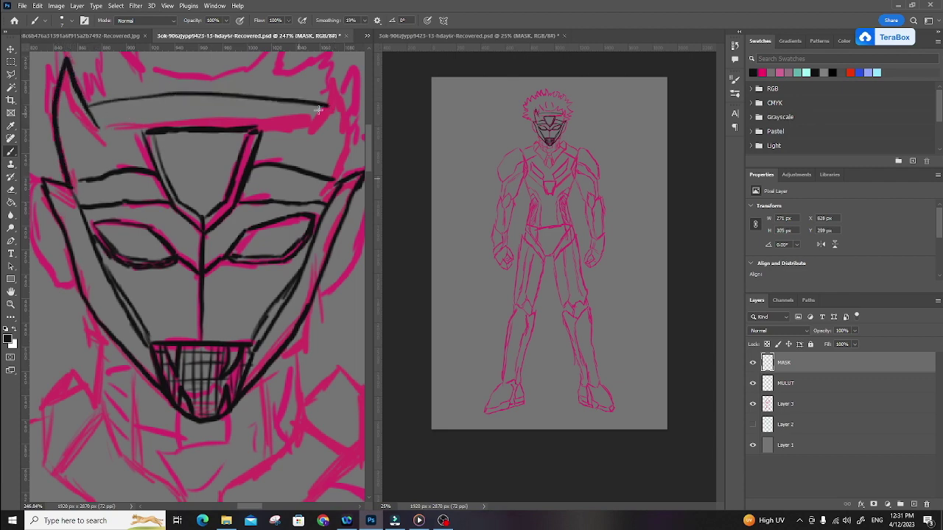
{"action": "left_click_drag", "start_coordinate": [312, 130], "coordinate": [353, 65]}
{"action": "scroll", "coordinate": [319, 100], "scroll_direction": "down", "scroll_amount": 1}
{"action": "scroll", "coordinate": [300, 213], "scroll_direction": "up", "scroll_amount": 3}
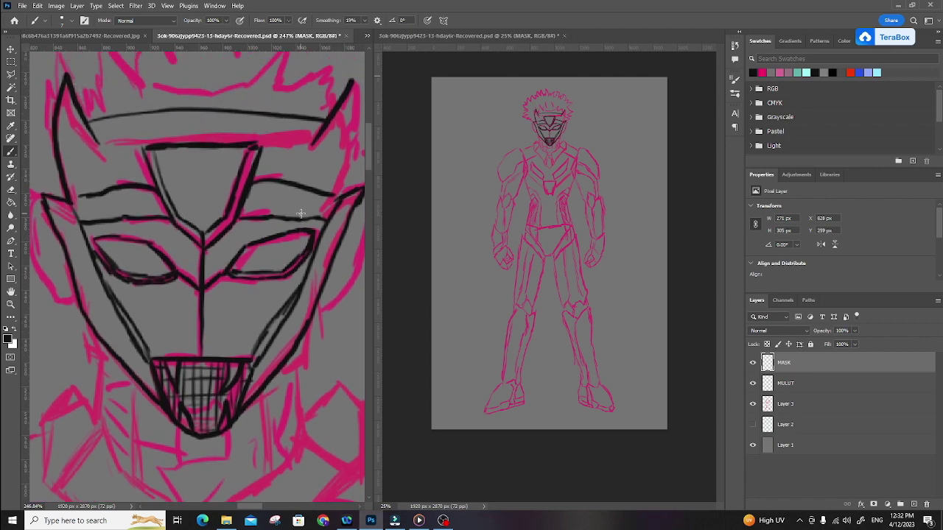
{"action": "left_click_drag", "start_coordinate": [314, 254], "coordinate": [247, 305]}
{"action": "mouse_move", "coordinate": [280, 157]}
{"action": "left_mouse_down"}
{"action": "mouse_move", "coordinate": [289, 195]}
{"action": "mouse_move", "coordinate": [270, 280]}
{"action": "mouse_move", "coordinate": [320, 238]}
{"action": "mouse_move", "coordinate": [312, 245]}
{"action": "left_mouse_up"}
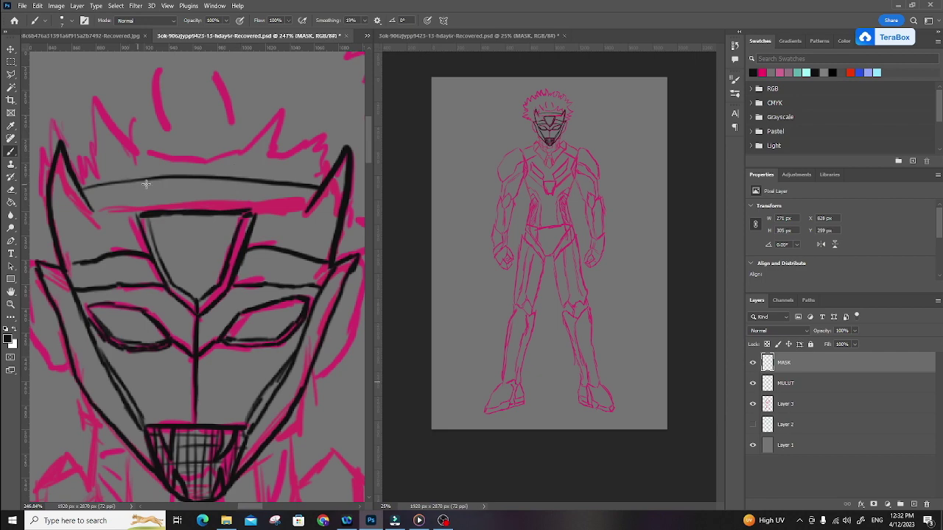
{"action": "left_click_drag", "start_coordinate": [85, 196], "coordinate": [313, 191]}
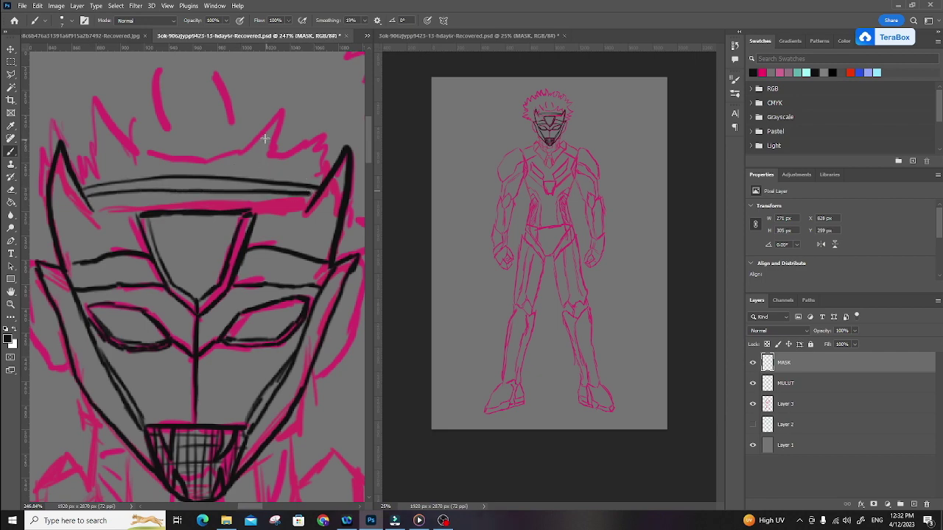
Set the Eraser to 59 px, erase the pointed tips of both horns, and return to the Brush tool.
{"action": "key", "text": "e"}
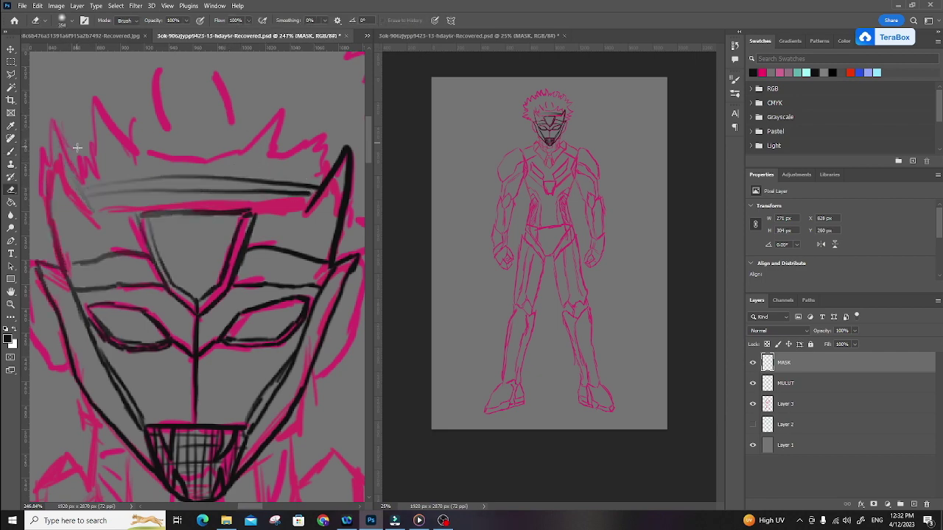
{"action": "right_click", "coordinate": [154, 191]}
{"action": "left_click_drag", "start_coordinate": [238, 219], "coordinate": [224, 219]}
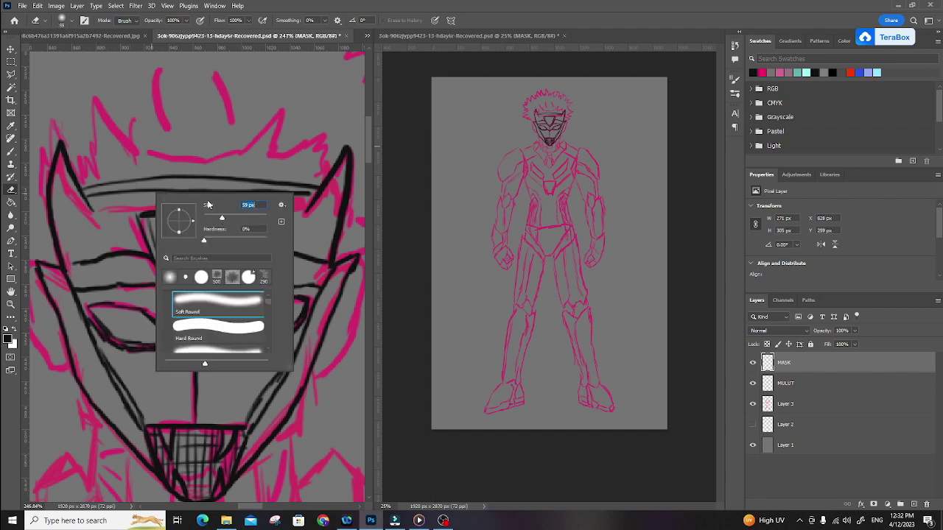
{"action": "left_click_drag", "start_coordinate": [60, 146], "coordinate": [74, 149]}
{"action": "left_click_drag", "start_coordinate": [333, 147], "coordinate": [363, 154]}
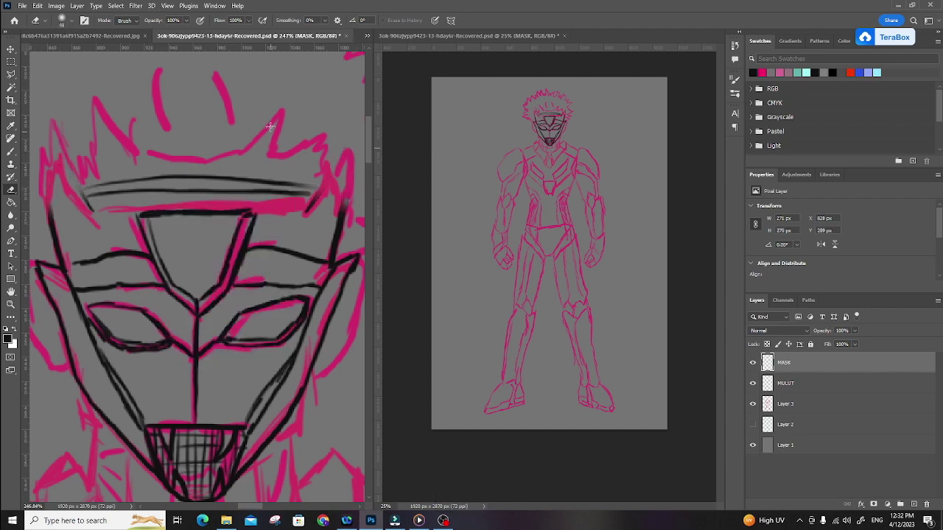
{"action": "key", "text": "b"}
{"action": "mouse_move", "coordinate": [48, 222]}
{"action": "left_mouse_down"}
{"action": "mouse_move", "coordinate": [48, 193]}
{"action": "mouse_move", "coordinate": [70, 167]}
{"action": "left_mouse_up"}
{"action": "key", "text": "ctrl+z"}
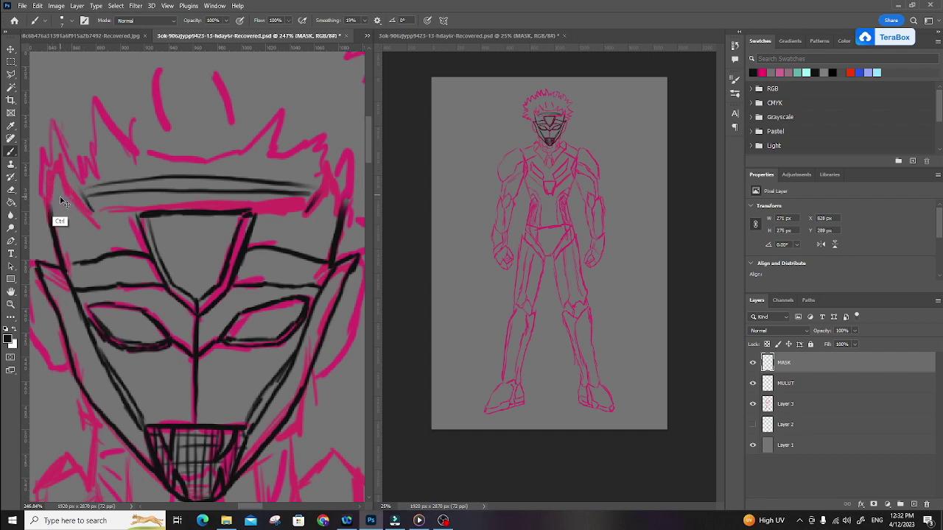
{"action": "mouse_move", "coordinate": [49, 215]}
{"action": "left_mouse_down"}
{"action": "mouse_move", "coordinate": [56, 170]}
{"action": "mouse_move", "coordinate": [84, 184]}
{"action": "left_mouse_up"}
{"action": "key", "text": "ctrl+z"}
Ink short blunt caps over the cut ends of both horns and touch up the headband's end.
{"action": "mouse_move", "coordinate": [49, 221]}
{"action": "left_mouse_down"}
{"action": "mouse_move", "coordinate": [46, 192]}
{"action": "mouse_move", "coordinate": [51, 214]}
{"action": "mouse_move", "coordinate": [65, 175]}
{"action": "mouse_move", "coordinate": [93, 212]}
{"action": "left_mouse_up"}
{"action": "mouse_move", "coordinate": [310, 211]}
{"action": "left_mouse_down"}
{"action": "mouse_move", "coordinate": [332, 174]}
{"action": "mouse_move", "coordinate": [348, 175]}
{"action": "mouse_move", "coordinate": [348, 212]}
{"action": "left_mouse_up"}
{"action": "mouse_move", "coordinate": [309, 184]}
{"action": "left_mouse_down"}
{"action": "mouse_move", "coordinate": [322, 186]}
{"action": "mouse_move", "coordinate": [320, 195]}
{"action": "left_mouse_up"}
Ink small segmented slot details inside both blunt horn ends.
{"action": "mouse_move", "coordinate": [238, 268]}
{"action": "left_mouse_down"}
{"action": "mouse_move", "coordinate": [302, 194]}
{"action": "mouse_move", "coordinate": [279, 271]}
{"action": "mouse_move", "coordinate": [272, 249]}
{"action": "left_mouse_up"}
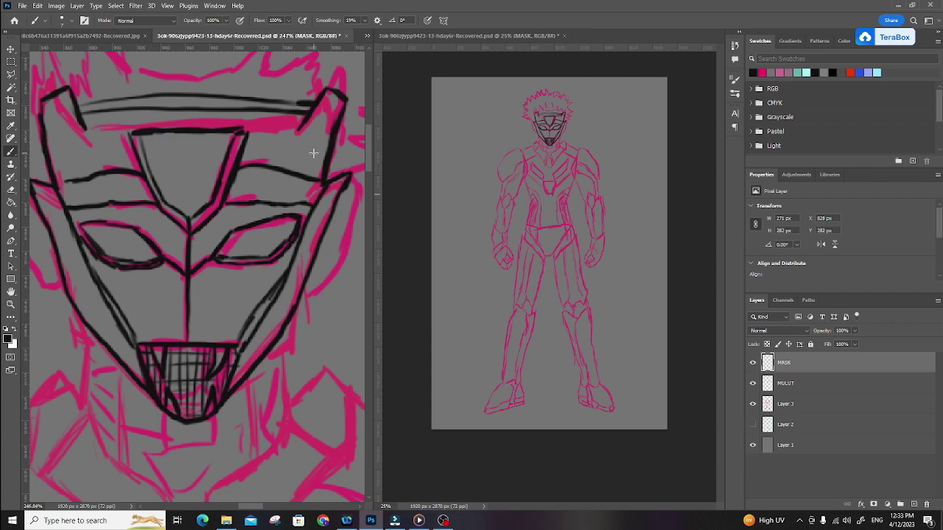
{"action": "mouse_move", "coordinate": [54, 105]}
{"action": "left_mouse_down"}
{"action": "mouse_move", "coordinate": [59, 127]}
{"action": "mouse_move", "coordinate": [70, 124]}
{"action": "left_mouse_up"}
{"action": "left_click_drag", "start_coordinate": [327, 94], "coordinate": [330, 119]}
{"action": "left_click_drag", "start_coordinate": [55, 119], "coordinate": [63, 97]}
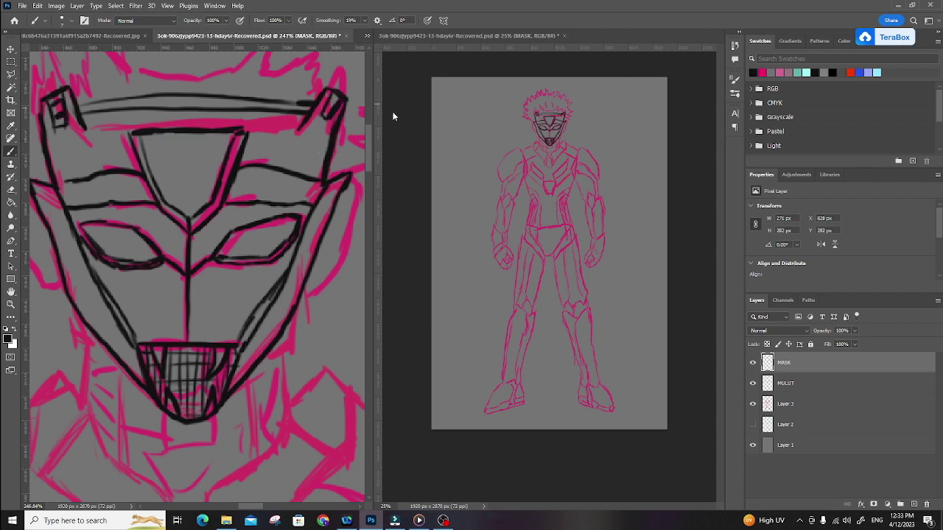
{"action": "left_click_drag", "start_coordinate": [329, 96], "coordinate": [326, 104]}
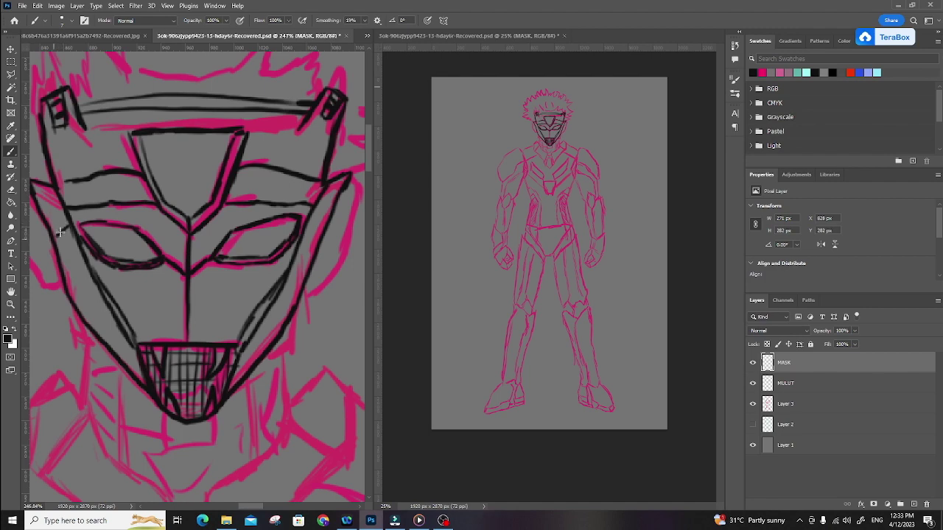
Ink short cross lines dividing the jaw strip on each side of the mask into panels.
{"action": "left_click_drag", "start_coordinate": [75, 276], "coordinate": [112, 358]}
{"action": "left_click_drag", "start_coordinate": [265, 336], "coordinate": [291, 291]}
{"action": "left_click_drag", "start_coordinate": [303, 239], "coordinate": [319, 231]}
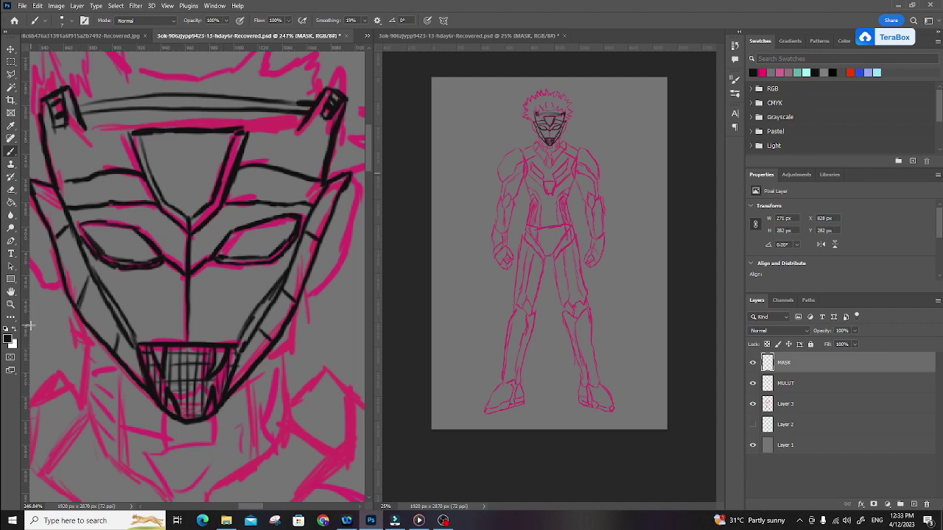
{"action": "scroll", "coordinate": [196, 278], "scroll_direction": "down", "scroll_amount": 1}
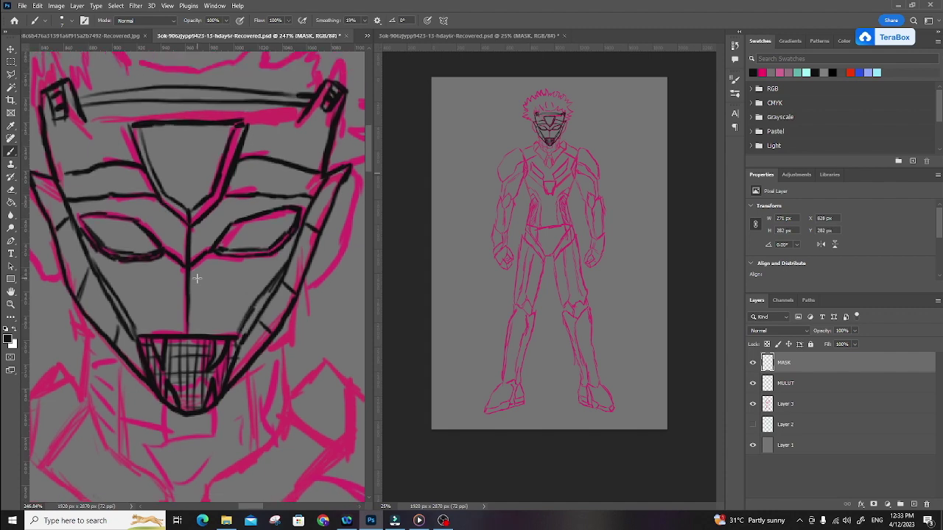
{"action": "scroll", "coordinate": [226, 278], "scroll_direction": "down", "scroll_amount": 4}
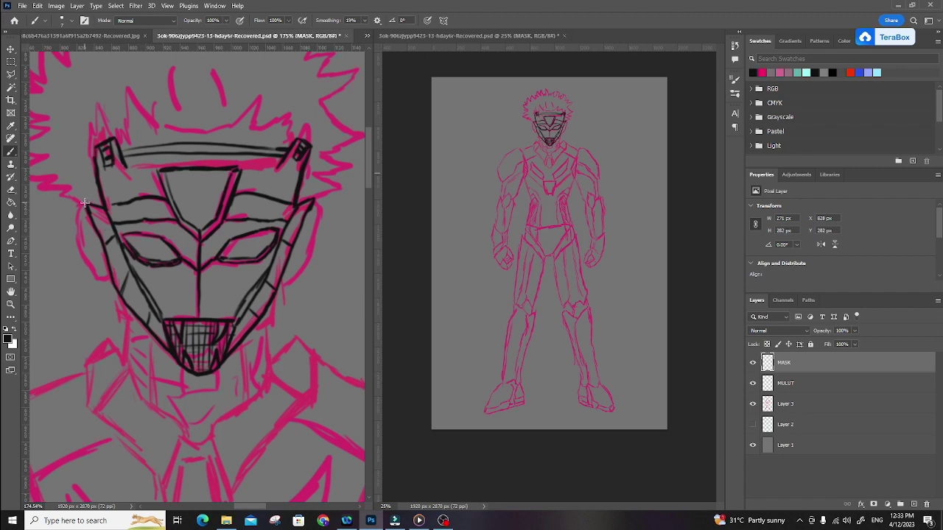
{"action": "mouse_move", "coordinate": [88, 204]}
{"action": "left_mouse_down"}
{"action": "mouse_move", "coordinate": [74, 215]}
{"action": "mouse_move", "coordinate": [79, 261]}
{"action": "mouse_move", "coordinate": [95, 280]}
{"action": "left_mouse_up"}
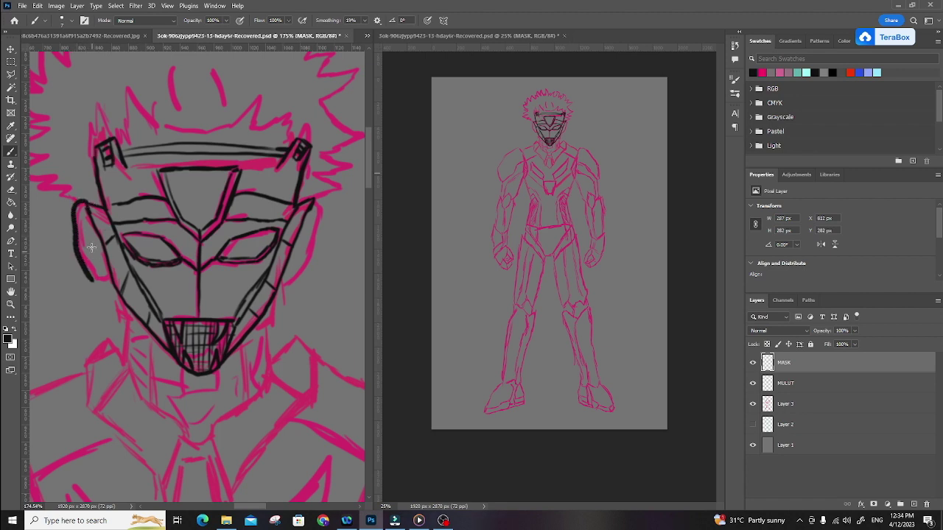
{"action": "key", "text": "ctrl+z"}
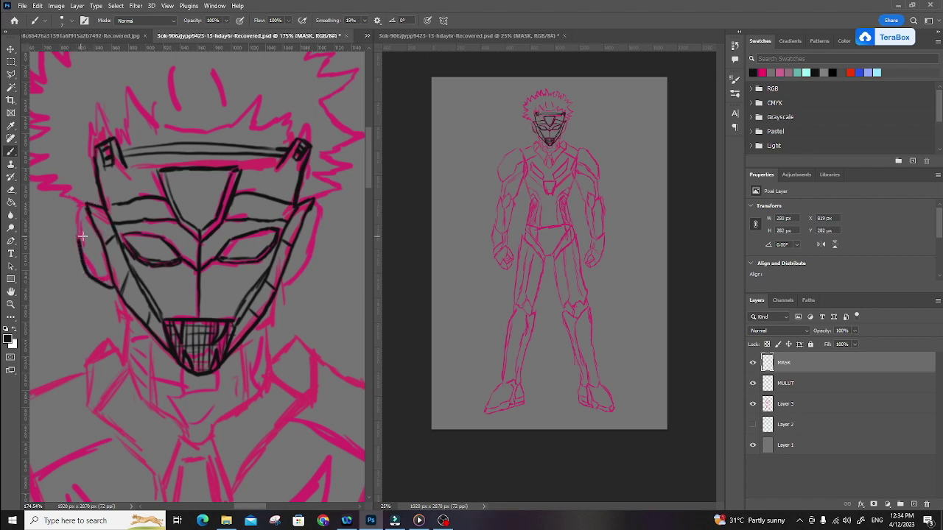
{"action": "mouse_move", "coordinate": [114, 289]}
{"action": "left_mouse_down"}
{"action": "mouse_move", "coordinate": [88, 271]}
{"action": "mouse_move", "coordinate": [77, 224]}
{"action": "mouse_move", "coordinate": [78, 200]}
{"action": "mouse_move", "coordinate": [109, 205]}
{"action": "left_mouse_up"}
{"action": "key", "text": "ctrl+z"}
{"action": "mouse_move", "coordinate": [91, 274]}
{"action": "left_mouse_down"}
{"action": "mouse_move", "coordinate": [76, 232]}
{"action": "mouse_move", "coordinate": [85, 196]}
{"action": "mouse_move", "coordinate": [108, 207]}
{"action": "left_mouse_up"}
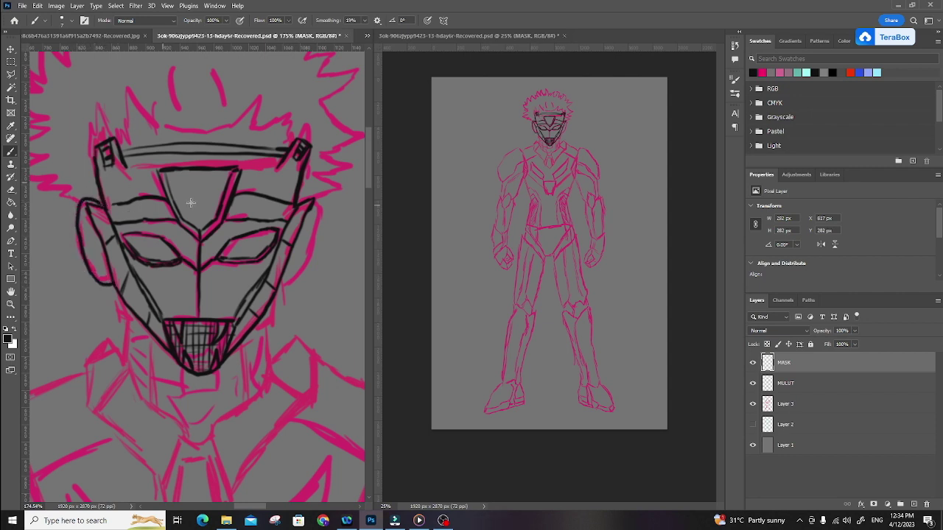
{"action": "mouse_move", "coordinate": [310, 196]}
{"action": "left_mouse_down"}
{"action": "mouse_move", "coordinate": [323, 235]}
{"action": "mouse_move", "coordinate": [298, 279]}
{"action": "mouse_move", "coordinate": [282, 287]}
{"action": "left_mouse_up"}
{"action": "left_click_drag", "start_coordinate": [204, 144], "coordinate": [213, 197]}
{"action": "key", "text": "ctrl+z"}
{"action": "key", "text": "ctrl+z"}
{"action": "key", "text": "ctrl+z"}
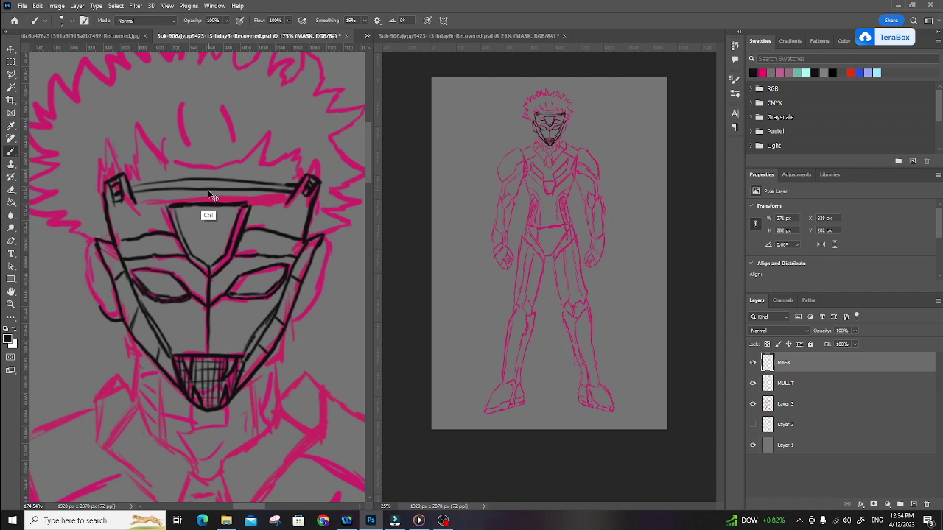
Add a new layer above MASK named EAR and ink the outlines of both ears on it.
{"action": "left_click", "coordinate": [913, 504]}
{"action": "double_click", "coordinate": [785, 362]}
{"action": "type", "text": "EAR"}
{"action": "key", "text": "Return"}
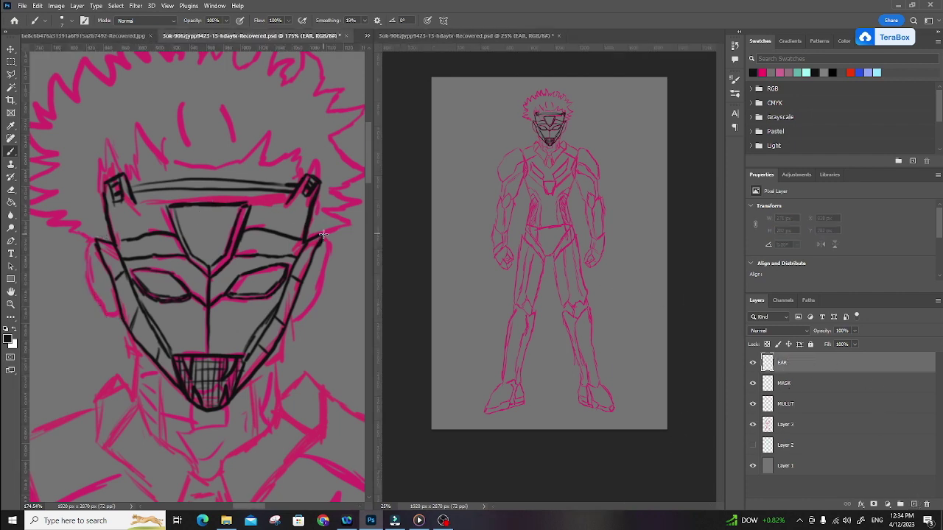
{"action": "mouse_move", "coordinate": [308, 235]}
{"action": "left_mouse_down"}
{"action": "mouse_move", "coordinate": [331, 237]}
{"action": "mouse_move", "coordinate": [318, 293]}
{"action": "mouse_move", "coordinate": [291, 317]}
{"action": "left_mouse_up"}
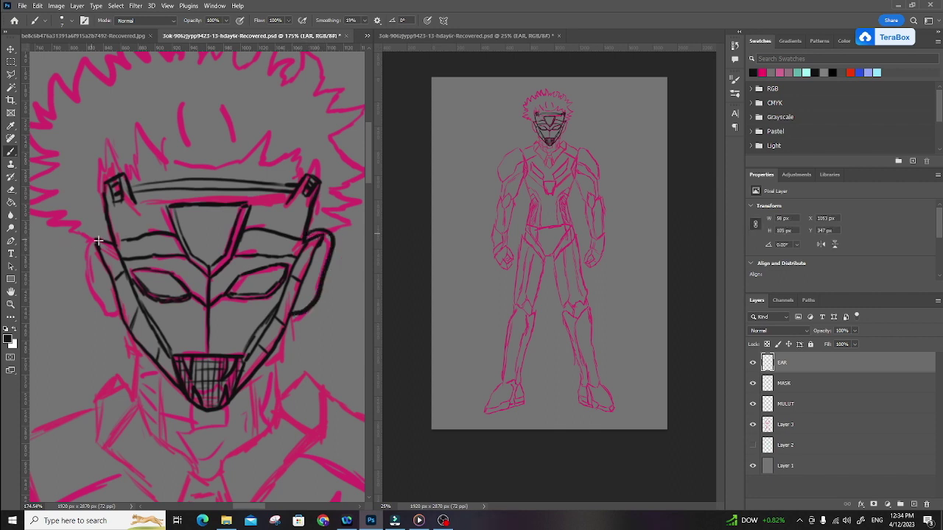
{"action": "mouse_move", "coordinate": [110, 234]}
{"action": "left_mouse_down"}
{"action": "mouse_move", "coordinate": [86, 262]}
{"action": "mouse_move", "coordinate": [102, 311]}
{"action": "mouse_move", "coordinate": [118, 317]}
{"action": "left_mouse_up"}
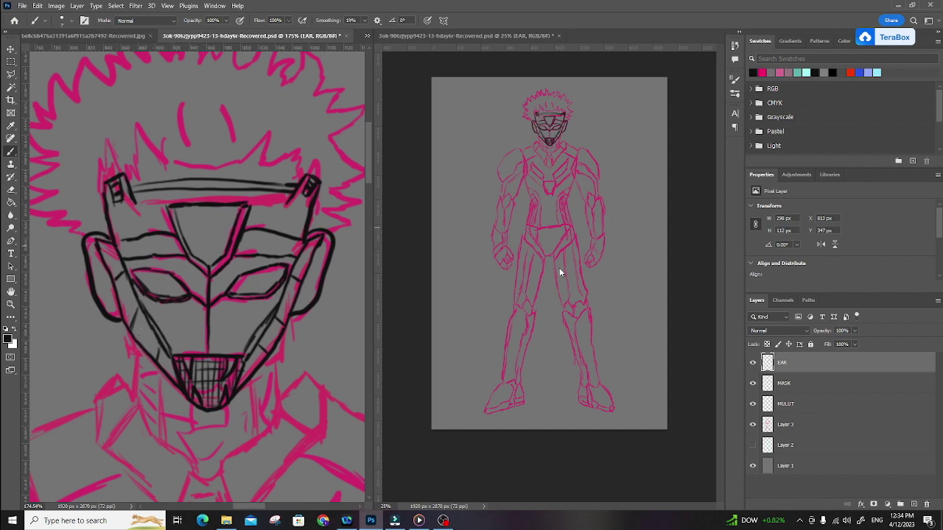
Add a new layer above EAR and name it HAIR.
{"action": "left_click", "coordinate": [900, 504]}
{"action": "double_click", "coordinate": [786, 362]}
{"action": "key", "text": "super+h"}
{"action": "type", "text": "HA"}
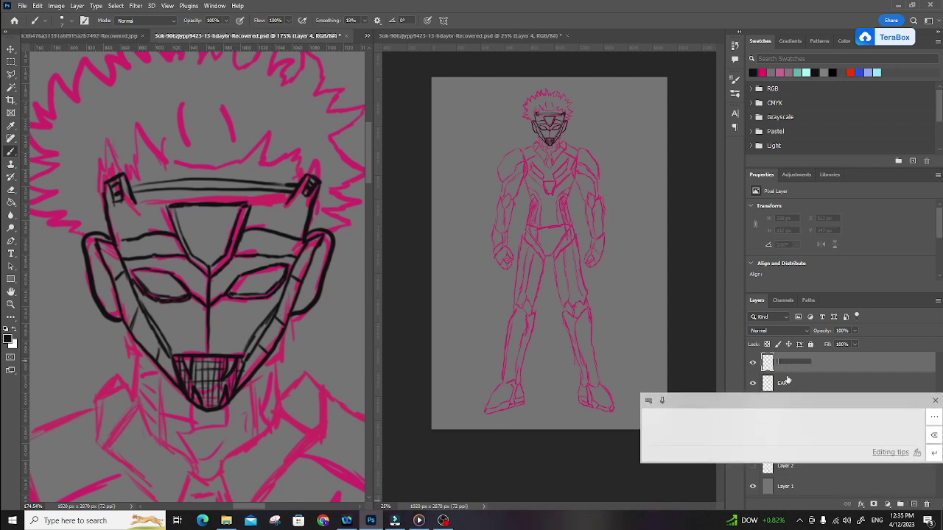
{"action": "key", "text": "Return"}
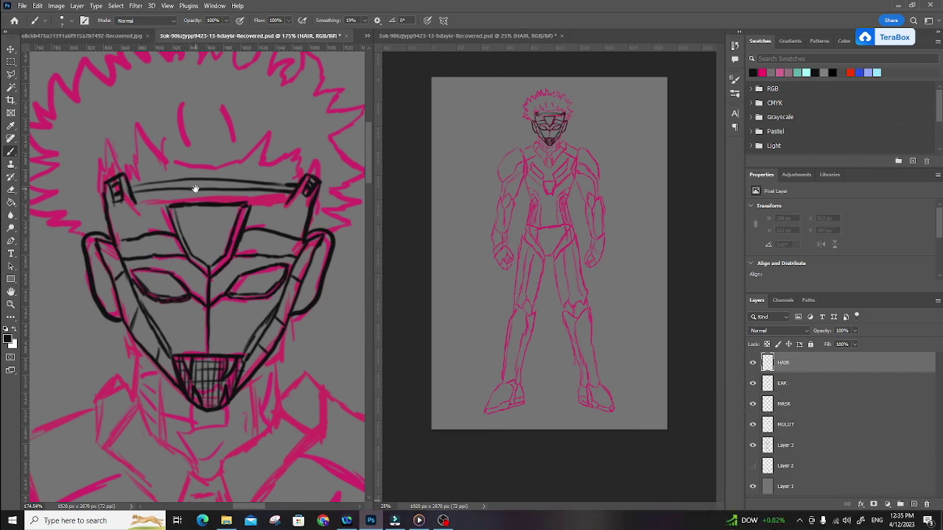
{"action": "left_click_drag", "start_coordinate": [194, 188], "coordinate": [199, 273]}
{"action": "scroll", "coordinate": [202, 276], "scroll_direction": "down", "scroll_amount": 2}
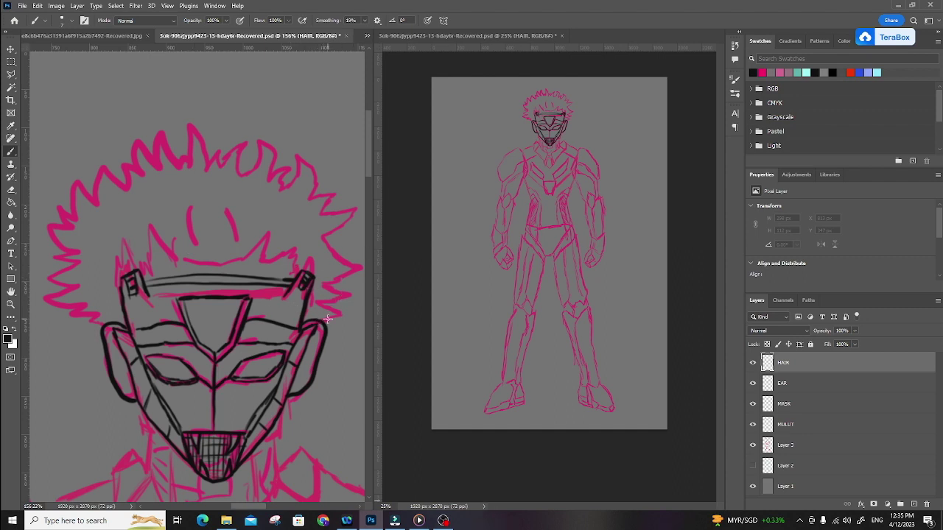
Ink the spiky outer hair outline in black from the right-hand ear up and across the top of the head.
{"action": "mouse_move", "coordinate": [324, 311]}
{"action": "left_mouse_down"}
{"action": "mouse_move", "coordinate": [343, 309]}
{"action": "mouse_move", "coordinate": [333, 297]}
{"action": "mouse_move", "coordinate": [352, 292]}
{"action": "mouse_move", "coordinate": [318, 276]}
{"action": "left_mouse_up"}
{"action": "mouse_move", "coordinate": [366, 265]}
{"action": "left_mouse_down"}
{"action": "mouse_move", "coordinate": [345, 281]}
{"action": "mouse_move", "coordinate": [338, 252]}
{"action": "mouse_move", "coordinate": [346, 259]}
{"action": "mouse_move", "coordinate": [356, 250]}
{"action": "mouse_move", "coordinate": [348, 257]}
{"action": "left_mouse_up"}
{"action": "scroll", "coordinate": [360, 241], "scroll_direction": "down", "scroll_amount": 3}
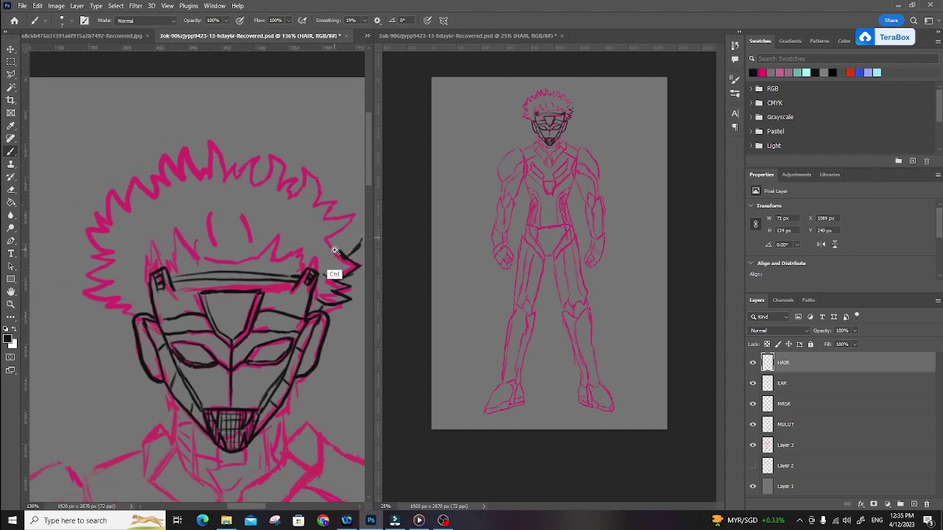
{"action": "mouse_move", "coordinate": [338, 247]}
{"action": "left_mouse_down"}
{"action": "mouse_move", "coordinate": [324, 242]}
{"action": "mouse_move", "coordinate": [354, 223]}
{"action": "mouse_move", "coordinate": [329, 223]}
{"action": "mouse_move", "coordinate": [348, 204]}
{"action": "mouse_move", "coordinate": [326, 214]}
{"action": "left_mouse_up"}
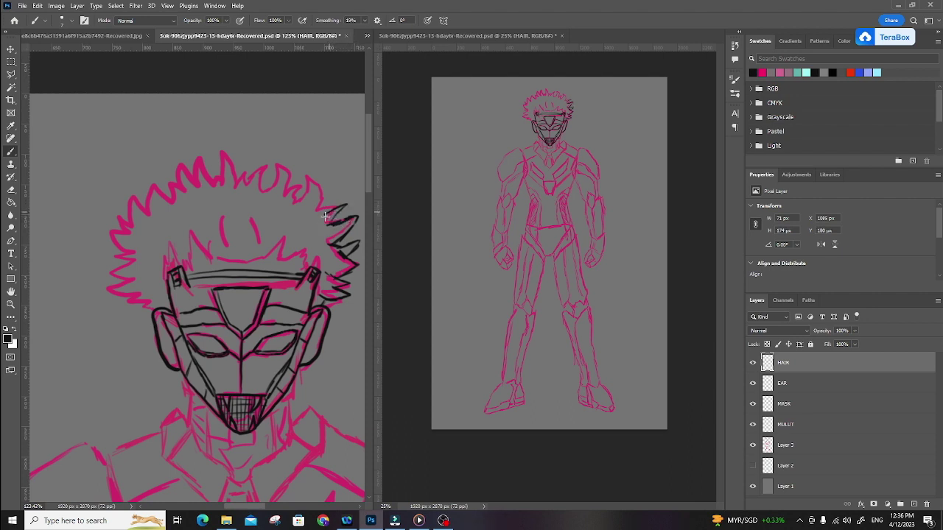
{"action": "mouse_move", "coordinate": [328, 216]}
{"action": "left_mouse_down"}
{"action": "mouse_move", "coordinate": [313, 175]}
{"action": "mouse_move", "coordinate": [316, 188]}
{"action": "mouse_move", "coordinate": [303, 199]}
{"action": "mouse_move", "coordinate": [293, 169]}
{"action": "mouse_move", "coordinate": [275, 155]}
{"action": "mouse_move", "coordinate": [282, 169]}
{"action": "mouse_move", "coordinate": [262, 190]}
{"action": "mouse_move", "coordinate": [261, 169]}
{"action": "mouse_move", "coordinate": [238, 183]}
{"action": "mouse_move", "coordinate": [218, 149]}
{"action": "mouse_move", "coordinate": [215, 187]}
{"action": "left_mouse_up"}
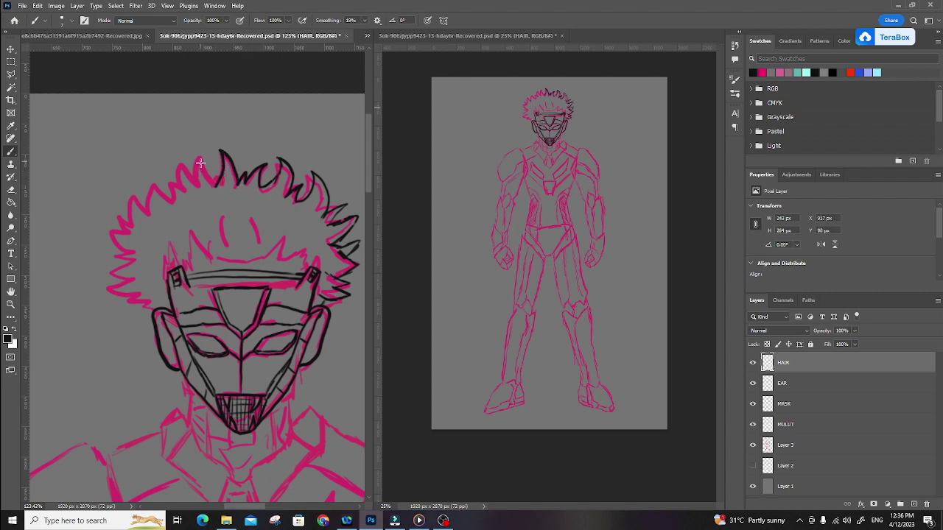
{"action": "mouse_move", "coordinate": [218, 179]}
{"action": "left_mouse_down"}
{"action": "mouse_move", "coordinate": [199, 157]}
{"action": "mouse_move", "coordinate": [186, 188]}
{"action": "mouse_move", "coordinate": [146, 181]}
{"action": "mouse_move", "coordinate": [159, 210]}
{"action": "mouse_move", "coordinate": [133, 198]}
{"action": "mouse_move", "coordinate": [156, 211]}
{"action": "mouse_move", "coordinate": [140, 200]}
{"action": "mouse_move", "coordinate": [147, 215]}
{"action": "left_mouse_up"}
Ink the remaining spiky hair outline down the left-hand side of the head to the ear.
{"action": "key", "text": "e"}
{"action": "key", "text": "p"}
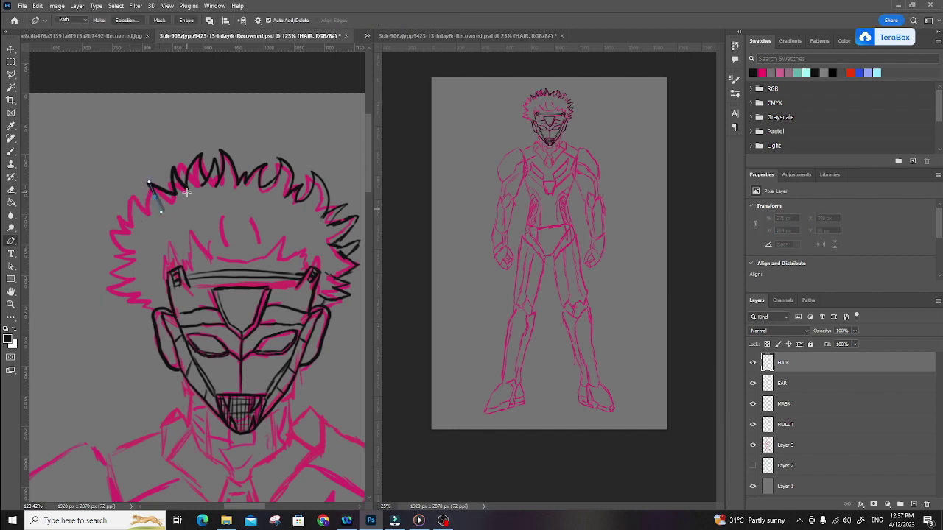
{"action": "key", "text": "b"}
{"action": "mouse_move", "coordinate": [164, 212]}
{"action": "left_mouse_down"}
{"action": "mouse_move", "coordinate": [152, 190]}
{"action": "mouse_move", "coordinate": [163, 210]}
{"action": "mouse_move", "coordinate": [137, 197]}
{"action": "mouse_move", "coordinate": [149, 214]}
{"action": "mouse_move", "coordinate": [121, 197]}
{"action": "mouse_move", "coordinate": [118, 213]}
{"action": "mouse_move", "coordinate": [135, 234]}
{"action": "mouse_move", "coordinate": [107, 221]}
{"action": "mouse_move", "coordinate": [118, 249]}
{"action": "mouse_move", "coordinate": [133, 254]}
{"action": "mouse_move", "coordinate": [99, 257]}
{"action": "mouse_move", "coordinate": [137, 264]}
{"action": "mouse_move", "coordinate": [95, 268]}
{"action": "mouse_move", "coordinate": [121, 286]}
{"action": "mouse_move", "coordinate": [134, 278]}
{"action": "mouse_move", "coordinate": [92, 291]}
{"action": "mouse_move", "coordinate": [131, 301]}
{"action": "mouse_move", "coordinate": [118, 313]}
{"action": "mouse_move", "coordinate": [142, 318]}
{"action": "mouse_move", "coordinate": [160, 307]}
{"action": "left_mouse_up"}
{"action": "left_click_drag", "start_coordinate": [263, 225], "coordinate": [243, 205]}
{"action": "key", "text": "ctrl+z"}
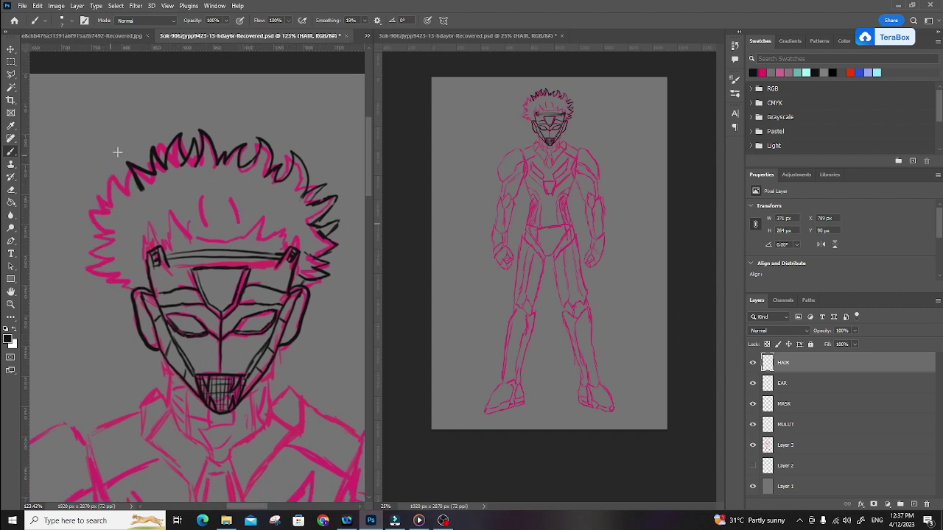
{"action": "mouse_move", "coordinate": [135, 177]}
{"action": "left_mouse_down"}
{"action": "mouse_move", "coordinate": [119, 184]}
{"action": "mouse_move", "coordinate": [124, 196]}
{"action": "mouse_move", "coordinate": [105, 169]}
{"action": "mouse_move", "coordinate": [110, 210]}
{"action": "mouse_move", "coordinate": [81, 220]}
{"action": "mouse_move", "coordinate": [110, 237]}
{"action": "mouse_move", "coordinate": [84, 249]}
{"action": "mouse_move", "coordinate": [89, 261]}
{"action": "mouse_move", "coordinate": [119, 271]}
{"action": "mouse_move", "coordinate": [99, 279]}
{"action": "mouse_move", "coordinate": [140, 296]}
{"action": "mouse_move", "coordinate": [148, 284]}
{"action": "mouse_move", "coordinate": [141, 279]}
{"action": "left_mouse_up"}
Reduce the Hard Round eraser's size and clean up the overlapping hair strokes above the left-hand ear.
{"action": "key", "text": "e"}
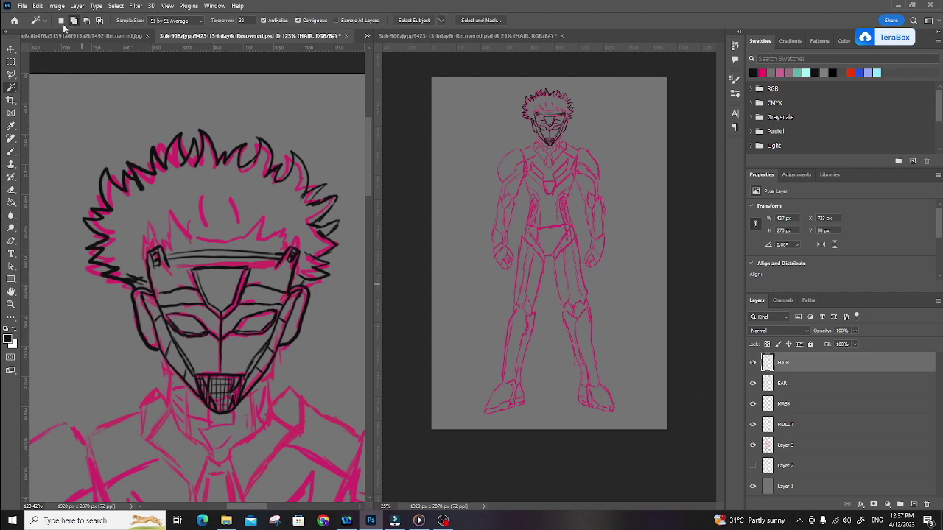
{"action": "left_click", "coordinate": [66, 20]}
{"action": "left_click_drag", "start_coordinate": [76, 53], "coordinate": [66, 53]}
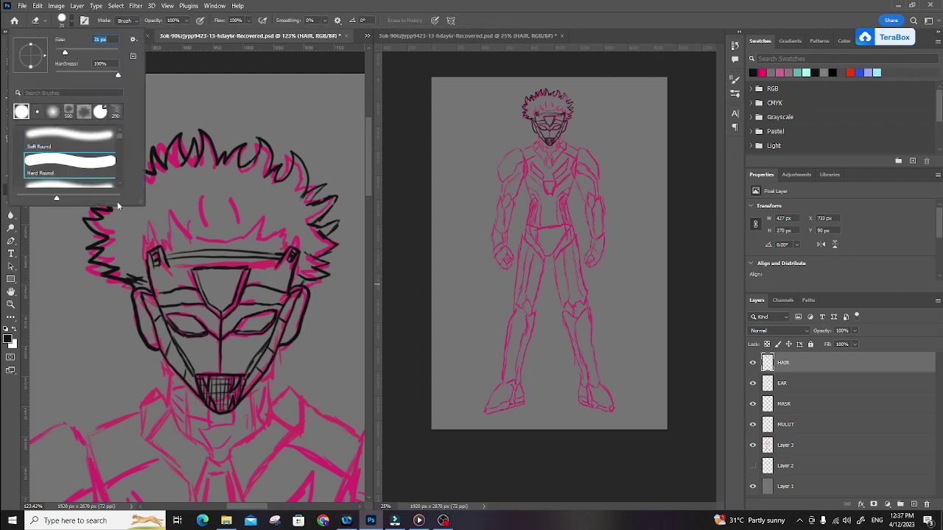
{"action": "left_click", "coordinate": [146, 278]}
{"action": "key", "text": "p"}
{"action": "left_click_drag", "start_coordinate": [130, 281], "coordinate": [139, 281]}
{"action": "key", "text": "ctrl+z"}
{"action": "key", "text": "b"}
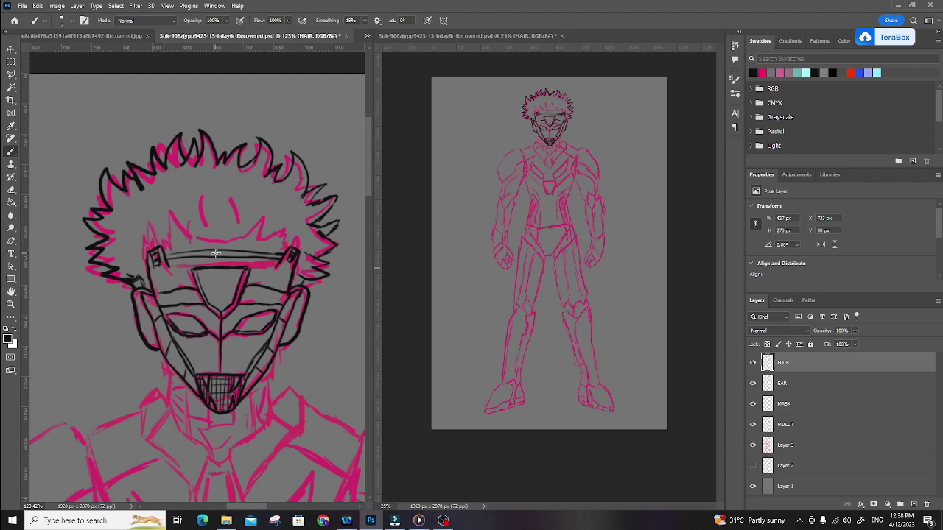
Ink the fringe spikes along the forehead and the loose inner strands of the hair.
{"action": "left_click_drag", "start_coordinate": [192, 240], "coordinate": [181, 205]}
{"action": "mouse_move", "coordinate": [181, 209]}
{"action": "left_mouse_down"}
{"action": "mouse_move", "coordinate": [171, 235]}
{"action": "mouse_move", "coordinate": [150, 228]}
{"action": "mouse_move", "coordinate": [153, 241]}
{"action": "mouse_move", "coordinate": [133, 246]}
{"action": "mouse_move", "coordinate": [154, 228]}
{"action": "left_mouse_up"}
{"action": "mouse_move", "coordinate": [201, 193]}
{"action": "left_mouse_down"}
{"action": "mouse_move", "coordinate": [205, 225]}
{"action": "mouse_move", "coordinate": [264, 213]}
{"action": "mouse_move", "coordinate": [260, 243]}
{"action": "mouse_move", "coordinate": [291, 219]}
{"action": "mouse_move", "coordinate": [296, 250]}
{"action": "left_mouse_up"}
{"action": "right_click", "coordinate": [255, 238]}
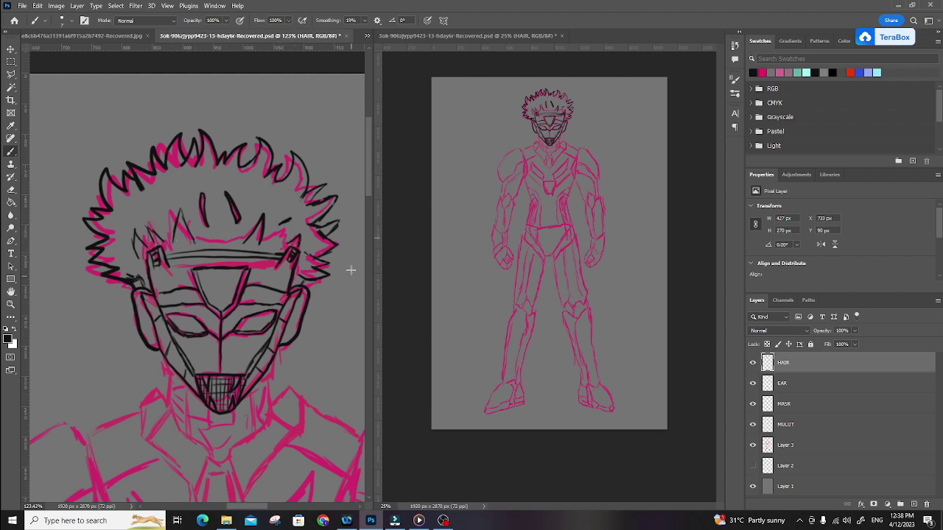
Add a new layer above HAIR and ink both sides of the neck on it.
{"action": "left_click_drag", "start_coordinate": [260, 326], "coordinate": [237, 268]}
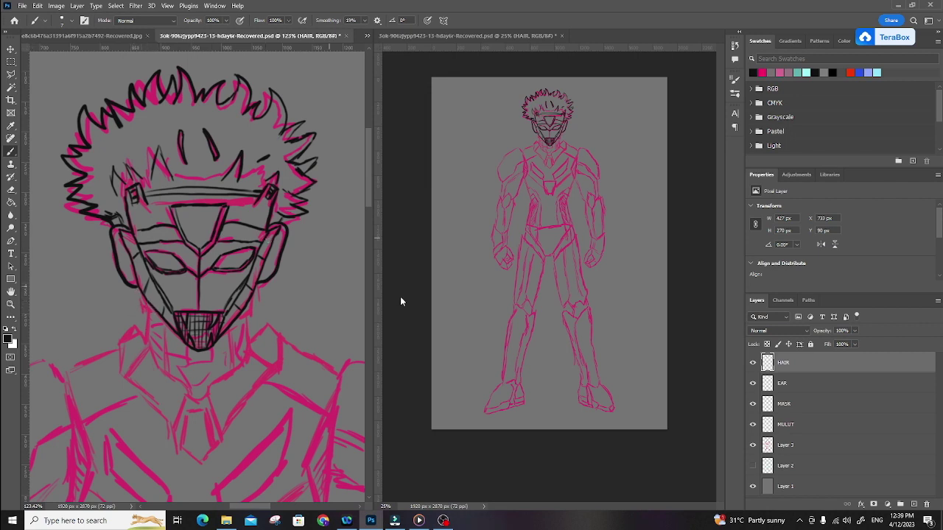
{"action": "left_click", "coordinate": [912, 502]}
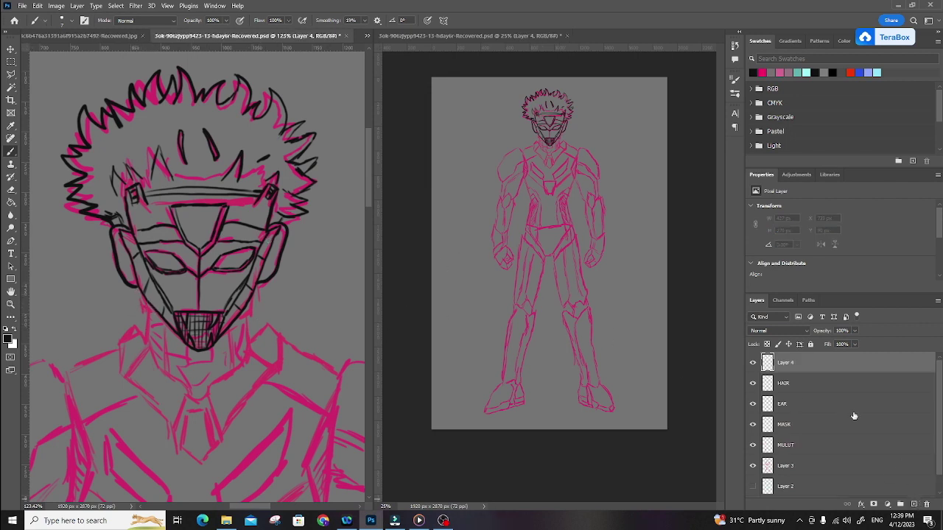
{"action": "left_click_drag", "start_coordinate": [145, 305], "coordinate": [150, 341]}
{"action": "left_click_drag", "start_coordinate": [248, 303], "coordinate": [253, 343]}
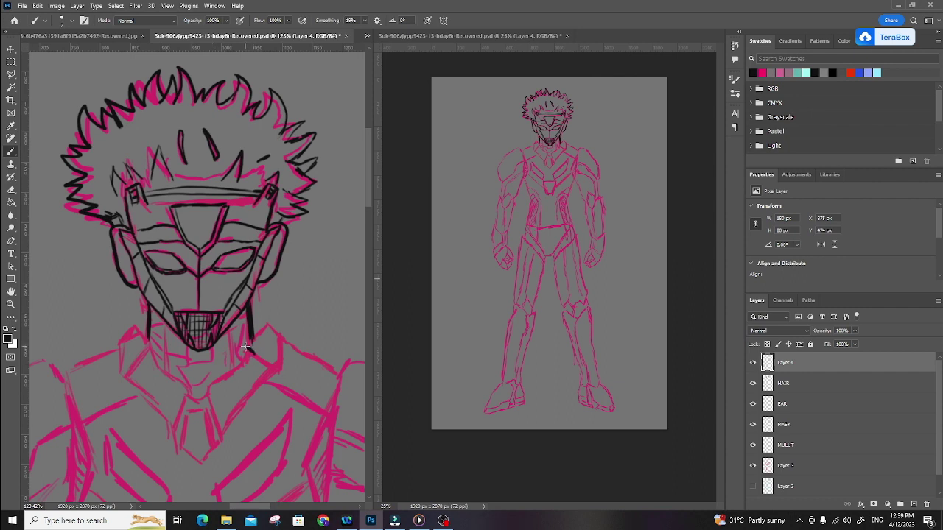
Ink the V-shaped collar with its raised tips on both sides and the pointed tie-like plate below it.
{"action": "mouse_move", "coordinate": [250, 349]}
{"action": "left_mouse_down"}
{"action": "mouse_move", "coordinate": [203, 400]}
{"action": "mouse_move", "coordinate": [187, 390]}
{"action": "left_mouse_up"}
{"action": "left_click_drag", "start_coordinate": [150, 351], "coordinate": [184, 387]}
{"action": "left_click_drag", "start_coordinate": [148, 350], "coordinate": [125, 376]}
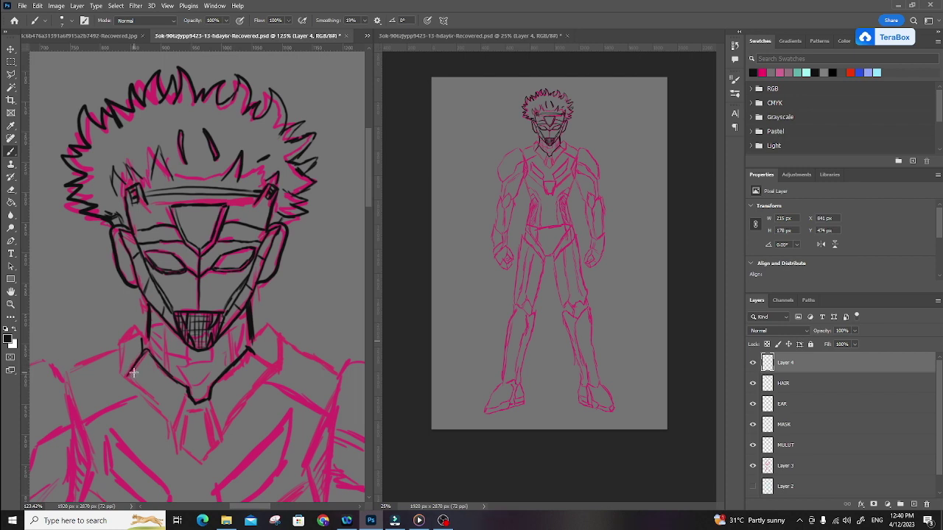
{"action": "mouse_move", "coordinate": [142, 351]}
{"action": "left_mouse_down"}
{"action": "mouse_move", "coordinate": [137, 329]}
{"action": "mouse_move", "coordinate": [120, 343]}
{"action": "left_mouse_up"}
{"action": "left_click_drag", "start_coordinate": [126, 374], "coordinate": [127, 378]}
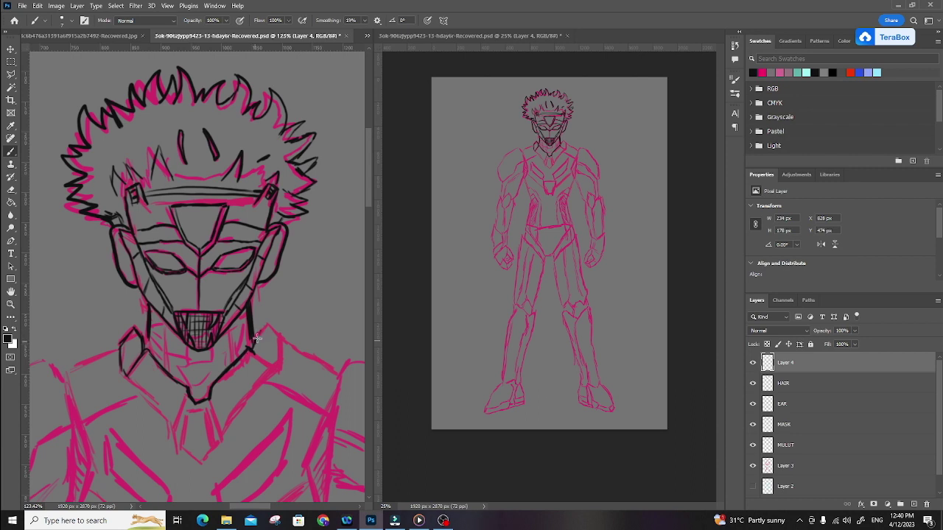
{"action": "mouse_move", "coordinate": [252, 346]}
{"action": "left_mouse_down"}
{"action": "mouse_move", "coordinate": [280, 342]}
{"action": "mouse_move", "coordinate": [276, 365]}
{"action": "mouse_move", "coordinate": [268, 374]}
{"action": "mouse_move", "coordinate": [254, 352]}
{"action": "left_mouse_up"}
{"action": "mouse_move", "coordinate": [131, 370]}
{"action": "left_mouse_down"}
{"action": "mouse_move", "coordinate": [169, 435]}
{"action": "mouse_move", "coordinate": [164, 419]}
{"action": "mouse_move", "coordinate": [180, 414]}
{"action": "mouse_move", "coordinate": [187, 393]}
{"action": "mouse_move", "coordinate": [215, 419]}
{"action": "mouse_move", "coordinate": [213, 401]}
{"action": "mouse_move", "coordinate": [168, 439]}
{"action": "mouse_move", "coordinate": [204, 467]}
{"action": "mouse_move", "coordinate": [269, 374]}
{"action": "left_mouse_up"}
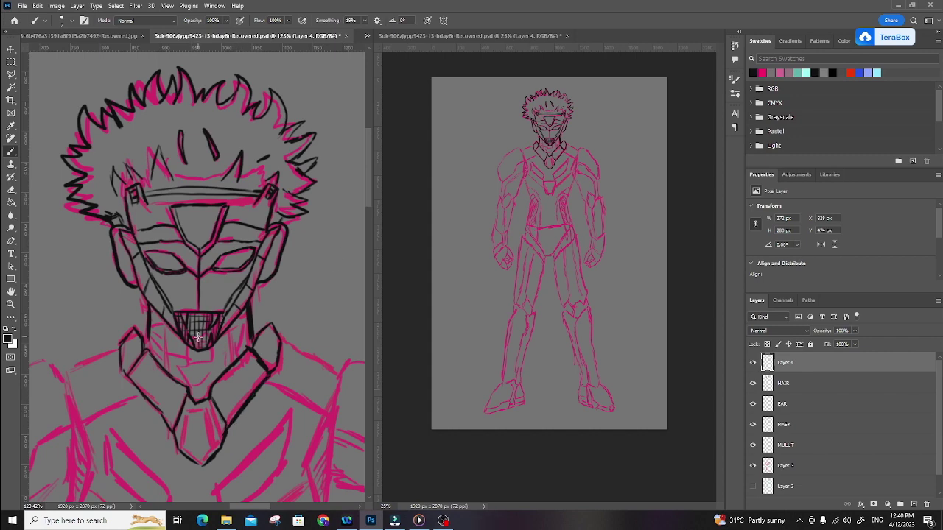
Ink the vertical seam lines down both sides of the neck and short slanted lines in the left-hand neck strip.
{"action": "left_click", "coordinate": [443, 520]}
{"action": "scroll", "coordinate": [181, 350], "scroll_direction": "up", "scroll_amount": 3}
{"action": "left_click_drag", "start_coordinate": [155, 321], "coordinate": [158, 378]}
{"action": "left_click_drag", "start_coordinate": [256, 317], "coordinate": [256, 364]}
{"action": "left_click_drag", "start_coordinate": [247, 315], "coordinate": [247, 345]}
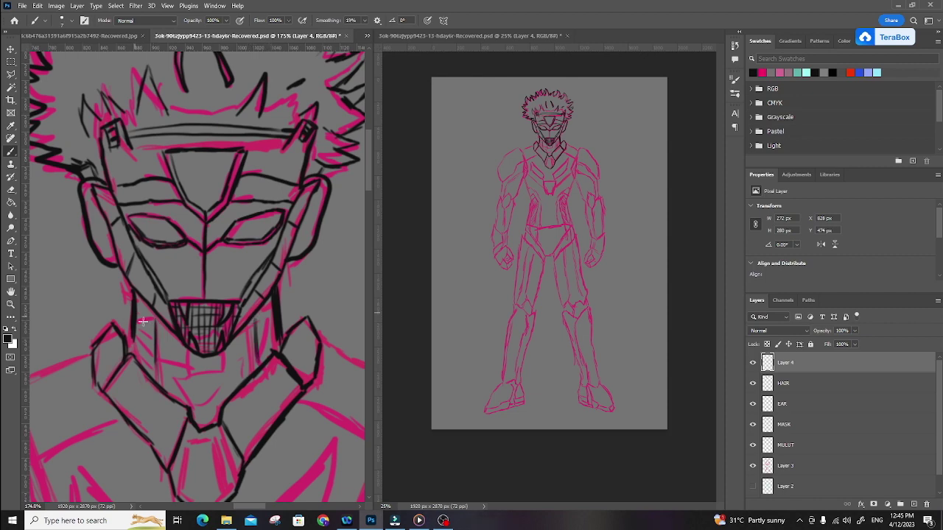
{"action": "mouse_move", "coordinate": [158, 323]}
{"action": "left_mouse_down"}
{"action": "mouse_move", "coordinate": [133, 343]}
{"action": "mouse_move", "coordinate": [135, 359]}
{"action": "left_mouse_up"}
{"action": "left_click_drag", "start_coordinate": [155, 350], "coordinate": [140, 363]}
Ink layered chevron bands across the throat below the mouth guard and inner fold lines in the collar tips.
{"action": "mouse_move", "coordinate": [190, 349]}
{"action": "left_mouse_down"}
{"action": "mouse_move", "coordinate": [193, 370]}
{"action": "mouse_move", "coordinate": [223, 369]}
{"action": "left_mouse_up"}
{"action": "left_click_drag", "start_coordinate": [160, 353], "coordinate": [196, 381]}
{"action": "left_click_drag", "start_coordinate": [224, 371], "coordinate": [252, 344]}
{"action": "mouse_move", "coordinate": [191, 374]}
{"action": "left_mouse_down"}
{"action": "mouse_move", "coordinate": [217, 370]}
{"action": "mouse_move", "coordinate": [222, 388]}
{"action": "mouse_move", "coordinate": [241, 356]}
{"action": "left_mouse_up"}
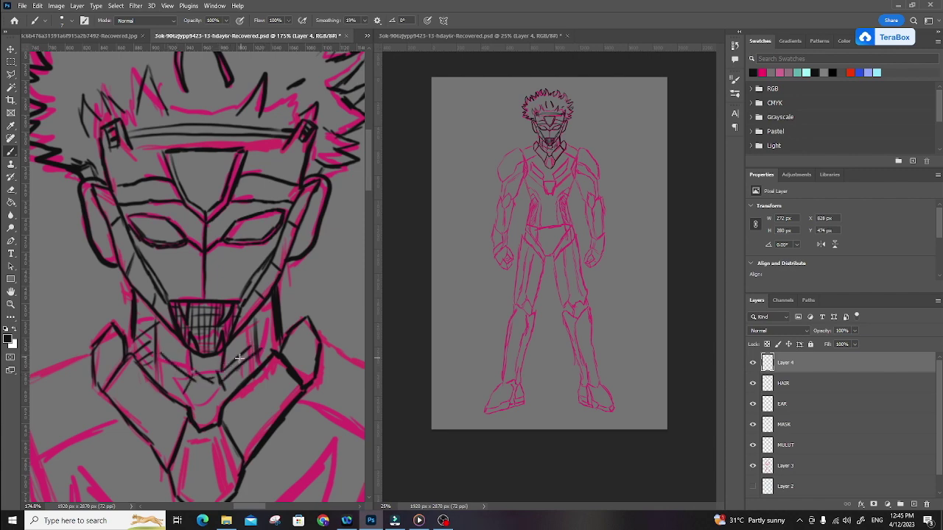
{"action": "left_click_drag", "start_coordinate": [160, 373], "coordinate": [185, 391]}
{"action": "left_click_drag", "start_coordinate": [165, 339], "coordinate": [194, 363]}
{"action": "left_click_drag", "start_coordinate": [257, 330], "coordinate": [231, 348]}
{"action": "left_click_drag", "start_coordinate": [188, 393], "coordinate": [206, 388]}
{"action": "mouse_move", "coordinate": [199, 407]}
{"action": "left_mouse_down"}
{"action": "mouse_move", "coordinate": [228, 387]}
{"action": "mouse_move", "coordinate": [210, 414]}
{"action": "mouse_move", "coordinate": [255, 365]}
{"action": "mouse_move", "coordinate": [259, 328]}
{"action": "left_mouse_up"}
{"action": "mouse_move", "coordinate": [93, 333]}
{"action": "left_mouse_down"}
{"action": "mouse_move", "coordinate": [182, 419]}
{"action": "mouse_move", "coordinate": [253, 382]}
{"action": "left_mouse_up"}
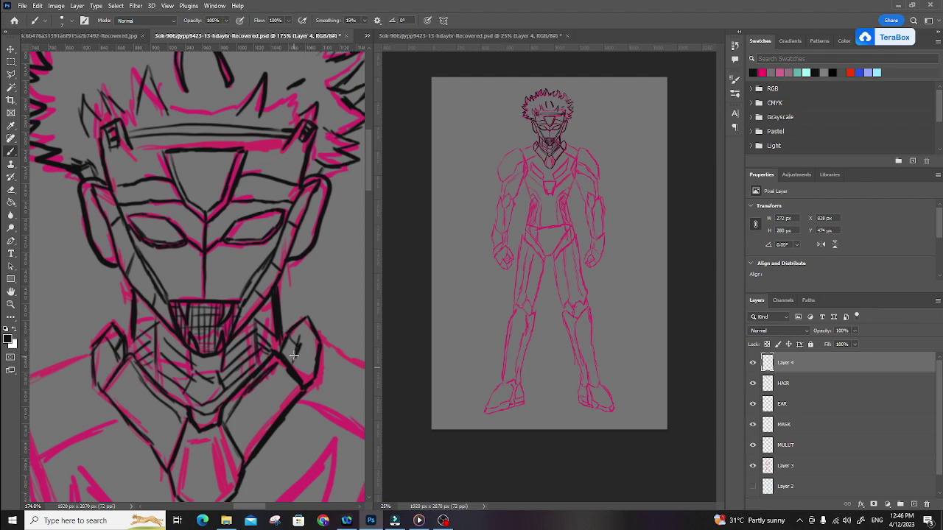
Ink an inner bevel outline inside the pointed plate below the collar.
{"action": "left_click_drag", "start_coordinate": [193, 390], "coordinate": [165, 328]}
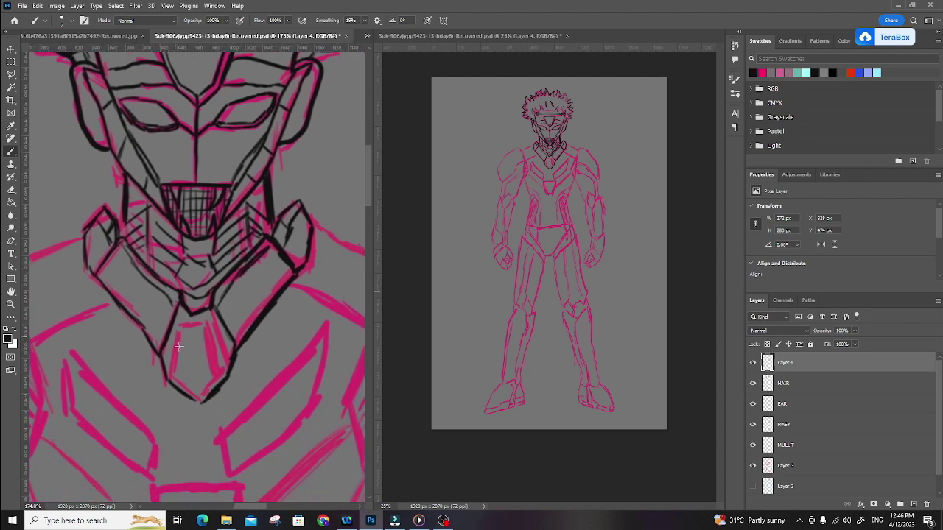
{"action": "left_click_drag", "start_coordinate": [179, 321], "coordinate": [169, 361]}
{"action": "mouse_move", "coordinate": [184, 319]}
{"action": "left_mouse_down"}
{"action": "mouse_move", "coordinate": [209, 324]}
{"action": "mouse_move", "coordinate": [234, 360]}
{"action": "left_mouse_up"}
{"action": "mouse_move", "coordinate": [167, 360]}
{"action": "left_mouse_down"}
{"action": "mouse_move", "coordinate": [197, 394]}
{"action": "mouse_move", "coordinate": [220, 359]}
{"action": "left_mouse_up"}
On the MASK layer, ink an inner edge and a vertical centre line in the forehead plate.
{"action": "left_click_drag", "start_coordinate": [252, 254], "coordinate": [295, 337]}
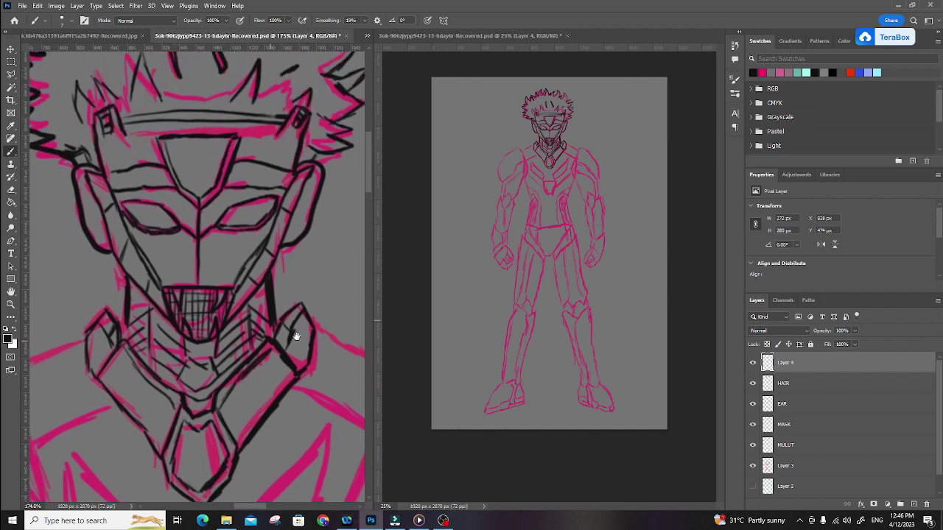
{"action": "left_click", "coordinate": [792, 425]}
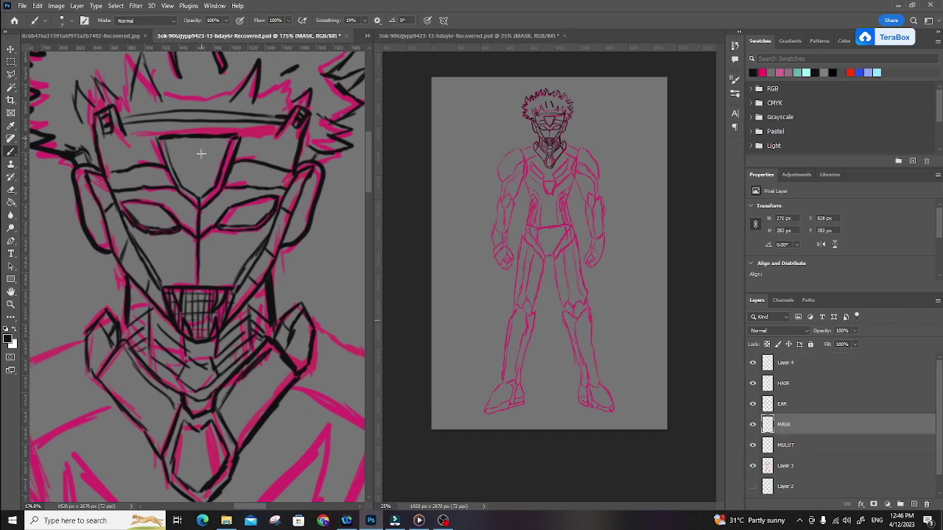
{"action": "mouse_move", "coordinate": [168, 144]}
{"action": "left_mouse_down"}
{"action": "mouse_move", "coordinate": [216, 142]}
{"action": "mouse_move", "coordinate": [197, 193]}
{"action": "left_mouse_up"}
{"action": "left_click_drag", "start_coordinate": [201, 146], "coordinate": [198, 193]}
On Layer 4, ink a vertical centre line in the pointed plate below the collar.
{"action": "left_click", "coordinate": [788, 363]}
{"action": "scroll", "coordinate": [187, 356], "scroll_direction": "down", "scroll_amount": 3}
{"action": "left_click_drag", "start_coordinate": [191, 353], "coordinate": [192, 414]}
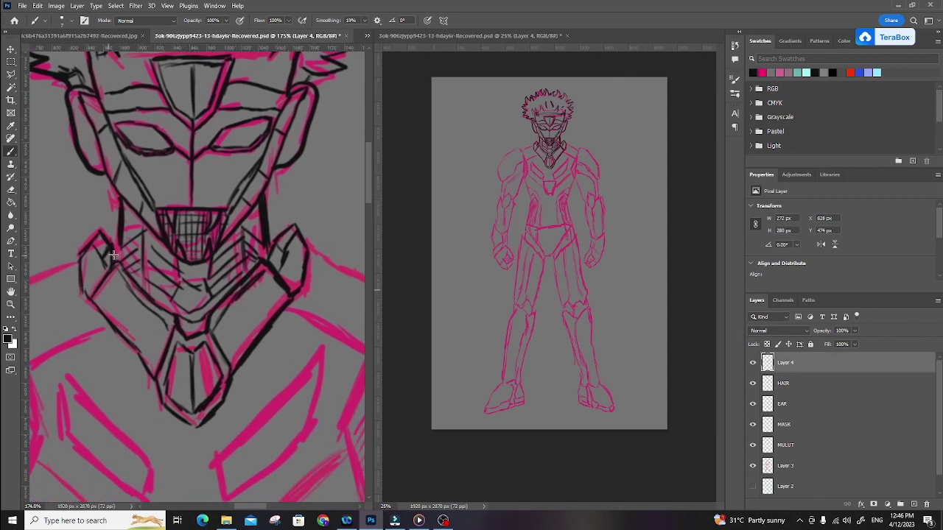
Ink the narrow pointed armhole panel on the left-hand side of the chest, cleaning up its lower tip.
{"action": "scroll", "coordinate": [216, 184], "scroll_direction": "down", "scroll_amount": 4}
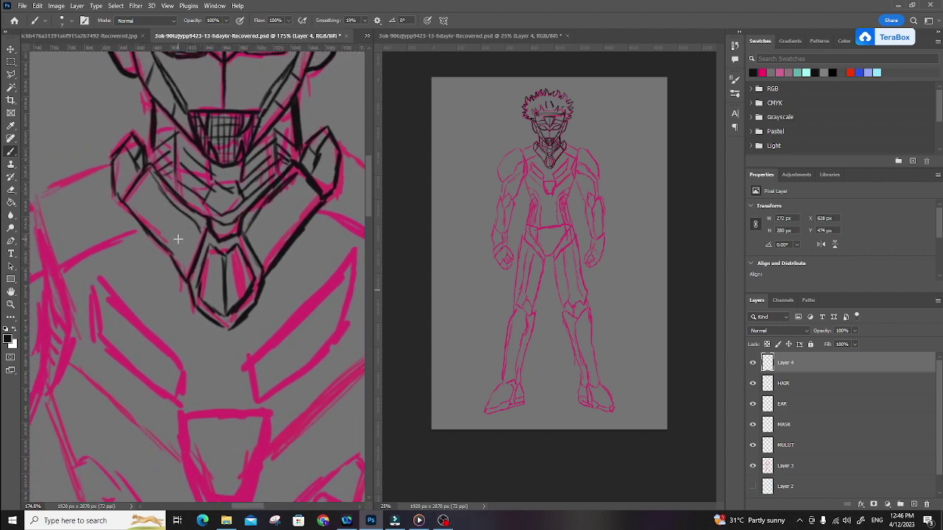
{"action": "scroll", "coordinate": [227, 180], "scroll_direction": "down", "scroll_amount": 2}
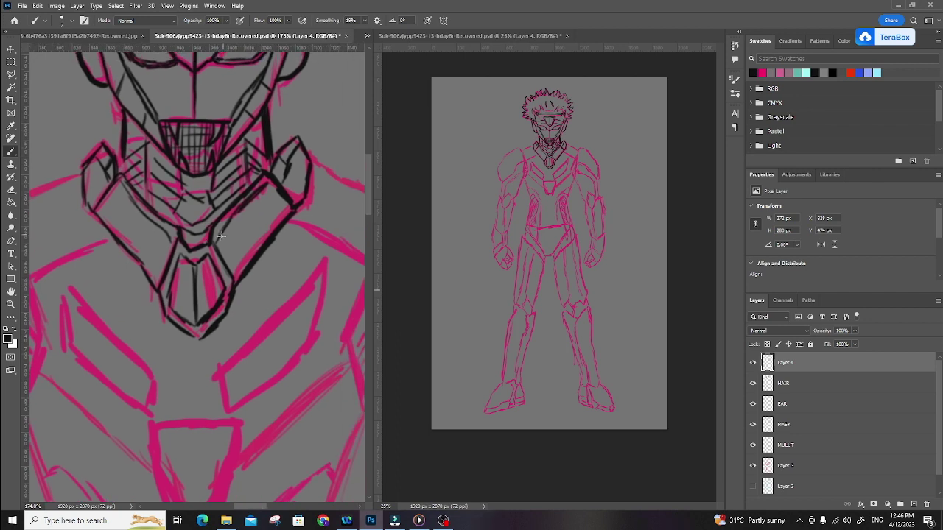
{"action": "mouse_move", "coordinate": [58, 224]}
{"action": "left_mouse_down"}
{"action": "mouse_move", "coordinate": [86, 317]}
{"action": "mouse_move", "coordinate": [89, 302]}
{"action": "mouse_move", "coordinate": [76, 346]}
{"action": "left_mouse_up"}
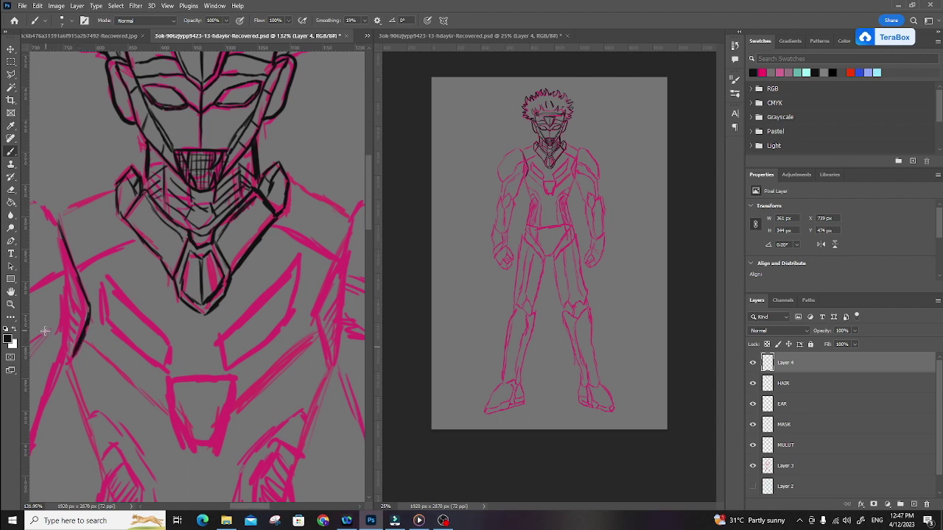
{"action": "left_click_drag", "start_coordinate": [75, 343], "coordinate": [78, 368]}
{"action": "key", "text": "e"}
{"action": "key", "text": "ctrl+z"}
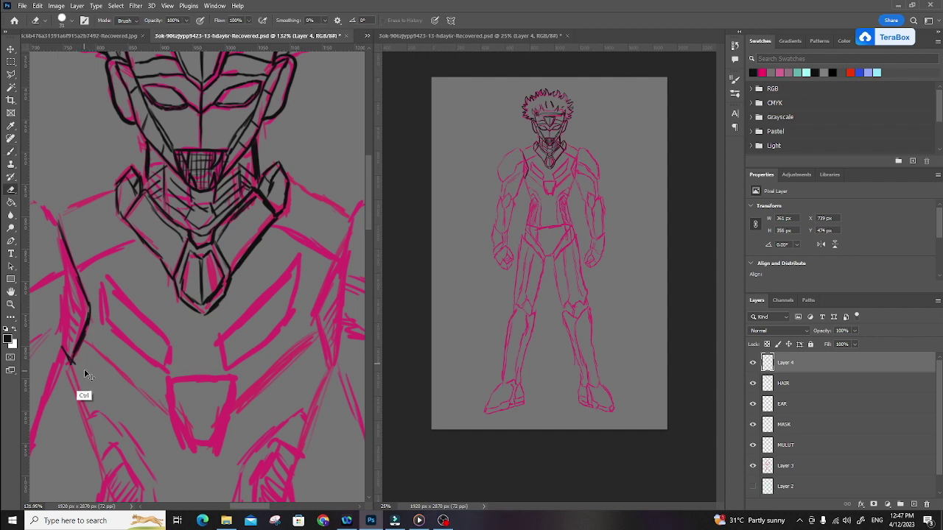
{"action": "key", "text": "p"}
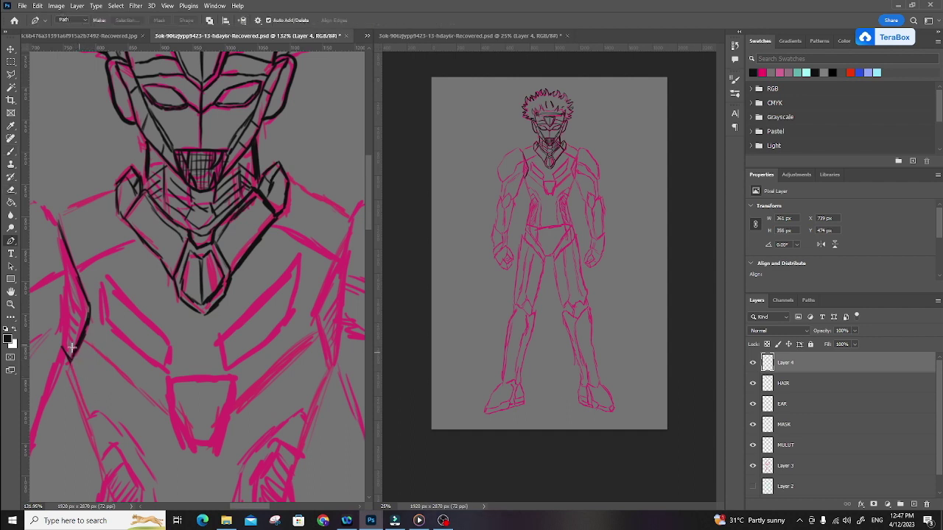
{"action": "key", "text": "b"}
{"action": "left_click_drag", "start_coordinate": [62, 350], "coordinate": [68, 304]}
{"action": "left_click_drag", "start_coordinate": [60, 230], "coordinate": [66, 311]}
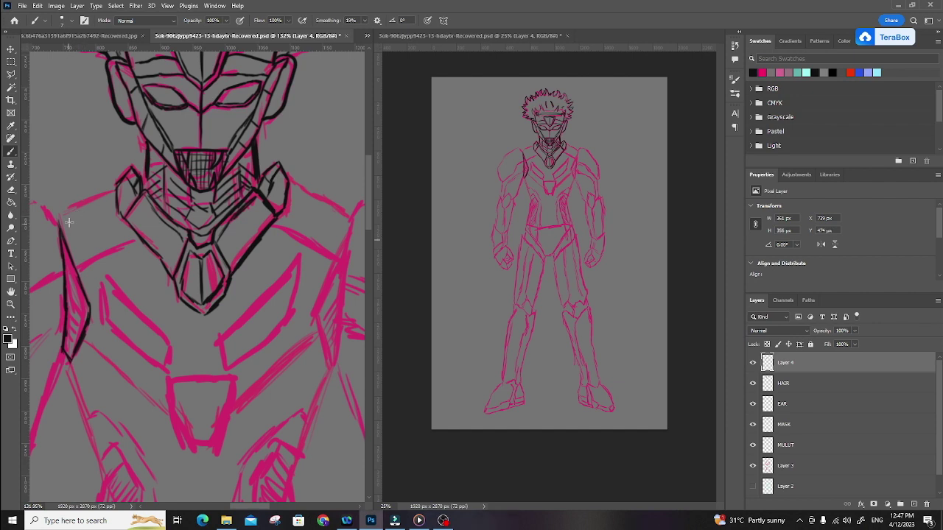
Ink both shoulder top lines out from the collar and the narrow armhole panel on the chest's right-hand side.
{"action": "left_click_drag", "start_coordinate": [59, 219], "coordinate": [115, 188]}
{"action": "left_click_drag", "start_coordinate": [296, 184], "coordinate": [356, 220]}
{"action": "mouse_move", "coordinate": [312, 319]}
{"action": "left_mouse_down"}
{"action": "mouse_move", "coordinate": [345, 238]}
{"action": "mouse_move", "coordinate": [339, 263]}
{"action": "left_mouse_up"}
{"action": "left_click_drag", "start_coordinate": [351, 220], "coordinate": [332, 368]}
{"action": "right_click", "coordinate": [339, 337]}
{"action": "left_click", "coordinate": [338, 344]}
{"action": "left_click_drag", "start_coordinate": [315, 317], "coordinate": [330, 363]}
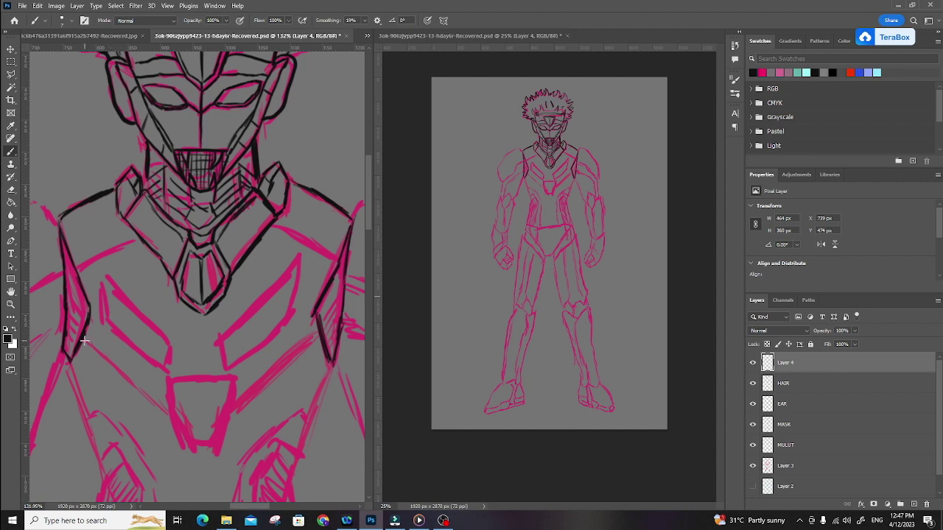
Ink the chest plate's two diagonal lower edges from the armhole panels towards the central trapezoid.
{"action": "left_click_drag", "start_coordinate": [86, 342], "coordinate": [166, 420]}
{"action": "left_click_drag", "start_coordinate": [232, 416], "coordinate": [317, 333]}
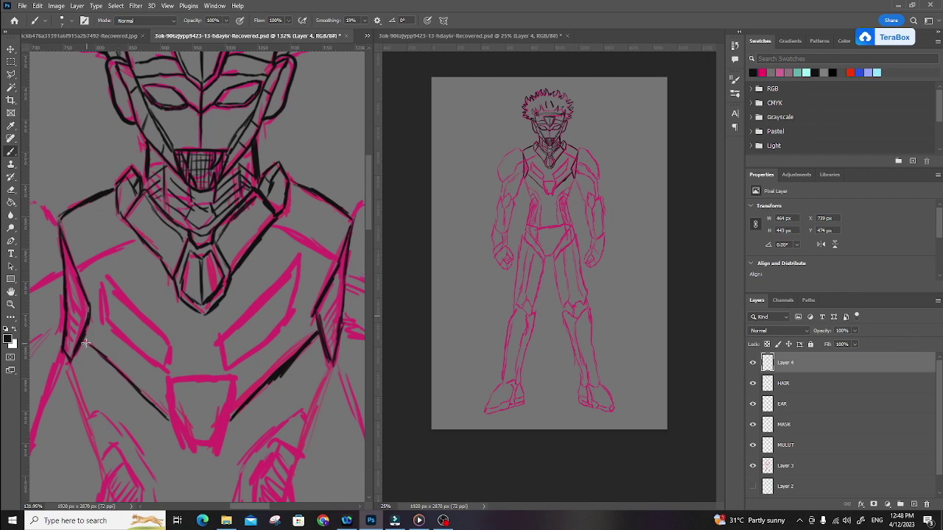
Ink parallel edge lines along both armhole panels and the seams running from them to the collar.
{"action": "left_click_drag", "start_coordinate": [59, 217], "coordinate": [89, 298]}
{"action": "left_click_drag", "start_coordinate": [79, 273], "coordinate": [140, 232]}
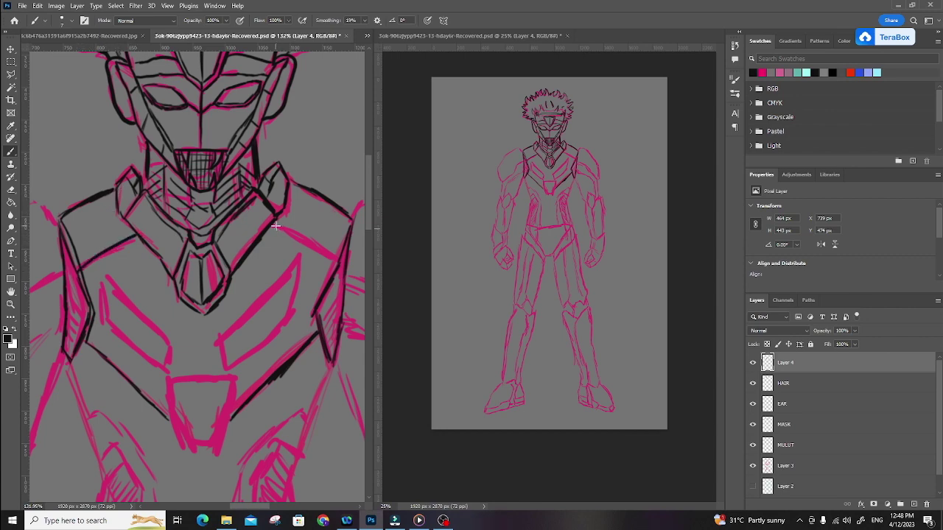
{"action": "mouse_move", "coordinate": [310, 316]}
{"action": "left_mouse_down"}
{"action": "mouse_move", "coordinate": [311, 330]}
{"action": "mouse_move", "coordinate": [350, 218]}
{"action": "left_mouse_up"}
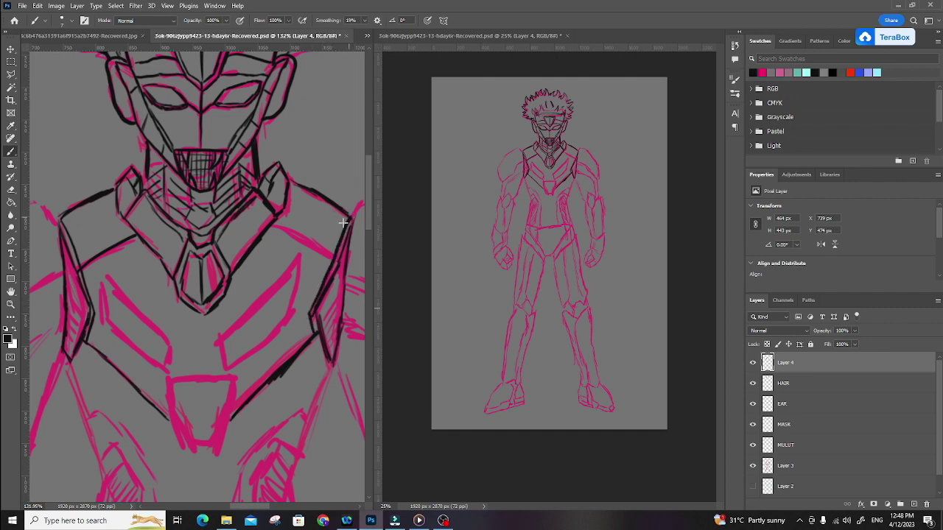
{"action": "left_click_drag", "start_coordinate": [275, 221], "coordinate": [332, 252]}
Ink the two slanted chest openings, the vertical centre line between them and the trapezoid plate below.
{"action": "mouse_move", "coordinate": [222, 339]}
{"action": "left_mouse_down"}
{"action": "mouse_move", "coordinate": [214, 363]}
{"action": "mouse_move", "coordinate": [282, 330]}
{"action": "mouse_move", "coordinate": [302, 289]}
{"action": "mouse_move", "coordinate": [235, 322]}
{"action": "mouse_move", "coordinate": [221, 340]}
{"action": "left_mouse_up"}
{"action": "mouse_move", "coordinate": [170, 325]}
{"action": "left_mouse_down"}
{"action": "mouse_move", "coordinate": [173, 359]}
{"action": "mouse_move", "coordinate": [106, 317]}
{"action": "mouse_move", "coordinate": [124, 330]}
{"action": "mouse_move", "coordinate": [107, 316]}
{"action": "mouse_move", "coordinate": [102, 285]}
{"action": "mouse_move", "coordinate": [174, 329]}
{"action": "left_mouse_up"}
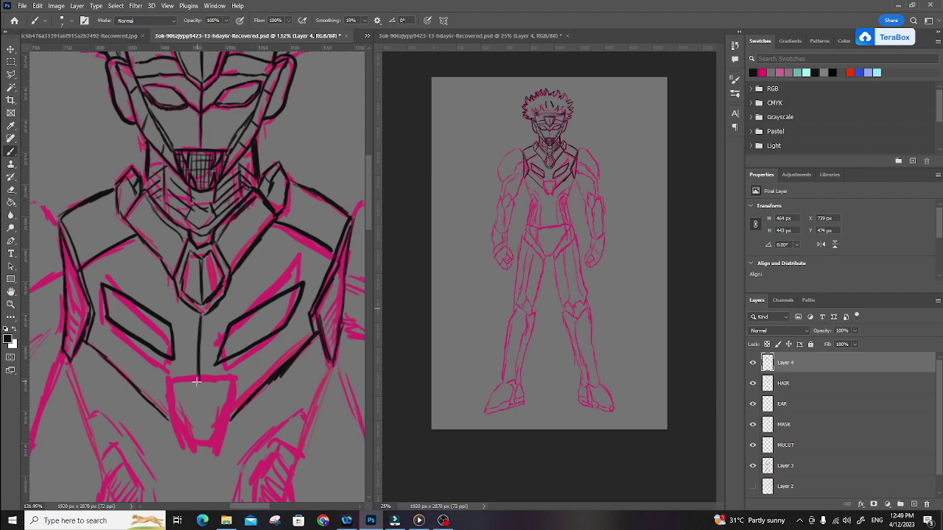
{"action": "right_click", "coordinate": [175, 413]}
{"action": "mouse_move", "coordinate": [169, 391]}
{"action": "left_mouse_down"}
{"action": "mouse_move", "coordinate": [177, 439]}
{"action": "mouse_move", "coordinate": [190, 456]}
{"action": "mouse_move", "coordinate": [215, 457]}
{"action": "mouse_move", "coordinate": [233, 384]}
{"action": "mouse_move", "coordinate": [168, 384]}
{"action": "mouse_move", "coordinate": [175, 436]}
{"action": "left_mouse_up"}
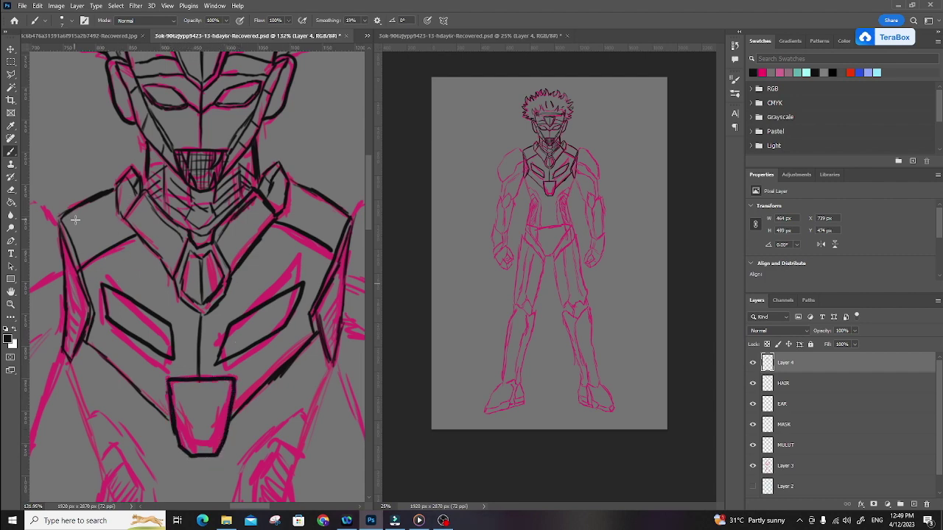
Ink pairs of cross stripes on both shoulder panels beside the collar.
{"action": "left_click_drag", "start_coordinate": [70, 208], "coordinate": [96, 262]}
{"action": "left_click_drag", "start_coordinate": [100, 201], "coordinate": [120, 250]}
{"action": "mouse_move", "coordinate": [297, 193]}
{"action": "left_mouse_down"}
{"action": "mouse_move", "coordinate": [301, 227]}
{"action": "mouse_move", "coordinate": [333, 221]}
{"action": "left_mouse_up"}
{"action": "left_click_drag", "start_coordinate": [336, 189], "coordinate": [346, 216]}
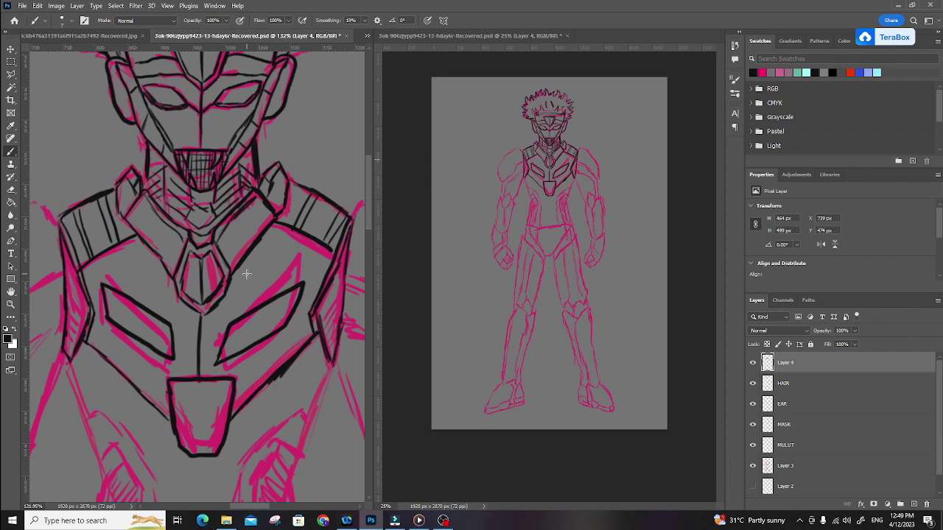
Ink the remaining inner detail lines inside both armhole side panels.
{"action": "left_click_drag", "start_coordinate": [67, 258], "coordinate": [66, 314]}
{"action": "mouse_move", "coordinate": [68, 350]}
{"action": "left_mouse_down"}
{"action": "mouse_move", "coordinate": [81, 286]}
{"action": "mouse_move", "coordinate": [71, 352]}
{"action": "left_mouse_up"}
{"action": "mouse_move", "coordinate": [322, 305]}
{"action": "left_mouse_down"}
{"action": "mouse_move", "coordinate": [332, 358]}
{"action": "mouse_move", "coordinate": [338, 333]}
{"action": "left_mouse_up"}
{"action": "left_click_drag", "start_coordinate": [337, 274], "coordinate": [341, 294]}
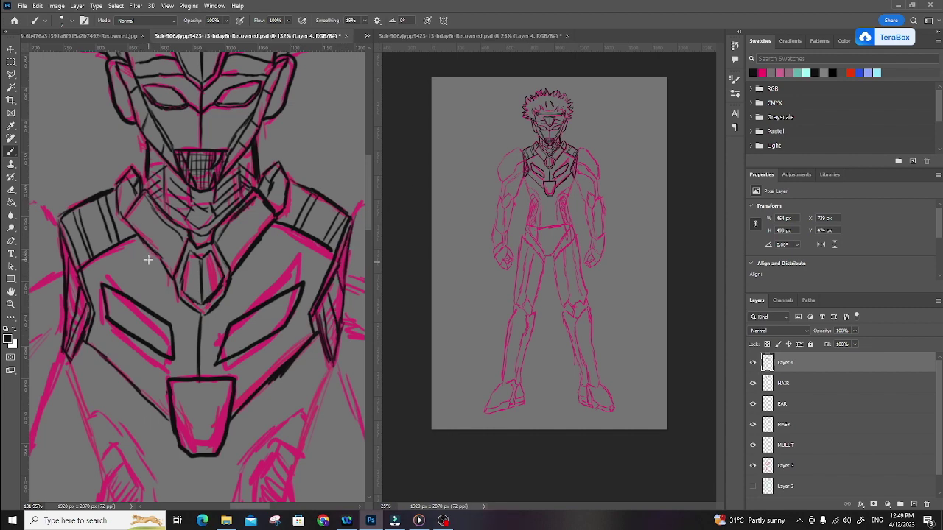
Ink the torso's outer side edges running down from both armhole panels.
{"action": "left_click_drag", "start_coordinate": [265, 318], "coordinate": [251, 241]}
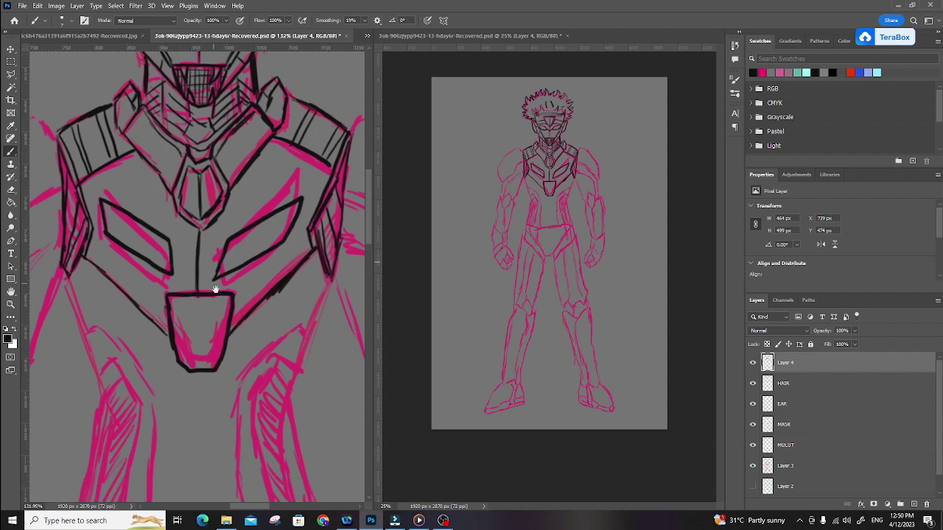
{"action": "left_click_drag", "start_coordinate": [203, 276], "coordinate": [193, 219]}
{"action": "left_click_drag", "start_coordinate": [57, 215], "coordinate": [75, 275]}
{"action": "left_click_drag", "start_coordinate": [317, 227], "coordinate": [301, 274]}
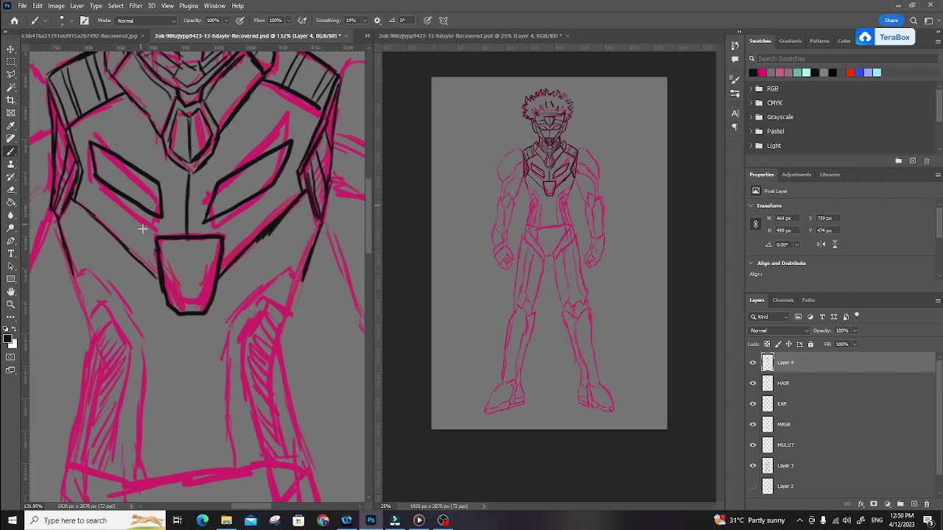
Ink the angled top corners and curved upper edges of the bands on both sides of the abdomen.
{"action": "left_click_drag", "start_coordinate": [72, 278], "coordinate": [92, 268]}
{"action": "left_click_drag", "start_coordinate": [285, 267], "coordinate": [301, 284]}
{"action": "left_click_drag", "start_coordinate": [93, 267], "coordinate": [139, 329]}
{"action": "left_click_drag", "start_coordinate": [128, 314], "coordinate": [143, 335]}
{"action": "left_click_drag", "start_coordinate": [226, 332], "coordinate": [287, 266]}
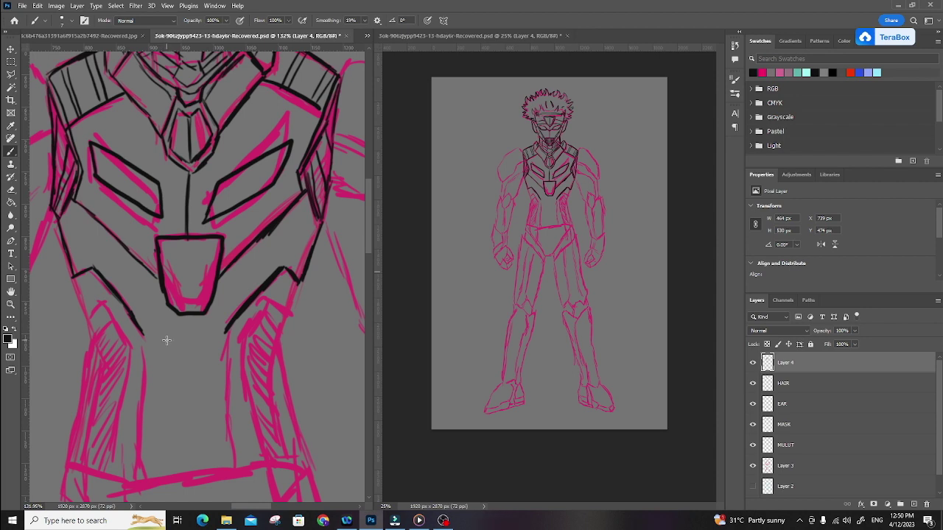
Ink the long inner edges of both abdomen bands down to the waistline, redoing the first stroke.
{"action": "mouse_move", "coordinate": [142, 333]}
{"action": "left_mouse_down"}
{"action": "mouse_move", "coordinate": [151, 390]}
{"action": "mouse_move", "coordinate": [145, 483]}
{"action": "mouse_move", "coordinate": [151, 357]}
{"action": "mouse_move", "coordinate": [147, 398]}
{"action": "left_mouse_up"}
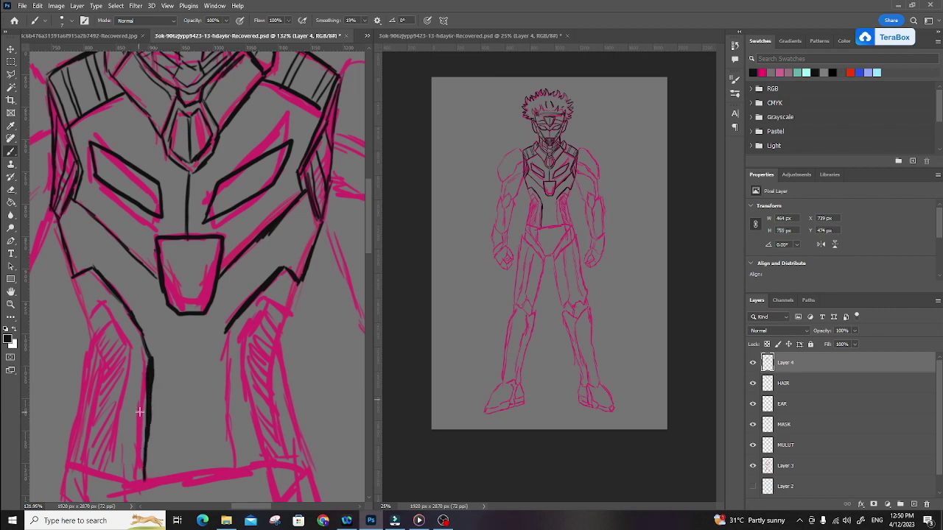
{"action": "key", "text": "ctrl+z"}
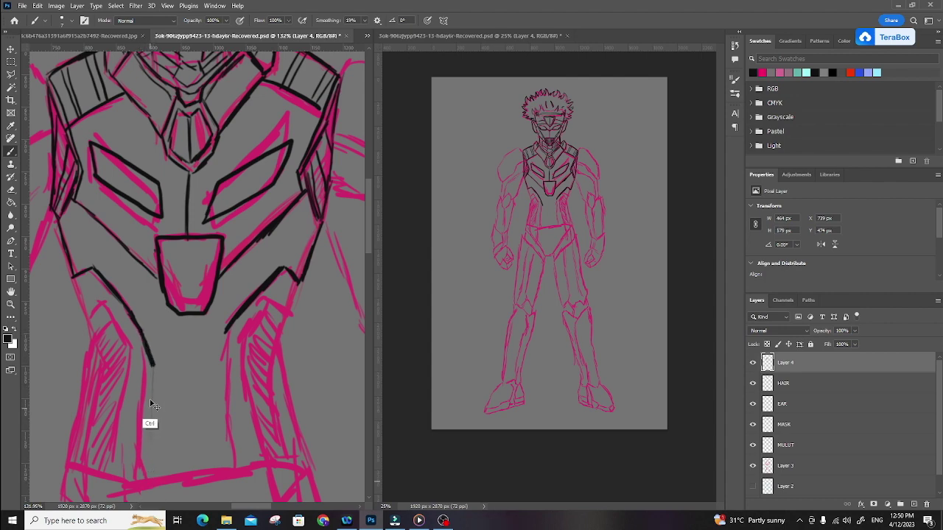
{"action": "left_click_drag", "start_coordinate": [153, 361], "coordinate": [151, 480]}
{"action": "mouse_move", "coordinate": [222, 358]}
{"action": "left_mouse_down"}
{"action": "mouse_move", "coordinate": [231, 322]}
{"action": "mouse_move", "coordinate": [231, 473]}
{"action": "left_mouse_up"}
Ink the stepped ends and outer edges of both abdomen bands down to the waistline.
{"action": "mouse_move", "coordinate": [269, 327]}
{"action": "left_mouse_down"}
{"action": "mouse_move", "coordinate": [261, 296]}
{"action": "mouse_move", "coordinate": [261, 317]}
{"action": "left_mouse_up"}
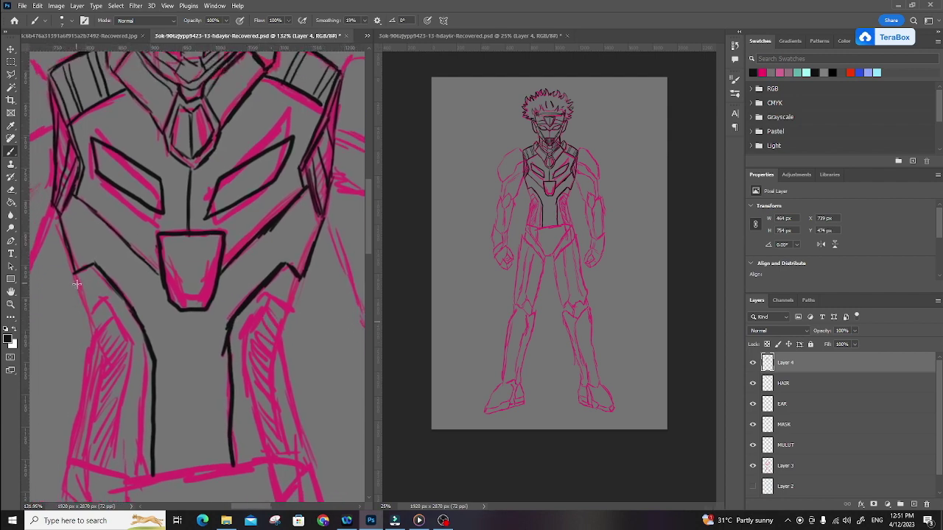
{"action": "mouse_move", "coordinate": [77, 293]}
{"action": "left_mouse_down"}
{"action": "mouse_move", "coordinate": [88, 314]}
{"action": "mouse_move", "coordinate": [103, 299]}
{"action": "mouse_move", "coordinate": [132, 354]}
{"action": "mouse_move", "coordinate": [120, 473]}
{"action": "left_mouse_up"}
{"action": "mouse_move", "coordinate": [266, 458]}
{"action": "left_mouse_down"}
{"action": "mouse_move", "coordinate": [247, 338]}
{"action": "mouse_move", "coordinate": [271, 296]}
{"action": "mouse_move", "coordinate": [298, 313]}
{"action": "mouse_move", "coordinate": [303, 280]}
{"action": "mouse_move", "coordinate": [296, 283]}
{"action": "left_mouse_up"}
Erase the rough excess ink along the chest plate's right lower diagonal edge and return to the Brush.
{"action": "key", "text": "e"}
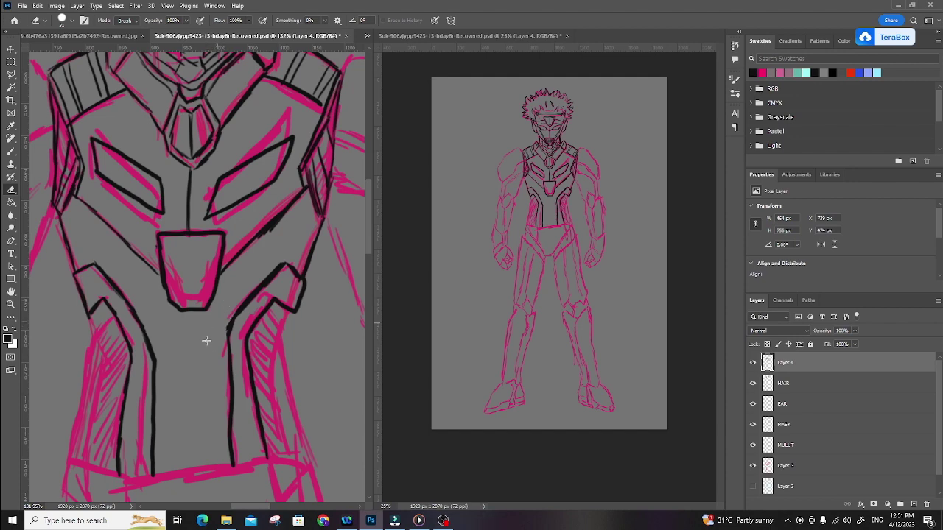
{"action": "left_click_drag", "start_coordinate": [257, 234], "coordinate": [299, 217]}
{"action": "key", "text": "b"}
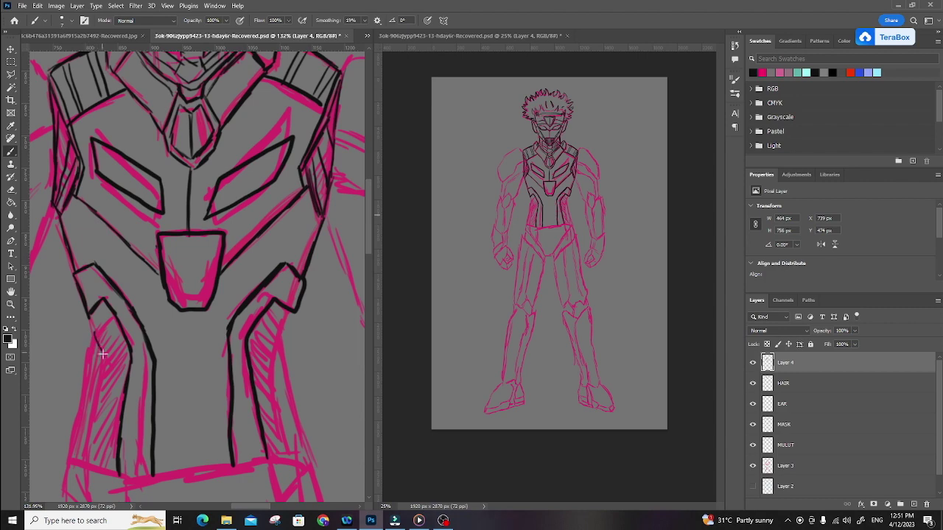
Ink the outer contours of the waist on both sides, from the bands down to the hips.
{"action": "left_click_drag", "start_coordinate": [84, 388], "coordinate": [63, 471]}
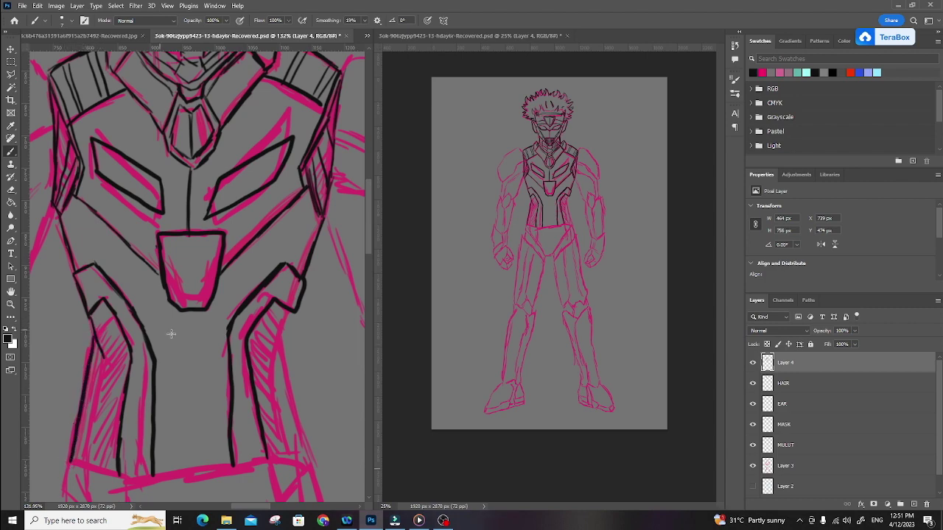
{"action": "mouse_move", "coordinate": [268, 362]}
{"action": "left_mouse_down"}
{"action": "mouse_move", "coordinate": [284, 338]}
{"action": "mouse_move", "coordinate": [273, 347]}
{"action": "mouse_move", "coordinate": [311, 456]}
{"action": "left_mouse_up"}
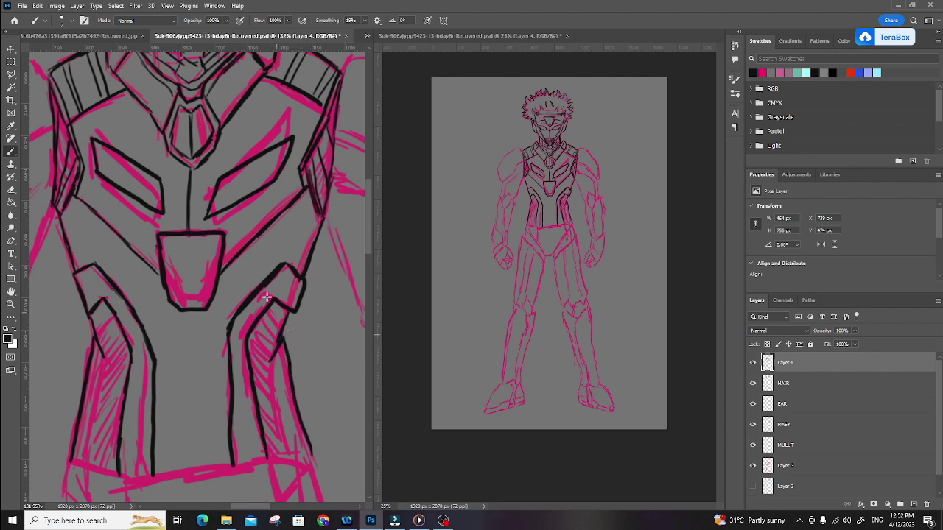
Ink three short cross lines across each of the two abdomen bands to divide them into segments.
{"action": "scroll", "coordinate": [227, 339], "scroll_direction": "down", "scroll_amount": 4}
{"action": "scroll", "coordinate": [227, 349], "scroll_direction": "down", "scroll_amount": 1}
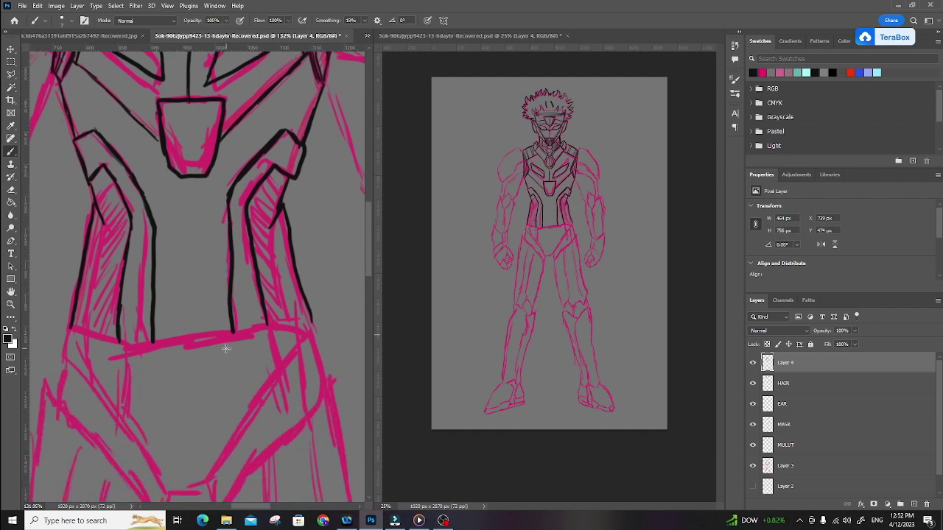
{"action": "left_click_drag", "start_coordinate": [126, 196], "coordinate": [142, 192]}
{"action": "left_click_drag", "start_coordinate": [249, 194], "coordinate": [239, 189]}
{"action": "left_click_drag", "start_coordinate": [128, 254], "coordinate": [153, 253]}
{"action": "left_click_drag", "start_coordinate": [234, 249], "coordinate": [251, 247]}
{"action": "left_click_drag", "start_coordinate": [251, 188], "coordinate": [234, 193]}
{"action": "left_click_drag", "start_coordinate": [124, 293], "coordinate": [156, 295]}
{"action": "left_click_drag", "start_coordinate": [229, 298], "coordinate": [260, 294]}
Ink a narrow strip with a pointed lower end along each side of the waist, redoing one stroke.
{"action": "mouse_move", "coordinate": [103, 222]}
{"action": "left_mouse_down"}
{"action": "mouse_move", "coordinate": [87, 326]}
{"action": "mouse_move", "coordinate": [94, 387]}
{"action": "mouse_move", "coordinate": [67, 366]}
{"action": "mouse_move", "coordinate": [68, 317]}
{"action": "left_mouse_up"}
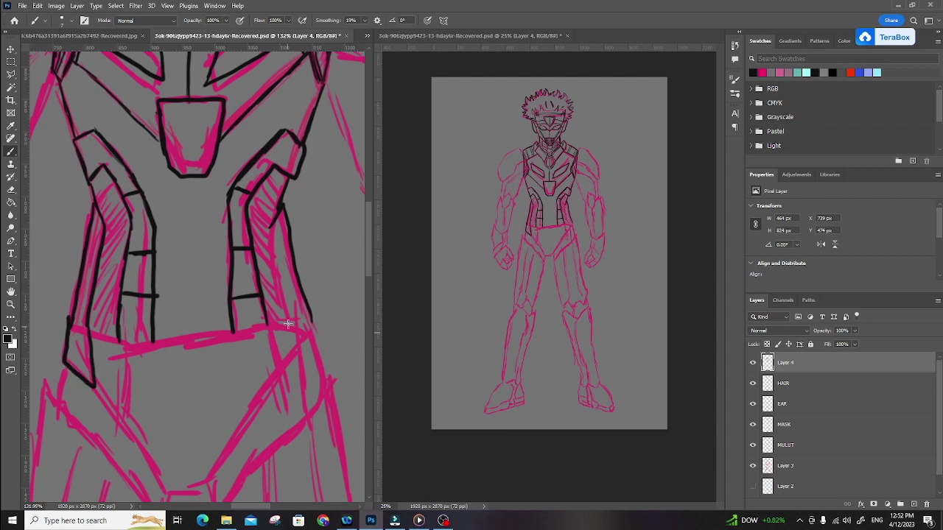
{"action": "mouse_move", "coordinate": [272, 329]}
{"action": "left_mouse_down"}
{"action": "mouse_move", "coordinate": [293, 358]}
{"action": "mouse_move", "coordinate": [309, 317]}
{"action": "left_mouse_up"}
{"action": "key", "text": "ctrl+z"}
{"action": "mouse_move", "coordinate": [272, 223]}
{"action": "left_mouse_down"}
{"action": "mouse_move", "coordinate": [294, 361]}
{"action": "mouse_move", "coordinate": [315, 318]}
{"action": "mouse_move", "coordinate": [298, 310]}
{"action": "left_mouse_up"}
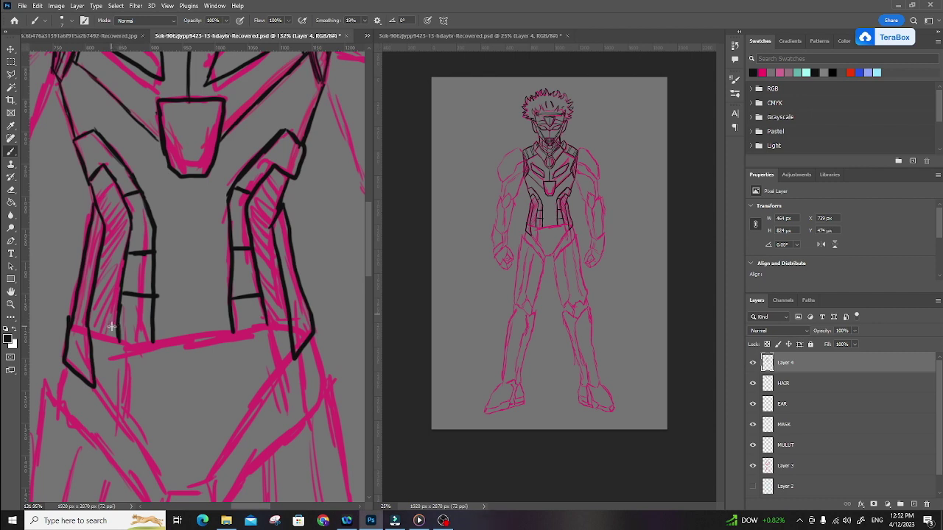
Ink the waistline between the side strips and the V-shaped lower outline of the pelvis plate.
{"action": "mouse_move", "coordinate": [89, 336]}
{"action": "left_mouse_down"}
{"action": "mouse_move", "coordinate": [153, 343]}
{"action": "mouse_move", "coordinate": [295, 327]}
{"action": "left_mouse_up"}
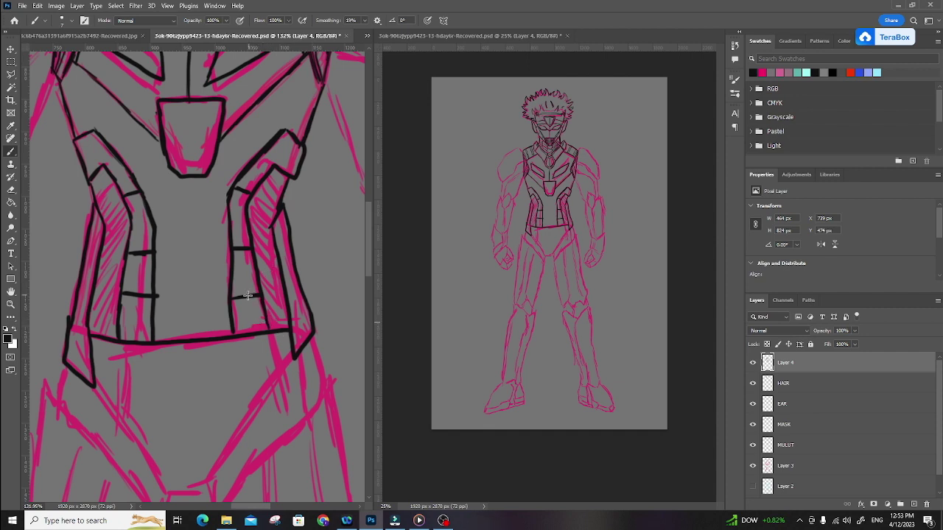
{"action": "left_click_drag", "start_coordinate": [207, 383], "coordinate": [215, 293]}
{"action": "mouse_move", "coordinate": [104, 283]}
{"action": "left_mouse_down"}
{"action": "mouse_move", "coordinate": [179, 395]}
{"action": "mouse_move", "coordinate": [211, 390]}
{"action": "mouse_move", "coordinate": [300, 260]}
{"action": "left_mouse_up"}
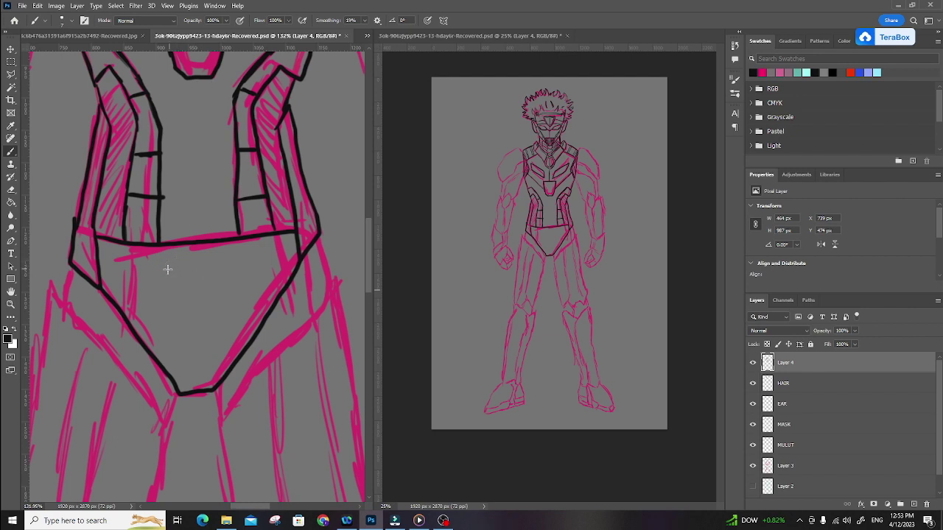
Ink the two short side seams and the vertical centre line on the pelvis plate.
{"action": "left_click_drag", "start_coordinate": [121, 241], "coordinate": [130, 328]}
{"action": "left_click_drag", "start_coordinate": [279, 234], "coordinate": [282, 294]}
{"action": "left_click_drag", "start_coordinate": [199, 249], "coordinate": [197, 392]}
Ink two pairs of parallel chevron lines meeting at the pelvis plate's centre line.
{"action": "mouse_move", "coordinate": [127, 246]}
{"action": "left_mouse_down"}
{"action": "mouse_move", "coordinate": [192, 303]}
{"action": "mouse_move", "coordinate": [232, 262]}
{"action": "mouse_move", "coordinate": [277, 237]}
{"action": "left_mouse_up"}
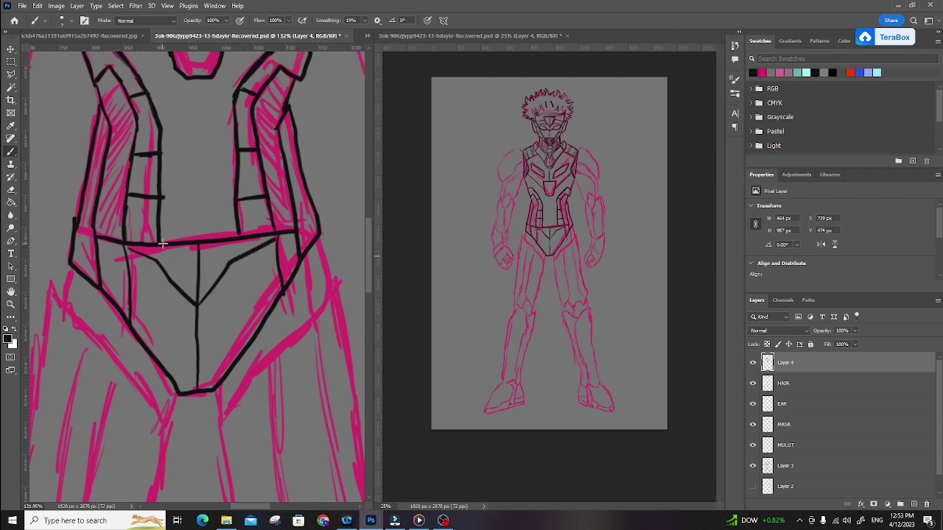
{"action": "mouse_move", "coordinate": [162, 255]}
{"action": "left_mouse_down"}
{"action": "mouse_move", "coordinate": [197, 298]}
{"action": "mouse_move", "coordinate": [227, 258]}
{"action": "mouse_move", "coordinate": [277, 236]}
{"action": "left_mouse_up"}
{"action": "mouse_move", "coordinate": [133, 278]}
{"action": "left_mouse_down"}
{"action": "mouse_move", "coordinate": [171, 300]}
{"action": "mouse_move", "coordinate": [197, 338]}
{"action": "mouse_move", "coordinate": [221, 302]}
{"action": "mouse_move", "coordinate": [271, 260]}
{"action": "left_mouse_up"}
{"action": "mouse_move", "coordinate": [131, 280]}
{"action": "left_mouse_down"}
{"action": "mouse_move", "coordinate": [170, 304]}
{"action": "mouse_move", "coordinate": [139, 288]}
{"action": "mouse_move", "coordinate": [168, 304]}
{"action": "mouse_move", "coordinate": [197, 348]}
{"action": "mouse_move", "coordinate": [235, 299]}
{"action": "mouse_move", "coordinate": [277, 269]}
{"action": "left_mouse_up"}
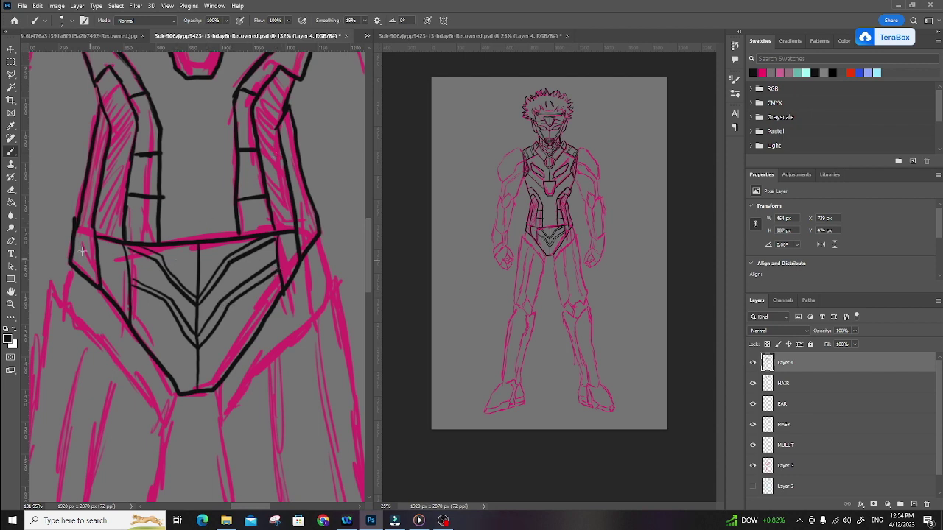
Fill both side waist panels with diagonal hatching strokes.
{"action": "left_click_drag", "start_coordinate": [121, 83], "coordinate": [104, 105]}
{"action": "mouse_move", "coordinate": [127, 99]}
{"action": "left_mouse_down"}
{"action": "mouse_move", "coordinate": [104, 136]}
{"action": "mouse_move", "coordinate": [108, 156]}
{"action": "mouse_move", "coordinate": [128, 163]}
{"action": "mouse_move", "coordinate": [107, 197]}
{"action": "mouse_move", "coordinate": [115, 201]}
{"action": "mouse_move", "coordinate": [103, 234]}
{"action": "left_mouse_up"}
{"action": "left_click_drag", "start_coordinate": [278, 81], "coordinate": [287, 92]}
{"action": "mouse_move", "coordinate": [268, 88]}
{"action": "left_mouse_down"}
{"action": "mouse_move", "coordinate": [285, 112]}
{"action": "mouse_move", "coordinate": [259, 115]}
{"action": "mouse_move", "coordinate": [278, 143]}
{"action": "mouse_move", "coordinate": [264, 151]}
{"action": "mouse_move", "coordinate": [283, 192]}
{"action": "mouse_move", "coordinate": [265, 197]}
{"action": "mouse_move", "coordinate": [290, 232]}
{"action": "mouse_move", "coordinate": [271, 189]}
{"action": "mouse_move", "coordinate": [287, 179]}
{"action": "mouse_move", "coordinate": [258, 137]}
{"action": "mouse_move", "coordinate": [277, 154]}
{"action": "left_mouse_up"}
{"action": "left_click_drag", "start_coordinate": [261, 125], "coordinate": [278, 143]}
{"action": "left_click_drag", "start_coordinate": [255, 112], "coordinate": [277, 130]}
Ink the outer hip panels along both sides of the pelvis plate, each ending in a lower point.
{"action": "left_click_drag", "start_coordinate": [232, 203], "coordinate": [252, 136]}
{"action": "left_click_drag", "start_coordinate": [236, 268], "coordinate": [235, 243]}
{"action": "left_click_drag", "start_coordinate": [219, 278], "coordinate": [228, 251]}
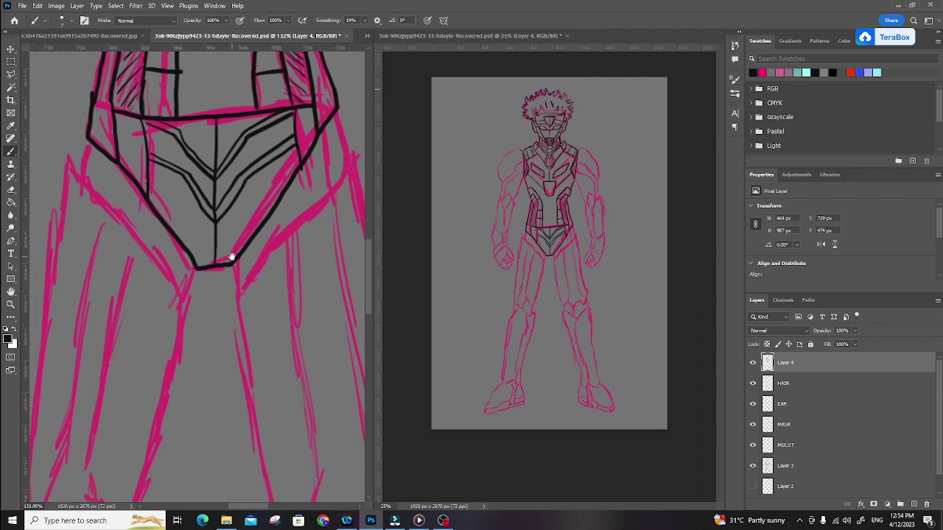
{"action": "mouse_move", "coordinate": [91, 145]}
{"action": "left_mouse_down"}
{"action": "mouse_move", "coordinate": [92, 182]}
{"action": "mouse_move", "coordinate": [80, 175]}
{"action": "mouse_move", "coordinate": [188, 296]}
{"action": "mouse_move", "coordinate": [199, 267]}
{"action": "left_mouse_up"}
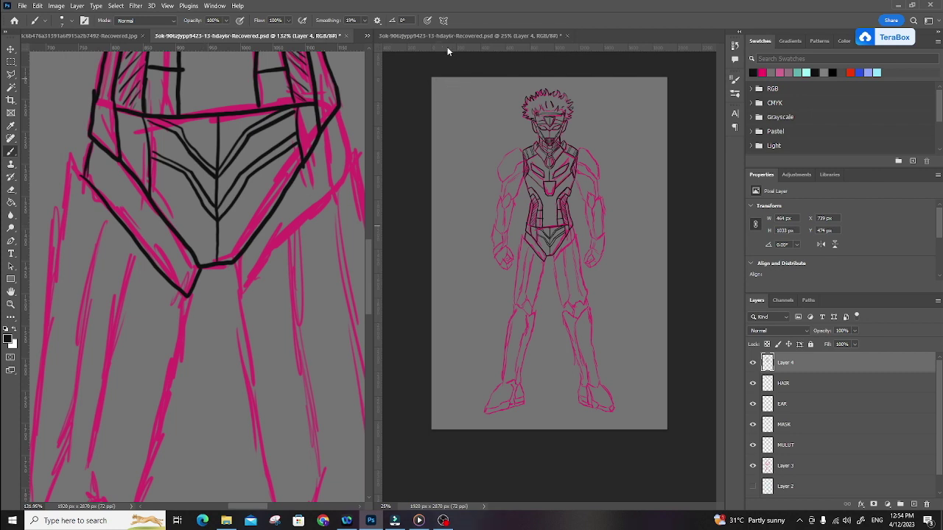
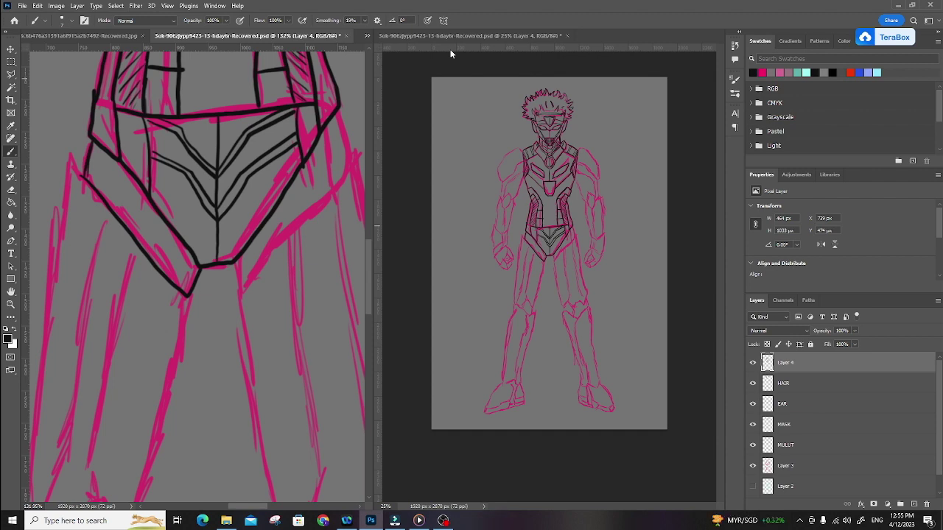
{"action": "left_click_drag", "start_coordinate": [237, 261], "coordinate": [238, 295]}
{"action": "left_click", "coordinate": [252, 274], "text": "ctrl"}
{"action": "mouse_move", "coordinate": [268, 262]}
{"action": "left_mouse_down"}
{"action": "mouse_move", "coordinate": [202, 338]}
{"action": "mouse_move", "coordinate": [229, 427]}
{"action": "mouse_move", "coordinate": [198, 209]}
{"action": "mouse_move", "coordinate": [203, 243]}
{"action": "left_mouse_up"}
{"action": "left_click", "coordinate": [220, 309], "text": "ctrl"}
{"action": "mouse_move", "coordinate": [186, 366]}
{"action": "left_mouse_down"}
{"action": "mouse_move", "coordinate": [227, 307]}
{"action": "mouse_move", "coordinate": [281, 257]}
{"action": "mouse_move", "coordinate": [274, 202]}
{"action": "left_mouse_up"}
Hide the crimson sketch on Layer 3 to examine the torso line art, and show it again.
{"action": "scroll", "coordinate": [248, 324], "scroll_direction": "down", "scroll_amount": 4}
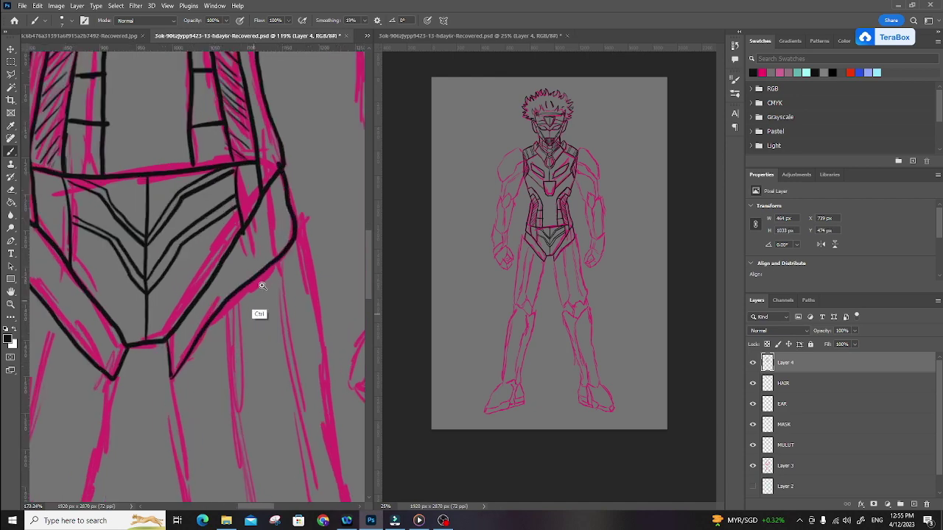
{"action": "left_click_drag", "start_coordinate": [291, 253], "coordinate": [314, 296]}
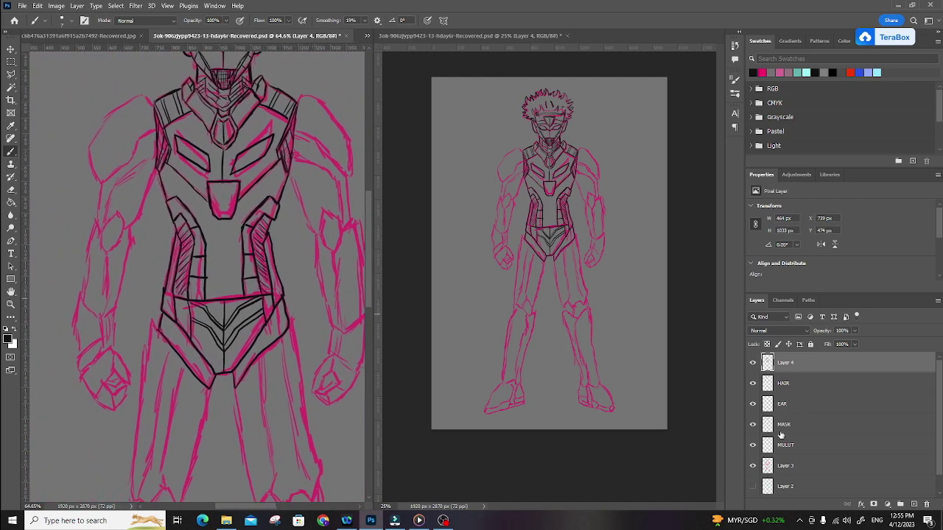
{"action": "left_click", "coordinate": [754, 465]}
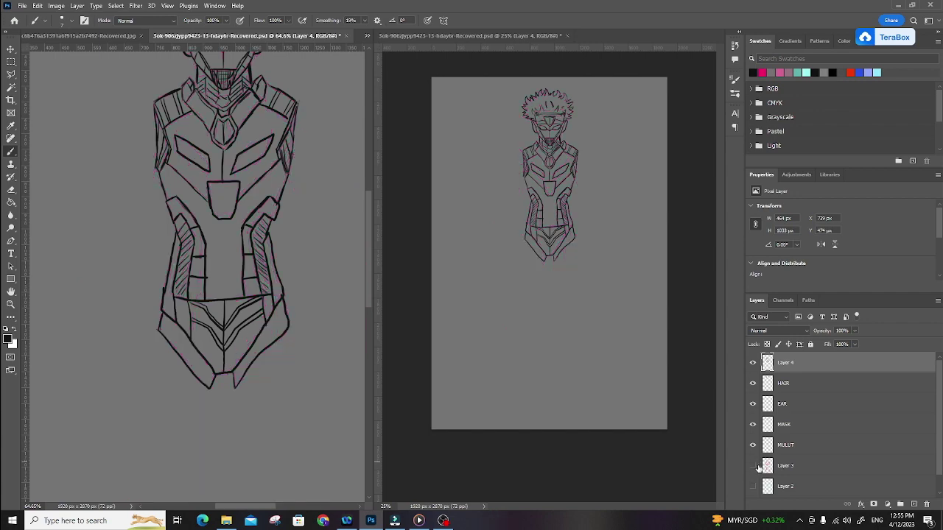
{"action": "left_click", "coordinate": [753, 466]}
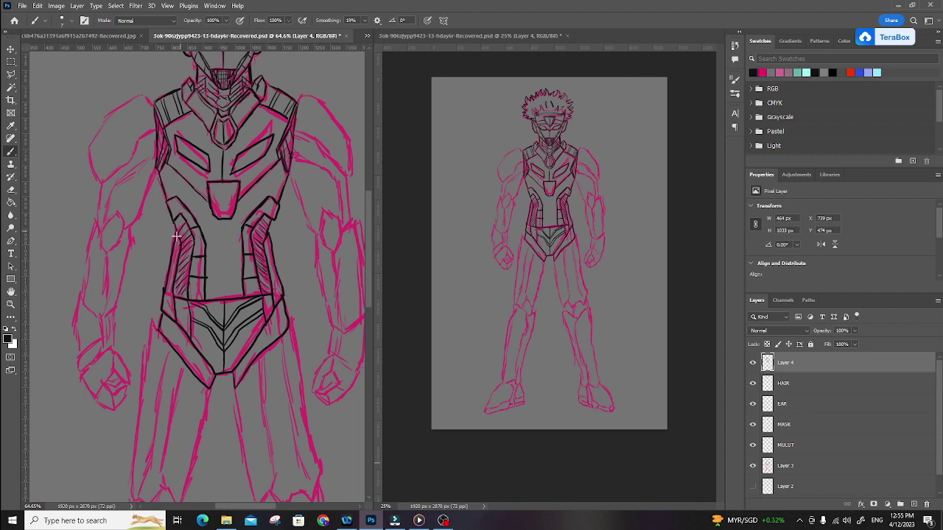
Add a new layer above Layer 4 and ink the outline of the left-hand shoulder pad.
{"action": "left_click_drag", "start_coordinate": [172, 267], "coordinate": [179, 293]}
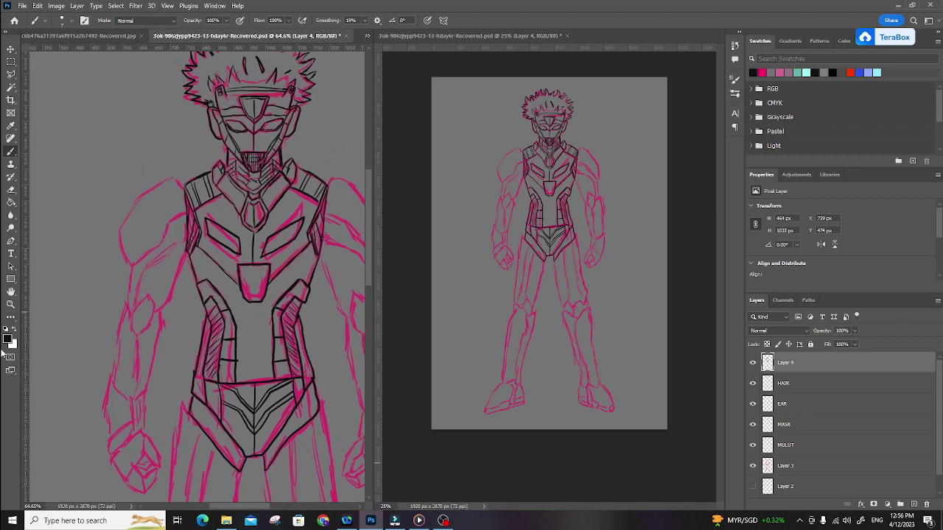
{"action": "left_click", "coordinate": [913, 504]}
{"action": "mouse_move", "coordinate": [184, 189]}
{"action": "left_mouse_down"}
{"action": "mouse_move", "coordinate": [175, 177]}
{"action": "mouse_move", "coordinate": [133, 200]}
{"action": "mouse_move", "coordinate": [119, 234]}
{"action": "mouse_move", "coordinate": [131, 265]}
{"action": "mouse_move", "coordinate": [193, 206]}
{"action": "left_mouse_up"}
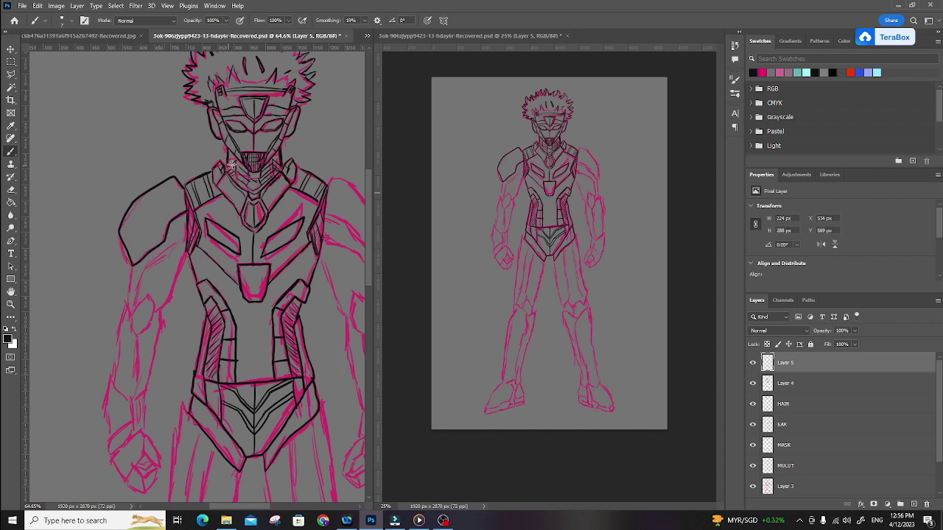
Ink the dividing seam, curved stripes and small round bolt on the left-hand shoulder pad.
{"action": "mouse_move", "coordinate": [122, 231]}
{"action": "left_mouse_down"}
{"action": "mouse_move", "coordinate": [171, 223]}
{"action": "mouse_move", "coordinate": [150, 211]}
{"action": "mouse_move", "coordinate": [157, 219]}
{"action": "mouse_move", "coordinate": [183, 189]}
{"action": "left_mouse_up"}
{"action": "left_click_drag", "start_coordinate": [155, 217], "coordinate": [175, 186]}
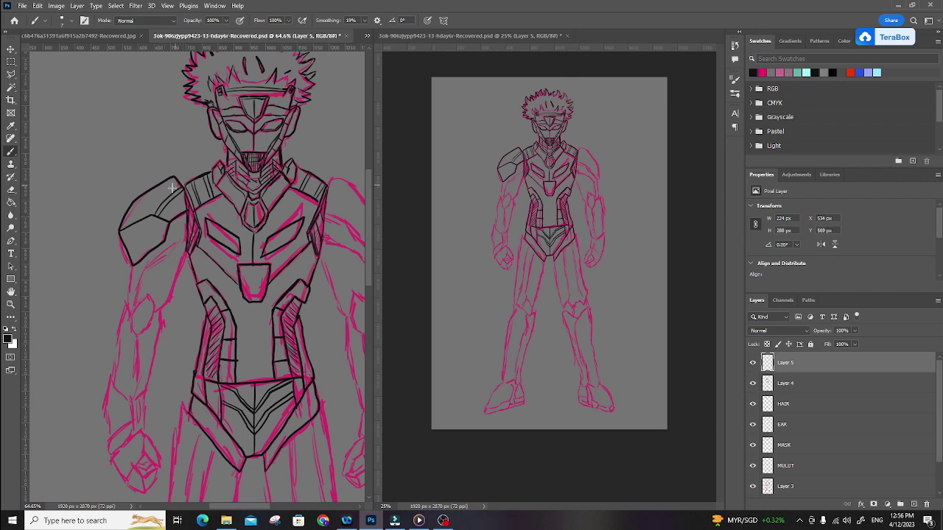
{"action": "mouse_move", "coordinate": [137, 221]}
{"action": "left_mouse_down"}
{"action": "mouse_move", "coordinate": [138, 237]}
{"action": "mouse_move", "coordinate": [149, 242]}
{"action": "mouse_move", "coordinate": [151, 231]}
{"action": "left_mouse_up"}
Ink the outline of the right-hand shoulder pad, redoing the first stroke.
{"action": "left_click_drag", "start_coordinate": [264, 184], "coordinate": [227, 216]}
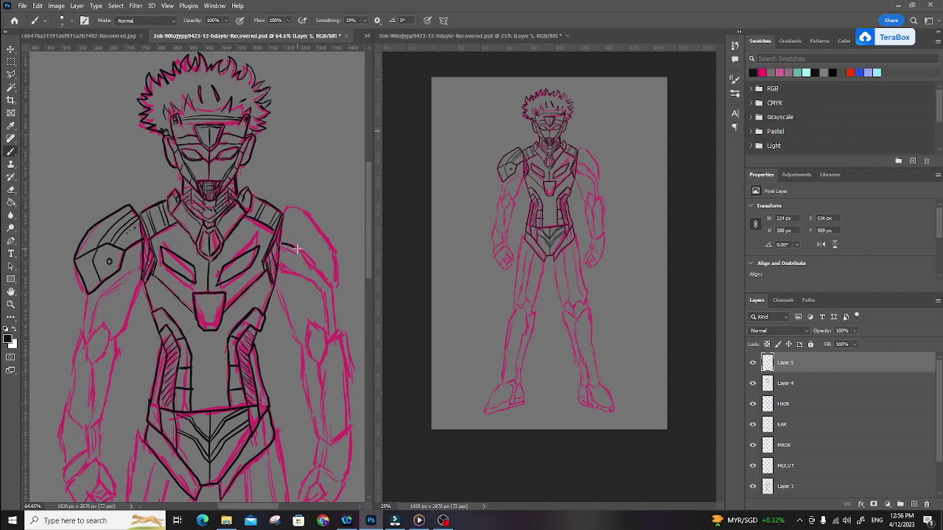
{"action": "mouse_move", "coordinate": [307, 266]}
{"action": "left_mouse_down"}
{"action": "mouse_move", "coordinate": [336, 286]}
{"action": "mouse_move", "coordinate": [350, 261]}
{"action": "mouse_move", "coordinate": [289, 203]}
{"action": "left_mouse_up"}
{"action": "key", "text": "ctrl+z"}
{"action": "left_click_drag", "start_coordinate": [299, 243], "coordinate": [335, 285]}
{"action": "mouse_move", "coordinate": [283, 211]}
{"action": "left_mouse_down"}
{"action": "mouse_move", "coordinate": [301, 207]}
{"action": "mouse_move", "coordinate": [341, 240]}
{"action": "mouse_move", "coordinate": [335, 286]}
{"action": "left_mouse_up"}
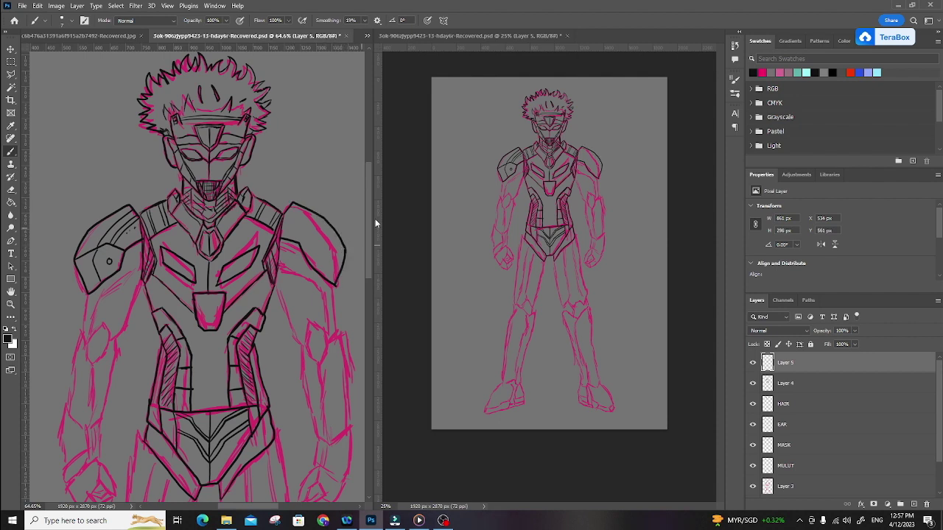
Ink the dividing seam, round bolt, curved stripes and small dots on the right-hand shoulder pad.
{"action": "left_click_drag", "start_coordinate": [300, 243], "coordinate": [348, 256]}
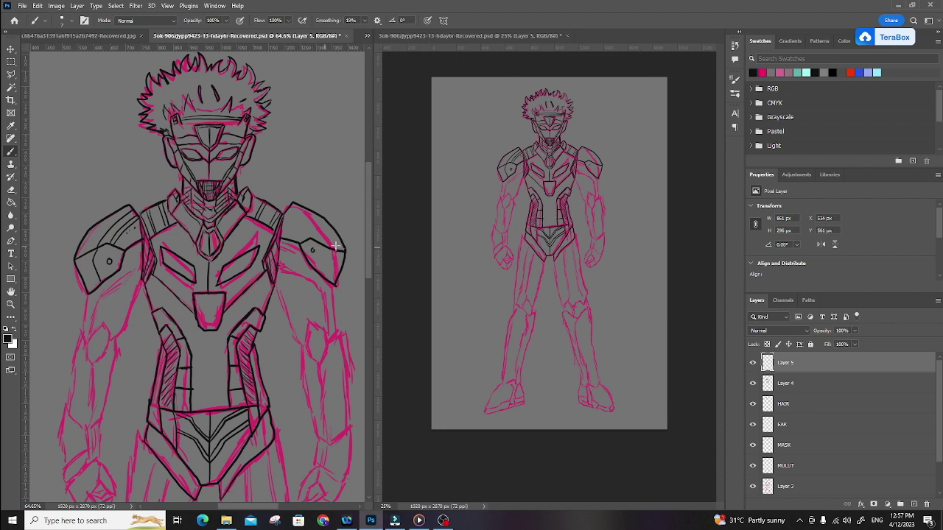
{"action": "left_click_drag", "start_coordinate": [324, 246], "coordinate": [333, 284]}
{"action": "left_click_drag", "start_coordinate": [293, 205], "coordinate": [328, 246]}
{"action": "left_click_drag", "start_coordinate": [286, 215], "coordinate": [309, 242]}
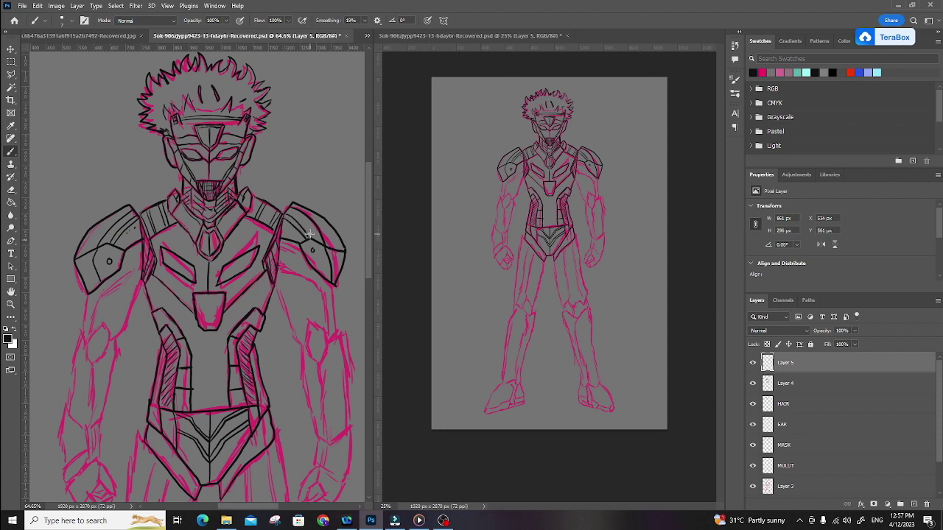
{"action": "left_click", "coordinate": [289, 227]}
{"action": "left_click", "coordinate": [292, 229]}
{"action": "left_click", "coordinate": [295, 232]}
On Layer 4, ink an inner border and pointed fangs inside the trapezoid plate below the chest.
{"action": "left_click", "coordinate": [810, 387]}
{"action": "mouse_move", "coordinate": [196, 297]}
{"action": "left_mouse_down"}
{"action": "mouse_move", "coordinate": [203, 328]}
{"action": "mouse_move", "coordinate": [197, 299]}
{"action": "mouse_move", "coordinate": [221, 295]}
{"action": "mouse_move", "coordinate": [217, 324]}
{"action": "left_mouse_up"}
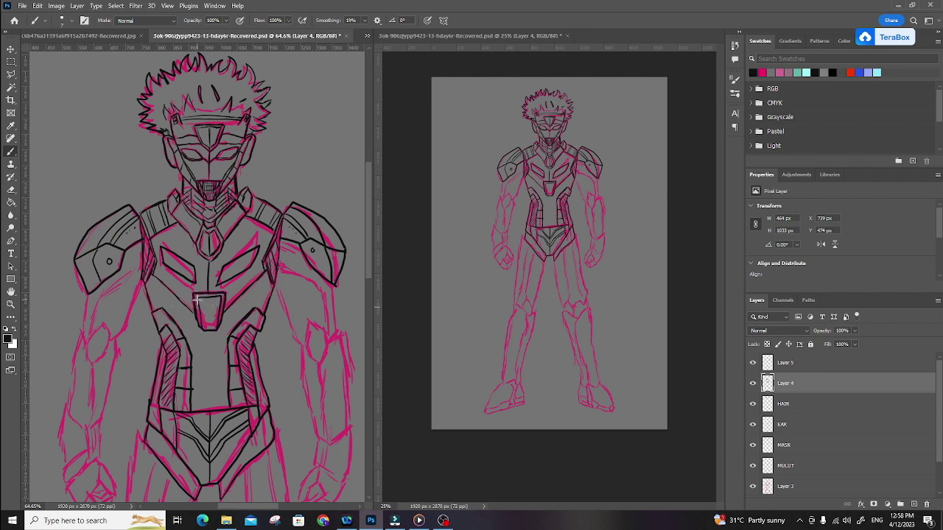
{"action": "mouse_move", "coordinate": [200, 297]}
{"action": "left_mouse_down"}
{"action": "mouse_move", "coordinate": [202, 309]}
{"action": "mouse_move", "coordinate": [219, 297]}
{"action": "left_mouse_up"}
{"action": "left_click_drag", "start_coordinate": [204, 328], "coordinate": [206, 321]}
On Layer 5, ink a second overlapping armour plate beneath each shoulder pad.
{"action": "left_click", "coordinate": [782, 368]}
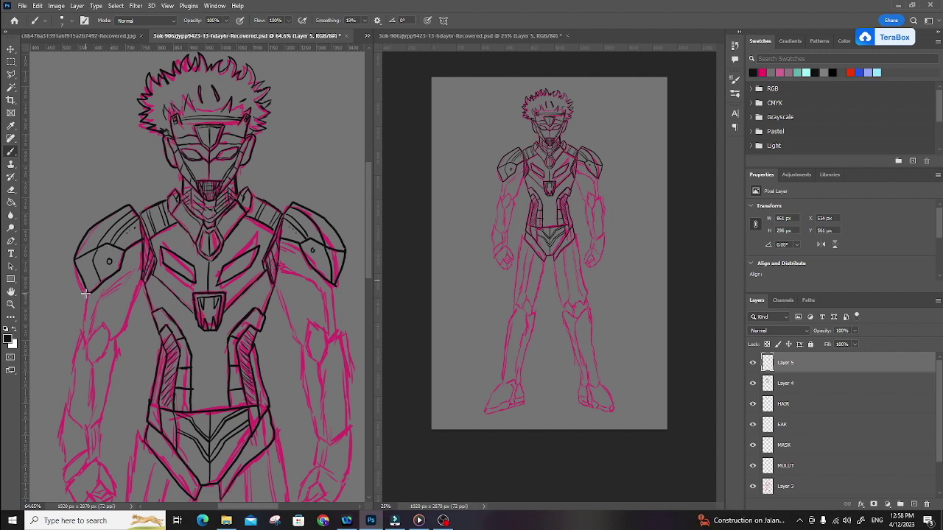
{"action": "mouse_move", "coordinate": [87, 293]}
{"action": "left_mouse_down"}
{"action": "mouse_move", "coordinate": [83, 322]}
{"action": "mouse_move", "coordinate": [149, 263]}
{"action": "left_mouse_up"}
{"action": "mouse_move", "coordinate": [286, 270]}
{"action": "left_mouse_down"}
{"action": "mouse_move", "coordinate": [339, 303]}
{"action": "mouse_move", "coordinate": [337, 284]}
{"action": "left_mouse_up"}
{"action": "mouse_move", "coordinate": [86, 307]}
{"action": "left_mouse_down"}
{"action": "mouse_move", "coordinate": [148, 256]}
{"action": "mouse_move", "coordinate": [142, 248]}
{"action": "left_mouse_up"}
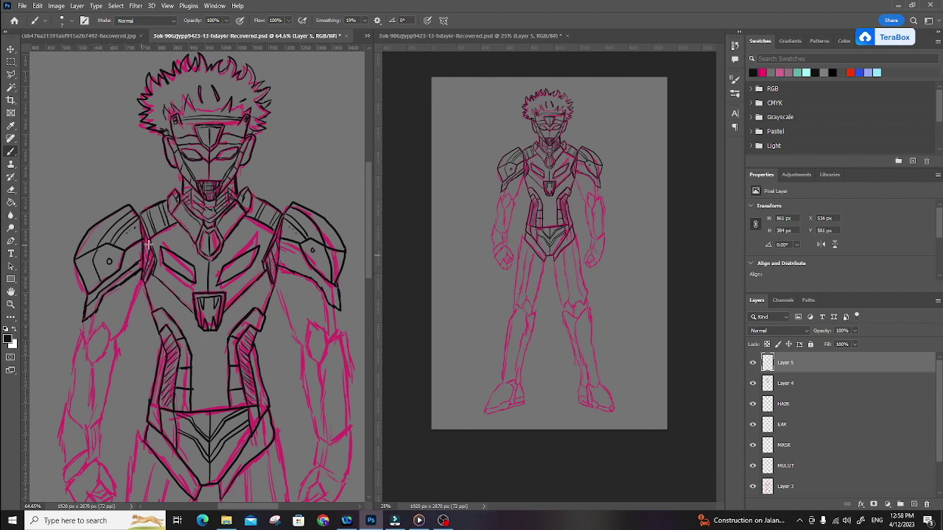
Ink the left-hand upper arm below the shoulder plates, with a pointed, hatched elbow guard.
{"action": "left_click_drag", "start_coordinate": [280, 252], "coordinate": [335, 294]}
{"action": "mouse_move", "coordinate": [86, 321]}
{"action": "left_mouse_down"}
{"action": "mouse_move", "coordinate": [82, 340]}
{"action": "mouse_move", "coordinate": [95, 314]}
{"action": "mouse_move", "coordinate": [86, 341]}
{"action": "mouse_move", "coordinate": [108, 336]}
{"action": "mouse_move", "coordinate": [96, 366]}
{"action": "mouse_move", "coordinate": [144, 273]}
{"action": "left_mouse_up"}
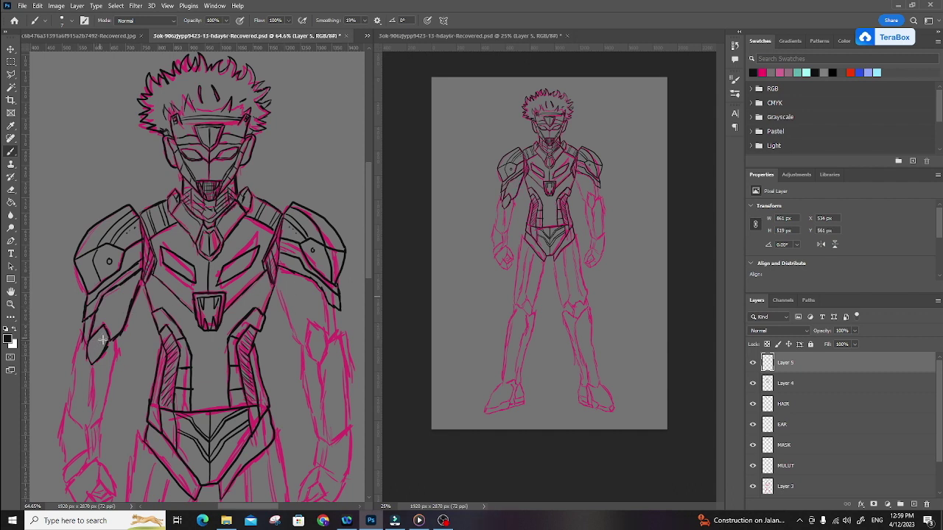
{"action": "left_click_drag", "start_coordinate": [97, 333], "coordinate": [98, 361]}
{"action": "left_click_drag", "start_coordinate": [107, 324], "coordinate": [140, 277]}
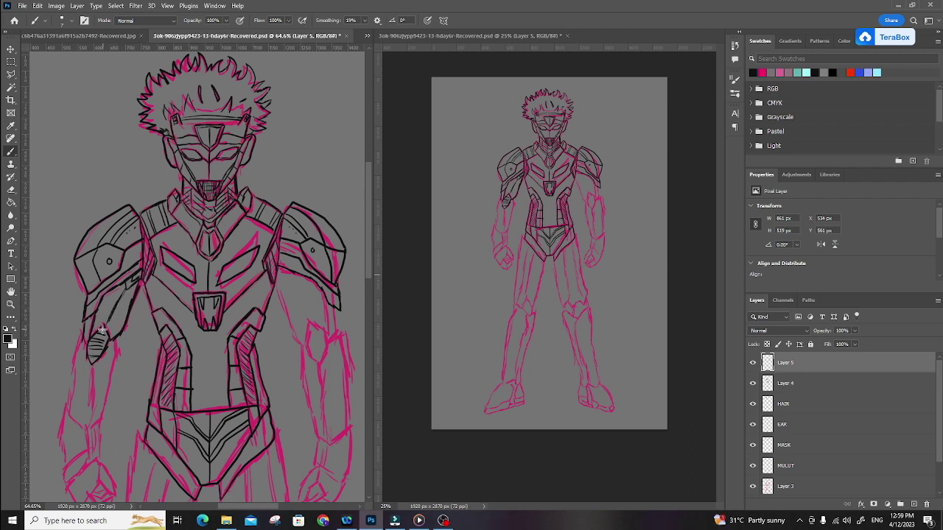
Ink the right-hand upper arm contours, a hatched pointed elbow guard and a small triangular detail under the shoulder plate.
{"action": "scroll", "coordinate": [160, 311], "scroll_direction": "down", "scroll_amount": 2}
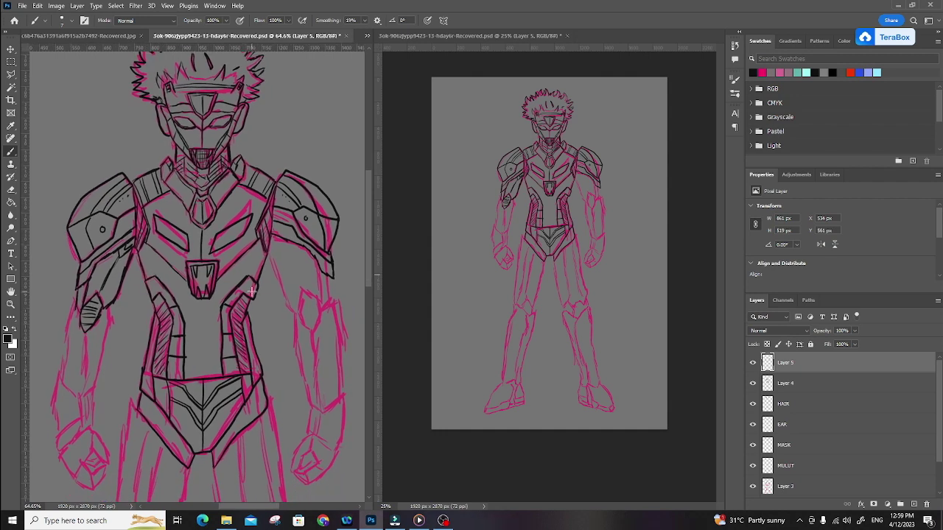
{"action": "mouse_move", "coordinate": [270, 256]}
{"action": "left_mouse_down"}
{"action": "mouse_move", "coordinate": [300, 316]}
{"action": "mouse_move", "coordinate": [304, 291]}
{"action": "mouse_move", "coordinate": [318, 302]}
{"action": "mouse_move", "coordinate": [299, 313]}
{"action": "mouse_move", "coordinate": [309, 330]}
{"action": "mouse_move", "coordinate": [329, 283]}
{"action": "mouse_move", "coordinate": [316, 304]}
{"action": "left_mouse_up"}
{"action": "mouse_move", "coordinate": [304, 318]}
{"action": "left_mouse_down"}
{"action": "mouse_move", "coordinate": [319, 310]}
{"action": "mouse_move", "coordinate": [309, 321]}
{"action": "left_mouse_up"}
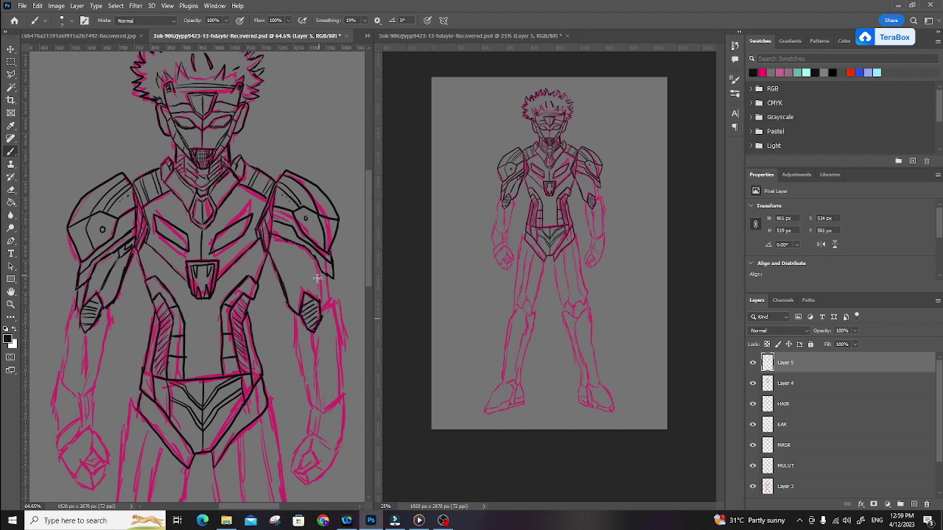
{"action": "mouse_move", "coordinate": [322, 273]}
{"action": "left_mouse_down"}
{"action": "mouse_move", "coordinate": [322, 307]}
{"action": "mouse_move", "coordinate": [333, 291]}
{"action": "mouse_move", "coordinate": [332, 301]}
{"action": "mouse_move", "coordinate": [330, 278]}
{"action": "left_mouse_up"}
{"action": "mouse_move", "coordinate": [274, 246]}
{"action": "left_mouse_down"}
{"action": "mouse_move", "coordinate": [279, 255]}
{"action": "mouse_move", "coordinate": [290, 242]}
{"action": "mouse_move", "coordinate": [302, 291]}
{"action": "left_mouse_up"}
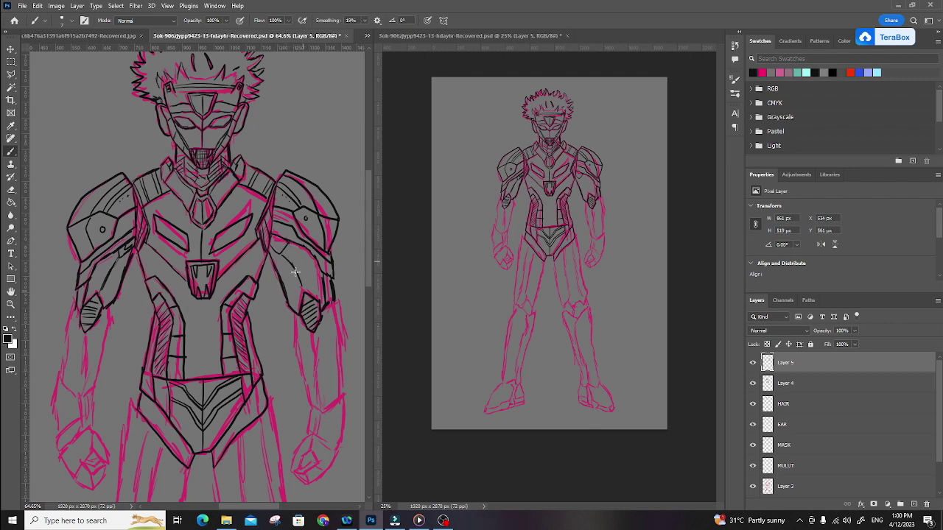
{"action": "mouse_move", "coordinate": [274, 237]}
{"action": "left_mouse_down"}
{"action": "mouse_move", "coordinate": [280, 249]}
{"action": "mouse_move", "coordinate": [287, 242]}
{"action": "left_mouse_up"}
Ink the left-hand forearm armour outline from elbow to wrist, with inner panel lines and a wrist band.
{"action": "mouse_move", "coordinate": [74, 297]}
{"action": "left_mouse_down"}
{"action": "mouse_move", "coordinate": [56, 387]}
{"action": "mouse_move", "coordinate": [83, 381]}
{"action": "mouse_move", "coordinate": [91, 333]}
{"action": "left_mouse_up"}
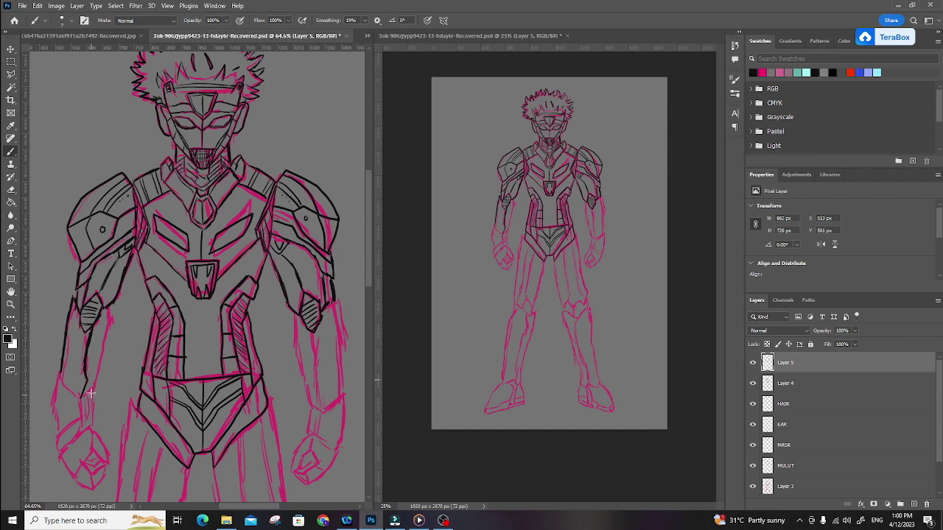
{"action": "mouse_move", "coordinate": [82, 394]}
{"action": "left_mouse_down"}
{"action": "mouse_move", "coordinate": [82, 428]}
{"action": "mouse_move", "coordinate": [60, 450]}
{"action": "mouse_move", "coordinate": [60, 372]}
{"action": "left_mouse_up"}
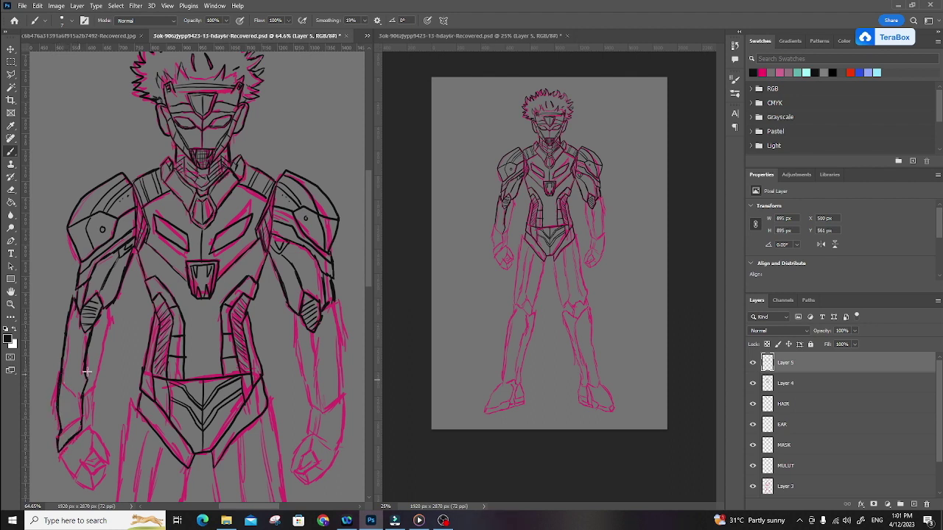
{"action": "left_click_drag", "start_coordinate": [81, 433], "coordinate": [106, 304]}
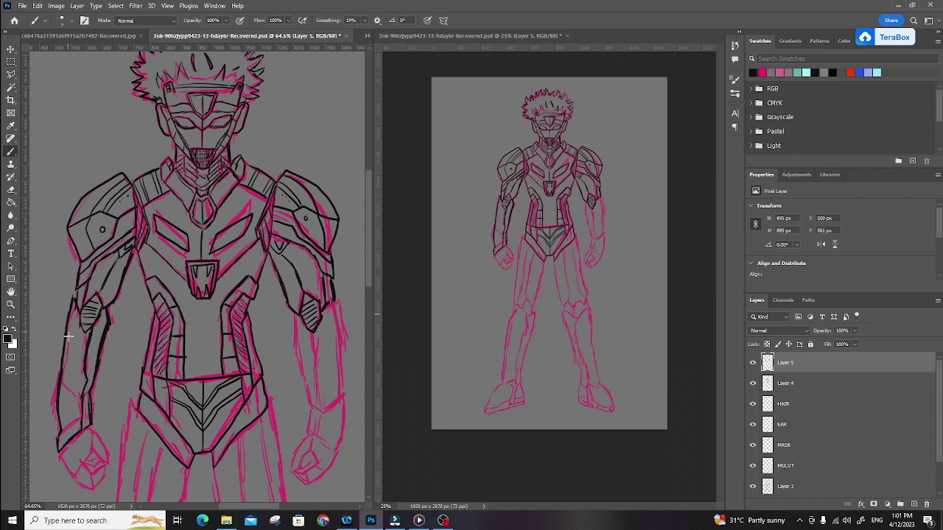
{"action": "mouse_move", "coordinate": [66, 335]}
{"action": "left_mouse_down"}
{"action": "mouse_move", "coordinate": [86, 382]}
{"action": "mouse_move", "coordinate": [64, 388]}
{"action": "left_mouse_up"}
{"action": "left_click_drag", "start_coordinate": [59, 440], "coordinate": [81, 420]}
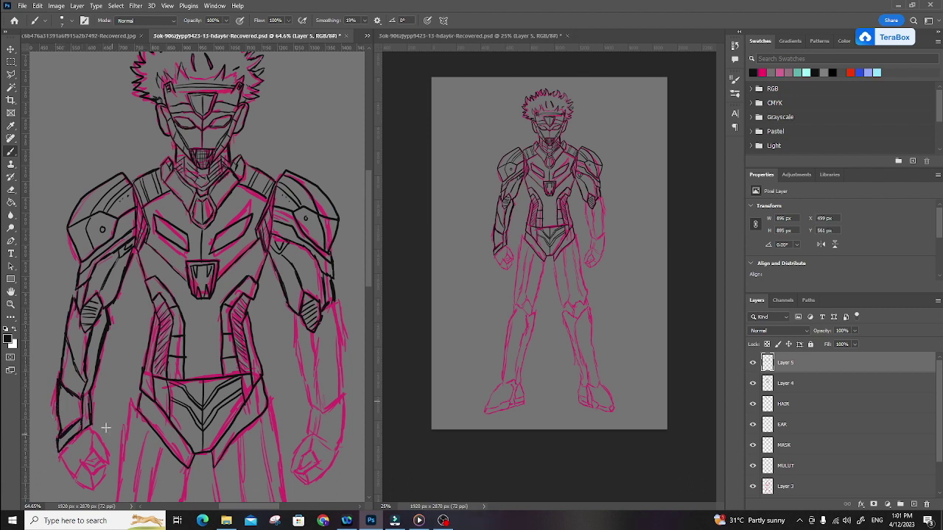
{"action": "mouse_move", "coordinate": [94, 334]}
{"action": "left_mouse_down"}
{"action": "mouse_move", "coordinate": [98, 357]}
{"action": "mouse_move", "coordinate": [106, 318]}
{"action": "left_mouse_up"}
{"action": "mouse_move", "coordinate": [86, 374]}
{"action": "left_mouse_down"}
{"action": "mouse_move", "coordinate": [95, 355]}
{"action": "mouse_move", "coordinate": [86, 420]}
{"action": "mouse_move", "coordinate": [88, 375]}
{"action": "left_mouse_up"}
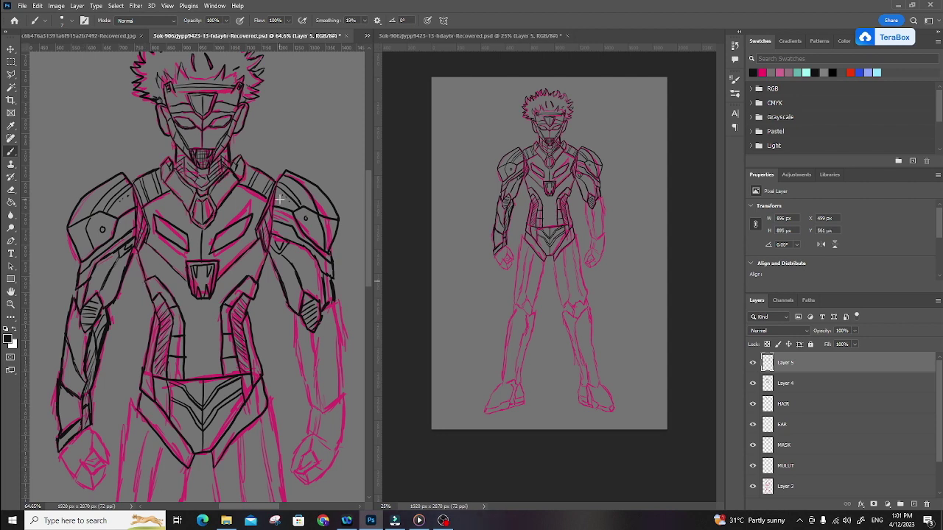
{"action": "left_click_drag", "start_coordinate": [368, 267], "coordinate": [383, 310]}
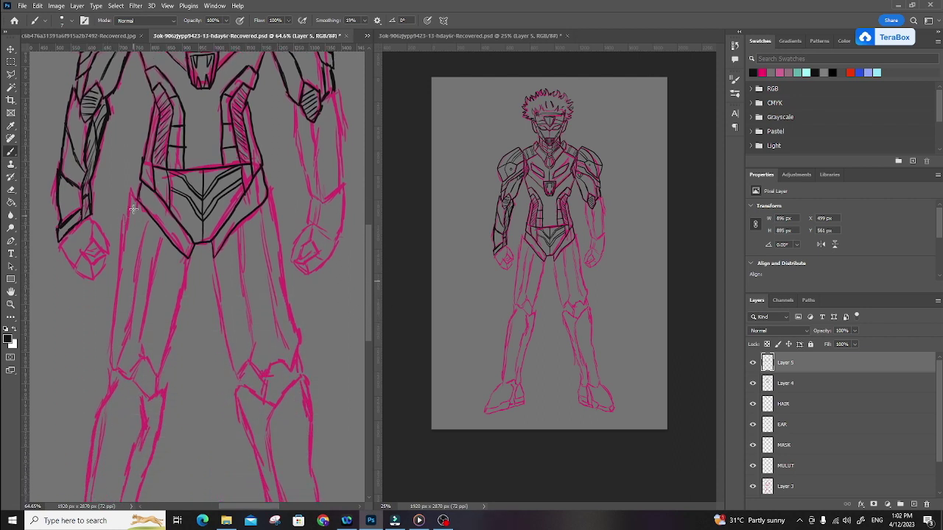
{"action": "left_click_drag", "start_coordinate": [142, 191], "coordinate": [150, 213]}
{"action": "left_click_drag", "start_coordinate": [147, 193], "coordinate": [160, 224]}
{"action": "left_click_drag", "start_coordinate": [160, 201], "coordinate": [184, 246]}
{"action": "left_click_drag", "start_coordinate": [173, 224], "coordinate": [190, 257]}
{"action": "key", "text": "ctrl+z"}
{"action": "key", "text": "ctrl+z"}
{"action": "key", "text": "ctrl+z"}
{"action": "key", "text": "ctrl+z"}
{"action": "key", "text": "ctrl+z"}
{"action": "key", "text": "ctrl+z"}
{"action": "key", "text": "ctrl+z"}
On Layer 4, hatch the slanted side panels of the pelvis armour with parallel strokes.
{"action": "left_click", "coordinate": [794, 383]}
{"action": "left_click_drag", "start_coordinate": [138, 195], "coordinate": [151, 208]}
{"action": "left_click_drag", "start_coordinate": [144, 190], "coordinate": [162, 229]}
{"action": "left_click_drag", "start_coordinate": [162, 210], "coordinate": [185, 253]}
{"action": "left_click_drag", "start_coordinate": [178, 235], "coordinate": [186, 256]}
{"action": "left_click_drag", "start_coordinate": [224, 230], "coordinate": [221, 247]}
{"action": "left_click_drag", "start_coordinate": [254, 180], "coordinate": [229, 234]}
{"action": "left_click_drag", "start_coordinate": [265, 165], "coordinate": [255, 215]}
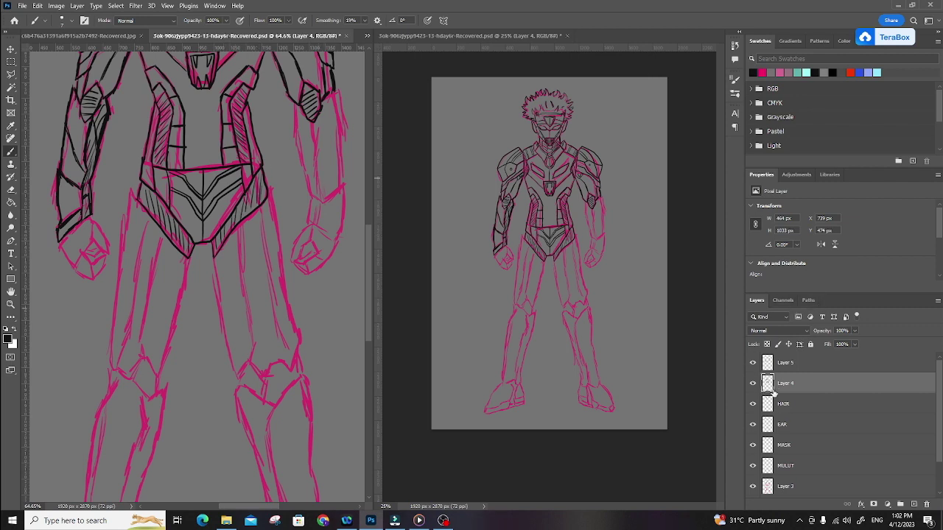
On Layer 5, ink the right-hand forearm armour outline from elbow to wrist.
{"action": "left_click", "coordinate": [800, 363]}
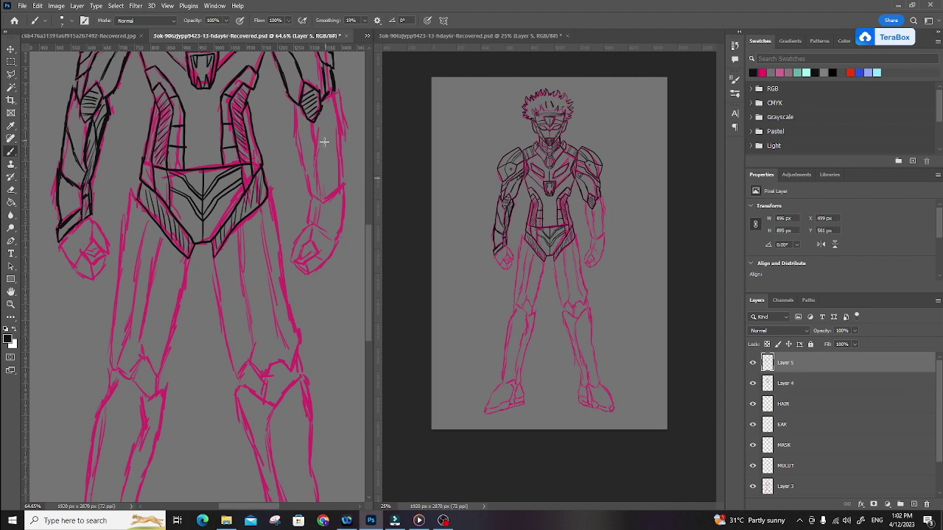
{"action": "left_click_drag", "start_coordinate": [310, 221], "coordinate": [307, 191]}
{"action": "left_click_drag", "start_coordinate": [295, 123], "coordinate": [305, 197]}
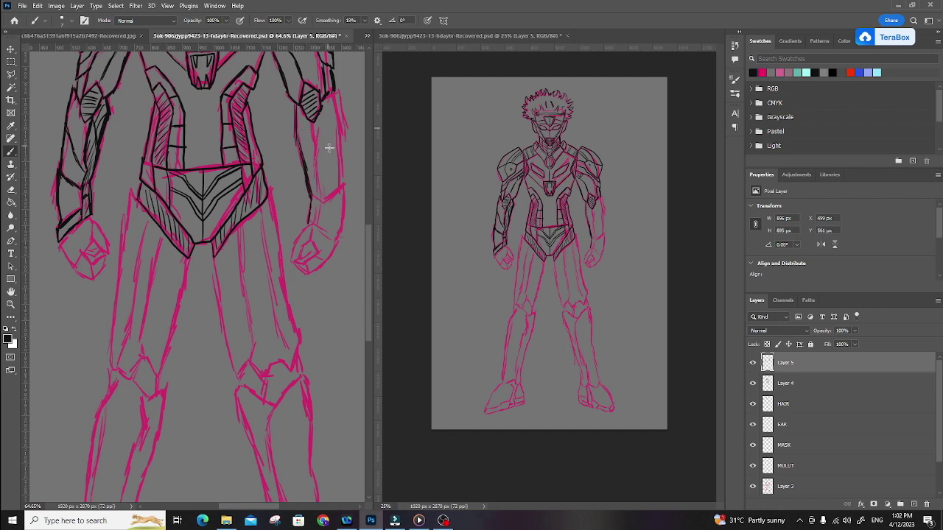
{"action": "mouse_move", "coordinate": [336, 88]}
{"action": "left_mouse_down"}
{"action": "mouse_move", "coordinate": [339, 238]}
{"action": "mouse_move", "coordinate": [322, 218]}
{"action": "mouse_move", "coordinate": [319, 227]}
{"action": "mouse_move", "coordinate": [306, 118]}
{"action": "left_mouse_up"}
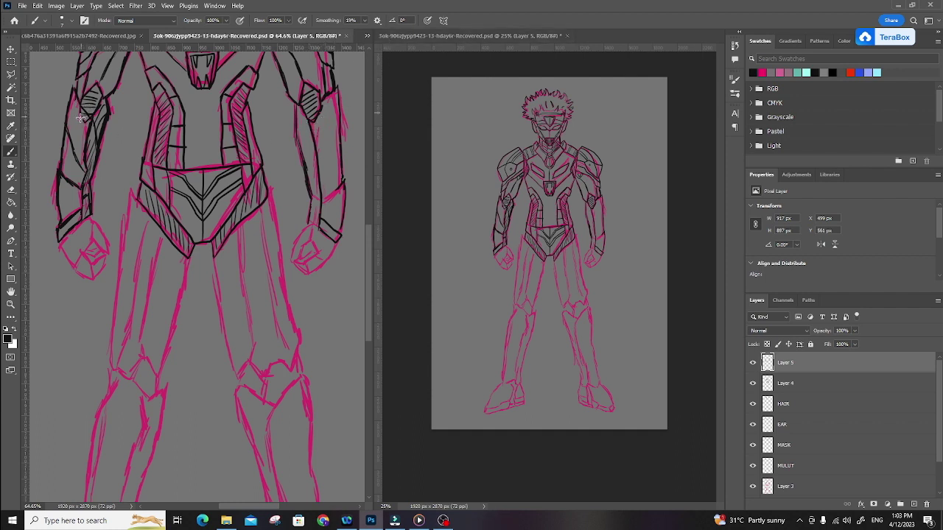
Erase the stray overlapping lines at the elbows with an adjusted eraser size, and return to the brush.
{"action": "key", "text": "e"}
{"action": "left_click", "coordinate": [71, 21]}
{"action": "left_click_drag", "start_coordinate": [70, 54], "coordinate": [62, 54]}
{"action": "left_click", "coordinate": [112, 229]}
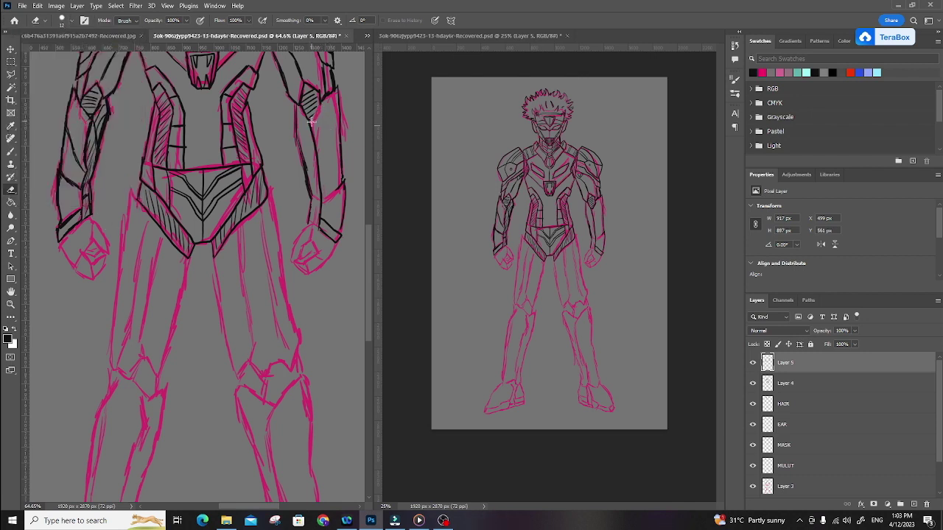
{"action": "key", "text": "b"}
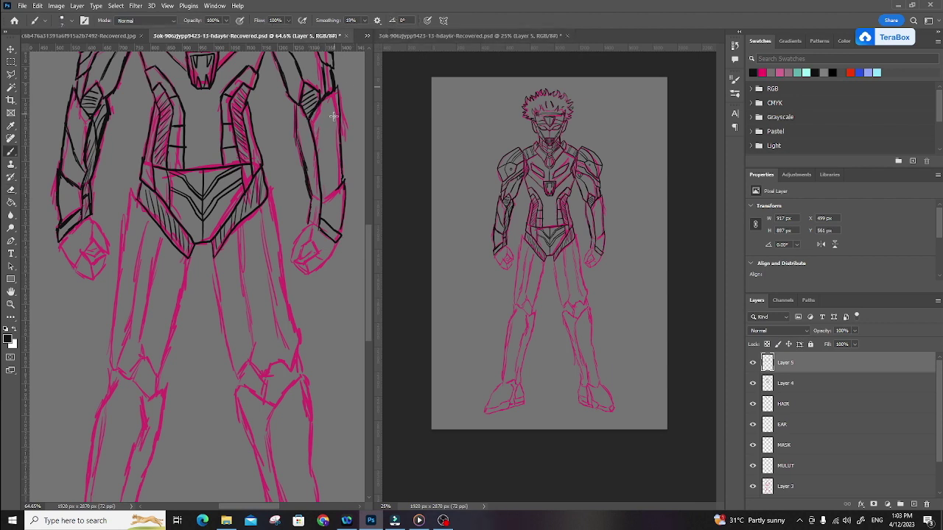
Ink the diagonal panel lines and inner wrist details on the right-hand forearm.
{"action": "left_click_drag", "start_coordinate": [322, 199], "coordinate": [337, 186]}
{"action": "mouse_move", "coordinate": [326, 151]}
{"action": "left_mouse_down"}
{"action": "mouse_move", "coordinate": [320, 162]}
{"action": "mouse_move", "coordinate": [340, 131]}
{"action": "mouse_move", "coordinate": [315, 151]}
{"action": "left_mouse_up"}
{"action": "right_click", "coordinate": [313, 204]}
{"action": "left_click_drag", "start_coordinate": [312, 203], "coordinate": [319, 229]}
{"action": "right_click", "coordinate": [314, 228]}
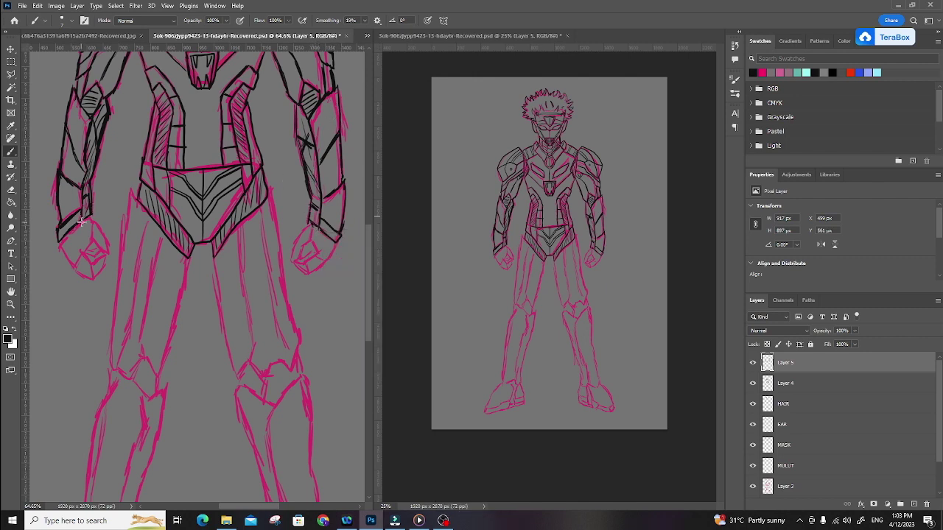
Ink both clenched fists with their finger divisions, redoing a faulty stroke on the left-hand one.
{"action": "mouse_move", "coordinate": [88, 216]}
{"action": "left_mouse_down"}
{"action": "mouse_move", "coordinate": [56, 246]}
{"action": "mouse_move", "coordinate": [68, 244]}
{"action": "mouse_move", "coordinate": [59, 245]}
{"action": "mouse_move", "coordinate": [67, 263]}
{"action": "mouse_move", "coordinate": [95, 227]}
{"action": "mouse_move", "coordinate": [106, 254]}
{"action": "mouse_move", "coordinate": [90, 216]}
{"action": "mouse_move", "coordinate": [104, 237]}
{"action": "left_mouse_up"}
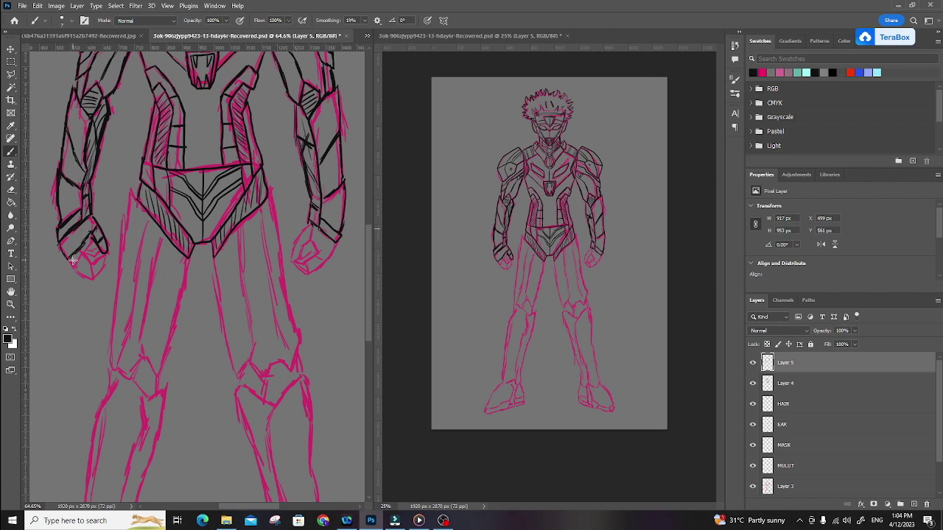
{"action": "key", "text": "ctrl+z"}
{"action": "mouse_move", "coordinate": [66, 257]}
{"action": "left_mouse_down"}
{"action": "mouse_move", "coordinate": [93, 279]}
{"action": "mouse_move", "coordinate": [105, 261]}
{"action": "mouse_move", "coordinate": [91, 266]}
{"action": "mouse_move", "coordinate": [93, 281]}
{"action": "mouse_move", "coordinate": [83, 253]}
{"action": "mouse_move", "coordinate": [75, 269]}
{"action": "mouse_move", "coordinate": [99, 255]}
{"action": "left_mouse_up"}
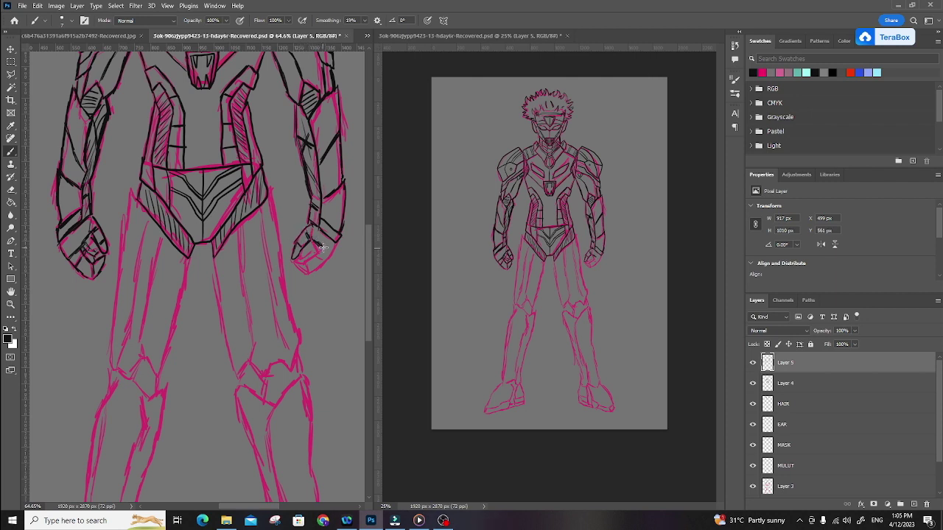
{"action": "mouse_move", "coordinate": [297, 260]}
{"action": "left_mouse_down"}
{"action": "mouse_move", "coordinate": [306, 272]}
{"action": "mouse_move", "coordinate": [332, 247]}
{"action": "mouse_move", "coordinate": [301, 256]}
{"action": "mouse_move", "coordinate": [309, 246]}
{"action": "mouse_move", "coordinate": [308, 261]}
{"action": "left_mouse_up"}
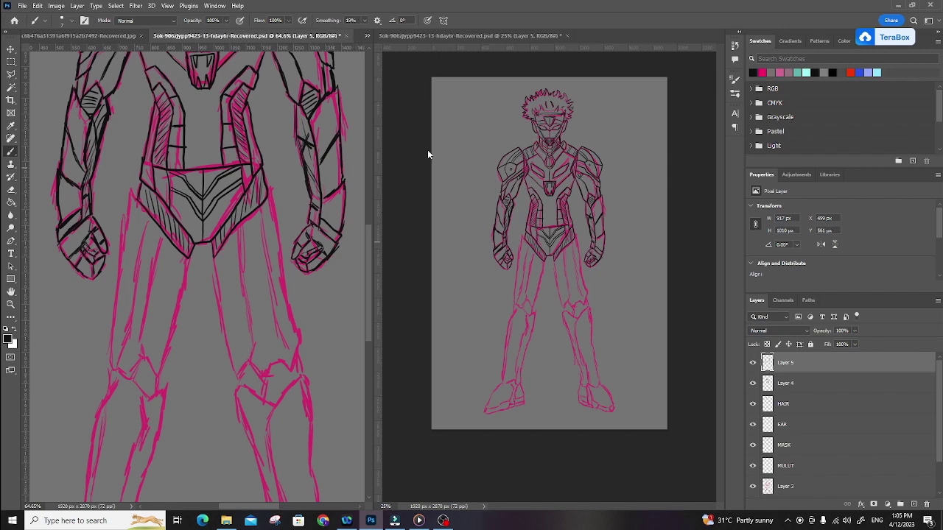
On a new layer above Layer 5, ink the outer contours of both thighs.
{"action": "mouse_move", "coordinate": [295, 221]}
{"action": "left_mouse_down"}
{"action": "mouse_move", "coordinate": [300, 283]}
{"action": "mouse_move", "coordinate": [290, 308]}
{"action": "mouse_move", "coordinate": [285, 236]}
{"action": "mouse_move", "coordinate": [281, 265]}
{"action": "left_mouse_up"}
{"action": "scroll", "coordinate": [282, 265], "scroll_direction": "down", "scroll_amount": 5}
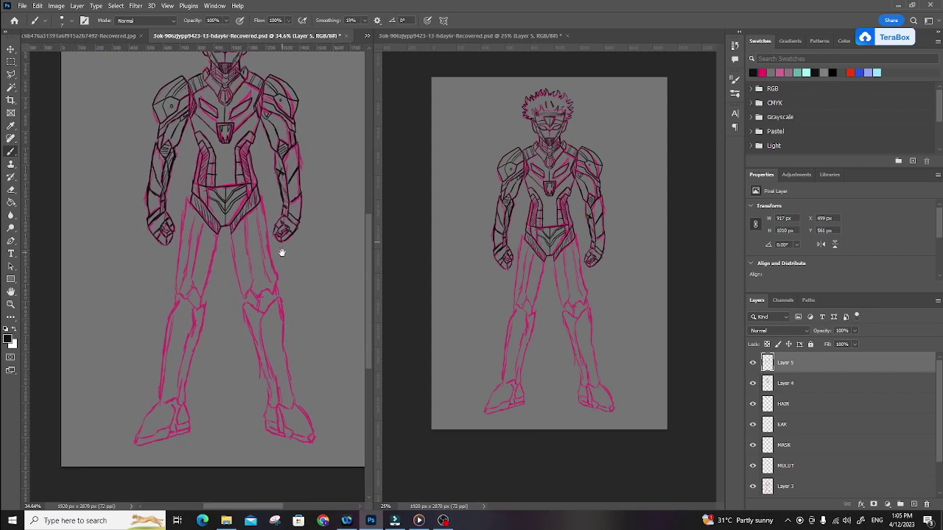
{"action": "left_click", "coordinate": [914, 505]}
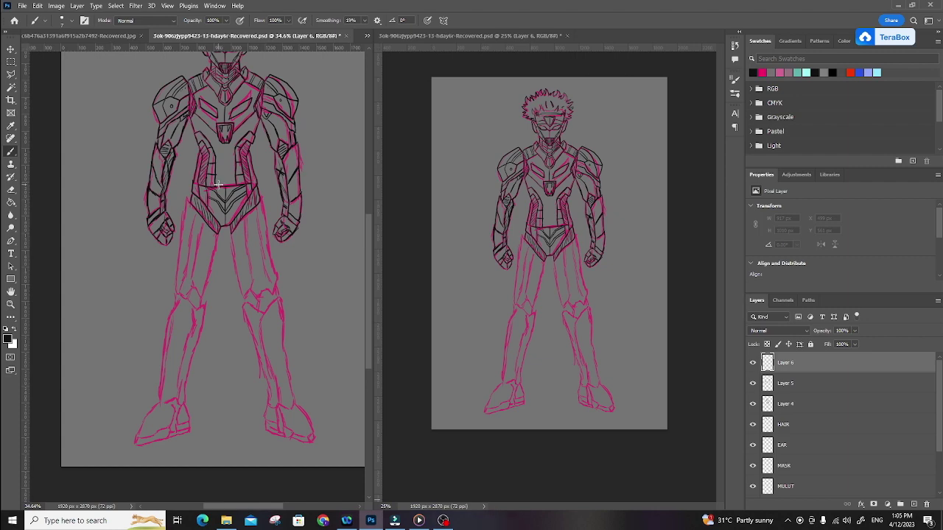
{"action": "left_click_drag", "start_coordinate": [209, 263], "coordinate": [223, 329]}
{"action": "scroll", "coordinate": [224, 330], "scroll_direction": "up", "scroll_amount": 2}
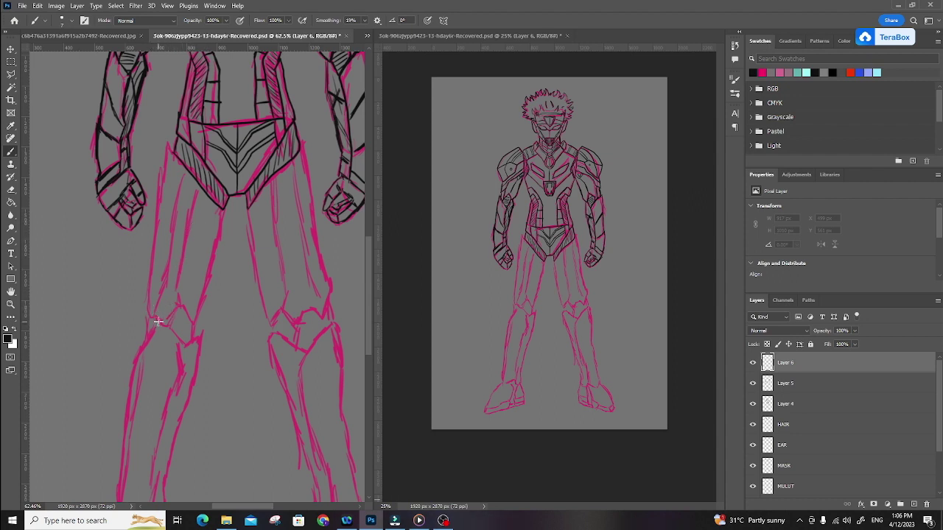
{"action": "left_click_drag", "start_coordinate": [155, 321], "coordinate": [134, 361]}
{"action": "mouse_move", "coordinate": [158, 320]}
{"action": "left_mouse_down"}
{"action": "mouse_move", "coordinate": [147, 298]}
{"action": "mouse_move", "coordinate": [156, 183]}
{"action": "mouse_move", "coordinate": [170, 144]}
{"action": "mouse_move", "coordinate": [188, 140]}
{"action": "left_mouse_up"}
{"action": "left_click_drag", "start_coordinate": [302, 136], "coordinate": [336, 291]}
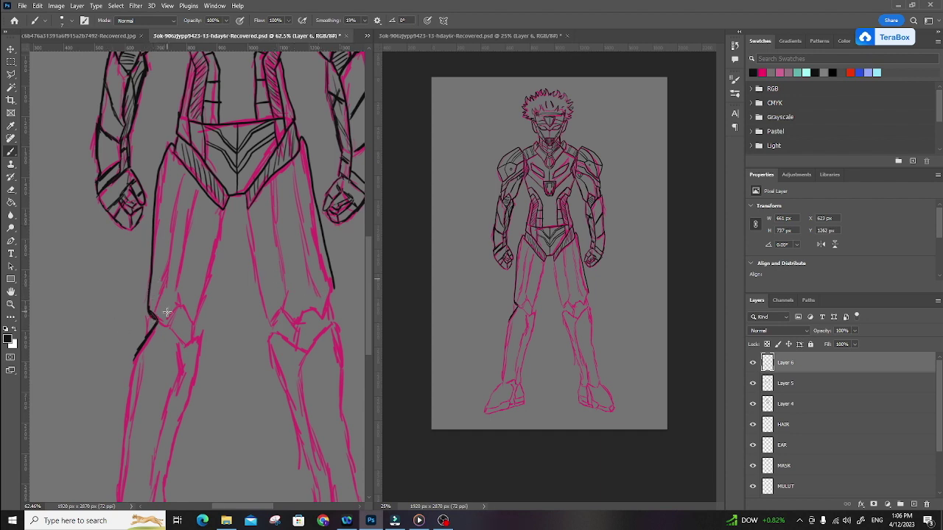
Ink the left-hand thigh's inner panel lines, inner contour and angular knee edge.
{"action": "left_click_drag", "start_coordinate": [172, 320], "coordinate": [173, 299]}
{"action": "right_click", "coordinate": [177, 197]}
{"action": "left_click_drag", "start_coordinate": [183, 184], "coordinate": [162, 289]}
{"action": "right_click", "coordinate": [180, 299]}
{"action": "double_click", "coordinate": [179, 298]}
{"action": "right_click", "coordinate": [200, 243]}
{"action": "right_click", "coordinate": [198, 246]}
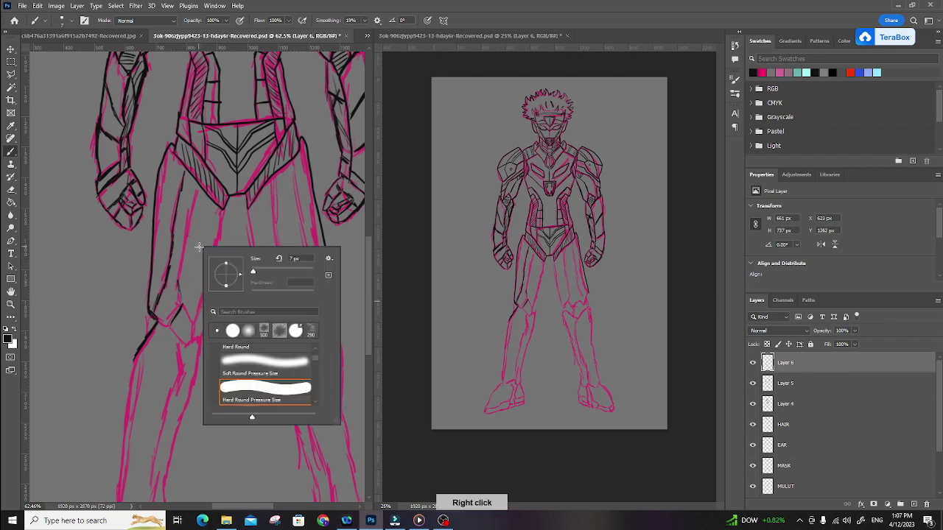
{"action": "right_click", "coordinate": [186, 255]}
{"action": "mouse_move", "coordinate": [179, 278]}
{"action": "left_mouse_down"}
{"action": "mouse_move", "coordinate": [198, 186]}
{"action": "mouse_move", "coordinate": [183, 291]}
{"action": "mouse_move", "coordinate": [179, 301]}
{"action": "mouse_move", "coordinate": [175, 283]}
{"action": "mouse_move", "coordinate": [164, 321]}
{"action": "mouse_move", "coordinate": [183, 346]}
{"action": "mouse_move", "coordinate": [193, 339]}
{"action": "mouse_move", "coordinate": [184, 310]}
{"action": "mouse_move", "coordinate": [195, 326]}
{"action": "mouse_move", "coordinate": [229, 210]}
{"action": "left_mouse_up"}
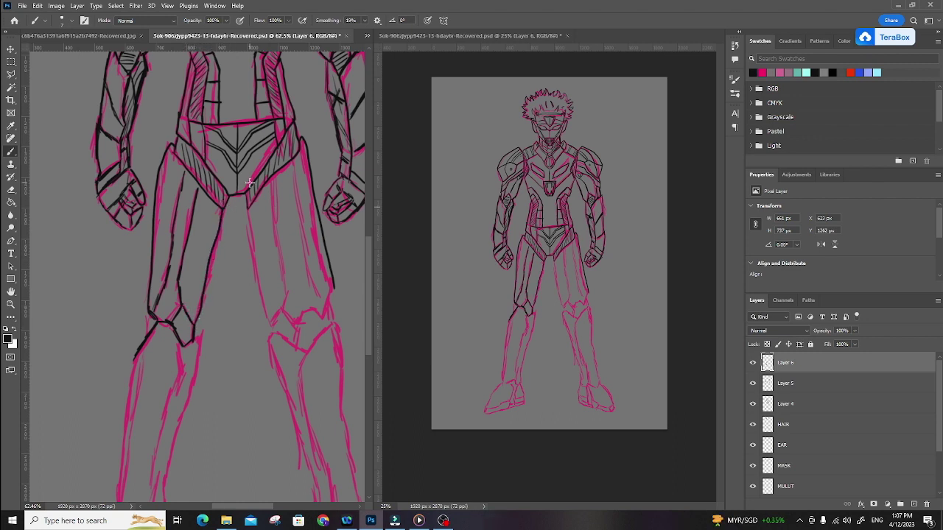
Ink branching inner-thigh seams and angular outer panel details on the left-hand thigh.
{"action": "mouse_move", "coordinate": [203, 290]}
{"action": "left_mouse_down"}
{"action": "mouse_move", "coordinate": [200, 196]}
{"action": "mouse_move", "coordinate": [220, 230]}
{"action": "mouse_move", "coordinate": [196, 236]}
{"action": "mouse_move", "coordinate": [200, 246]}
{"action": "left_mouse_up"}
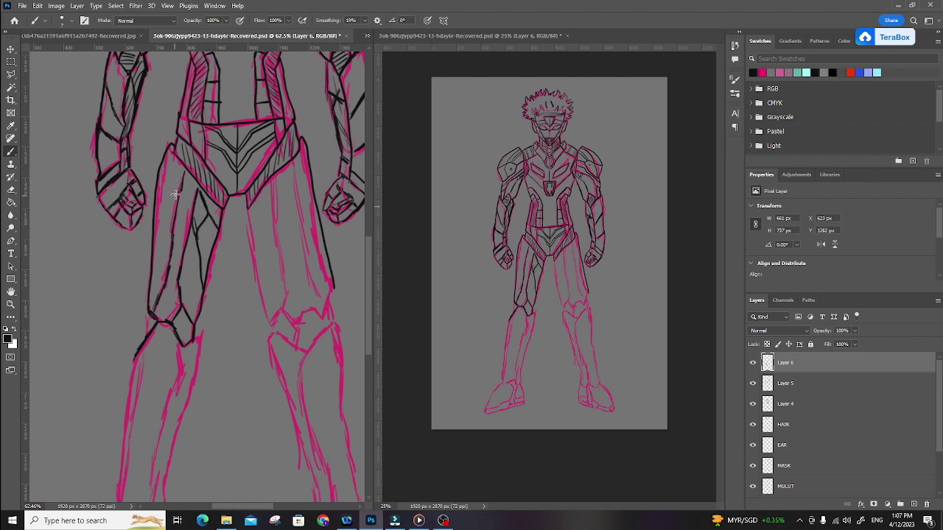
{"action": "mouse_move", "coordinate": [170, 148]}
{"action": "left_mouse_down"}
{"action": "mouse_move", "coordinate": [175, 193]}
{"action": "mouse_move", "coordinate": [182, 185]}
{"action": "mouse_move", "coordinate": [168, 180]}
{"action": "mouse_move", "coordinate": [170, 216]}
{"action": "left_mouse_up"}
{"action": "mouse_move", "coordinate": [157, 281]}
{"action": "left_mouse_down"}
{"action": "mouse_move", "coordinate": [159, 292]}
{"action": "mouse_move", "coordinate": [170, 257]}
{"action": "mouse_move", "coordinate": [159, 279]}
{"action": "left_mouse_up"}
{"action": "left_click_drag", "start_coordinate": [170, 215], "coordinate": [166, 243]}
Ink the left-hand shin armour outline with its inner side plate, and hatch the knee joint.
{"action": "mouse_move", "coordinate": [267, 183]}
{"action": "left_mouse_down"}
{"action": "mouse_move", "coordinate": [221, 309]}
{"action": "mouse_move", "coordinate": [227, 421]}
{"action": "mouse_move", "coordinate": [253, 145]}
{"action": "left_mouse_up"}
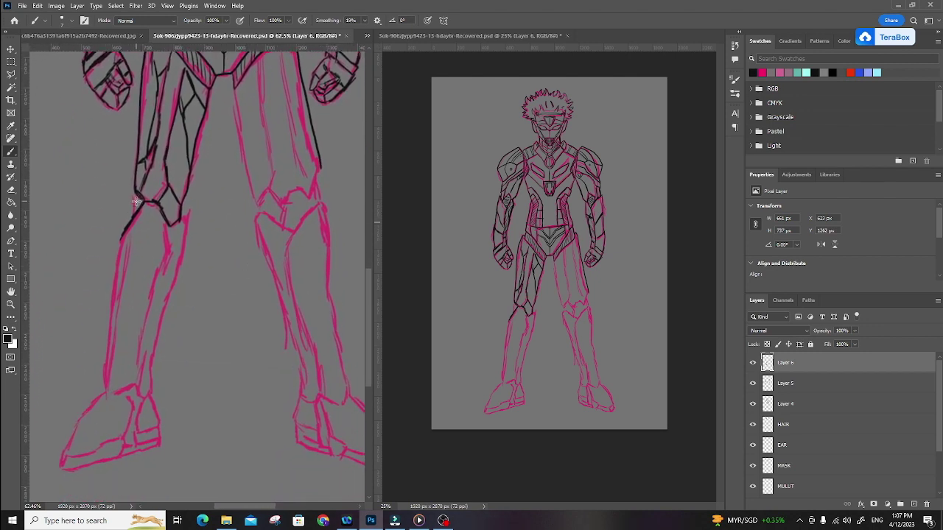
{"action": "left_click_drag", "start_coordinate": [137, 193], "coordinate": [134, 218]}
{"action": "left_click_drag", "start_coordinate": [123, 237], "coordinate": [103, 391]}
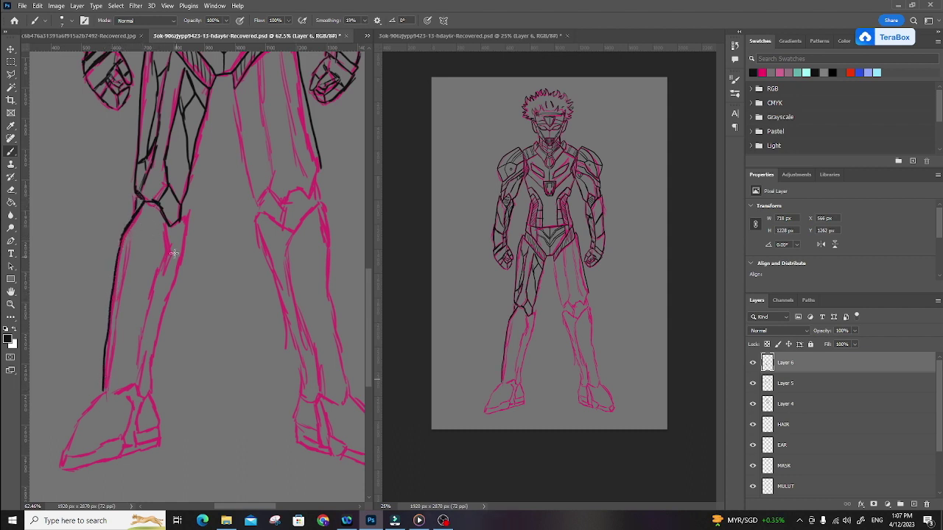
{"action": "left_click_drag", "start_coordinate": [167, 227], "coordinate": [173, 263]}
{"action": "mouse_move", "coordinate": [123, 394]}
{"action": "left_mouse_down"}
{"action": "mouse_move", "coordinate": [142, 360]}
{"action": "mouse_move", "coordinate": [171, 226]}
{"action": "mouse_move", "coordinate": [186, 243]}
{"action": "mouse_move", "coordinate": [173, 298]}
{"action": "mouse_move", "coordinate": [150, 396]}
{"action": "mouse_move", "coordinate": [133, 387]}
{"action": "left_mouse_up"}
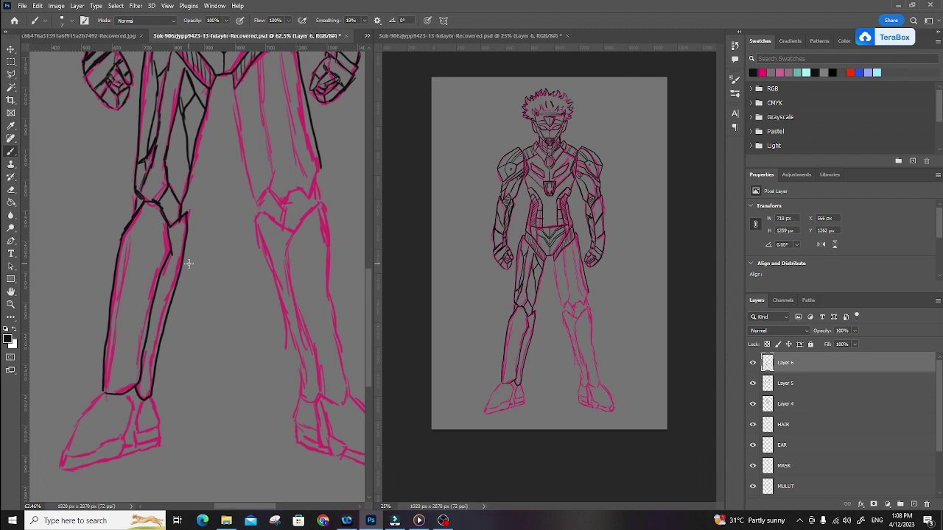
{"action": "left_click_drag", "start_coordinate": [161, 205], "coordinate": [176, 218]}
{"action": "left_click_drag", "start_coordinate": [165, 195], "coordinate": [179, 208]}
Ink the right-hand thigh's inner panel and the front shin plate down to the ankle.
{"action": "scroll", "coordinate": [291, 205], "scroll_direction": "up", "scroll_amount": 3}
{"action": "mouse_move", "coordinate": [212, 148]}
{"action": "left_mouse_down"}
{"action": "mouse_move", "coordinate": [234, 260]}
{"action": "mouse_move", "coordinate": [251, 231]}
{"action": "mouse_move", "coordinate": [237, 109]}
{"action": "mouse_move", "coordinate": [279, 103]}
{"action": "mouse_move", "coordinate": [264, 132]}
{"action": "mouse_move", "coordinate": [256, 100]}
{"action": "mouse_move", "coordinate": [275, 260]}
{"action": "mouse_move", "coordinate": [263, 324]}
{"action": "mouse_move", "coordinate": [298, 451]}
{"action": "mouse_move", "coordinate": [327, 446]}
{"action": "left_mouse_up"}
{"action": "right_click", "coordinate": [307, 455]}
{"action": "mouse_move", "coordinate": [293, 250]}
{"action": "left_mouse_down"}
{"action": "mouse_move", "coordinate": [308, 280]}
{"action": "mouse_move", "coordinate": [327, 451]}
{"action": "left_mouse_up"}
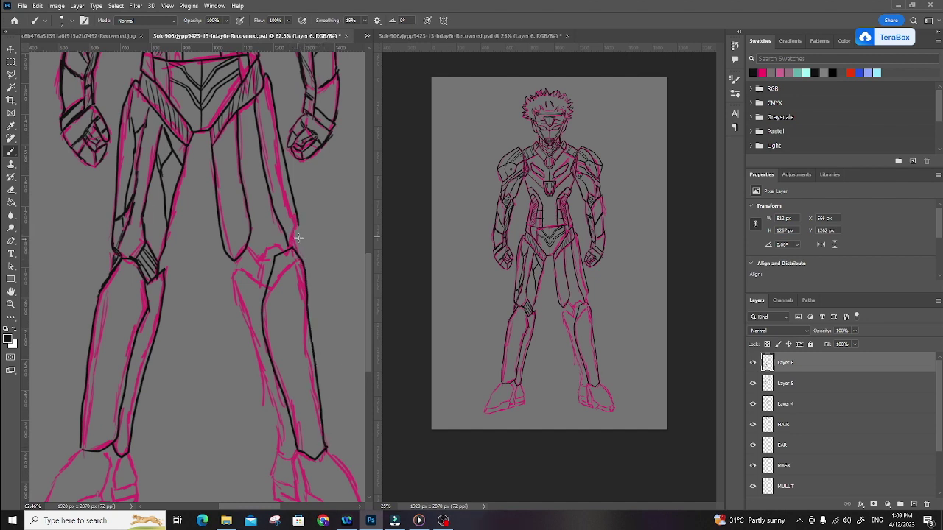
Ink the right-hand knee joint between thigh and shin, filling it with hatching strokes.
{"action": "mouse_move", "coordinate": [290, 246]}
{"action": "left_mouse_down"}
{"action": "mouse_move", "coordinate": [297, 239]}
{"action": "mouse_move", "coordinate": [301, 261]}
{"action": "left_mouse_up"}
{"action": "mouse_move", "coordinate": [299, 223]}
{"action": "left_mouse_down"}
{"action": "mouse_move", "coordinate": [299, 239]}
{"action": "mouse_move", "coordinate": [255, 253]}
{"action": "mouse_move", "coordinate": [288, 246]}
{"action": "mouse_move", "coordinate": [259, 278]}
{"action": "mouse_move", "coordinate": [244, 266]}
{"action": "left_mouse_up"}
{"action": "left_click_drag", "start_coordinate": [256, 257], "coordinate": [251, 274]}
{"action": "left_click_drag", "start_coordinate": [262, 261], "coordinate": [256, 277]}
{"action": "left_click_drag", "start_coordinate": [297, 240], "coordinate": [295, 251]}
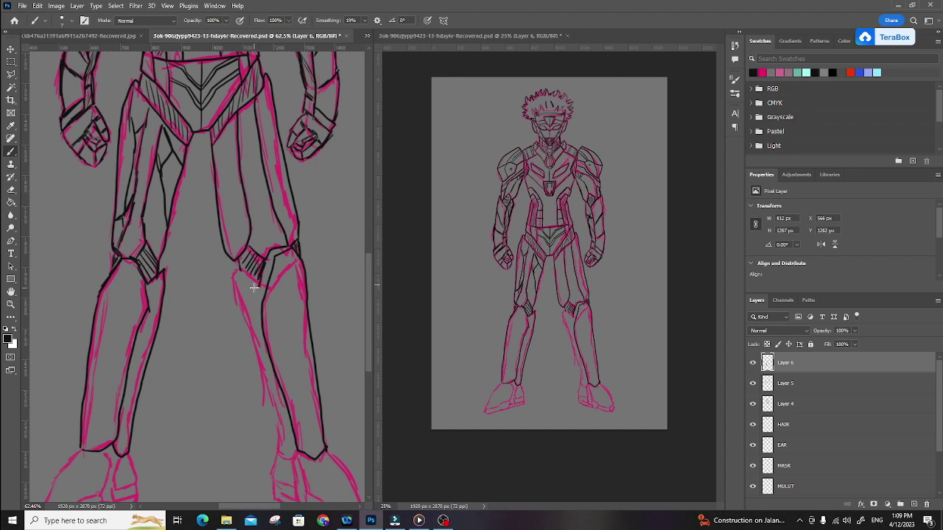
Ink the right-hand shin's inner side plate and clean up the overlapping lines at the knee.
{"action": "mouse_move", "coordinate": [254, 281]}
{"action": "left_mouse_down"}
{"action": "mouse_move", "coordinate": [232, 270]}
{"action": "mouse_move", "coordinate": [272, 431]}
{"action": "mouse_move", "coordinate": [288, 457]}
{"action": "mouse_move", "coordinate": [299, 455]}
{"action": "left_mouse_up"}
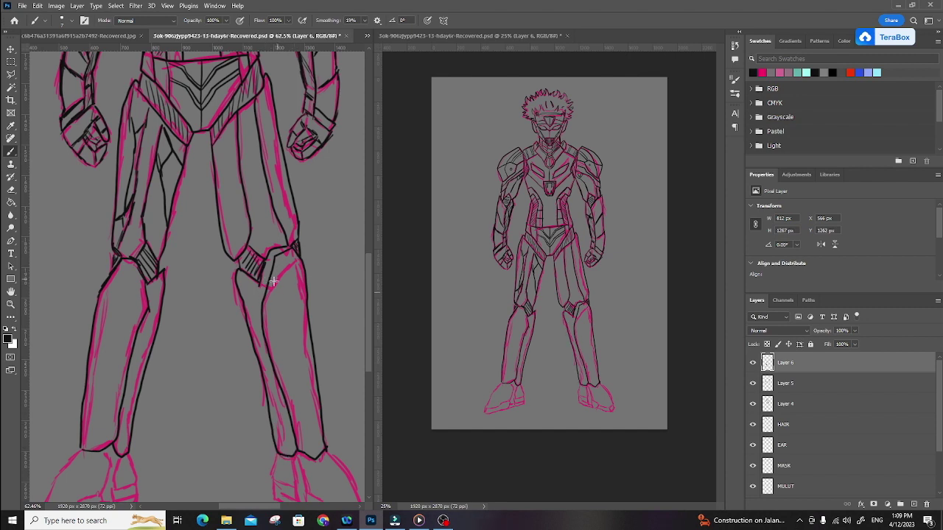
{"action": "key", "text": "e"}
{"action": "left_click_drag", "start_coordinate": [269, 275], "coordinate": [289, 249]}
{"action": "key", "text": "b"}
{"action": "mouse_move", "coordinate": [259, 284]}
{"action": "left_mouse_down"}
{"action": "mouse_move", "coordinate": [263, 331]}
{"action": "mouse_move", "coordinate": [270, 287]}
{"action": "left_mouse_up"}
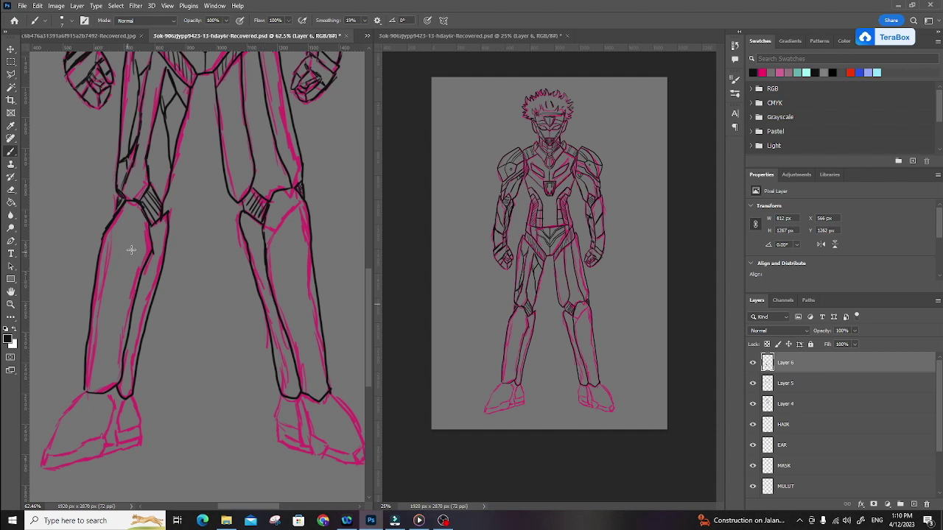
Draw three black crosswise panel lines on each shin of the armour, following the existing leg outlines.
{"action": "left_click_drag", "start_coordinate": [105, 262], "coordinate": [153, 250]}
{"action": "left_click_drag", "start_coordinate": [93, 300], "coordinate": [138, 287]}
{"action": "left_click_drag", "start_coordinate": [85, 360], "coordinate": [129, 344]}
{"action": "left_click_drag", "start_coordinate": [266, 243], "coordinate": [309, 259]}
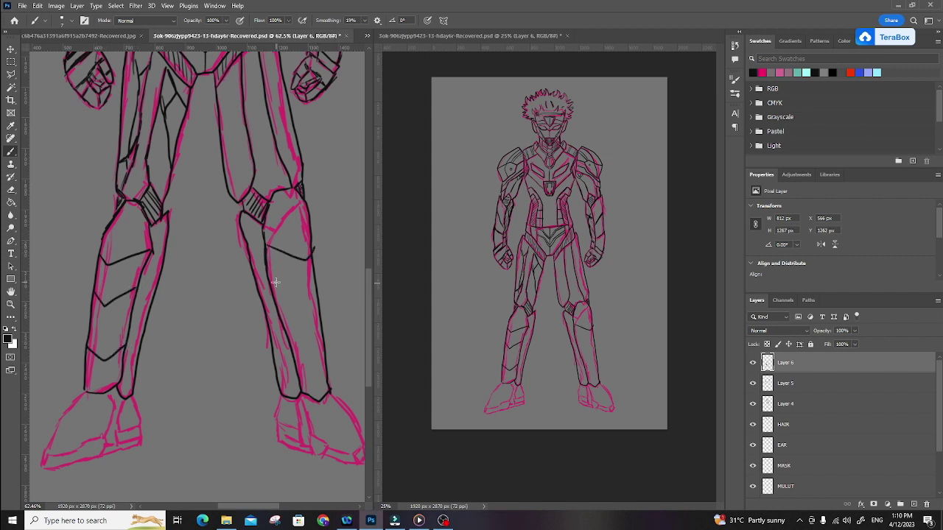
{"action": "left_click_drag", "start_coordinate": [269, 286], "coordinate": [314, 297]}
{"action": "left_click_drag", "start_coordinate": [295, 351], "coordinate": [321, 359]}
Draw lengthwise black panel lines down both shins from the knee to the ankle, joining the crosswise lines.
{"action": "left_click_drag", "start_coordinate": [104, 360], "coordinate": [90, 390]}
{"action": "left_click_drag", "start_coordinate": [104, 305], "coordinate": [105, 362]}
{"action": "left_click_drag", "start_coordinate": [106, 303], "coordinate": [127, 202]}
{"action": "left_click_drag", "start_coordinate": [295, 188], "coordinate": [320, 390]}
{"action": "right_click", "coordinate": [318, 366]}
{"action": "left_click", "coordinate": [313, 368]}
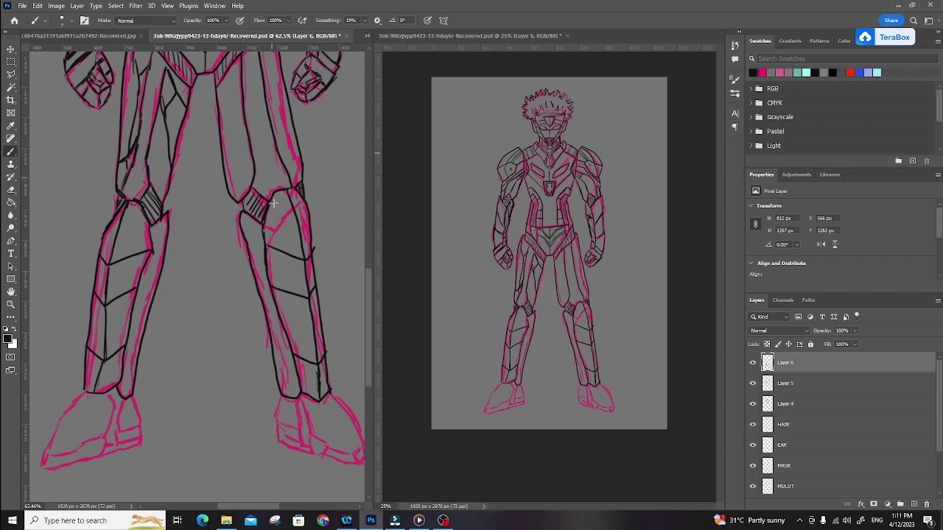
Draw black panel lines on the inner upper part and outer lower part of the right-hand thigh.
{"action": "left_click_drag", "start_coordinate": [261, 168], "coordinate": [257, 252]}
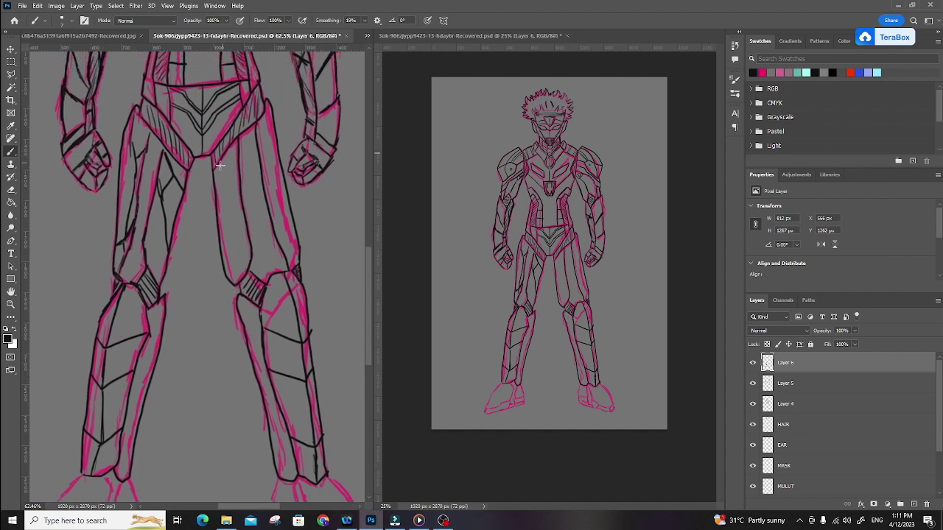
{"action": "mouse_move", "coordinate": [216, 187]}
{"action": "left_mouse_down"}
{"action": "mouse_move", "coordinate": [237, 159]}
{"action": "mouse_move", "coordinate": [228, 194]}
{"action": "left_mouse_up"}
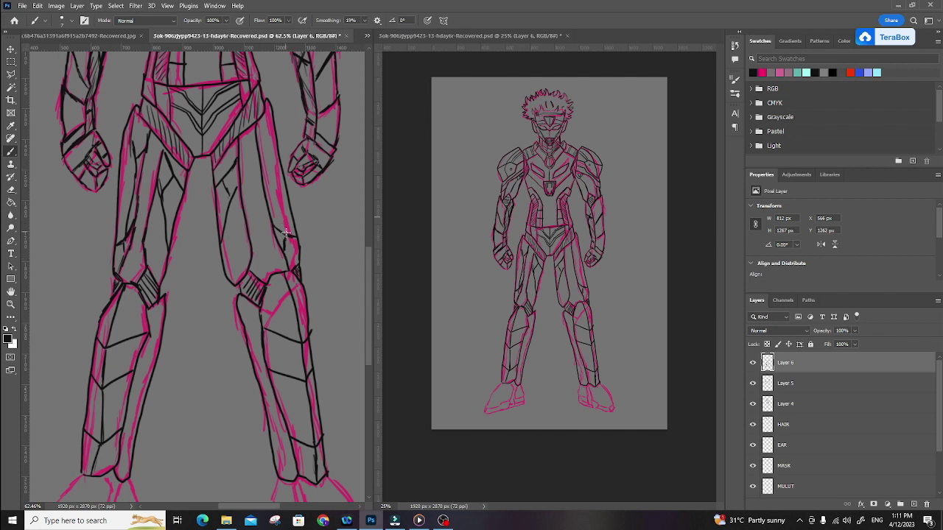
{"action": "mouse_move", "coordinate": [280, 228]}
{"action": "left_mouse_down"}
{"action": "mouse_move", "coordinate": [261, 142]}
{"action": "mouse_move", "coordinate": [265, 152]}
{"action": "mouse_move", "coordinate": [271, 130]}
{"action": "left_mouse_up"}
Draw diagonal black panel lines on the inner upper calves just below both knees.
{"action": "left_click_drag", "start_coordinate": [256, 347], "coordinate": [249, 277]}
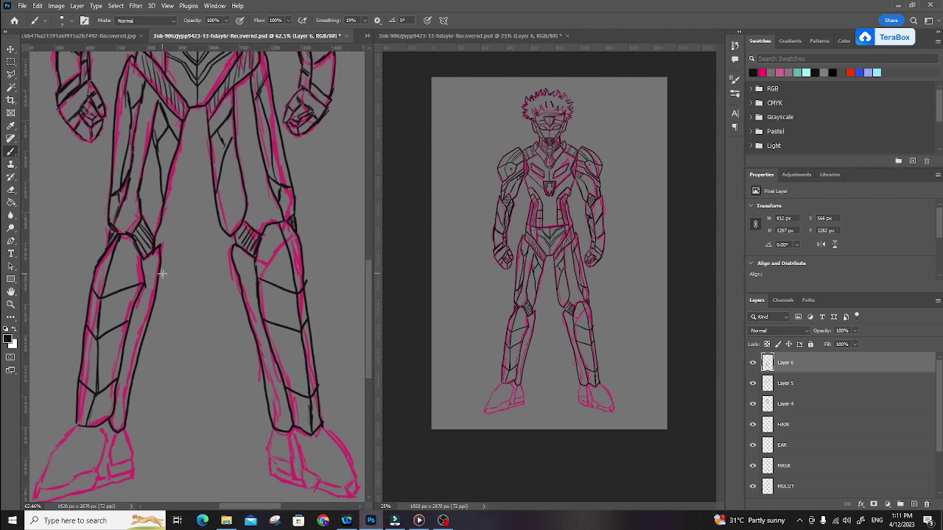
{"action": "left_click_drag", "start_coordinate": [145, 259], "coordinate": [150, 295]}
{"action": "left_click_drag", "start_coordinate": [233, 249], "coordinate": [249, 286]}
{"action": "left_click_drag", "start_coordinate": [132, 316], "coordinate": [146, 334]}
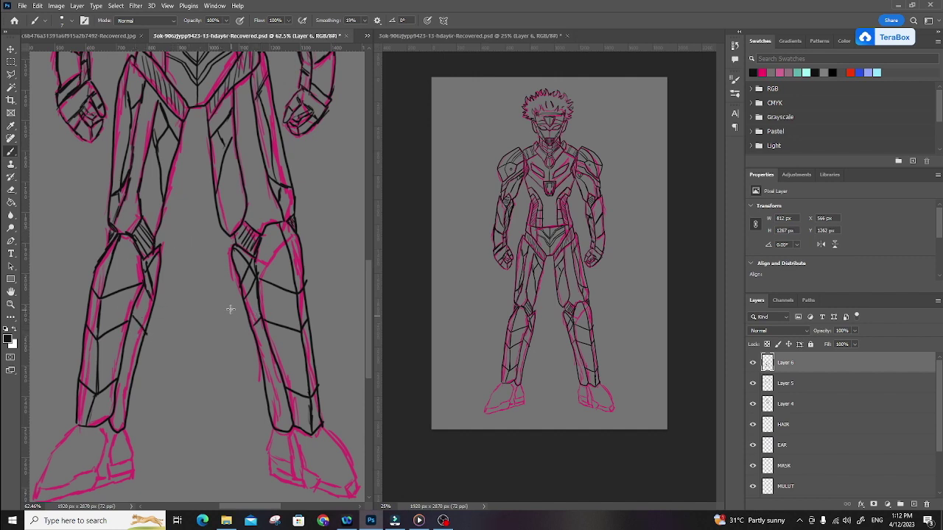
Add short black panel lines and shading strokes along the inner lower calves down to the ankles.
{"action": "left_click_drag", "start_coordinate": [129, 357], "coordinate": [113, 425]}
{"action": "mouse_move", "coordinate": [284, 403]}
{"action": "left_mouse_down"}
{"action": "mouse_move", "coordinate": [269, 407]}
{"action": "mouse_move", "coordinate": [291, 417]}
{"action": "left_mouse_up"}
{"action": "mouse_move", "coordinate": [206, 397]}
{"action": "left_mouse_down"}
{"action": "mouse_move", "coordinate": [248, 257]}
{"action": "mouse_move", "coordinate": [223, 302]}
{"action": "mouse_move", "coordinate": [219, 327]}
{"action": "mouse_move", "coordinate": [228, 338]}
{"action": "left_mouse_up"}
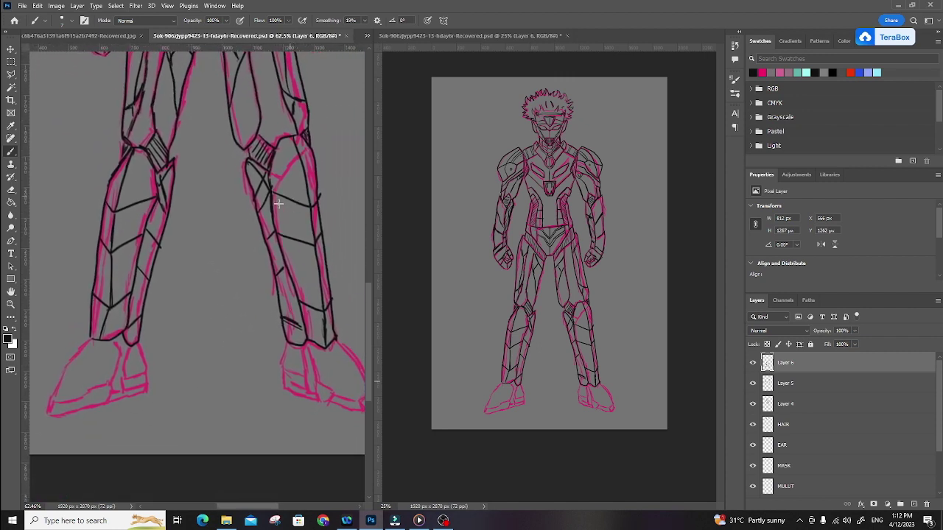
{"action": "left_click", "coordinate": [138, 277]}
{"action": "left_click_drag", "start_coordinate": [137, 300], "coordinate": [134, 310]}
Ink the left-hand boot in black over the pink sketch, with its toe, sole, ankle and heel panels.
{"action": "left_click_drag", "start_coordinate": [182, 254], "coordinate": [198, 211]}
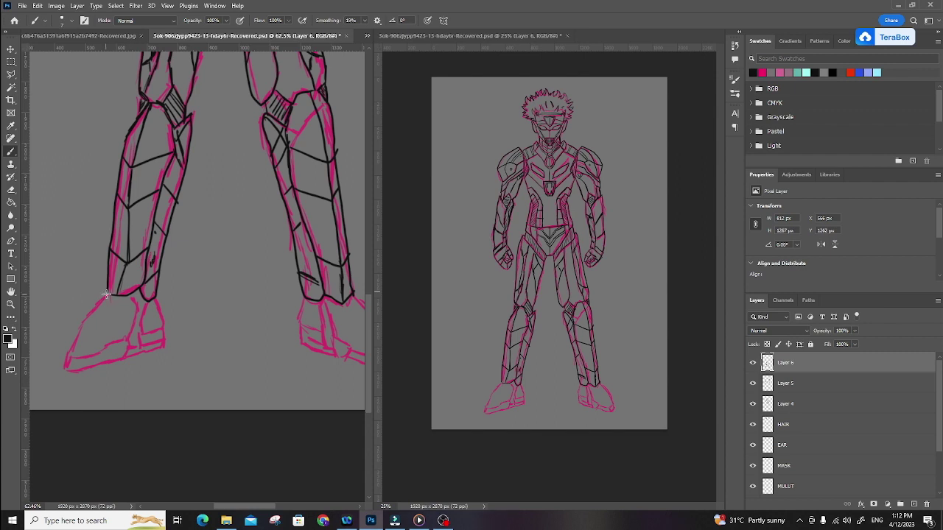
{"action": "mouse_move", "coordinate": [97, 302]}
{"action": "left_mouse_down"}
{"action": "mouse_move", "coordinate": [77, 327]}
{"action": "mouse_move", "coordinate": [71, 357]}
{"action": "mouse_move", "coordinate": [128, 341]}
{"action": "mouse_move", "coordinate": [138, 318]}
{"action": "mouse_move", "coordinate": [129, 296]}
{"action": "mouse_move", "coordinate": [146, 303]}
{"action": "mouse_move", "coordinate": [140, 332]}
{"action": "mouse_move", "coordinate": [158, 331]}
{"action": "mouse_move", "coordinate": [165, 322]}
{"action": "mouse_move", "coordinate": [136, 301]}
{"action": "left_mouse_up"}
{"action": "left_click_drag", "start_coordinate": [145, 298], "coordinate": [141, 309]}
{"action": "mouse_move", "coordinate": [67, 355]}
{"action": "left_mouse_down"}
{"action": "mouse_move", "coordinate": [65, 369]}
{"action": "mouse_move", "coordinate": [91, 367]}
{"action": "mouse_move", "coordinate": [133, 350]}
{"action": "mouse_move", "coordinate": [125, 357]}
{"action": "mouse_move", "coordinate": [137, 336]}
{"action": "mouse_move", "coordinate": [136, 345]}
{"action": "mouse_move", "coordinate": [160, 346]}
{"action": "mouse_move", "coordinate": [140, 341]}
{"action": "mouse_move", "coordinate": [154, 339]}
{"action": "mouse_move", "coordinate": [147, 350]}
{"action": "mouse_move", "coordinate": [164, 331]}
{"action": "left_mouse_up"}
{"action": "mouse_move", "coordinate": [74, 358]}
{"action": "left_mouse_down"}
{"action": "mouse_move", "coordinate": [97, 321]}
{"action": "mouse_move", "coordinate": [91, 328]}
{"action": "left_mouse_up"}
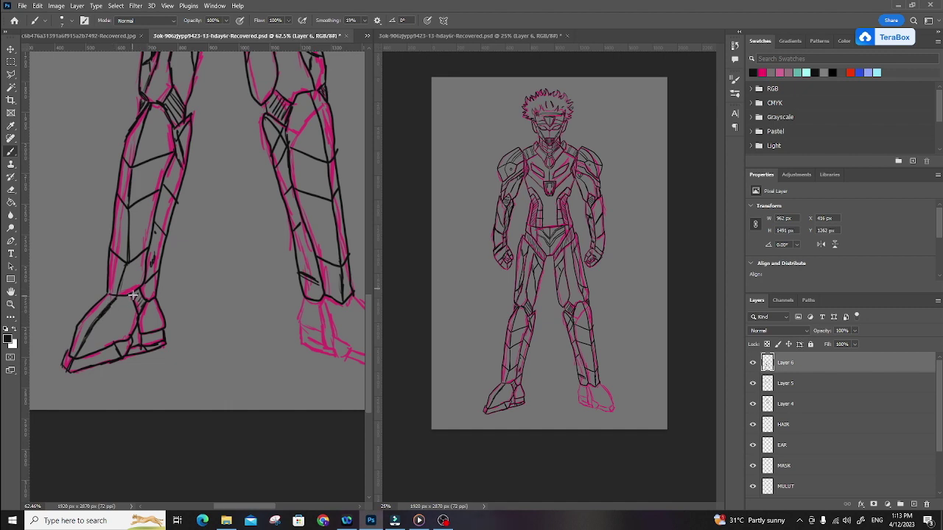
Ink the right-hand boot in black over the pink sketch, with its toe, sole, ankle and heel panels.
{"action": "mouse_move", "coordinate": [258, 267]}
{"action": "left_mouse_down"}
{"action": "mouse_move", "coordinate": [239, 263]}
{"action": "mouse_move", "coordinate": [225, 413]}
{"action": "mouse_move", "coordinate": [226, 381]}
{"action": "mouse_move", "coordinate": [179, 269]}
{"action": "mouse_move", "coordinate": [205, 315]}
{"action": "mouse_move", "coordinate": [248, 274]}
{"action": "mouse_move", "coordinate": [290, 283]}
{"action": "mouse_move", "coordinate": [284, 253]}
{"action": "left_mouse_up"}
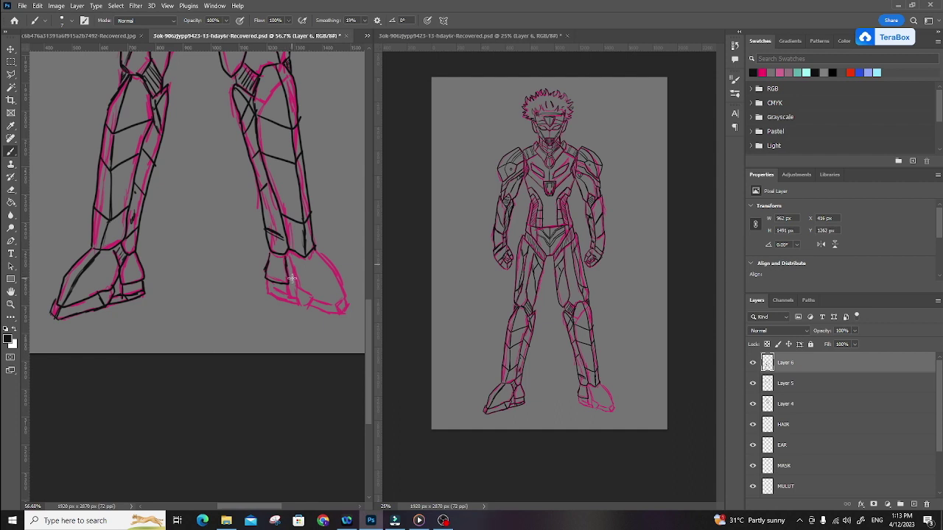
{"action": "mouse_move", "coordinate": [300, 291]}
{"action": "left_mouse_down"}
{"action": "mouse_move", "coordinate": [345, 300]}
{"action": "mouse_move", "coordinate": [311, 245]}
{"action": "mouse_move", "coordinate": [335, 285]}
{"action": "mouse_move", "coordinate": [308, 267]}
{"action": "mouse_move", "coordinate": [336, 289]}
{"action": "mouse_move", "coordinate": [342, 303]}
{"action": "mouse_move", "coordinate": [333, 304]}
{"action": "mouse_move", "coordinate": [344, 293]}
{"action": "mouse_move", "coordinate": [350, 306]}
{"action": "mouse_move", "coordinate": [297, 287]}
{"action": "left_mouse_up"}
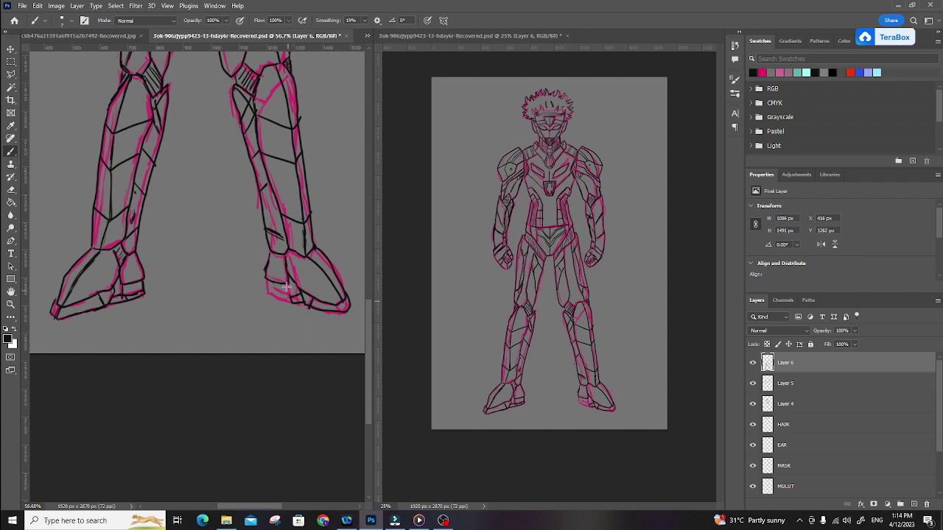
{"action": "mouse_move", "coordinate": [267, 285]}
{"action": "left_mouse_down"}
{"action": "mouse_move", "coordinate": [295, 304]}
{"action": "mouse_move", "coordinate": [289, 295]}
{"action": "left_mouse_up"}
Hide the pink rough sketch on Layer 3 and add a new layer between it and the MULUT layer.
{"action": "scroll", "coordinate": [288, 272], "scroll_direction": "up", "scroll_amount": 10}
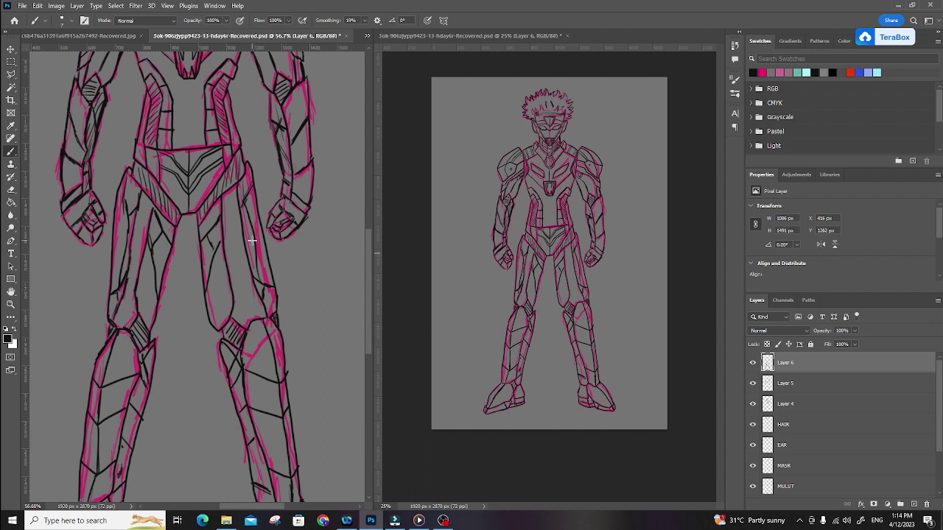
{"action": "scroll", "coordinate": [777, 455], "scroll_direction": "down", "scroll_amount": 2}
{"action": "left_click", "coordinate": [753, 448]}
{"action": "scroll", "coordinate": [254, 215], "scroll_direction": "up", "scroll_amount": 8}
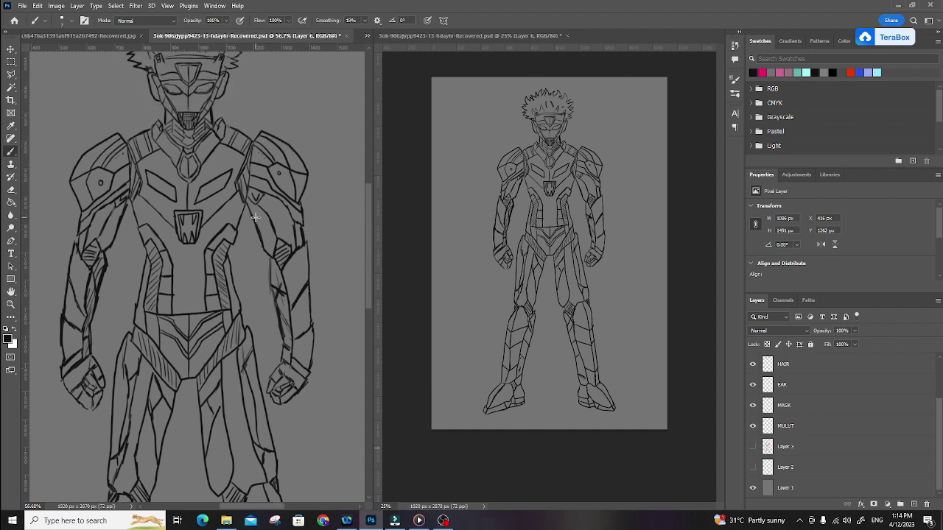
{"action": "scroll", "coordinate": [256, 214], "scroll_direction": "up", "scroll_amount": 3}
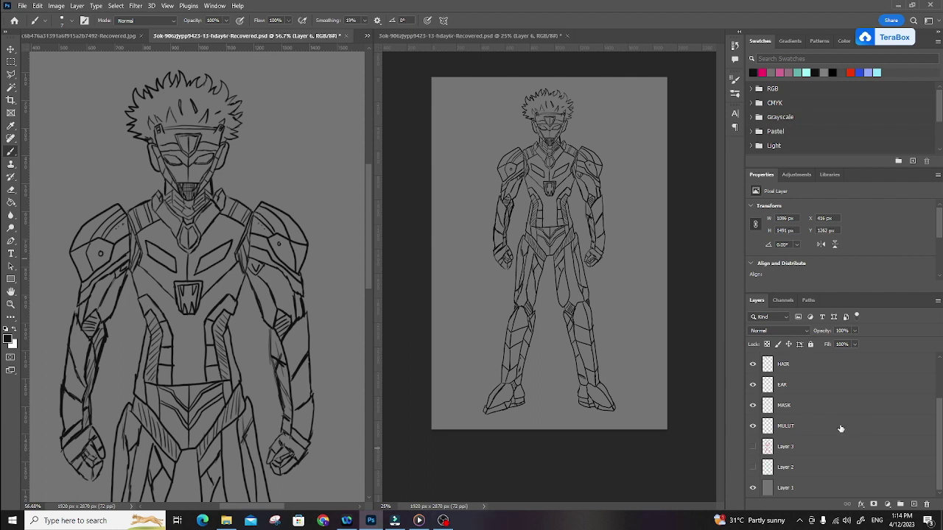
{"action": "left_click", "coordinate": [913, 504]}
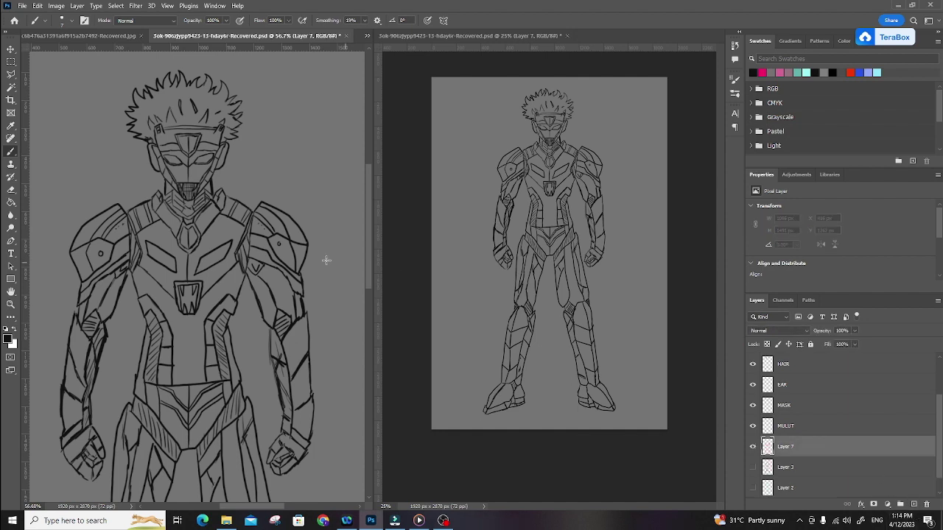
Group the line-art layers from Layer 6 to MULUT and name the group SKETCH.
{"action": "scroll", "coordinate": [885, 392], "scroll_direction": "up", "scroll_amount": 2}
{"action": "left_click", "coordinate": [812, 371]}
{"action": "scroll", "coordinate": [807, 411], "scroll_direction": "down", "scroll_amount": 3}
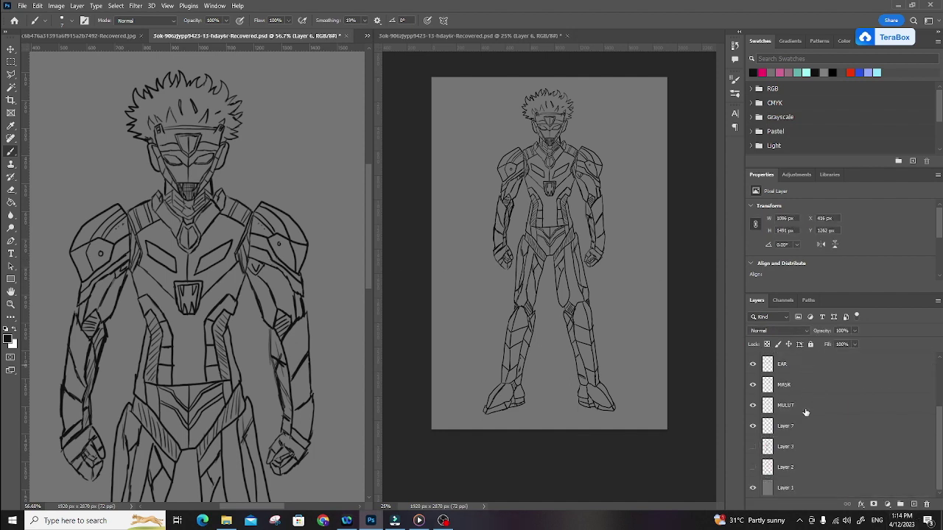
{"action": "left_click", "coordinate": [807, 412], "text": "shift"}
{"action": "left_click", "coordinate": [900, 504]}
{"action": "double_click", "coordinate": [790, 359]}
{"action": "type", "text": "SKETCH"}
{"action": "key", "text": "Return"}
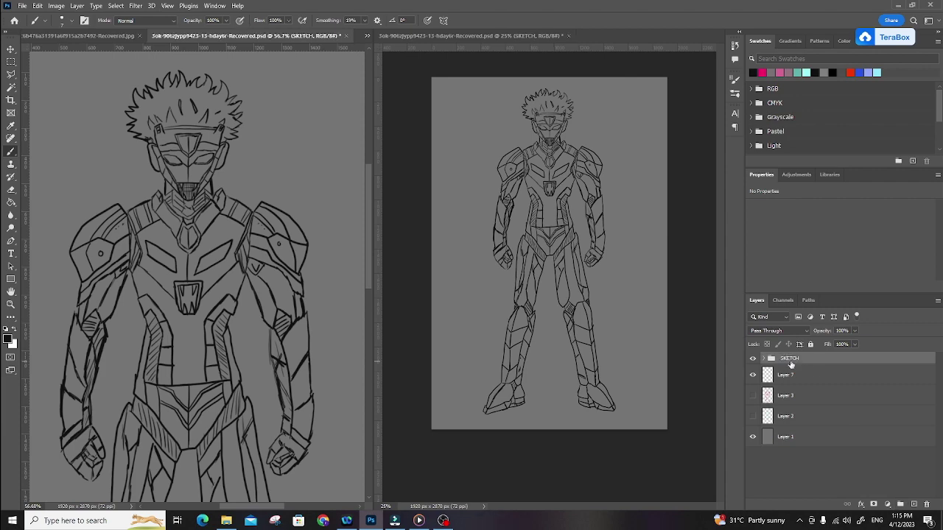
Select Layer 7 and set up the brush with a bright purple colour and a 25 px size.
{"action": "left_click", "coordinate": [801, 376]}
{"action": "scroll", "coordinate": [181, 180], "scroll_direction": "up", "scroll_amount": 1}
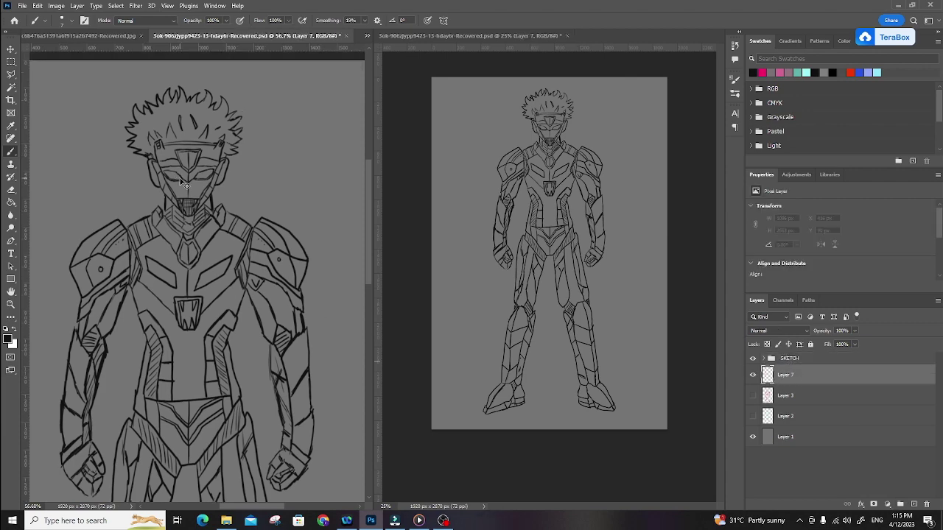
{"action": "key", "text": "ctrl+plus"}
{"action": "key", "text": "ctrl+plus"}
{"action": "scroll", "coordinate": [169, 176], "scroll_direction": "up", "scroll_amount": 4}
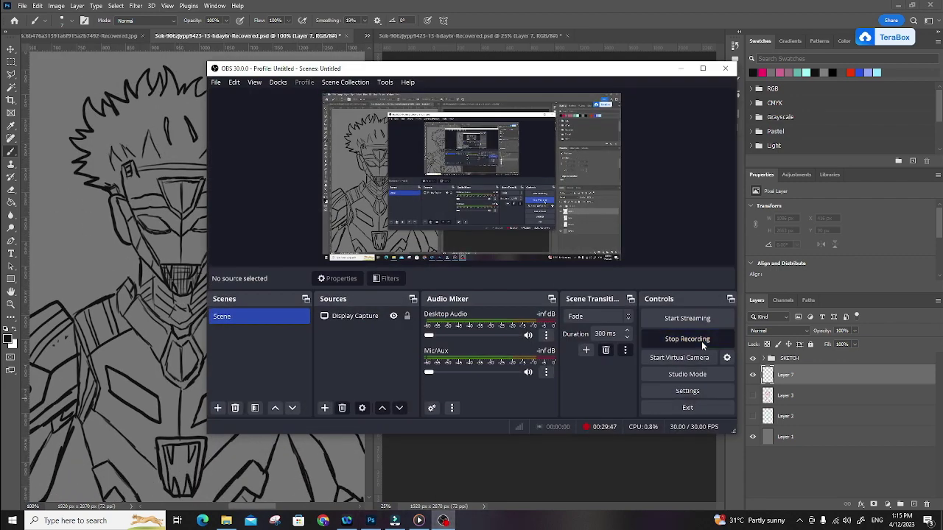
{"action": "left_click", "coordinate": [153, 230]}
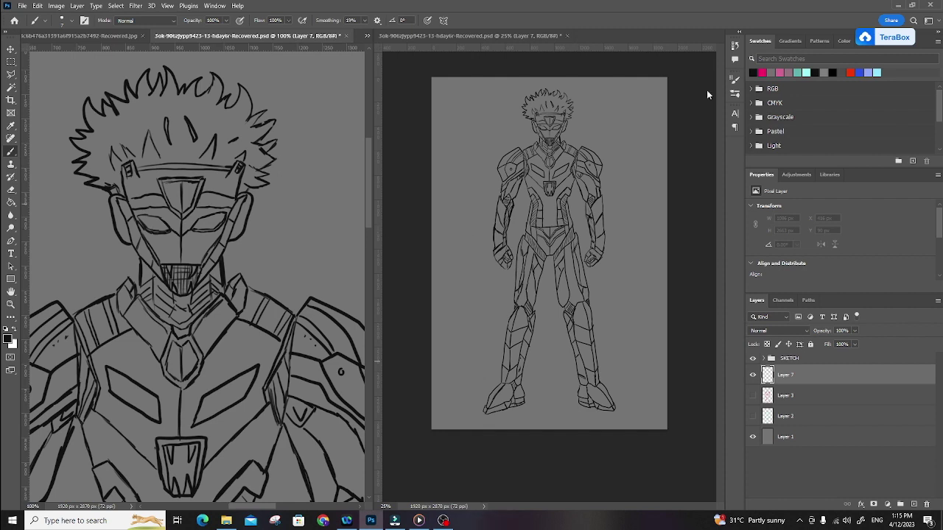
{"action": "left_click", "coordinate": [843, 41]}
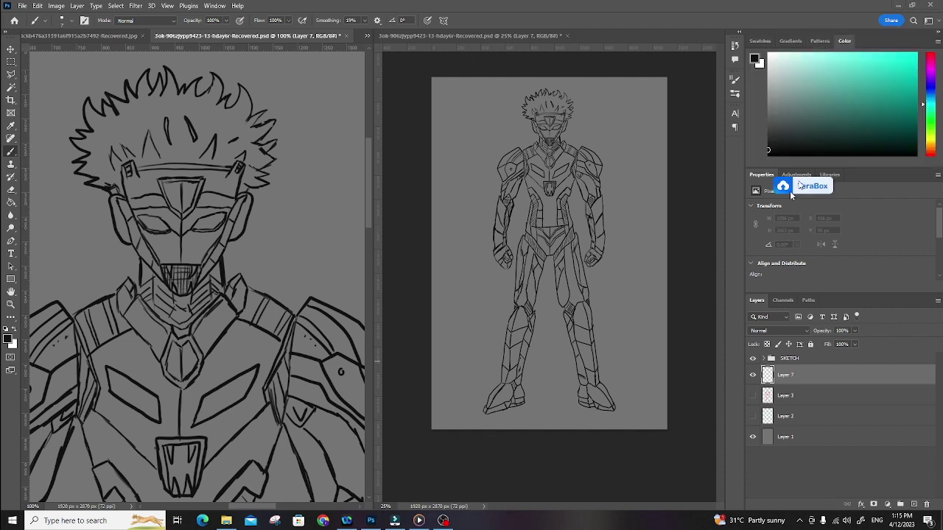
{"action": "left_click_drag", "start_coordinate": [930, 105], "coordinate": [930, 74]}
{"action": "left_click", "coordinate": [906, 56]}
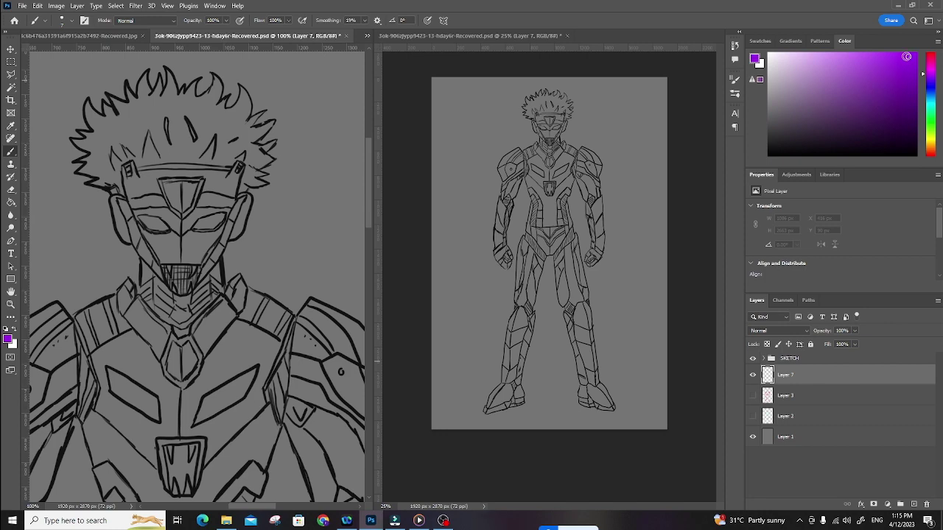
{"action": "left_click", "coordinate": [66, 24]}
{"action": "left_click_drag", "start_coordinate": [57, 52], "coordinate": [64, 53]}
Paint the lower face of the mask and both side strips in a slightly darker purple on Layer 7.
{"action": "left_click_drag", "start_coordinate": [138, 240], "coordinate": [152, 265]}
{"action": "mouse_move", "coordinate": [138, 245]}
{"action": "left_mouse_down"}
{"action": "mouse_move", "coordinate": [161, 275]}
{"action": "mouse_move", "coordinate": [145, 251]}
{"action": "left_mouse_up"}
{"action": "key", "text": "ctrl+plus"}
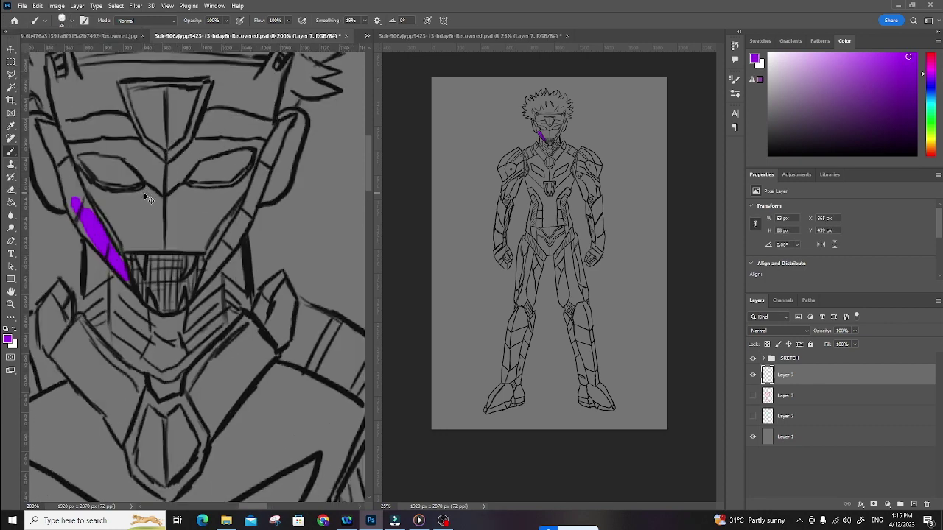
{"action": "left_click_drag", "start_coordinate": [298, 277], "coordinate": [325, 360]}
{"action": "mouse_move", "coordinate": [59, 212]}
{"action": "left_mouse_down"}
{"action": "mouse_move", "coordinate": [92, 259]}
{"action": "mouse_move", "coordinate": [120, 328]}
{"action": "mouse_move", "coordinate": [124, 313]}
{"action": "mouse_move", "coordinate": [78, 211]}
{"action": "mouse_move", "coordinate": [105, 305]}
{"action": "mouse_move", "coordinate": [152, 365]}
{"action": "left_mouse_up"}
{"action": "left_click", "coordinate": [913, 83]}
{"action": "mouse_move", "coordinate": [242, 335]}
{"action": "left_mouse_down"}
{"action": "mouse_move", "coordinate": [268, 307]}
{"action": "mouse_move", "coordinate": [269, 276]}
{"action": "mouse_move", "coordinate": [270, 291]}
{"action": "mouse_move", "coordinate": [313, 207]}
{"action": "mouse_move", "coordinate": [275, 262]}
{"action": "left_mouse_up"}
{"action": "mouse_move", "coordinate": [119, 274]}
{"action": "left_mouse_down"}
{"action": "mouse_move", "coordinate": [163, 279]}
{"action": "mouse_move", "coordinate": [208, 265]}
{"action": "mouse_move", "coordinate": [198, 276]}
{"action": "mouse_move", "coordinate": [246, 270]}
{"action": "mouse_move", "coordinate": [259, 281]}
{"action": "mouse_move", "coordinate": [239, 317]}
{"action": "mouse_move", "coordinate": [190, 335]}
{"action": "mouse_move", "coordinate": [167, 330]}
{"action": "mouse_move", "coordinate": [213, 310]}
{"action": "mouse_move", "coordinate": [150, 320]}
{"action": "mouse_move", "coordinate": [156, 313]}
{"action": "mouse_move", "coordinate": [122, 297]}
{"action": "mouse_move", "coordinate": [245, 278]}
{"action": "mouse_move", "coordinate": [233, 304]}
{"action": "left_mouse_up"}
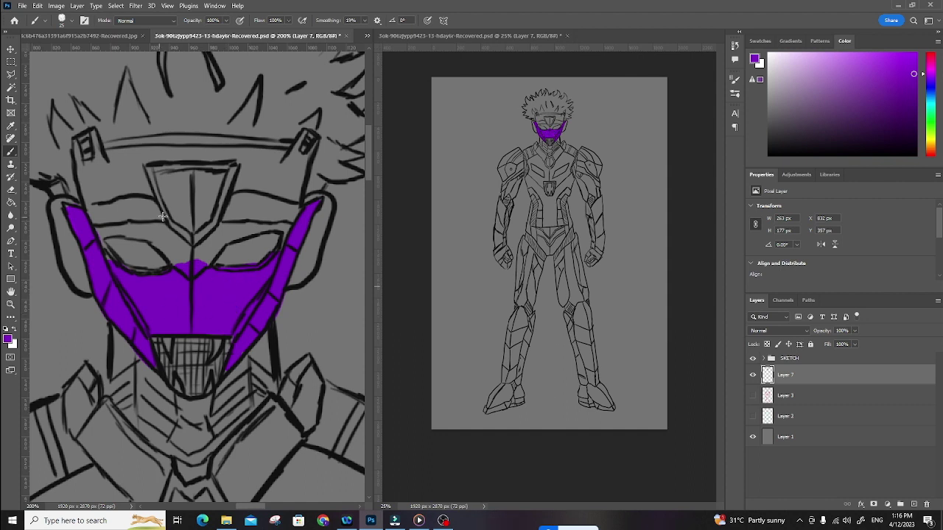
Fill the forehead and brow area of the mask with purple, leaving the eyes and the centre emblem empty.
{"action": "mouse_move", "coordinate": [164, 246]}
{"action": "left_mouse_down"}
{"action": "mouse_move", "coordinate": [129, 184]}
{"action": "mouse_move", "coordinate": [156, 217]}
{"action": "mouse_move", "coordinate": [148, 193]}
{"action": "mouse_move", "coordinate": [144, 209]}
{"action": "mouse_move", "coordinate": [98, 160]}
{"action": "mouse_move", "coordinate": [95, 137]}
{"action": "mouse_move", "coordinate": [111, 177]}
{"action": "mouse_move", "coordinate": [144, 215]}
{"action": "mouse_move", "coordinate": [99, 244]}
{"action": "mouse_move", "coordinate": [106, 260]}
{"action": "mouse_move", "coordinate": [127, 233]}
{"action": "mouse_move", "coordinate": [76, 180]}
{"action": "mouse_move", "coordinate": [73, 146]}
{"action": "mouse_move", "coordinate": [89, 199]}
{"action": "mouse_move", "coordinate": [93, 190]}
{"action": "mouse_move", "coordinate": [119, 199]}
{"action": "left_mouse_up"}
{"action": "mouse_move", "coordinate": [119, 163]}
{"action": "left_mouse_down"}
{"action": "mouse_move", "coordinate": [211, 151]}
{"action": "mouse_move", "coordinate": [138, 160]}
{"action": "mouse_move", "coordinate": [294, 159]}
{"action": "mouse_move", "coordinate": [304, 136]}
{"action": "mouse_move", "coordinate": [287, 166]}
{"action": "mouse_move", "coordinate": [305, 162]}
{"action": "mouse_move", "coordinate": [294, 175]}
{"action": "mouse_move", "coordinate": [294, 221]}
{"action": "left_mouse_up"}
{"action": "mouse_move", "coordinate": [196, 256]}
{"action": "left_mouse_down"}
{"action": "mouse_move", "coordinate": [230, 224]}
{"action": "mouse_move", "coordinate": [222, 227]}
{"action": "mouse_move", "coordinate": [236, 200]}
{"action": "mouse_move", "coordinate": [226, 241]}
{"action": "mouse_move", "coordinate": [274, 227]}
{"action": "mouse_move", "coordinate": [284, 242]}
{"action": "mouse_move", "coordinate": [242, 224]}
{"action": "mouse_move", "coordinate": [287, 201]}
{"action": "mouse_move", "coordinate": [255, 158]}
{"action": "left_mouse_up"}
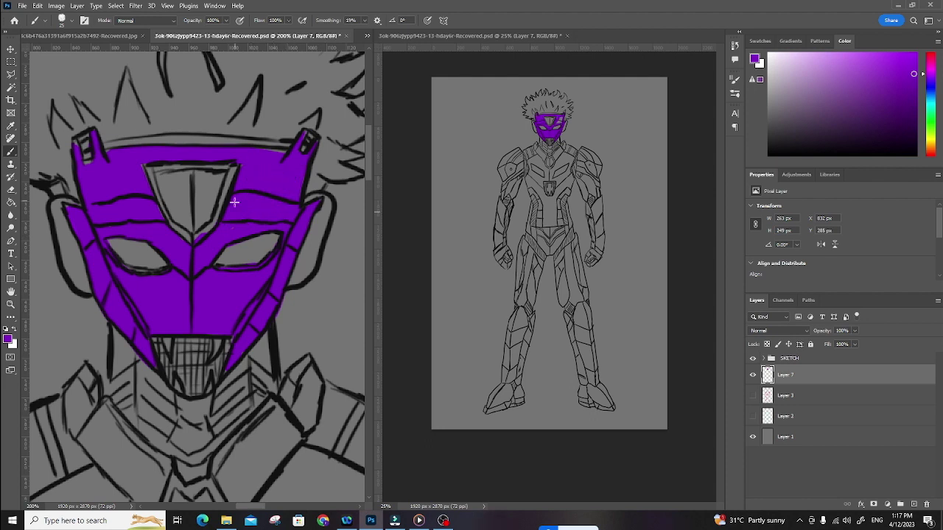
Pick a very dark purple and add a new layer clipped to Layer 7.
{"action": "key", "text": "e"}
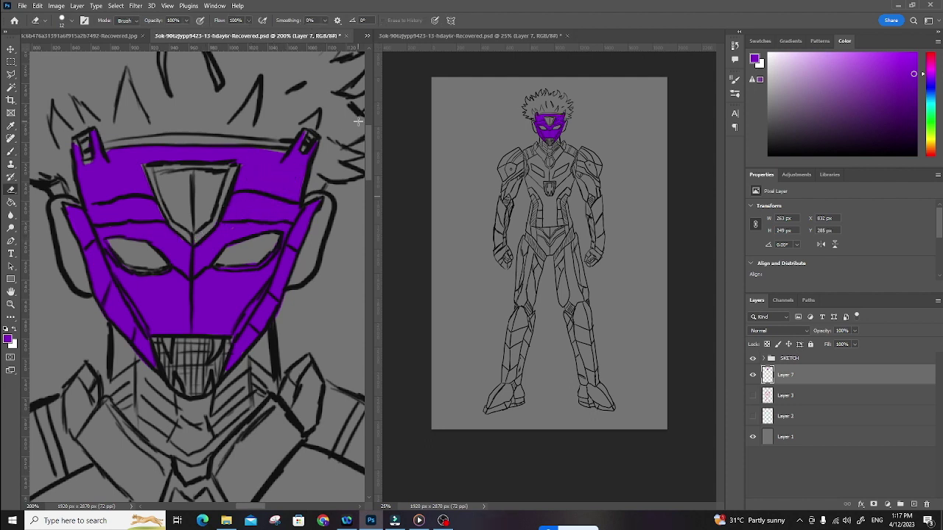
{"action": "key", "text": "b"}
{"action": "left_click", "coordinate": [901, 119]}
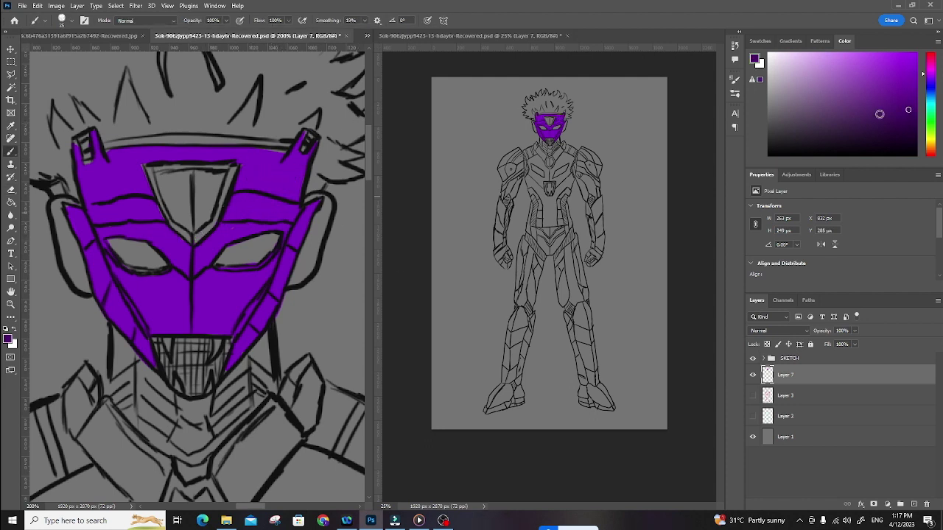
{"action": "left_click", "coordinate": [911, 504]}
{"action": "right_click", "coordinate": [789, 374]}
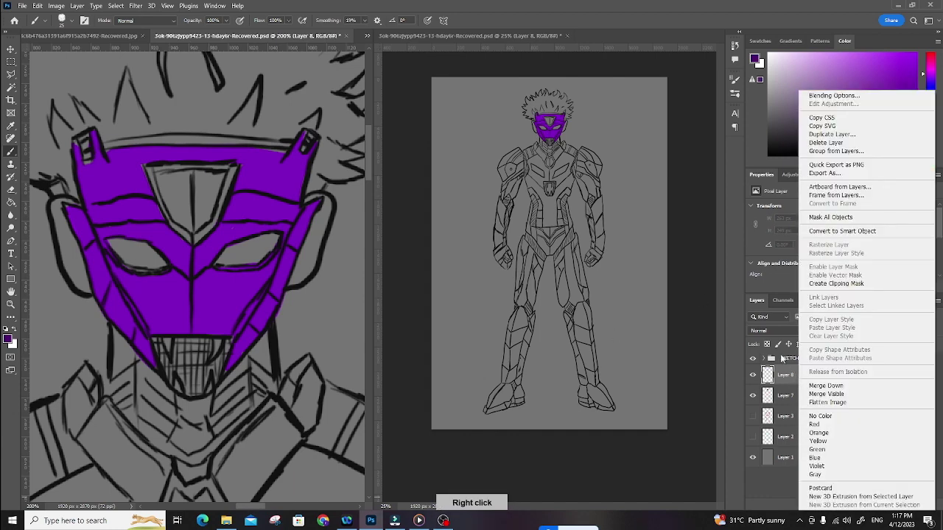
{"action": "left_click", "coordinate": [825, 292]}
{"action": "mouse_move", "coordinate": [110, 148]}
{"action": "left_mouse_down"}
{"action": "mouse_move", "coordinate": [98, 116]}
{"action": "mouse_move", "coordinate": [74, 207]}
{"action": "left_mouse_up"}
{"action": "left_click", "coordinate": [71, 21]}
{"action": "left_click_drag", "start_coordinate": [63, 55], "coordinate": [68, 56]}
{"action": "mouse_move", "coordinate": [200, 140]}
{"action": "left_mouse_down"}
{"action": "mouse_move", "coordinate": [77, 296]}
{"action": "mouse_move", "coordinate": [89, 117]}
{"action": "mouse_move", "coordinate": [177, 154]}
{"action": "mouse_move", "coordinate": [158, 388]}
{"action": "left_mouse_up"}
{"action": "mouse_move", "coordinate": [198, 317]}
{"action": "left_mouse_down"}
{"action": "mouse_move", "coordinate": [294, 163]}
{"action": "mouse_move", "coordinate": [271, 313]}
{"action": "left_mouse_up"}
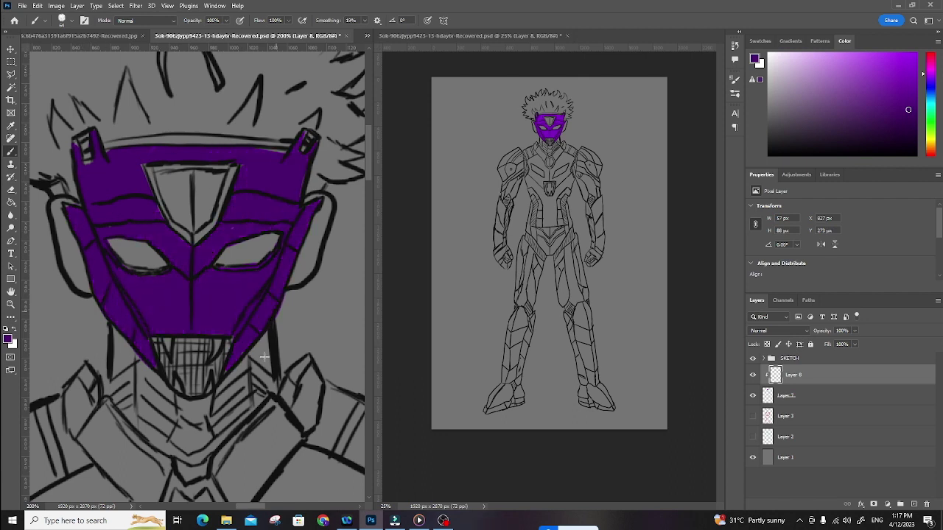
{"action": "key", "text": "ctrl+z"}
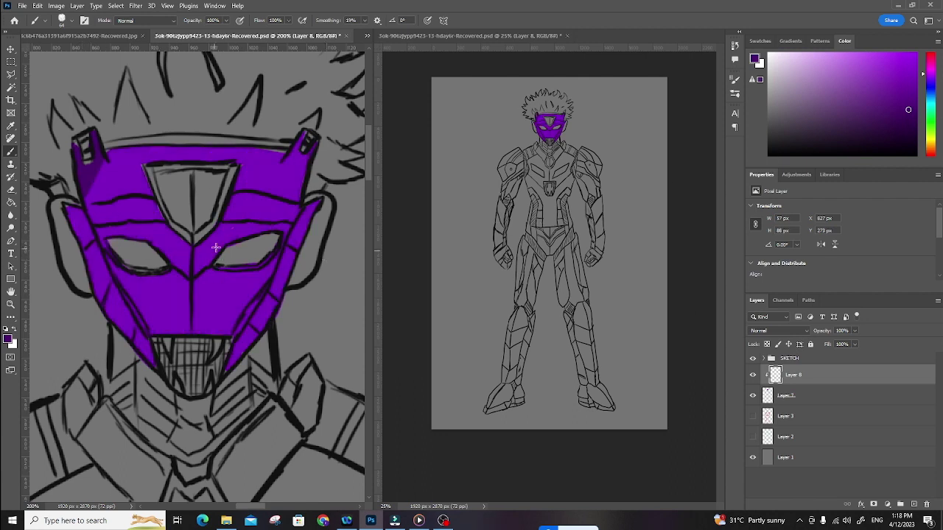
{"action": "key", "text": "ctrl+z"}
Cover the mask with a medium-dark purple on the clipped layer, and touch up Layer 7 near the eye with a 17 px brush.
{"action": "mouse_move", "coordinate": [294, 230]}
{"action": "left_mouse_down"}
{"action": "mouse_move", "coordinate": [247, 313]}
{"action": "mouse_move", "coordinate": [258, 176]}
{"action": "mouse_move", "coordinate": [167, 313]}
{"action": "mouse_move", "coordinate": [112, 276]}
{"action": "mouse_move", "coordinate": [87, 148]}
{"action": "left_mouse_up"}
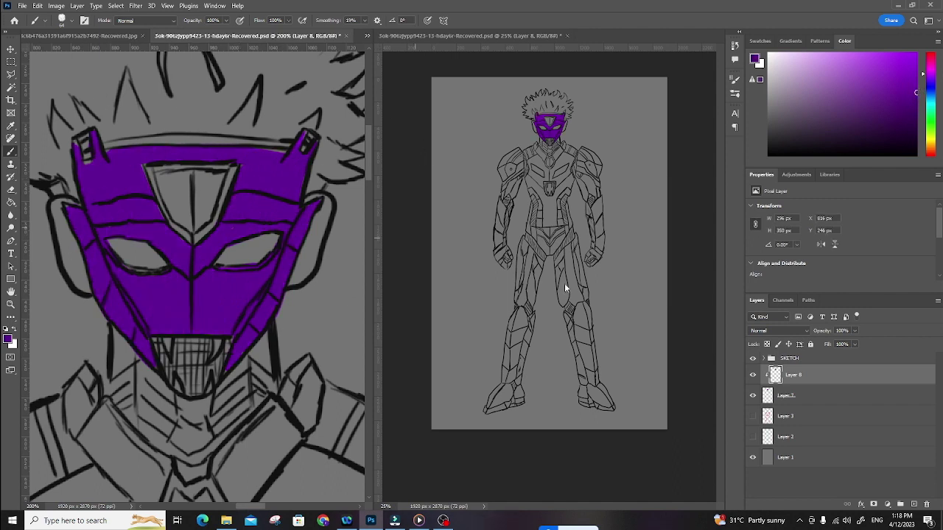
{"action": "key", "text": "alt+bracketleft"}
{"action": "left_click", "coordinate": [62, 21]}
{"action": "left_click", "coordinate": [62, 53]}
{"action": "left_click", "coordinate": [157, 264]}
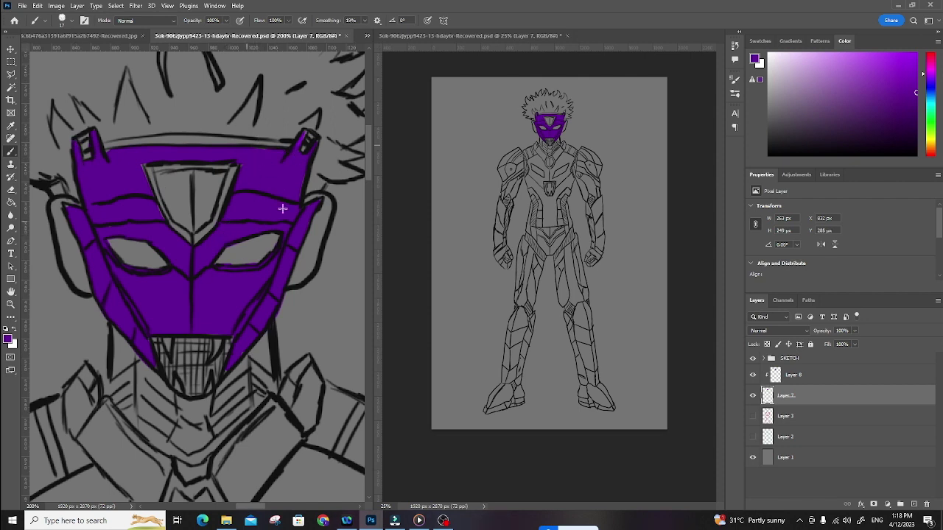
Set the foreground colour to bright yellow and add a new layer above Layer 8.
{"action": "left_click", "coordinate": [930, 139]}
{"action": "left_click", "coordinate": [915, 57]}
{"action": "left_click", "coordinate": [850, 375]}
{"action": "left_click", "coordinate": [913, 505]}
Group Layer 8 and Layer 7, and move Layer 9 below that group.
{"action": "left_click", "coordinate": [819, 398]}
{"action": "left_click", "coordinate": [817, 418], "text": "shift"}
{"action": "left_click", "coordinate": [900, 505]}
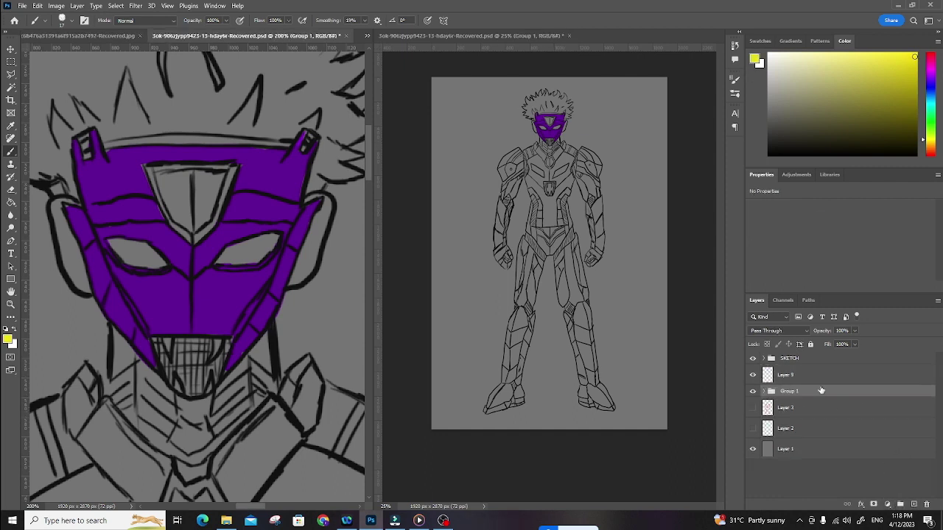
{"action": "left_click", "coordinate": [817, 375]}
{"action": "left_click_drag", "start_coordinate": [822, 383], "coordinate": [818, 397]}
Fill both mask eyes and the forehead emblem with yellow on Layer 9.
{"action": "mouse_move", "coordinate": [221, 258]}
{"action": "left_mouse_down"}
{"action": "mouse_move", "coordinate": [269, 237]}
{"action": "mouse_move", "coordinate": [233, 263]}
{"action": "mouse_move", "coordinate": [253, 261]}
{"action": "mouse_move", "coordinate": [269, 244]}
{"action": "left_mouse_up"}
{"action": "left_click_drag", "start_coordinate": [158, 264], "coordinate": [118, 250]}
{"action": "mouse_move", "coordinate": [166, 179]}
{"action": "left_mouse_down"}
{"action": "mouse_move", "coordinate": [160, 193]}
{"action": "mouse_move", "coordinate": [186, 223]}
{"action": "mouse_move", "coordinate": [211, 197]}
{"action": "mouse_move", "coordinate": [189, 175]}
{"action": "mouse_move", "coordinate": [174, 197]}
{"action": "mouse_move", "coordinate": [193, 215]}
{"action": "mouse_move", "coordinate": [211, 190]}
{"action": "left_mouse_up"}
Fill the two slanted eye-shaped panels on the chest with yellow.
{"action": "left_click_drag", "start_coordinate": [236, 277], "coordinate": [207, 287]}
{"action": "mouse_move", "coordinate": [221, 332]}
{"action": "left_mouse_down"}
{"action": "mouse_move", "coordinate": [248, 260]}
{"action": "mouse_move", "coordinate": [251, 341]}
{"action": "mouse_move", "coordinate": [223, 287]}
{"action": "left_mouse_up"}
{"action": "mouse_move", "coordinate": [244, 223]}
{"action": "left_mouse_down"}
{"action": "mouse_move", "coordinate": [257, 268]}
{"action": "mouse_move", "coordinate": [211, 285]}
{"action": "mouse_move", "coordinate": [267, 234]}
{"action": "mouse_move", "coordinate": [225, 259]}
{"action": "mouse_move", "coordinate": [250, 254]}
{"action": "left_mouse_up"}
{"action": "mouse_move", "coordinate": [124, 229]}
{"action": "left_mouse_down"}
{"action": "mouse_move", "coordinate": [129, 255]}
{"action": "mouse_move", "coordinate": [169, 276]}
{"action": "mouse_move", "coordinate": [173, 254]}
{"action": "mouse_move", "coordinate": [123, 230]}
{"action": "mouse_move", "coordinate": [164, 269]}
{"action": "left_mouse_up"}
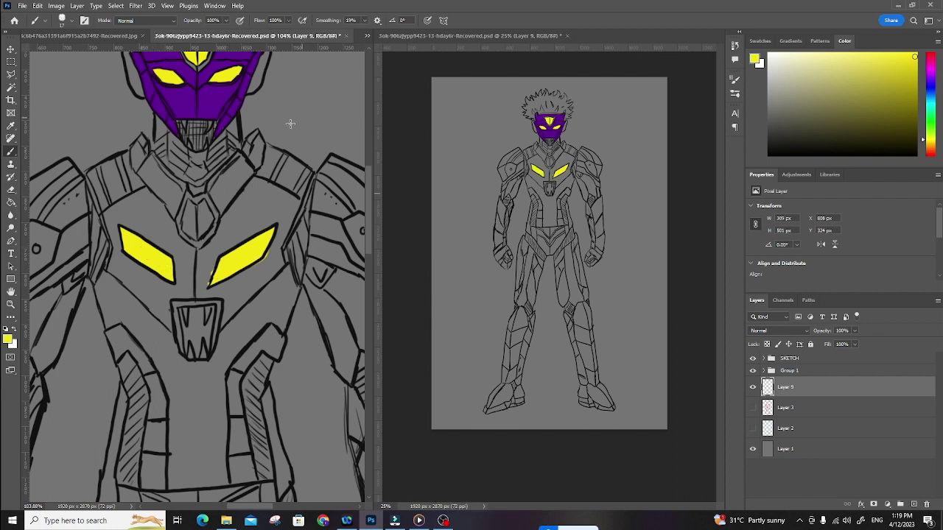
{"action": "left_click_drag", "start_coordinate": [218, 252], "coordinate": [264, 267]}
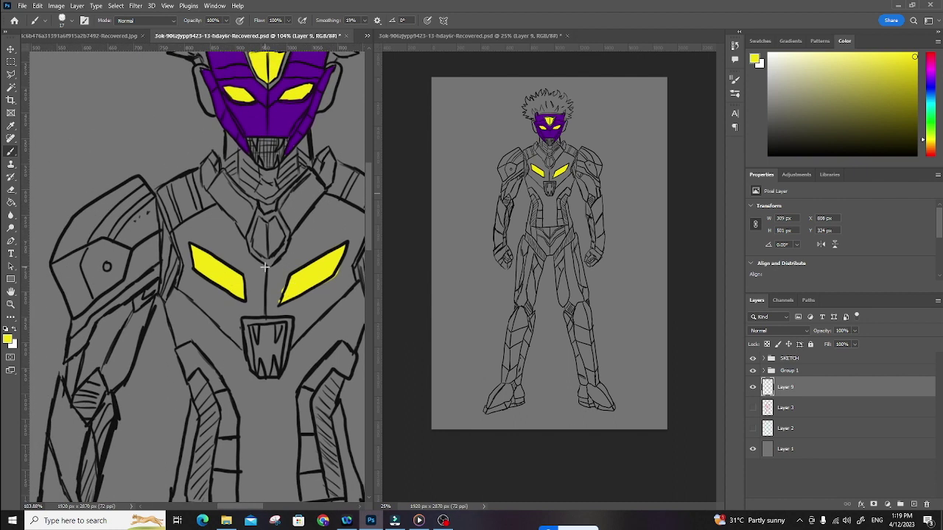
Fill the pendant-shaped gem below the collar with yellow on Layer 9.
{"action": "left_click_drag", "start_coordinate": [269, 188], "coordinate": [240, 252]}
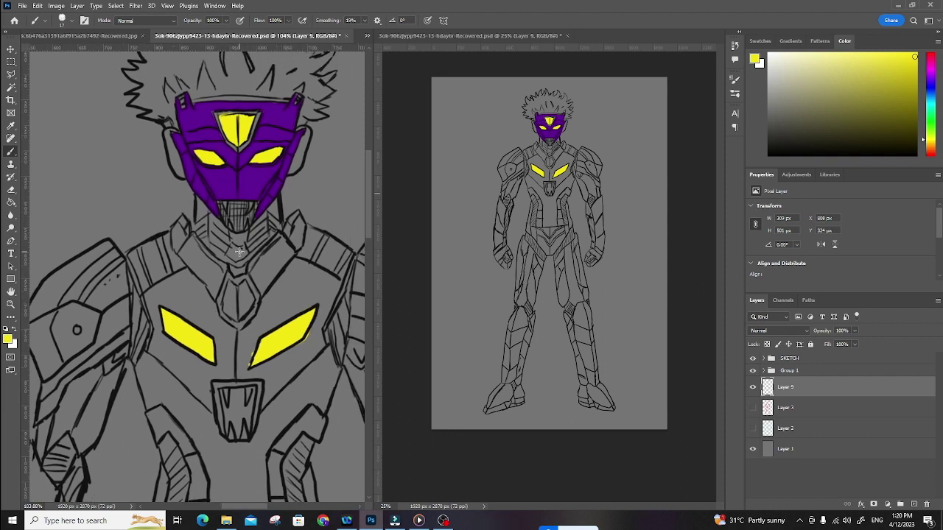
{"action": "scroll", "coordinate": [245, 232], "scroll_direction": "down", "scroll_amount": 2}
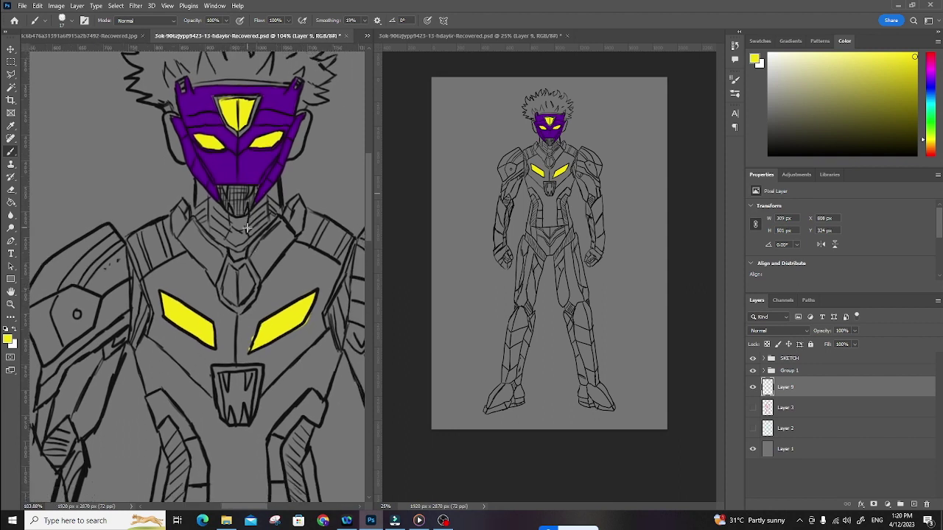
{"action": "scroll", "coordinate": [244, 232], "scroll_direction": "up", "scroll_amount": 8}
{"action": "scroll", "coordinate": [228, 245], "scroll_direction": "down", "scroll_amount": 5}
{"action": "left_click_drag", "start_coordinate": [230, 293], "coordinate": [235, 320]}
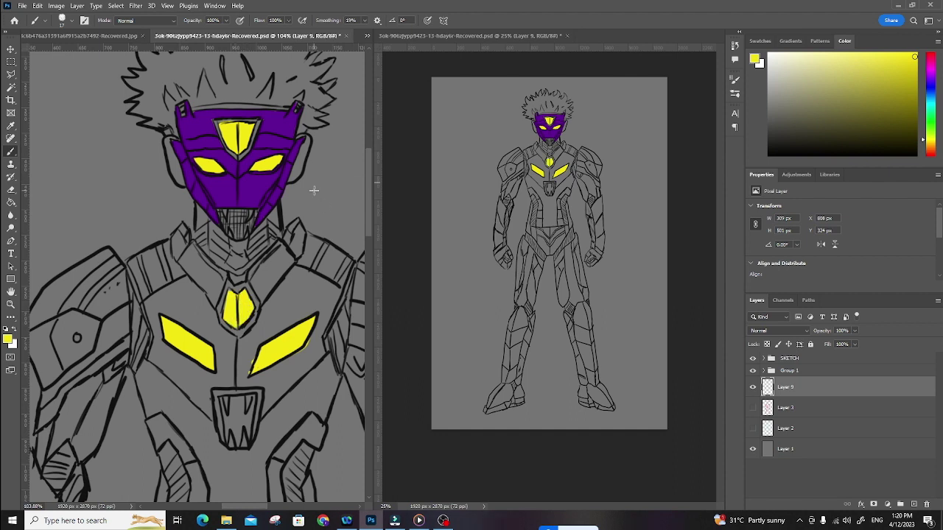
Fill the narrow stripes on both shoulders with yellow.
{"action": "left_click_drag", "start_coordinate": [140, 257], "coordinate": [151, 291]}
{"action": "left_click_drag", "start_coordinate": [160, 245], "coordinate": [168, 280]}
{"action": "mouse_move", "coordinate": [326, 247]}
{"action": "left_mouse_down"}
{"action": "mouse_move", "coordinate": [315, 274]}
{"action": "mouse_move", "coordinate": [323, 246]}
{"action": "mouse_move", "coordinate": [340, 279]}
{"action": "left_mouse_up"}
{"action": "mouse_move", "coordinate": [263, 237]}
{"action": "left_mouse_down"}
{"action": "mouse_move", "coordinate": [256, 124]}
{"action": "mouse_move", "coordinate": [198, 114]}
{"action": "left_mouse_up"}
{"action": "left_click_drag", "start_coordinate": [44, 316], "coordinate": [132, 208]}
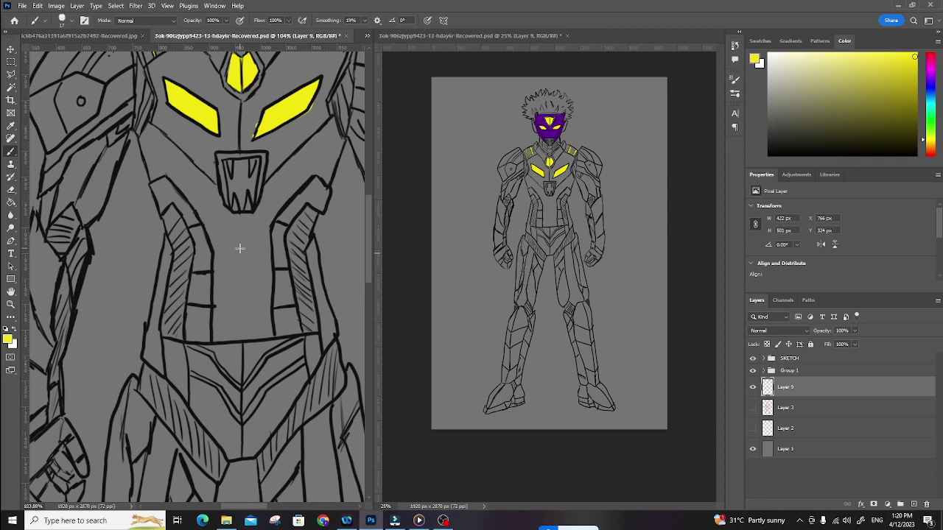
{"action": "scroll", "coordinate": [242, 249], "scroll_direction": "up", "scroll_amount": 8}
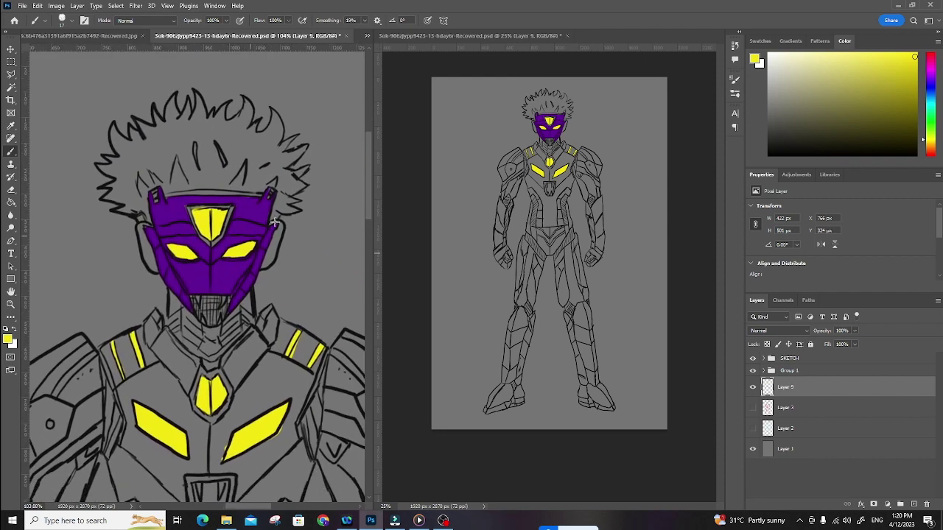
Add a new layer above Layer 9 and paint the neck beneath the mask dark grey.
{"action": "left_click", "coordinate": [914, 505]}
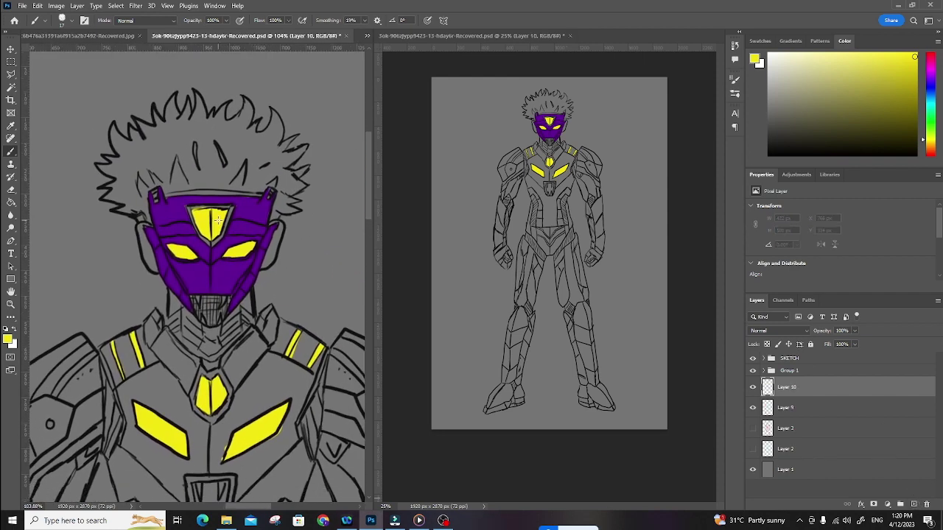
{"action": "left_click", "coordinate": [784, 132]}
{"action": "mouse_move", "coordinate": [180, 312]}
{"action": "left_mouse_down", "text": "ctrl"}
{"action": "mouse_move", "coordinate": [203, 372]}
{"action": "mouse_move", "coordinate": [188, 331]}
{"action": "left_mouse_up", "text": "ctrl"}
{"action": "mouse_move", "coordinate": [169, 296]}
{"action": "left_mouse_down"}
{"action": "mouse_move", "coordinate": [175, 332]}
{"action": "mouse_move", "coordinate": [188, 309]}
{"action": "mouse_move", "coordinate": [224, 335]}
{"action": "mouse_move", "coordinate": [270, 294]}
{"action": "mouse_move", "coordinate": [276, 333]}
{"action": "mouse_move", "coordinate": [217, 381]}
{"action": "mouse_move", "coordinate": [176, 317]}
{"action": "mouse_move", "coordinate": [193, 346]}
{"action": "mouse_move", "coordinate": [240, 333]}
{"action": "mouse_move", "coordinate": [224, 372]}
{"action": "left_mouse_up"}
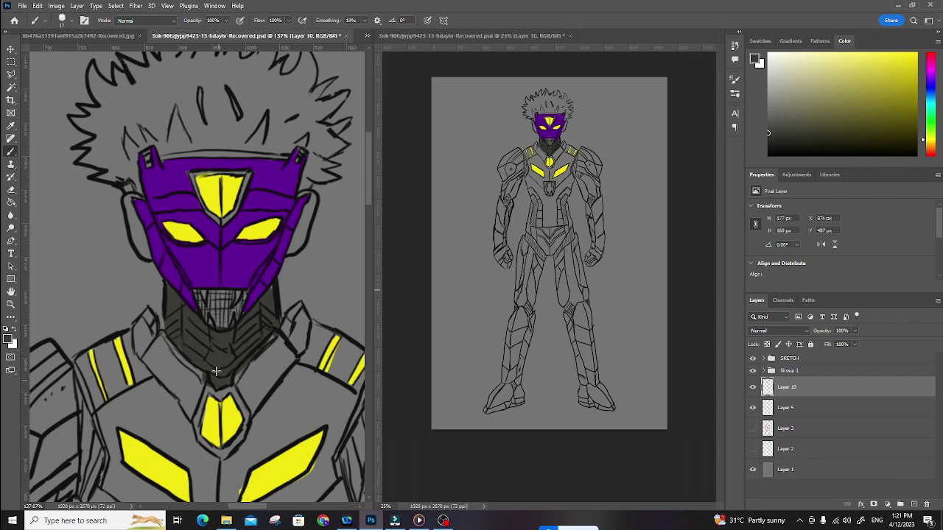
{"action": "left_click_drag", "start_coordinate": [258, 329], "coordinate": [202, 356]}
{"action": "scroll", "coordinate": [219, 160], "scroll_direction": "down", "scroll_amount": 5}
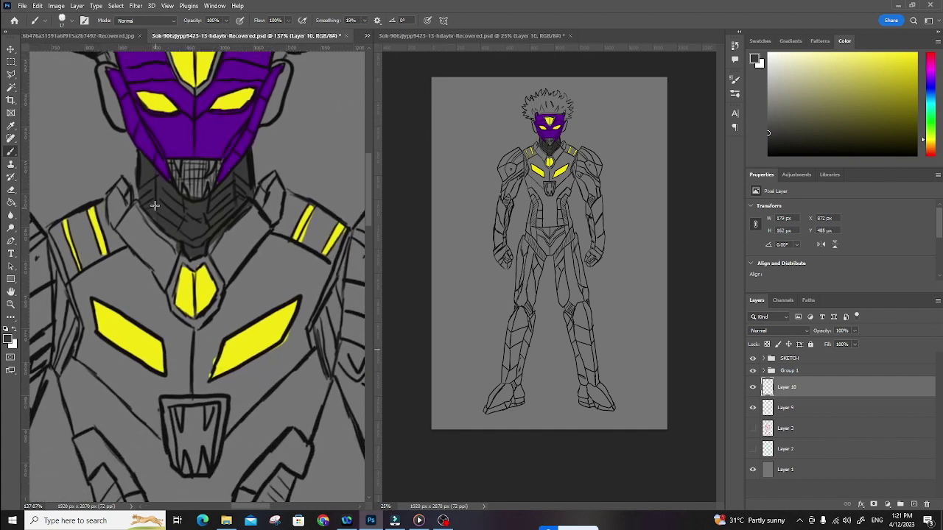
Darken the colour to near-black and repaint the neck and the mouth interior on Layer 10.
{"action": "left_click", "coordinate": [770, 144]}
{"action": "mouse_move", "coordinate": [146, 174]}
{"action": "left_mouse_down"}
{"action": "mouse_move", "coordinate": [142, 186]}
{"action": "mouse_move", "coordinate": [162, 198]}
{"action": "mouse_move", "coordinate": [195, 256]}
{"action": "mouse_move", "coordinate": [198, 207]}
{"action": "mouse_move", "coordinate": [246, 156]}
{"action": "mouse_move", "coordinate": [245, 190]}
{"action": "mouse_move", "coordinate": [248, 169]}
{"action": "mouse_move", "coordinate": [216, 252]}
{"action": "mouse_move", "coordinate": [234, 256]}
{"action": "left_mouse_up"}
{"action": "mouse_move", "coordinate": [169, 205]}
{"action": "left_mouse_down"}
{"action": "mouse_move", "coordinate": [152, 158]}
{"action": "mouse_move", "coordinate": [208, 156]}
{"action": "mouse_move", "coordinate": [227, 182]}
{"action": "mouse_move", "coordinate": [240, 165]}
{"action": "left_mouse_up"}
{"action": "left_click_drag", "start_coordinate": [168, 153], "coordinate": [191, 152]}
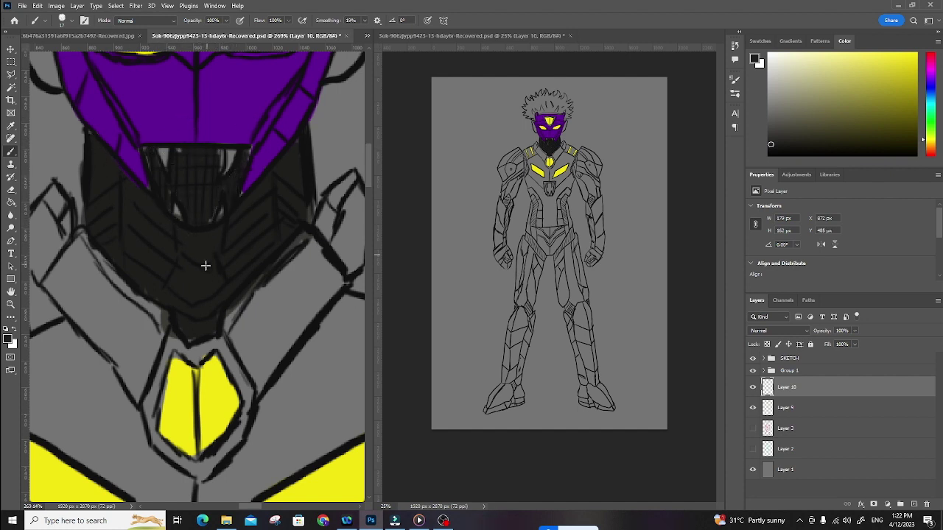
{"action": "key", "text": "e"}
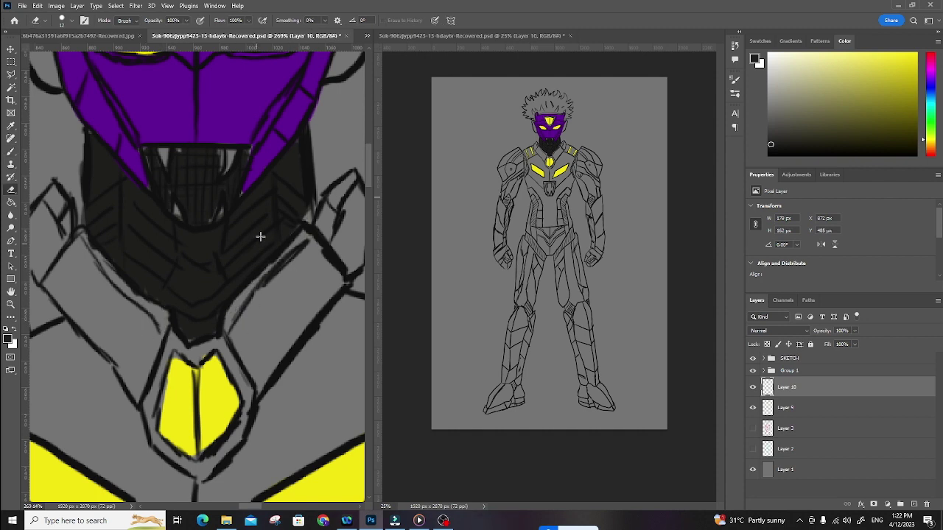
Add a layer clipped to Layer 10 and paint dark grey highlights on the neck along the mask's lower edge.
{"action": "left_click", "coordinate": [767, 118]}
{"action": "left_click", "coordinate": [914, 503]}
{"action": "right_click", "coordinate": [800, 386]}
{"action": "left_click", "coordinate": [884, 391]}
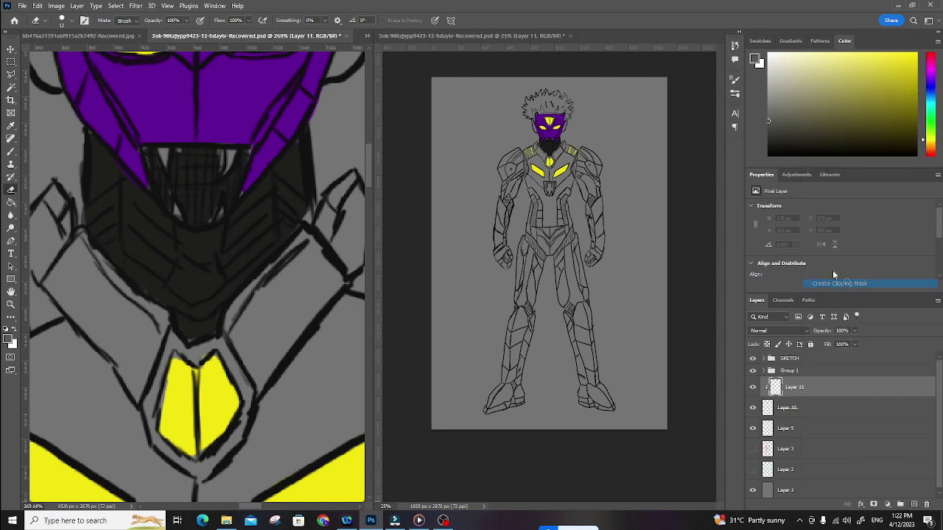
{"action": "key", "text": "b"}
{"action": "mouse_move", "coordinate": [90, 137]}
{"action": "left_mouse_down"}
{"action": "mouse_move", "coordinate": [190, 236]}
{"action": "mouse_move", "coordinate": [297, 141]}
{"action": "left_mouse_up"}
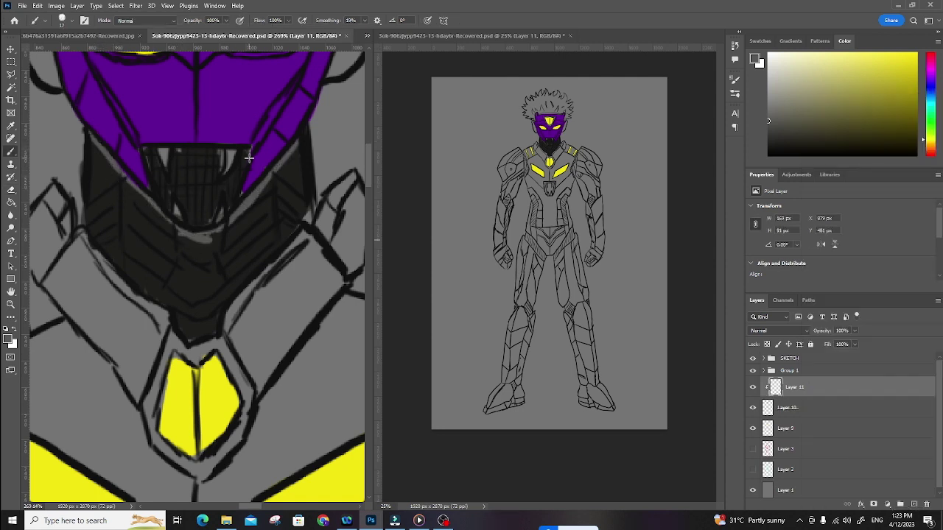
Set the colour to white, start filling the fangs on a new layer, and move that layer above Layer 11.
{"action": "left_click", "coordinate": [768, 54]}
{"action": "left_click", "coordinate": [847, 410]}
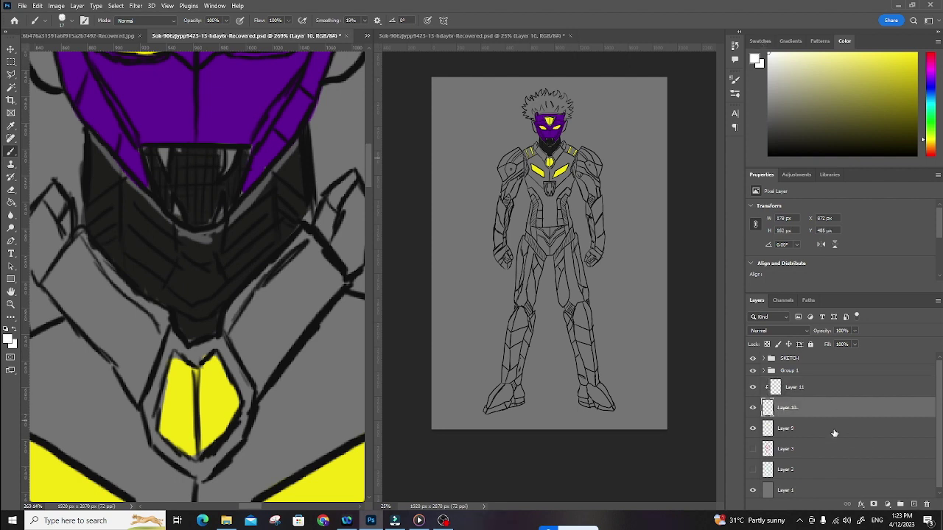
{"action": "left_click", "coordinate": [846, 431]}
{"action": "left_click", "coordinate": [913, 504]}
{"action": "left_click_drag", "start_coordinate": [176, 207], "coordinate": [181, 223]}
{"action": "left_click_drag", "start_coordinate": [796, 434], "coordinate": [825, 380]}
Fill the remaining upper and lower fangs in the mask's mouth with white on Layer 12.
{"action": "left_click_drag", "start_coordinate": [220, 209], "coordinate": [220, 220]}
{"action": "left_click_drag", "start_coordinate": [166, 152], "coordinate": [166, 168]}
{"action": "left_click_drag", "start_coordinate": [229, 165], "coordinate": [232, 152]}
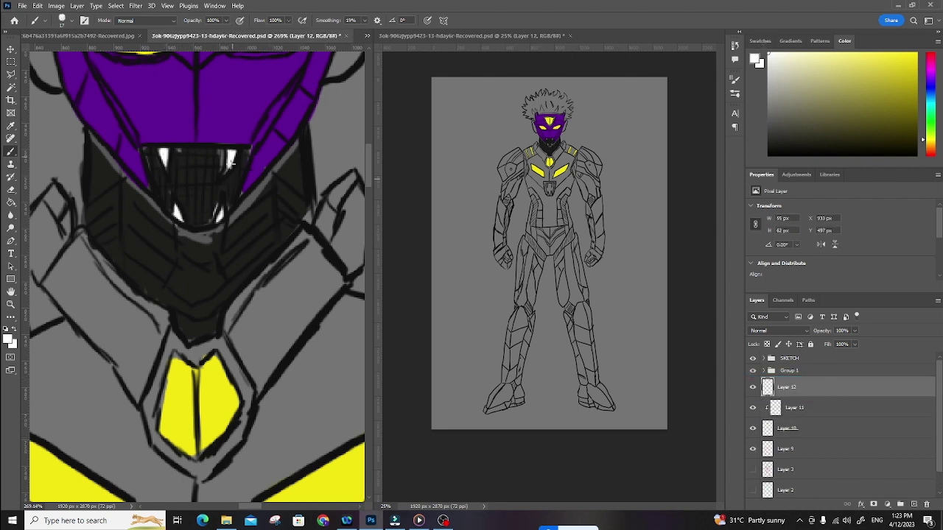
{"action": "left_click_drag", "start_coordinate": [222, 187], "coordinate": [166, 184]}
{"action": "left_click_drag", "start_coordinate": [282, 249], "coordinate": [299, 254]}
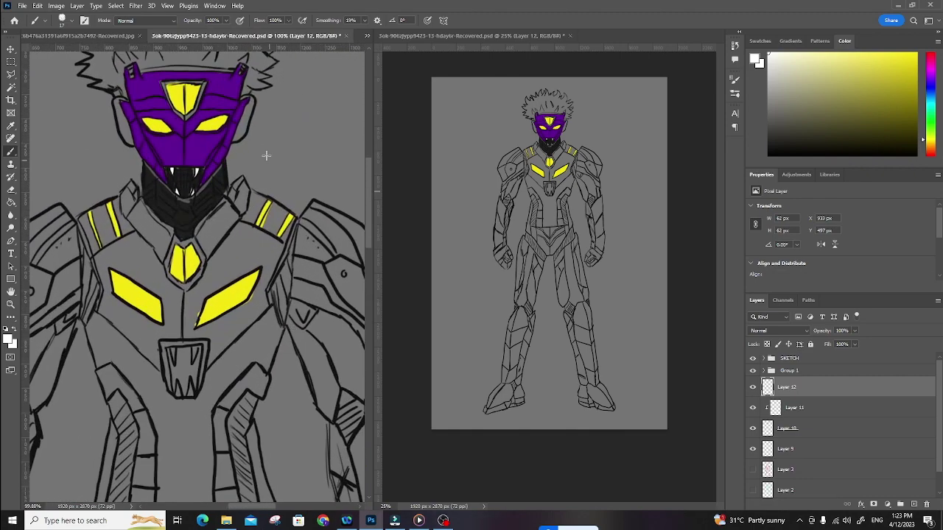
Pick light grey, add a new layer above Layer 12, and fill the collar and gem surround.
{"action": "left_click_drag", "start_coordinate": [246, 66], "coordinate": [273, 183]}
{"action": "left_click_drag", "start_coordinate": [281, 339], "coordinate": [280, 164]}
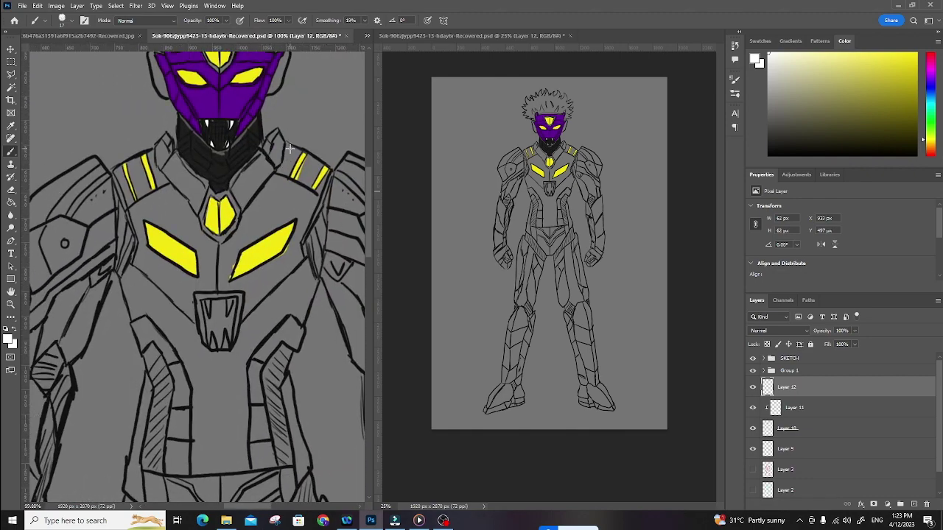
{"action": "left_click_drag", "start_coordinate": [160, 195], "coordinate": [186, 226]}
{"action": "left_click_drag", "start_coordinate": [819, 135], "coordinate": [766, 87]}
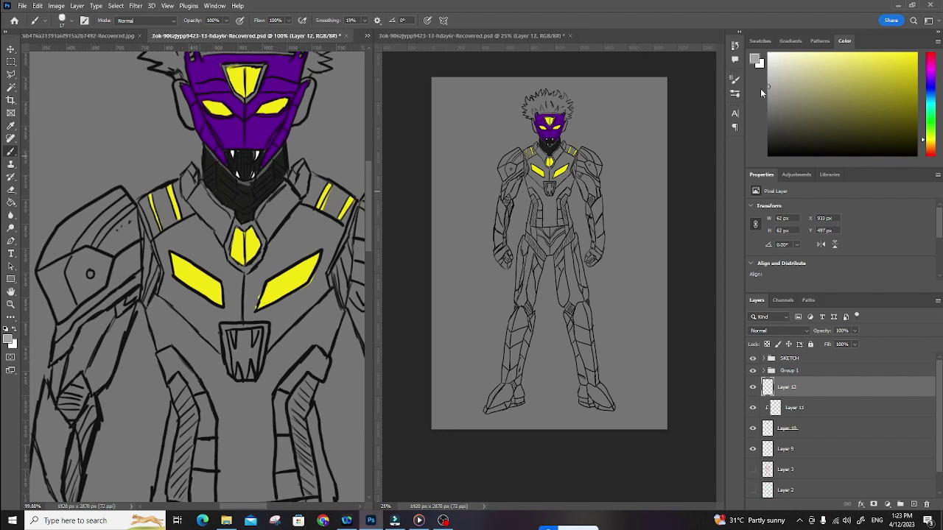
{"action": "left_click", "coordinate": [914, 505]}
{"action": "mouse_move", "coordinate": [193, 198]}
{"action": "left_mouse_down"}
{"action": "mouse_move", "coordinate": [189, 173]}
{"action": "mouse_move", "coordinate": [210, 217]}
{"action": "mouse_move", "coordinate": [223, 208]}
{"action": "mouse_move", "coordinate": [221, 238]}
{"action": "mouse_move", "coordinate": [200, 210]}
{"action": "mouse_move", "coordinate": [230, 252]}
{"action": "mouse_move", "coordinate": [262, 257]}
{"action": "mouse_move", "coordinate": [243, 221]}
{"action": "mouse_move", "coordinate": [289, 193]}
{"action": "mouse_move", "coordinate": [274, 215]}
{"action": "mouse_move", "coordinate": [303, 168]}
{"action": "left_mouse_up"}
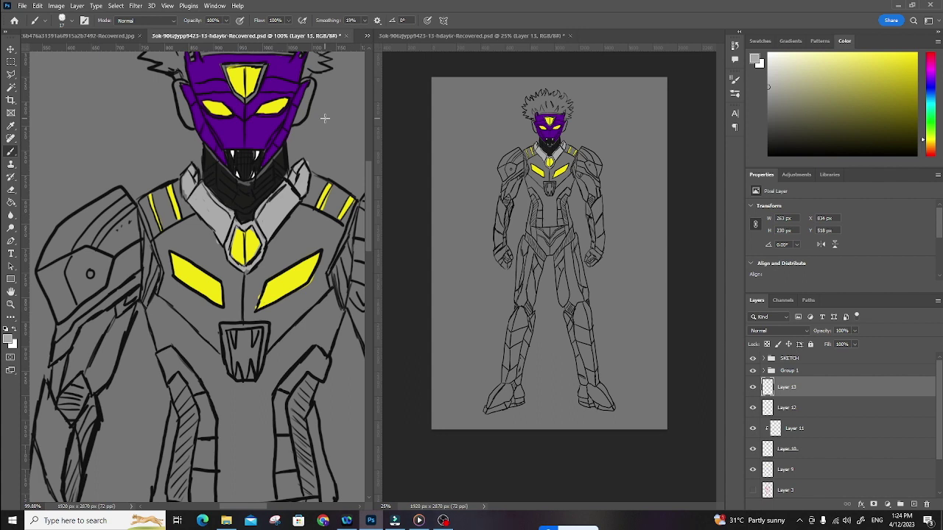
Move Layer 13 down the layer stack to sit below Layer 9.
{"action": "key", "text": "ctrl+bracketleft"}
{"action": "key", "text": "ctrl+bracketleft"}
{"action": "key", "text": "ctrl+bracketleft"}
{"action": "key", "text": "ctrl+bracketleft"}
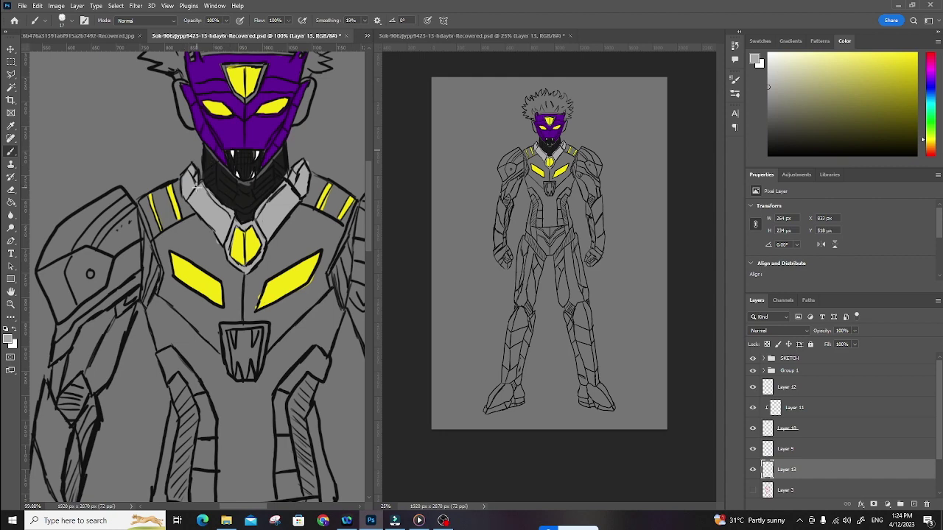
Sample the neck's near-black and fill both armpit strips and the band under the left shoulder pad on Layer 10.
{"action": "mouse_move", "coordinate": [261, 278]}
{"action": "left_mouse_down"}
{"action": "mouse_move", "coordinate": [217, 241]}
{"action": "mouse_move", "coordinate": [221, 405]}
{"action": "mouse_move", "coordinate": [217, 220]}
{"action": "left_mouse_up"}
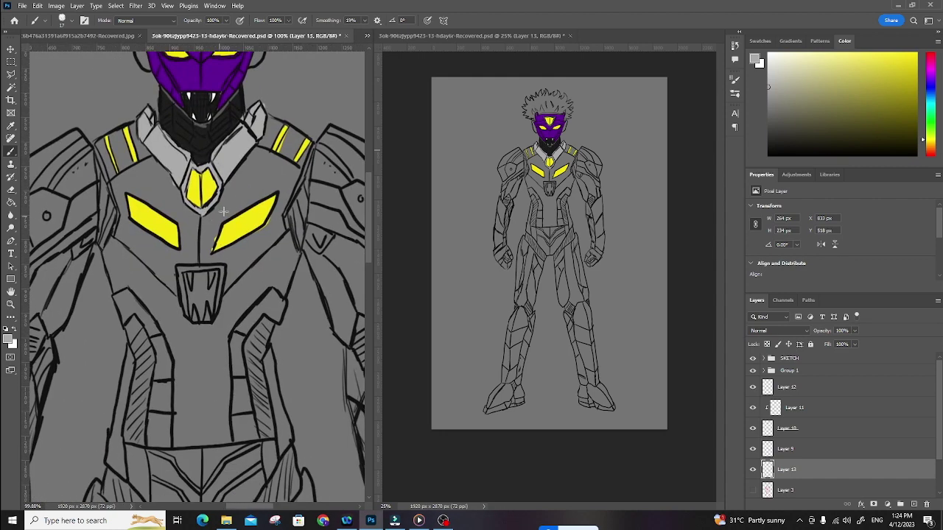
{"action": "scroll", "coordinate": [214, 213], "scroll_direction": "left", "scroll_amount": 1}
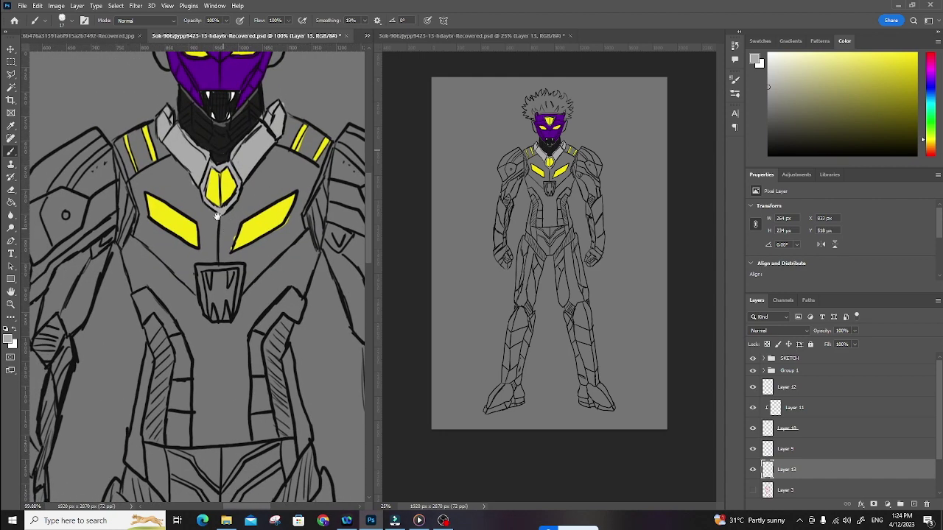
{"action": "left_click", "coordinate": [798, 407]}
{"action": "left_click", "coordinate": [218, 158], "text": "alt"}
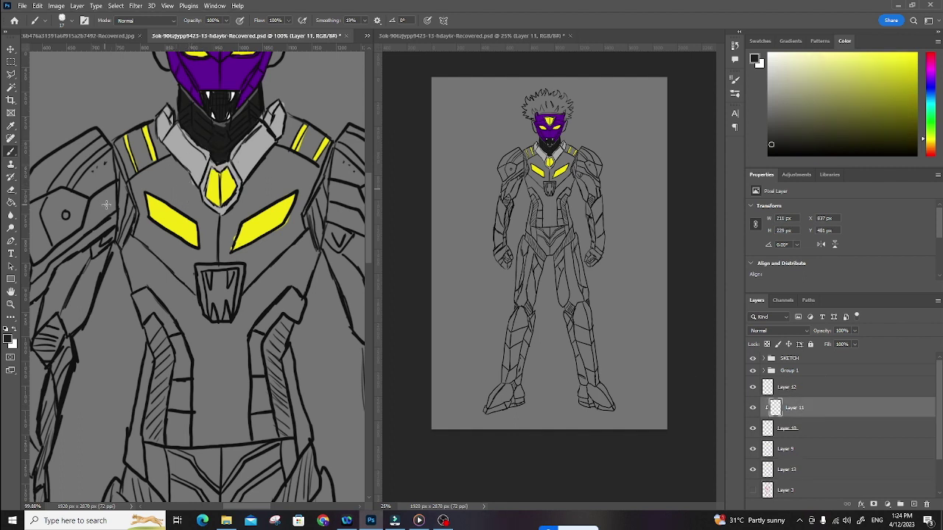
{"action": "left_click", "coordinate": [229, 232], "text": "ctrl"}
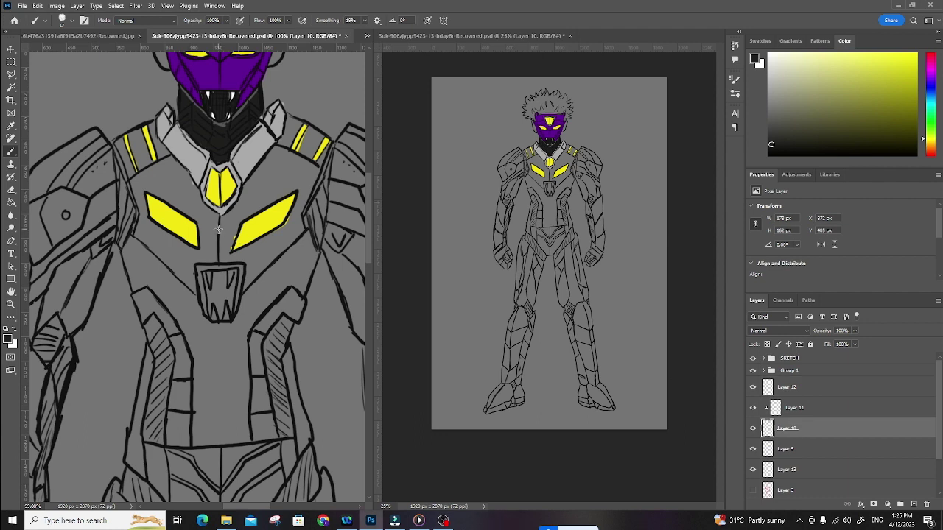
{"action": "mouse_move", "coordinate": [122, 190]}
{"action": "left_mouse_down"}
{"action": "mouse_move", "coordinate": [118, 235]}
{"action": "mouse_move", "coordinate": [132, 209]}
{"action": "mouse_move", "coordinate": [117, 202]}
{"action": "mouse_move", "coordinate": [118, 174]}
{"action": "left_mouse_up"}
{"action": "mouse_move", "coordinate": [320, 206]}
{"action": "left_mouse_down"}
{"action": "mouse_move", "coordinate": [312, 208]}
{"action": "mouse_move", "coordinate": [320, 213]}
{"action": "mouse_move", "coordinate": [315, 251]}
{"action": "mouse_move", "coordinate": [332, 159]}
{"action": "left_mouse_up"}
{"action": "left_click_drag", "start_coordinate": [169, 237], "coordinate": [216, 221]}
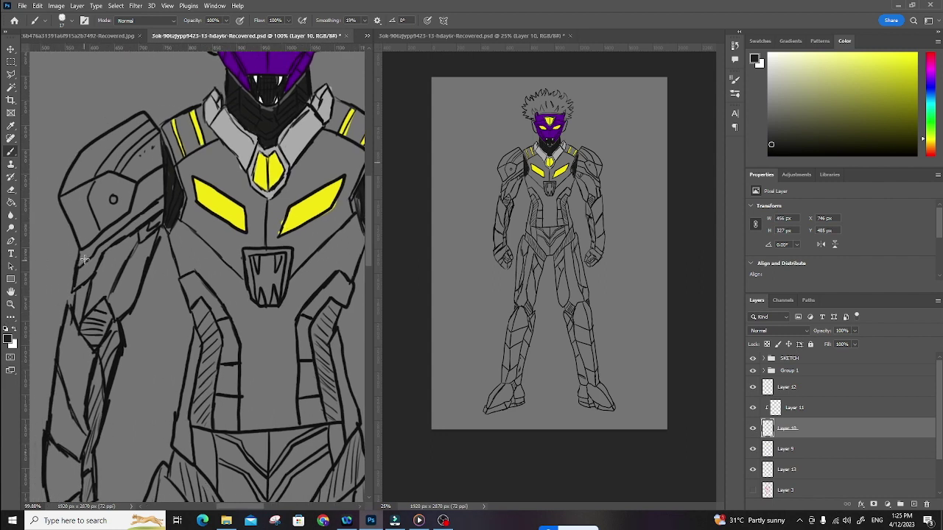
{"action": "mouse_move", "coordinate": [85, 262]}
{"action": "left_mouse_down"}
{"action": "mouse_move", "coordinate": [80, 285]}
{"action": "mouse_move", "coordinate": [89, 252]}
{"action": "mouse_move", "coordinate": [104, 238]}
{"action": "mouse_move", "coordinate": [90, 245]}
{"action": "mouse_move", "coordinate": [116, 231]}
{"action": "mouse_move", "coordinate": [89, 269]}
{"action": "mouse_move", "coordinate": [159, 207]}
{"action": "mouse_move", "coordinate": [157, 174]}
{"action": "mouse_move", "coordinate": [140, 217]}
{"action": "mouse_move", "coordinate": [145, 179]}
{"action": "mouse_move", "coordinate": [109, 234]}
{"action": "mouse_move", "coordinate": [160, 169]}
{"action": "mouse_move", "coordinate": [203, 220]}
{"action": "mouse_move", "coordinate": [160, 305]}
{"action": "mouse_move", "coordinate": [189, 213]}
{"action": "left_mouse_up"}
Sample the mask's purple and repaint the collar and gem surround with it on Layer 13.
{"action": "left_click", "coordinate": [795, 472]}
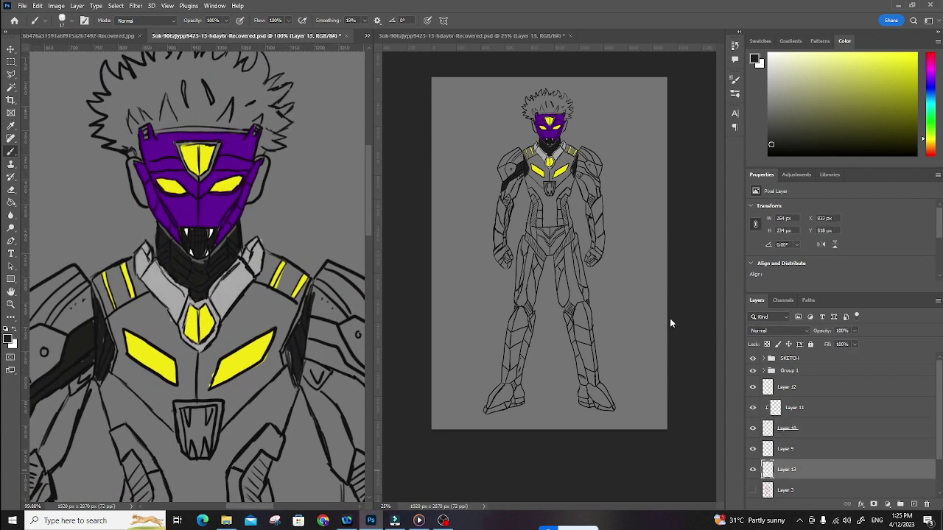
{"action": "left_click", "coordinate": [208, 211], "text": "alt"}
{"action": "mouse_move", "coordinate": [148, 251]}
{"action": "left_mouse_down"}
{"action": "mouse_move", "coordinate": [149, 271]}
{"action": "mouse_move", "coordinate": [139, 269]}
{"action": "mouse_move", "coordinate": [183, 302]}
{"action": "mouse_move", "coordinate": [173, 316]}
{"action": "mouse_move", "coordinate": [197, 359]}
{"action": "mouse_move", "coordinate": [215, 335]}
{"action": "mouse_move", "coordinate": [210, 303]}
{"action": "mouse_move", "coordinate": [188, 304]}
{"action": "mouse_move", "coordinate": [224, 292]}
{"action": "mouse_move", "coordinate": [256, 248]}
{"action": "mouse_move", "coordinate": [225, 312]}
{"action": "mouse_move", "coordinate": [213, 298]}
{"action": "mouse_move", "coordinate": [229, 247]}
{"action": "left_mouse_up"}
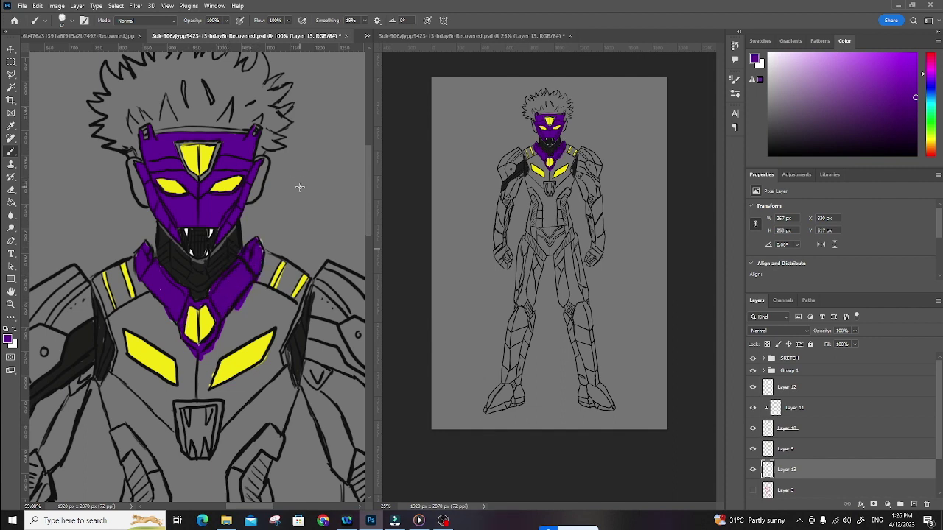
Enlarge the brush to 25 and paint the shoulders and upper chest armour purple.
{"action": "mouse_move", "coordinate": [115, 326]}
{"action": "left_mouse_down"}
{"action": "mouse_move", "coordinate": [103, 306]}
{"action": "mouse_move", "coordinate": [113, 314]}
{"action": "mouse_move", "coordinate": [108, 272]}
{"action": "mouse_move", "coordinate": [115, 288]}
{"action": "mouse_move", "coordinate": [118, 270]}
{"action": "mouse_move", "coordinate": [94, 280]}
{"action": "mouse_move", "coordinate": [133, 273]}
{"action": "mouse_move", "coordinate": [132, 256]}
{"action": "mouse_move", "coordinate": [134, 284]}
{"action": "mouse_move", "coordinate": [194, 378]}
{"action": "left_mouse_up"}
{"action": "left_click", "coordinate": [71, 21]}
{"action": "left_click", "coordinate": [59, 50]}
{"action": "mouse_move", "coordinate": [220, 339]}
{"action": "left_mouse_down"}
{"action": "mouse_move", "coordinate": [199, 397]}
{"action": "mouse_move", "coordinate": [193, 365]}
{"action": "mouse_move", "coordinate": [195, 387]}
{"action": "left_mouse_up"}
{"action": "mouse_move", "coordinate": [185, 345]}
{"action": "left_mouse_down"}
{"action": "mouse_move", "coordinate": [189, 378]}
{"action": "mouse_move", "coordinate": [261, 330]}
{"action": "mouse_move", "coordinate": [245, 334]}
{"action": "mouse_move", "coordinate": [252, 315]}
{"action": "mouse_move", "coordinate": [236, 311]}
{"action": "mouse_move", "coordinate": [270, 258]}
{"action": "mouse_move", "coordinate": [287, 271]}
{"action": "mouse_move", "coordinate": [283, 291]}
{"action": "mouse_move", "coordinate": [308, 280]}
{"action": "mouse_move", "coordinate": [277, 346]}
{"action": "mouse_move", "coordinate": [301, 308]}
{"action": "mouse_move", "coordinate": [300, 271]}
{"action": "mouse_move", "coordinate": [266, 268]}
{"action": "left_mouse_up"}
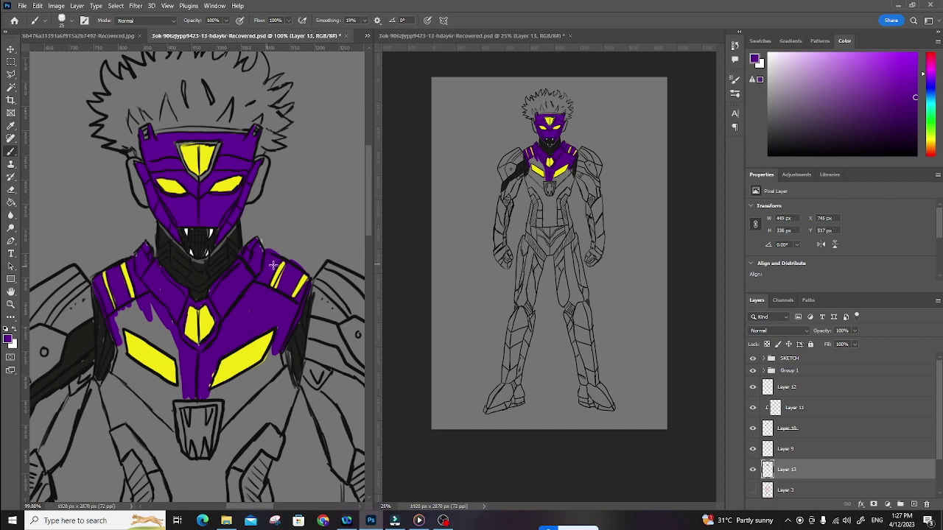
Clean up the shoulder overspill and fill the rest of the chest armour down to the fanged emblem with purple.
{"action": "key", "text": "e"}
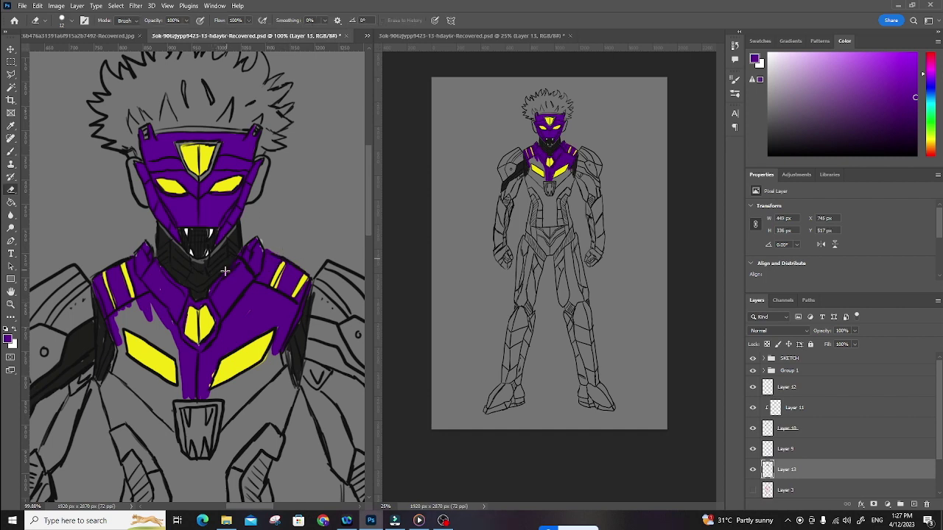
{"action": "key", "text": "b"}
{"action": "left_click_drag", "start_coordinate": [259, 376], "coordinate": [275, 310]}
{"action": "mouse_move", "coordinate": [140, 290]}
{"action": "left_mouse_down"}
{"action": "mouse_move", "coordinate": [171, 239]}
{"action": "mouse_move", "coordinate": [156, 253]}
{"action": "mouse_move", "coordinate": [204, 292]}
{"action": "mouse_move", "coordinate": [163, 243]}
{"action": "mouse_move", "coordinate": [205, 332]}
{"action": "mouse_move", "coordinate": [285, 312]}
{"action": "mouse_move", "coordinate": [294, 292]}
{"action": "mouse_move", "coordinate": [268, 314]}
{"action": "mouse_move", "coordinate": [313, 286]}
{"action": "mouse_move", "coordinate": [254, 346]}
{"action": "mouse_move", "coordinate": [232, 330]}
{"action": "mouse_move", "coordinate": [191, 335]}
{"action": "mouse_move", "coordinate": [196, 357]}
{"action": "left_mouse_up"}
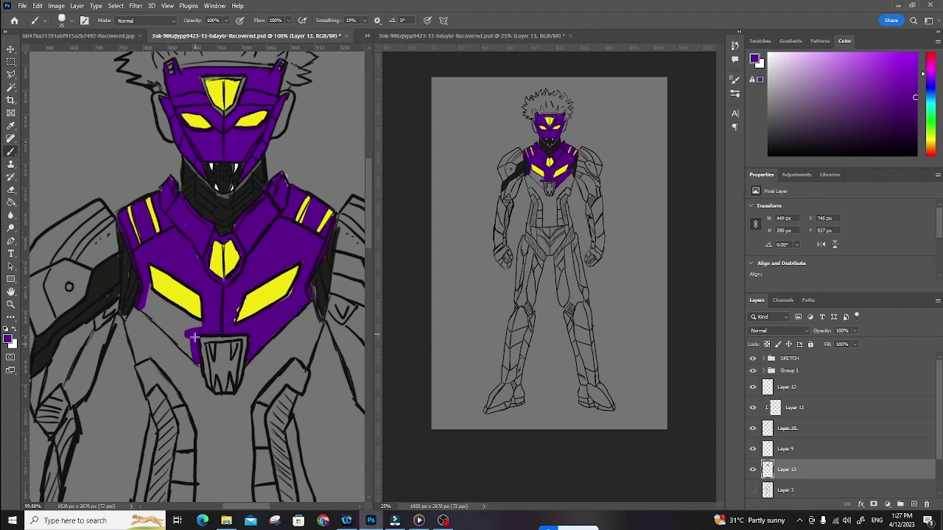
{"action": "mouse_move", "coordinate": [164, 289]}
{"action": "left_mouse_down"}
{"action": "mouse_move", "coordinate": [179, 336]}
{"action": "mouse_move", "coordinate": [164, 330]}
{"action": "mouse_move", "coordinate": [175, 337]}
{"action": "mouse_move", "coordinate": [161, 318]}
{"action": "mouse_move", "coordinate": [189, 332]}
{"action": "mouse_move", "coordinate": [151, 295]}
{"action": "mouse_move", "coordinate": [181, 309]}
{"action": "left_mouse_up"}
Fill the two curved segmented strips along the abdomen with purple and erase the overspill at the left strip.
{"action": "scroll", "coordinate": [243, 301], "scroll_direction": "down", "scroll_amount": 10}
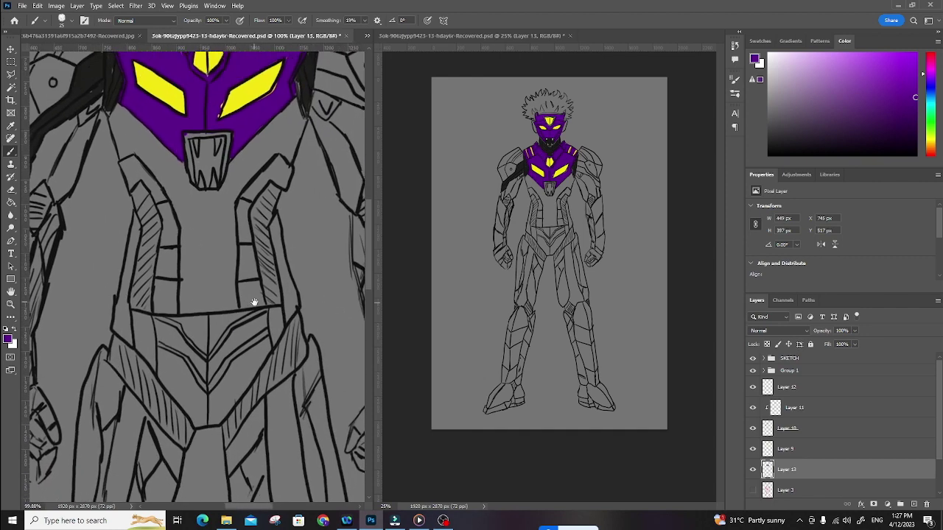
{"action": "mouse_move", "coordinate": [126, 181]}
{"action": "left_mouse_down"}
{"action": "mouse_move", "coordinate": [148, 181]}
{"action": "mouse_move", "coordinate": [169, 217]}
{"action": "mouse_move", "coordinate": [175, 267]}
{"action": "mouse_move", "coordinate": [173, 231]}
{"action": "mouse_move", "coordinate": [160, 286]}
{"action": "mouse_move", "coordinate": [165, 304]}
{"action": "mouse_move", "coordinate": [173, 295]}
{"action": "mouse_move", "coordinate": [166, 321]}
{"action": "left_mouse_up"}
{"action": "left_click_drag", "start_coordinate": [159, 208], "coordinate": [147, 183]}
{"action": "mouse_move", "coordinate": [279, 164]}
{"action": "left_mouse_down"}
{"action": "mouse_move", "coordinate": [243, 211]}
{"action": "mouse_move", "coordinate": [255, 293]}
{"action": "left_mouse_up"}
{"action": "mouse_move", "coordinate": [246, 249]}
{"action": "left_mouse_down"}
{"action": "mouse_move", "coordinate": [261, 306]}
{"action": "mouse_move", "coordinate": [244, 306]}
{"action": "mouse_move", "coordinate": [255, 308]}
{"action": "left_mouse_up"}
{"action": "left_click_drag", "start_coordinate": [276, 186], "coordinate": [290, 175]}
{"action": "mouse_move", "coordinate": [122, 90]}
{"action": "left_mouse_down"}
{"action": "mouse_move", "coordinate": [252, 186]}
{"action": "mouse_move", "coordinate": [226, 248]}
{"action": "left_mouse_up"}
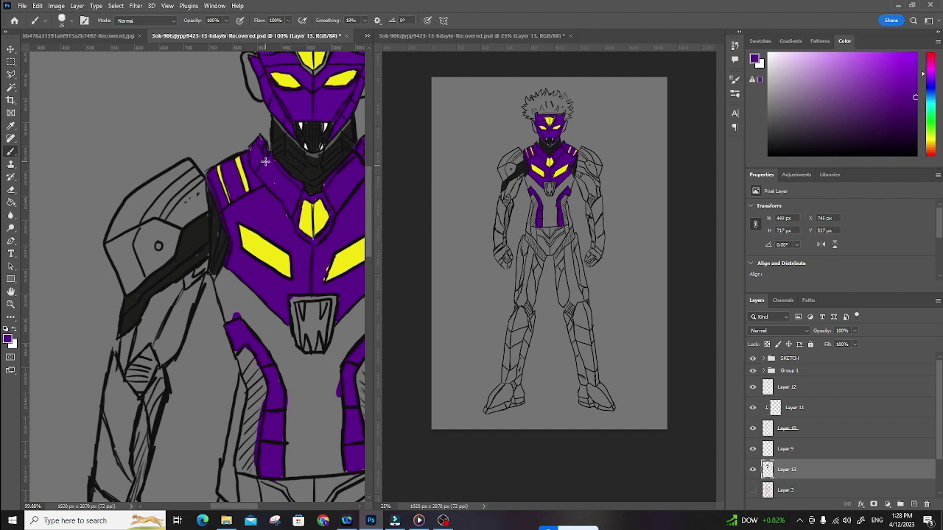
{"action": "key", "text": "e"}
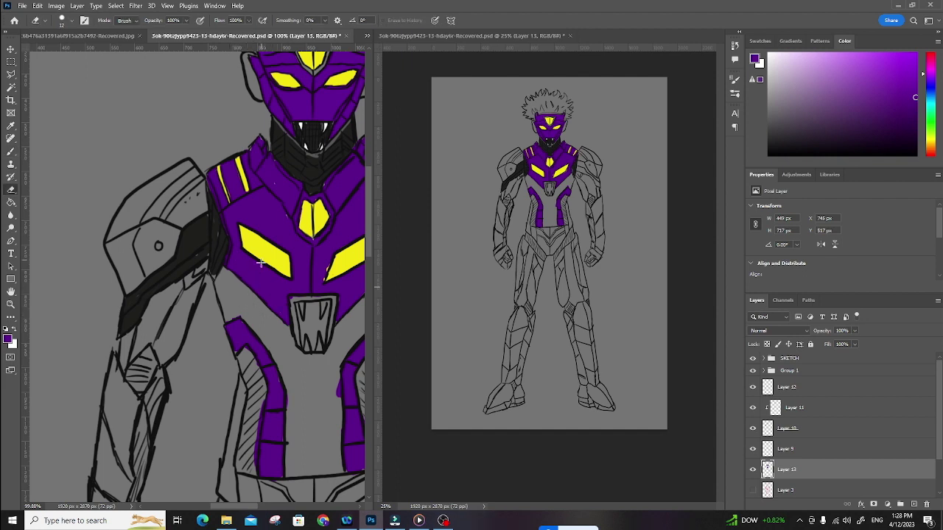
Check which colours sit on Layers 13 and 12 by toggling their visibility, and move Layer 13 into Group 1.
{"action": "left_click", "coordinate": [794, 450]}
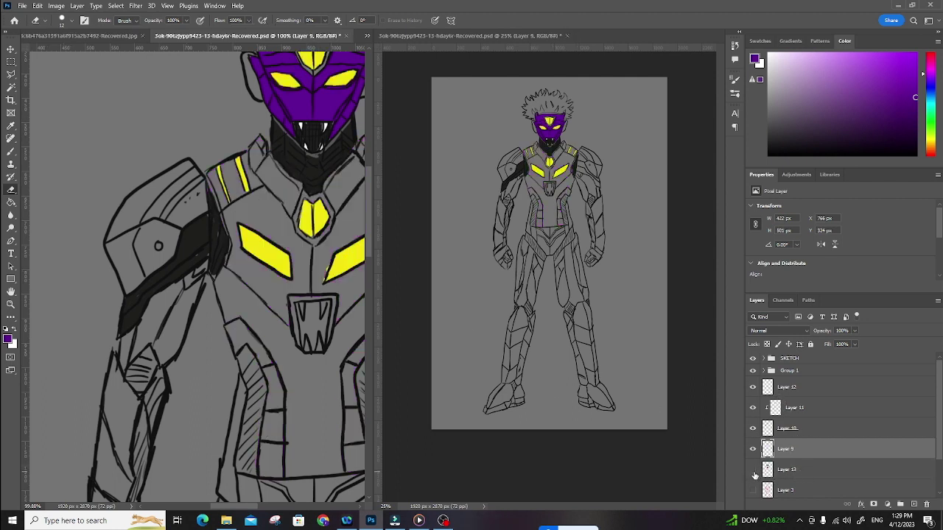
{"action": "left_click", "coordinate": [781, 475]}
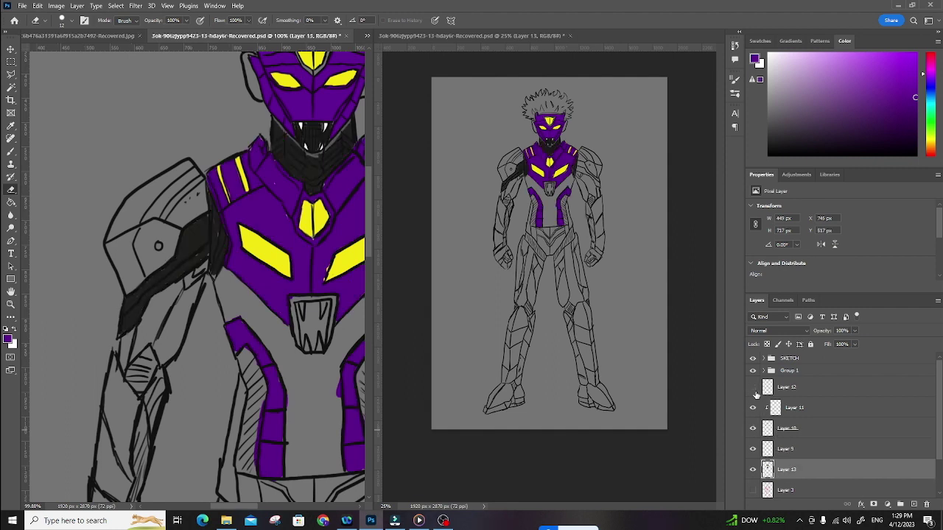
{"action": "scroll", "coordinate": [938, 437], "scroll_direction": "down", "scroll_amount": 1}
{"action": "left_click_drag", "start_coordinate": [794, 456], "coordinate": [806, 421]}
{"action": "scroll", "coordinate": [800, 374], "scroll_direction": "up", "scroll_amount": 1}
{"action": "left_click", "coordinate": [764, 371]}
Touch up the purple around the collar and shoulder edges on Layer 13, alternating the brush with a smaller eraser.
{"action": "left_click", "coordinate": [795, 391]}
{"action": "left_click_drag", "start_coordinate": [313, 230], "coordinate": [313, 208]}
{"action": "mouse_move", "coordinate": [332, 274]}
{"action": "left_mouse_down"}
{"action": "mouse_move", "coordinate": [329, 283]}
{"action": "mouse_move", "coordinate": [297, 275]}
{"action": "left_mouse_up"}
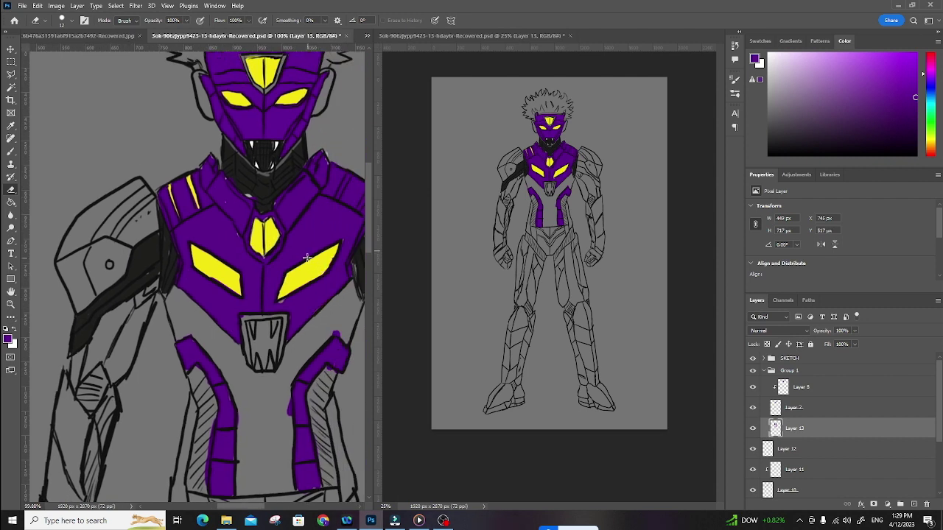
{"action": "left_click_drag", "start_coordinate": [332, 197], "coordinate": [306, 209]}
{"action": "mouse_move", "coordinate": [311, 211]}
{"action": "left_mouse_down"}
{"action": "mouse_move", "coordinate": [321, 187]}
{"action": "mouse_move", "coordinate": [331, 222]}
{"action": "left_mouse_up"}
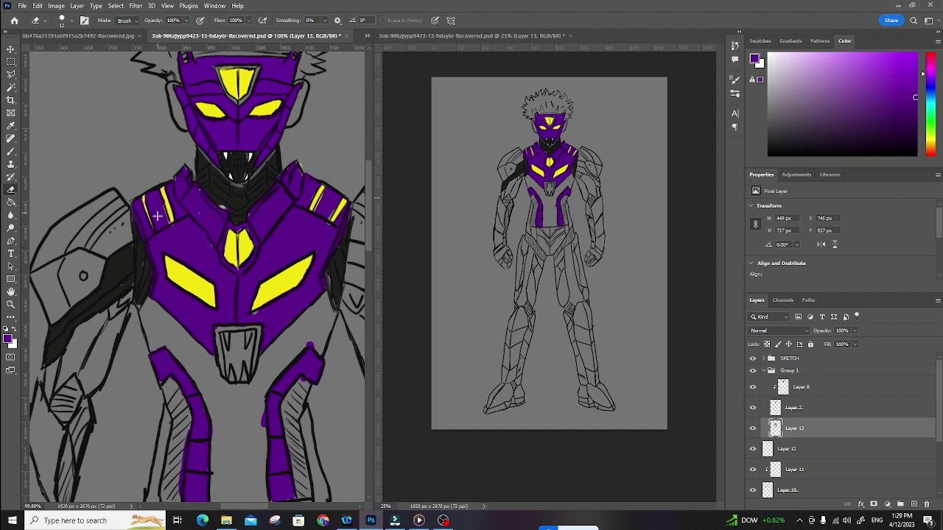
{"action": "key", "text": "b"}
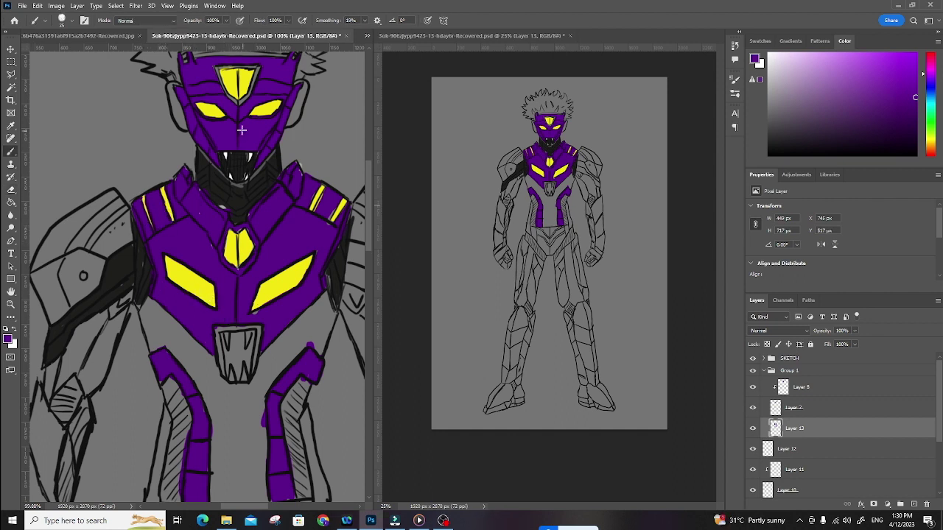
{"action": "key", "text": "e"}
{"action": "left_click", "coordinate": [66, 19]}
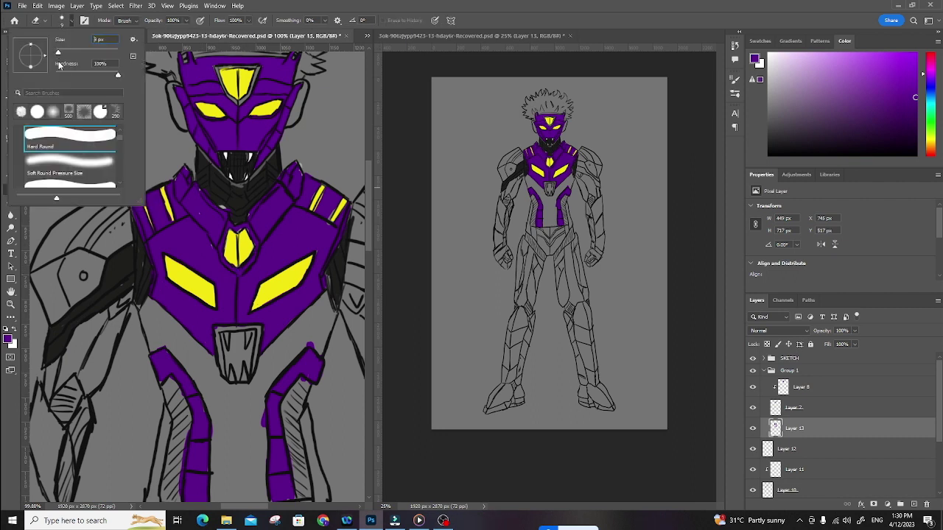
{"action": "left_click", "coordinate": [173, 223]}
{"action": "key", "text": "b"}
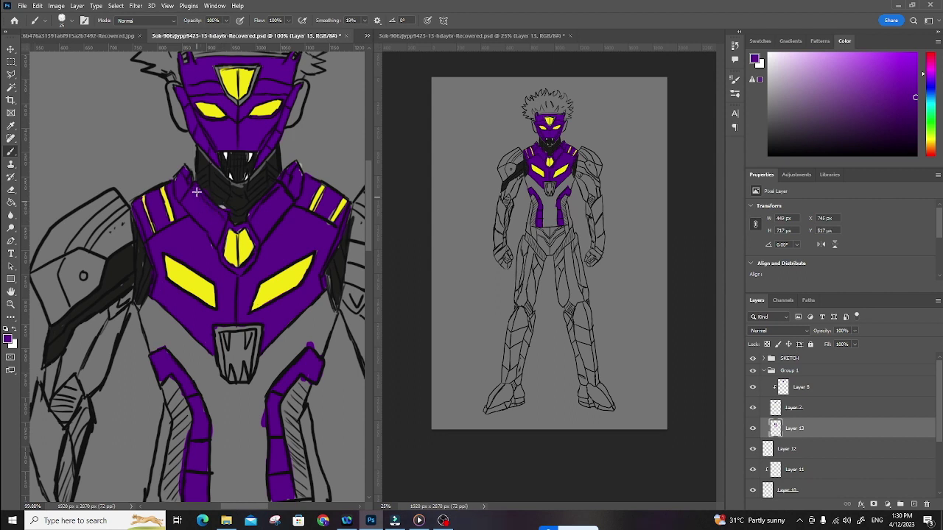
{"action": "key", "text": "e"}
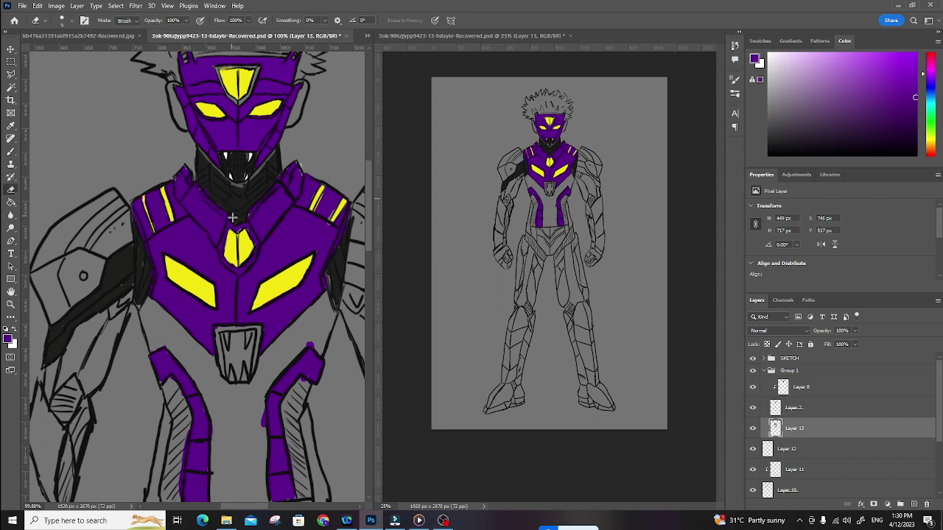
{"action": "key", "text": "b"}
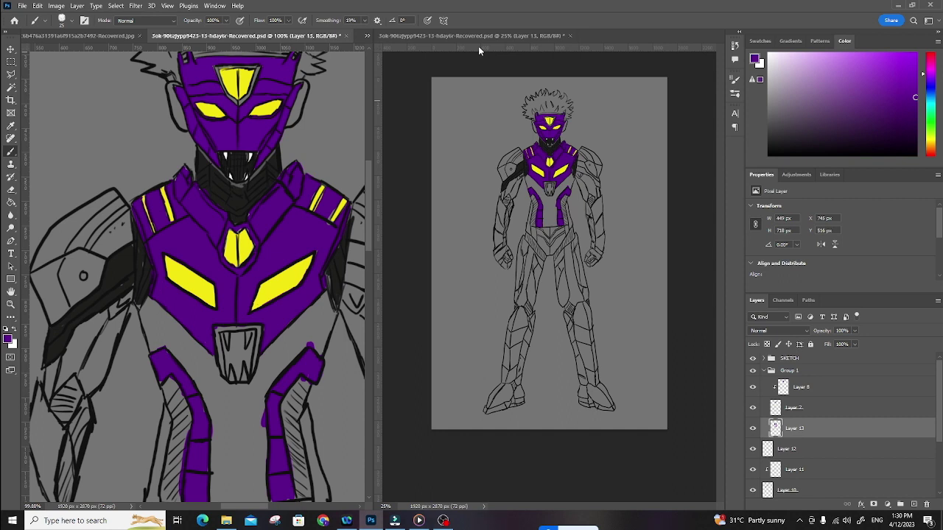
{"action": "left_click", "coordinate": [443, 520]}
{"action": "left_click", "coordinate": [678, 72]}
Enlarge the brush to 55, fill the figure's left-hand shoulder pad with purple and erase the overspill along its outer edge.
{"action": "mouse_move", "coordinate": [52, 281]}
{"action": "left_mouse_down"}
{"action": "mouse_move", "coordinate": [71, 240]}
{"action": "mouse_move", "coordinate": [162, 248]}
{"action": "left_mouse_up"}
{"action": "left_click", "coordinate": [72, 22]}
{"action": "left_click", "coordinate": [72, 52]}
{"action": "mouse_move", "coordinate": [95, 252]}
{"action": "left_mouse_down"}
{"action": "mouse_move", "coordinate": [155, 199]}
{"action": "mouse_move", "coordinate": [155, 242]}
{"action": "mouse_move", "coordinate": [131, 264]}
{"action": "mouse_move", "coordinate": [130, 286]}
{"action": "mouse_move", "coordinate": [91, 319]}
{"action": "mouse_move", "coordinate": [80, 295]}
{"action": "mouse_move", "coordinate": [82, 246]}
{"action": "mouse_move", "coordinate": [157, 198]}
{"action": "mouse_move", "coordinate": [97, 273]}
{"action": "mouse_move", "coordinate": [94, 302]}
{"action": "left_mouse_up"}
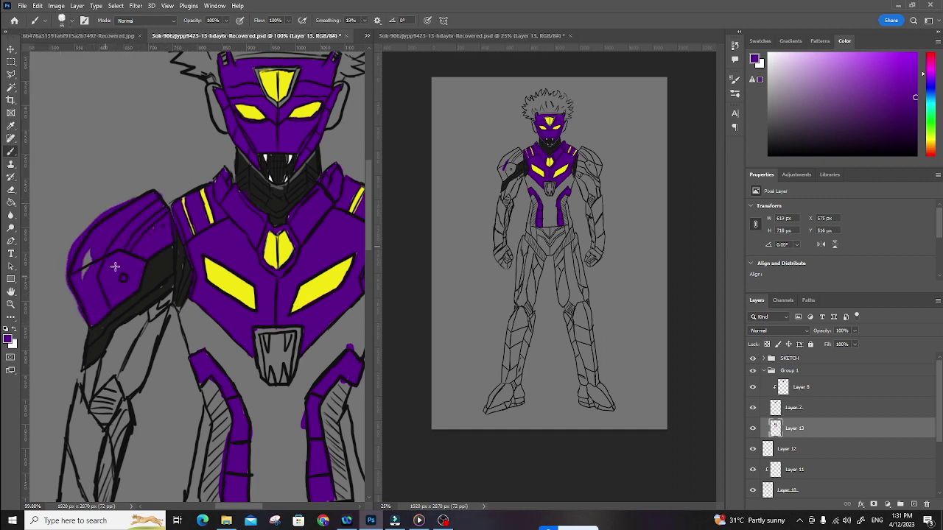
{"action": "key", "text": "e"}
{"action": "mouse_move", "coordinate": [123, 190]}
{"action": "left_mouse_down"}
{"action": "mouse_move", "coordinate": [99, 211]}
{"action": "mouse_move", "coordinate": [65, 273]}
{"action": "mouse_move", "coordinate": [77, 317]}
{"action": "mouse_move", "coordinate": [70, 278]}
{"action": "left_mouse_up"}
{"action": "mouse_move", "coordinate": [310, 208]}
{"action": "left_mouse_down"}
{"action": "mouse_move", "coordinate": [305, 249]}
{"action": "mouse_move", "coordinate": [190, 312]}
{"action": "mouse_move", "coordinate": [172, 291]}
{"action": "left_mouse_up"}
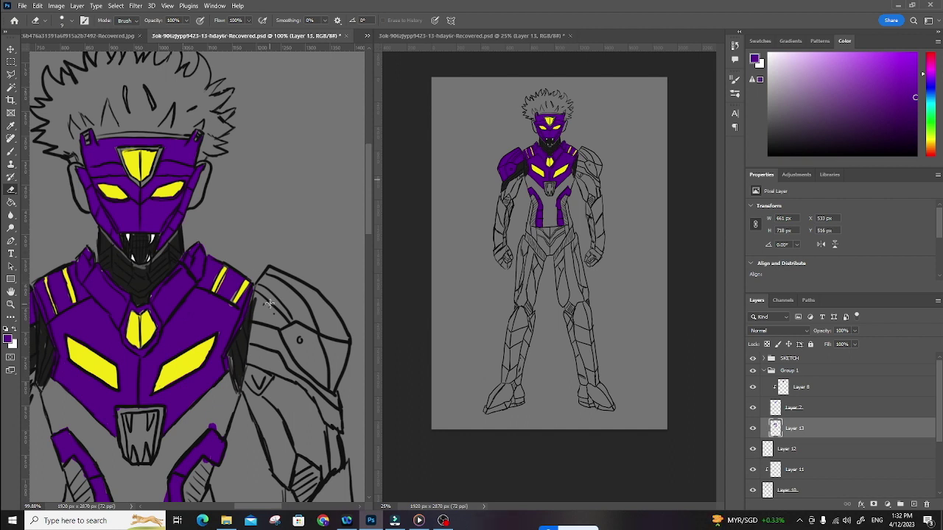
Outline the opposite shoulder pad with a lasso selection, paint it purple and deselect.
{"action": "key", "text": "b"}
{"action": "key", "text": "w"}
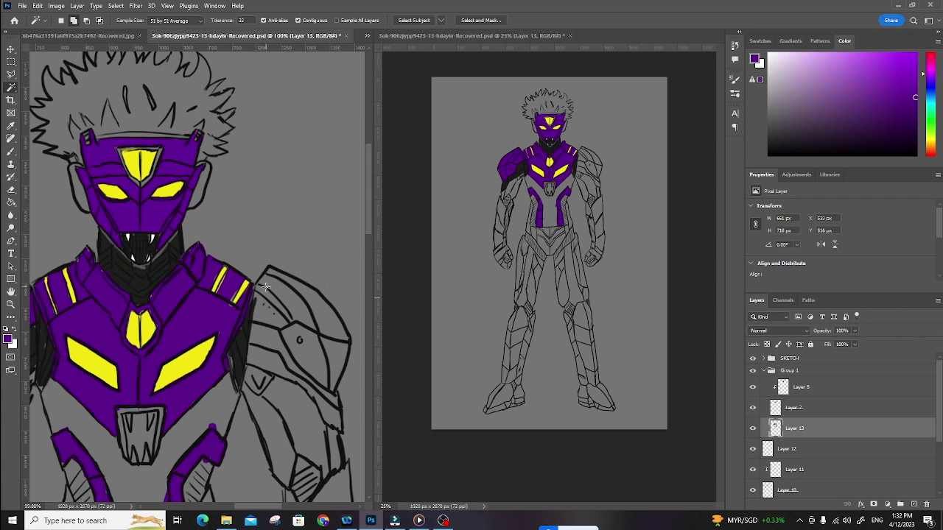
{"action": "key", "text": "l"}
{"action": "mouse_move", "coordinate": [256, 284]}
{"action": "left_mouse_down"}
{"action": "mouse_move", "coordinate": [304, 270]}
{"action": "mouse_move", "coordinate": [347, 329]}
{"action": "mouse_move", "coordinate": [350, 358]}
{"action": "mouse_move", "coordinate": [333, 397]}
{"action": "mouse_move", "coordinate": [312, 385]}
{"action": "mouse_move", "coordinate": [277, 331]}
{"action": "mouse_move", "coordinate": [253, 323]}
{"action": "mouse_move", "coordinate": [254, 286]}
{"action": "left_mouse_up"}
{"action": "key", "text": "b"}
{"action": "mouse_move", "coordinate": [318, 288]}
{"action": "left_mouse_down"}
{"action": "mouse_move", "coordinate": [267, 275]}
{"action": "mouse_move", "coordinate": [291, 271]}
{"action": "mouse_move", "coordinate": [279, 338]}
{"action": "mouse_move", "coordinate": [335, 313]}
{"action": "mouse_move", "coordinate": [302, 409]}
{"action": "mouse_move", "coordinate": [345, 347]}
{"action": "left_mouse_up"}
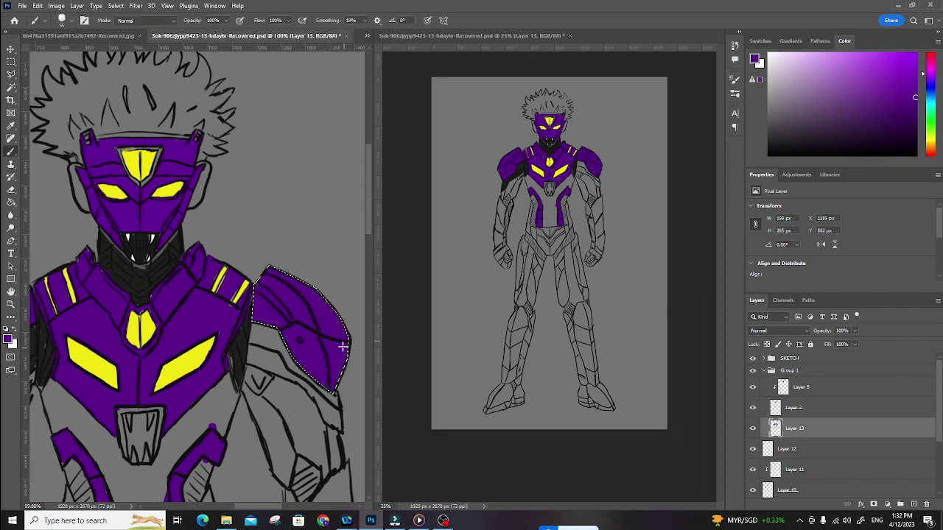
{"action": "key", "text": "m"}
{"action": "key", "text": "ctrl+d"}
{"action": "left_click_drag", "start_coordinate": [272, 306], "coordinate": [326, 252]}
{"action": "left_click_drag", "start_coordinate": [204, 236], "coordinate": [210, 251]}
{"action": "key", "text": "ctrl+d"}
{"action": "key", "text": "b"}
Rename Layer 12 to WHITE and Group 1 to PURPLR.
{"action": "left_click_drag", "start_coordinate": [256, 246], "coordinate": [218, 254]}
{"action": "left_click_drag", "start_coordinate": [275, 292], "coordinate": [285, 179]}
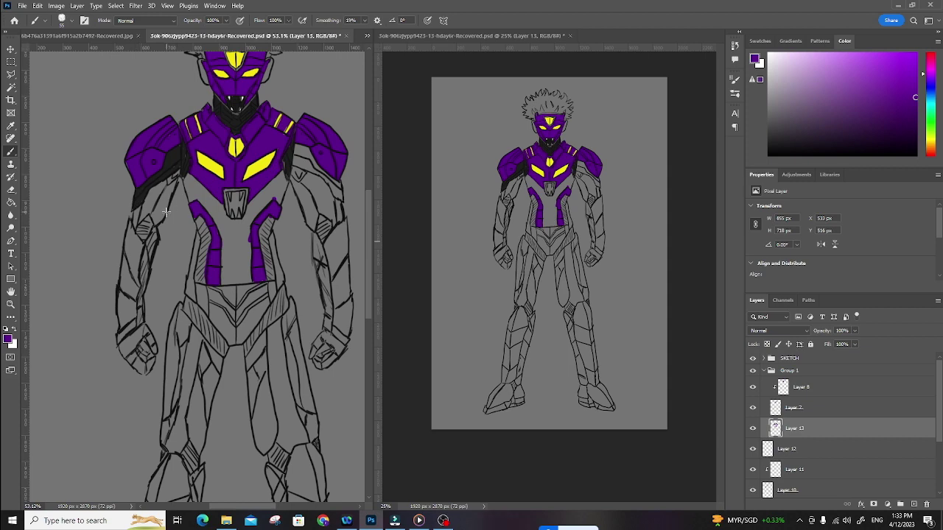
{"action": "left_click_drag", "start_coordinate": [189, 226], "coordinate": [200, 262]}
{"action": "left_click", "coordinate": [169, 134], "text": "alt"}
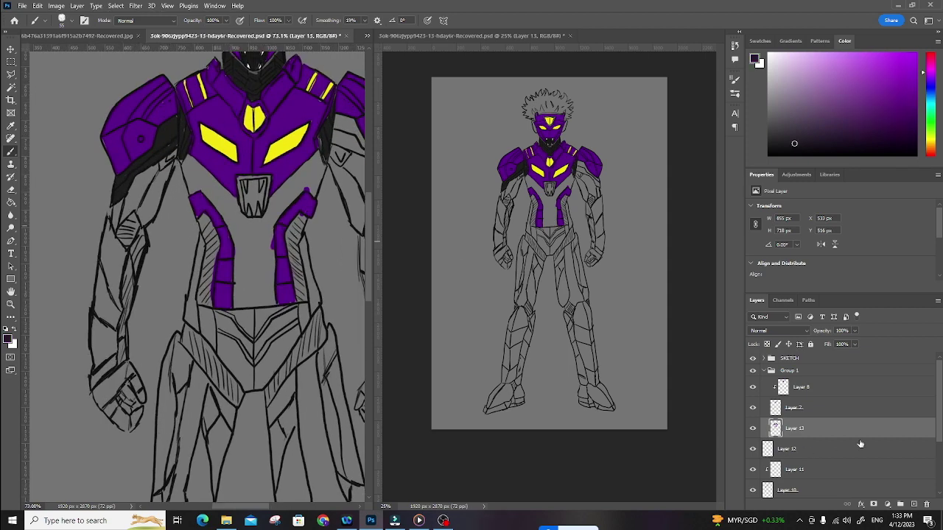
{"action": "double_click", "coordinate": [787, 448]}
{"action": "type", "text": "WHITE"}
{"action": "key", "text": "Return"}
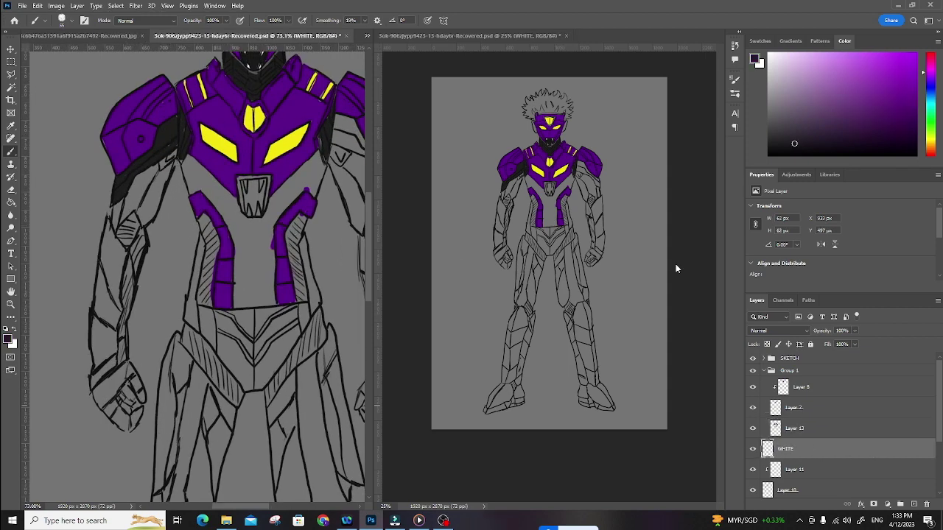
{"action": "double_click", "coordinate": [789, 370]}
{"action": "type", "text": "PURPLE"}
{"action": "key", "text": "Return"}
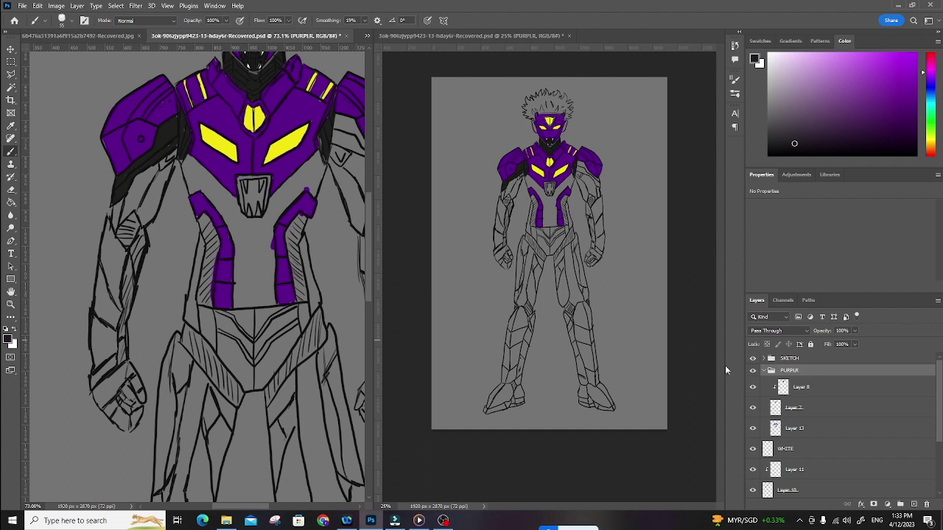
Rename the black colour layer beneath Layer 11 to BLACK and the yellow colour layer below it to YELLOW.
{"action": "scroll", "coordinate": [752, 435], "scroll_direction": "down", "scroll_amount": 3}
{"action": "left_click", "coordinate": [752, 416]}
{"action": "double_click", "coordinate": [790, 436]}
{"action": "type", "text": "BLACK"}
{"action": "key", "text": "Return"}
{"action": "left_click", "coordinate": [791, 459]}
{"action": "double_click", "coordinate": [790, 460]}
{"action": "type", "text": "YELLOW"}
{"action": "key", "text": "Return"}
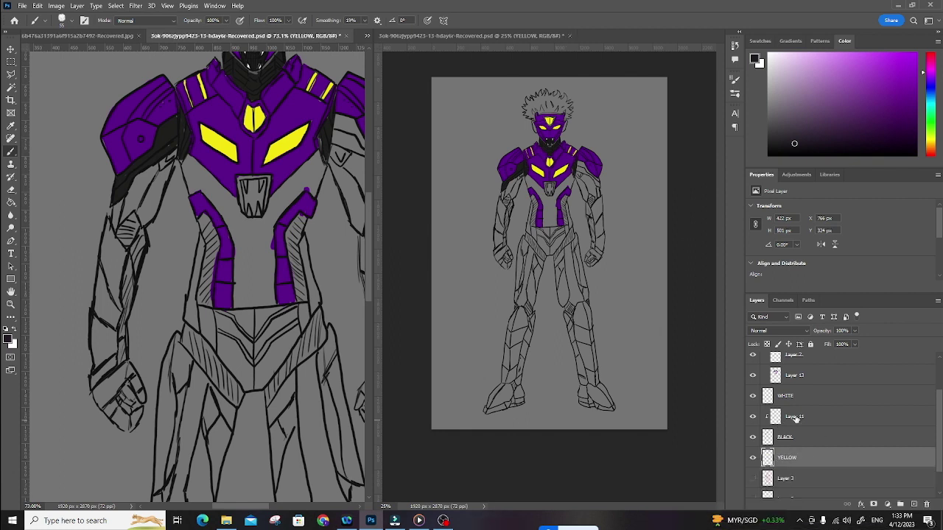
On the BLACK layer, choose a neutral dark grey and repaint the plates beneath the left-hand shoulder pad down to the elbow.
{"action": "left_click", "coordinate": [784, 437]}
{"action": "left_click", "coordinate": [163, 136], "text": "alt"}
{"action": "left_click_drag", "start_coordinate": [808, 145], "coordinate": [769, 136]}
{"action": "mouse_move", "coordinate": [116, 216]}
{"action": "left_mouse_down"}
{"action": "mouse_move", "coordinate": [146, 158]}
{"action": "mouse_move", "coordinate": [170, 147]}
{"action": "mouse_move", "coordinate": [177, 107]}
{"action": "mouse_move", "coordinate": [158, 151]}
{"action": "mouse_move", "coordinate": [168, 122]}
{"action": "left_mouse_up"}
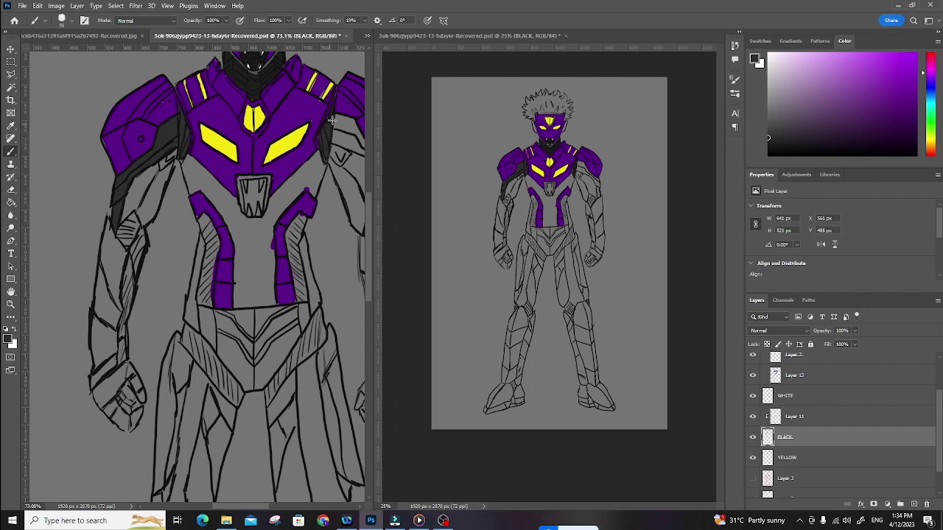
Paint the neck and the plates beneath the opposite shoulder pad with the same dark grey.
{"action": "mouse_move", "coordinate": [293, 119]}
{"action": "left_mouse_down"}
{"action": "mouse_move", "coordinate": [300, 166]}
{"action": "mouse_move", "coordinate": [290, 286]}
{"action": "left_mouse_up"}
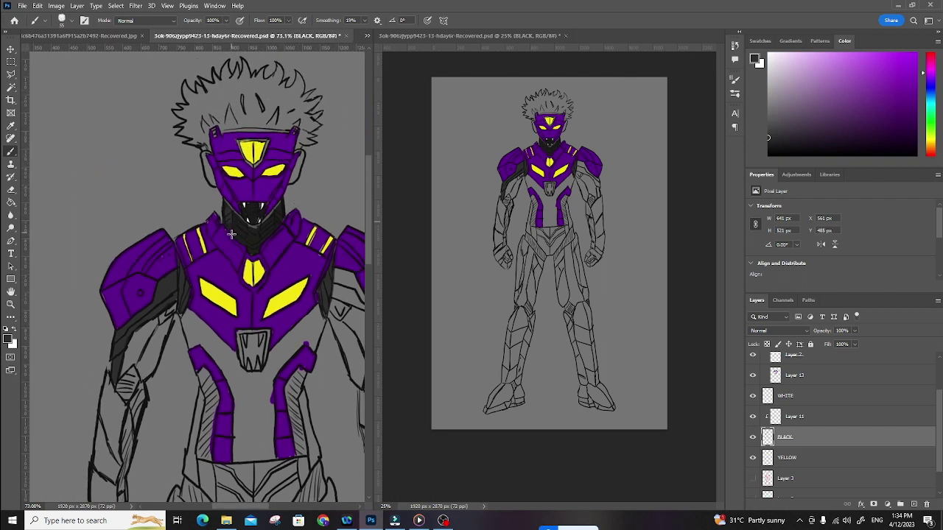
{"action": "mouse_move", "coordinate": [361, 299]}
{"action": "left_mouse_down"}
{"action": "mouse_move", "coordinate": [328, 280]}
{"action": "mouse_move", "coordinate": [288, 279]}
{"action": "left_mouse_up"}
{"action": "mouse_move", "coordinate": [257, 274]}
{"action": "left_mouse_down"}
{"action": "mouse_move", "coordinate": [277, 283]}
{"action": "mouse_move", "coordinate": [263, 260]}
{"action": "mouse_move", "coordinate": [274, 249]}
{"action": "mouse_move", "coordinate": [309, 304]}
{"action": "left_mouse_up"}
{"action": "left_click_drag", "start_coordinate": [310, 306], "coordinate": [324, 324]}
{"action": "mouse_move", "coordinate": [279, 280]}
{"action": "left_mouse_down"}
{"action": "mouse_move", "coordinate": [317, 289]}
{"action": "mouse_move", "coordinate": [313, 297]}
{"action": "left_mouse_up"}
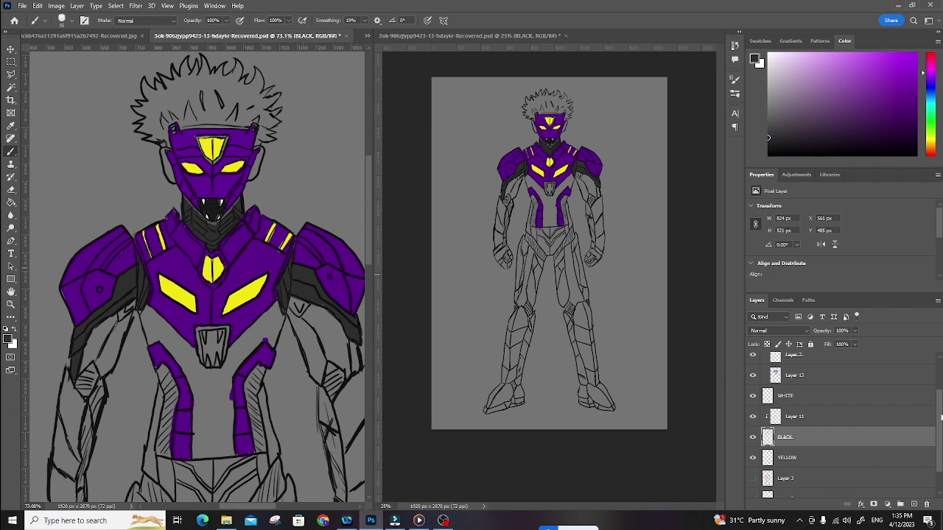
Select Layer 4 in the SKETCH group and set up a black brush at size 10.
{"action": "scroll", "coordinate": [921, 413], "scroll_direction": "up", "scroll_amount": 10}
{"action": "left_click", "coordinate": [776, 380]}
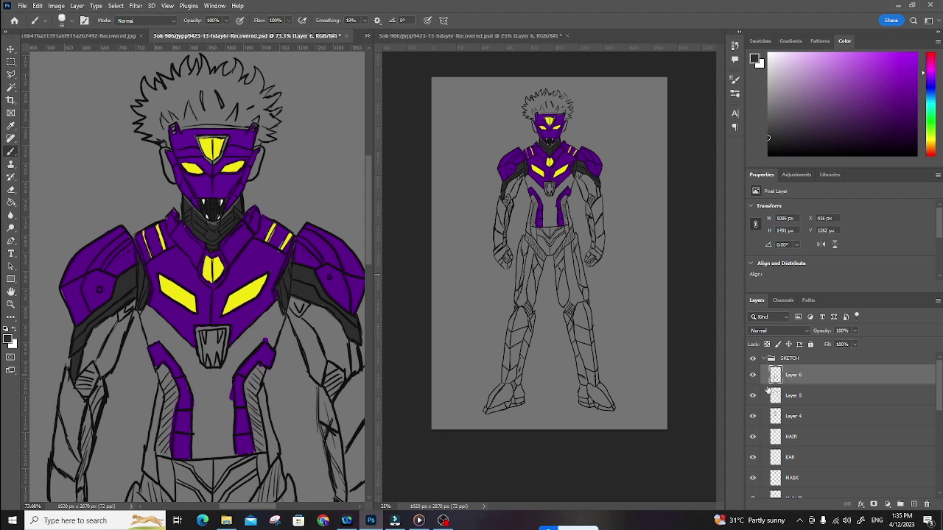
{"action": "left_click", "coordinate": [775, 417]}
{"action": "key", "text": "d"}
{"action": "left_click", "coordinate": [71, 20]}
{"action": "left_click_drag", "start_coordinate": [65, 51], "coordinate": [59, 59]}
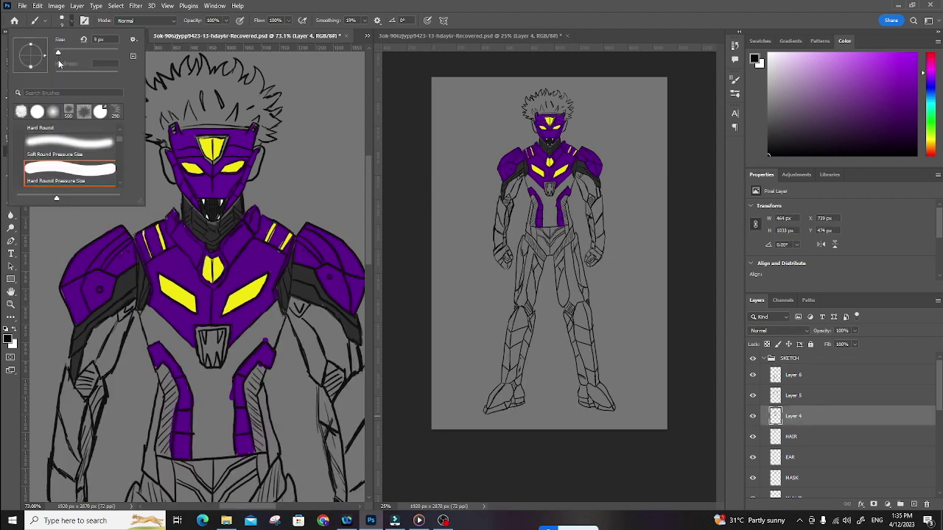
{"action": "left_click", "coordinate": [318, 158]}
{"action": "right_click", "coordinate": [335, 162]}
{"action": "left_click", "coordinate": [335, 156]}
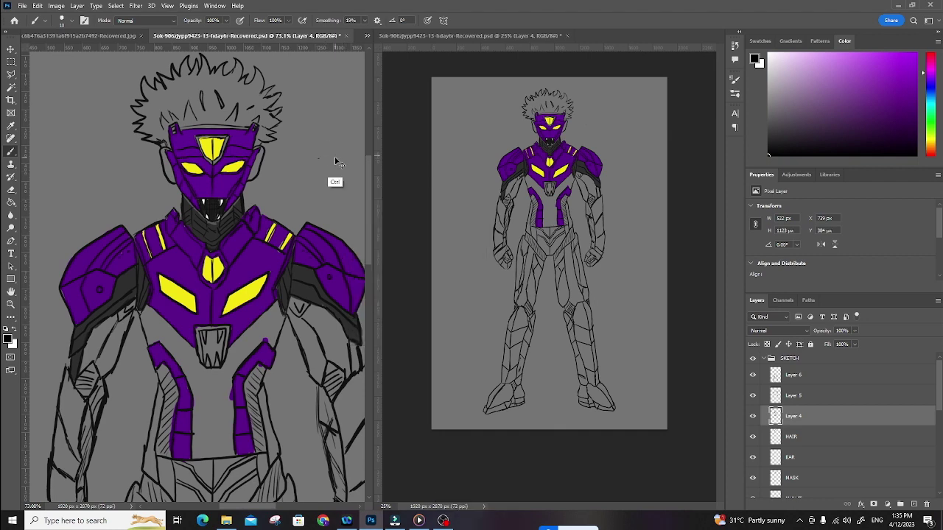
Draw curved seams beside the fanged emblem, a centre line down the abdomen and double chevrons between the purple strips.
{"action": "scroll", "coordinate": [237, 331], "scroll_direction": "down", "scroll_amount": 3}
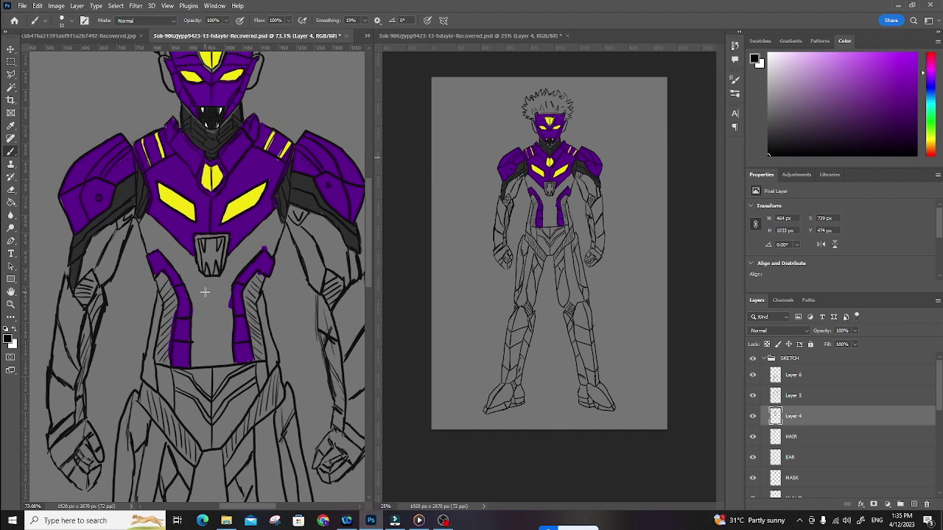
{"action": "scroll", "coordinate": [204, 274], "scroll_direction": "up", "scroll_amount": 3}
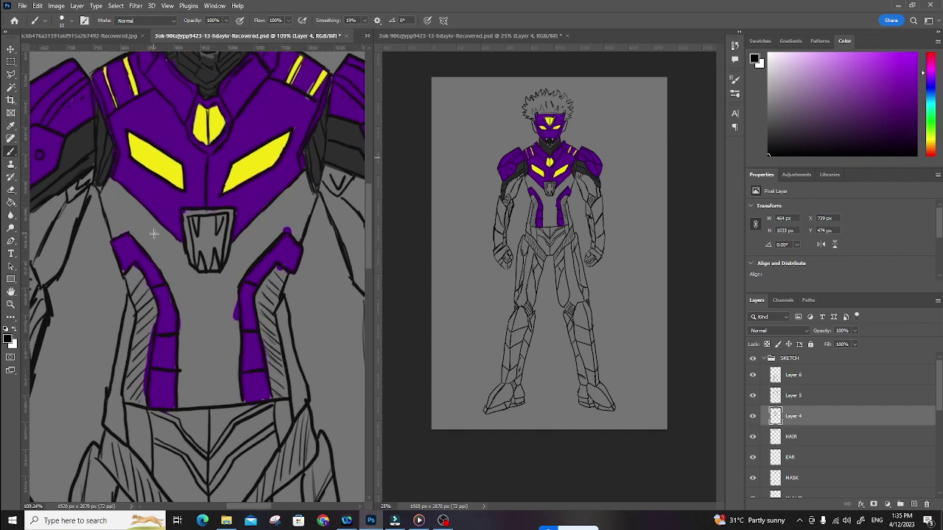
{"action": "left_click_drag", "start_coordinate": [268, 209], "coordinate": [280, 239]}
{"action": "left_click_drag", "start_coordinate": [148, 250], "coordinate": [153, 218]}
{"action": "left_click_drag", "start_coordinate": [264, 213], "coordinate": [275, 238]}
{"action": "mouse_move", "coordinate": [169, 282]}
{"action": "left_mouse_down"}
{"action": "mouse_move", "coordinate": [229, 262]}
{"action": "mouse_move", "coordinate": [233, 275]}
{"action": "mouse_move", "coordinate": [208, 351]}
{"action": "mouse_move", "coordinate": [207, 408]}
{"action": "left_mouse_up"}
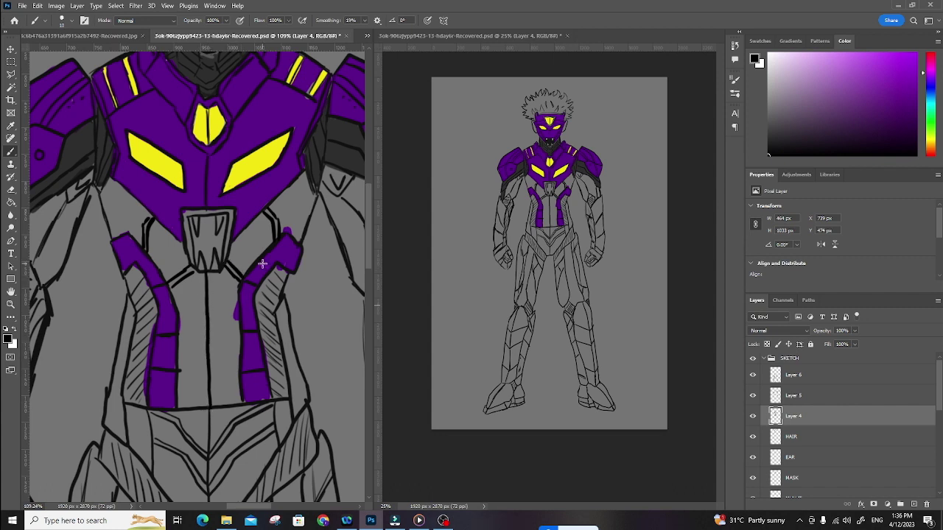
{"action": "mouse_move", "coordinate": [174, 298]}
{"action": "left_mouse_down"}
{"action": "mouse_move", "coordinate": [207, 309]}
{"action": "mouse_move", "coordinate": [238, 298]}
{"action": "mouse_move", "coordinate": [205, 321]}
{"action": "mouse_move", "coordinate": [244, 304]}
{"action": "left_mouse_up"}
{"action": "mouse_move", "coordinate": [180, 346]}
{"action": "left_mouse_down"}
{"action": "mouse_move", "coordinate": [238, 341]}
{"action": "mouse_move", "coordinate": [210, 368]}
{"action": "mouse_move", "coordinate": [239, 349]}
{"action": "mouse_move", "coordinate": [191, 360]}
{"action": "left_mouse_up"}
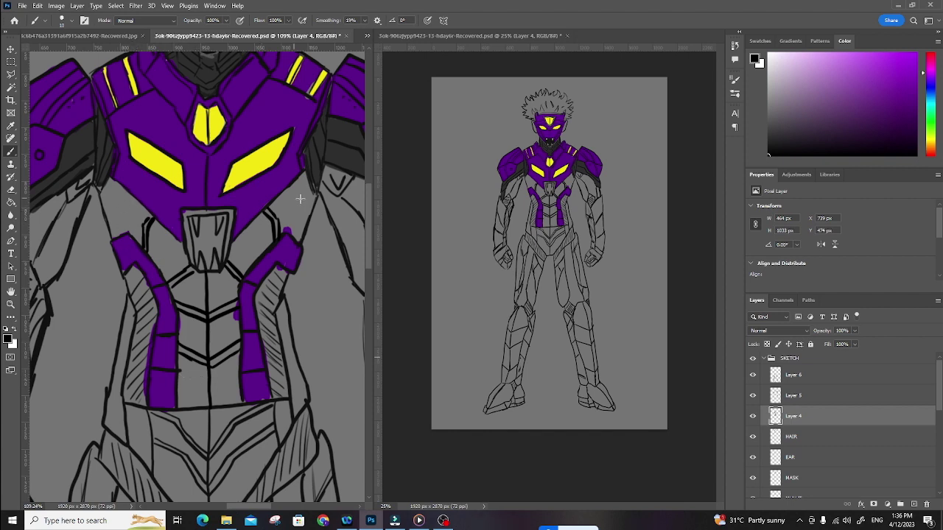
On the BLACK layer, sample the dark grey, enlarge the brush to 42 and fill the side panels below the chest armour.
{"action": "left_click_drag", "start_coordinate": [939, 394], "coordinate": [940, 464]}
{"action": "left_click", "coordinate": [821, 439]}
{"action": "left_click", "coordinate": [97, 157], "text": "alt"}
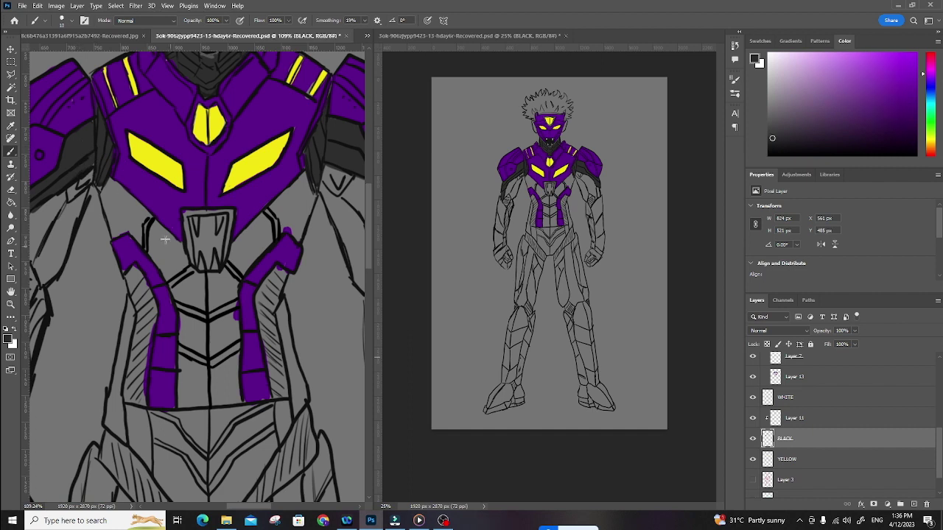
{"action": "mouse_move", "coordinate": [116, 224]}
{"action": "left_mouse_down"}
{"action": "mouse_move", "coordinate": [69, 53]}
{"action": "mouse_move", "coordinate": [112, 235]}
{"action": "mouse_move", "coordinate": [109, 183]}
{"action": "mouse_move", "coordinate": [133, 203]}
{"action": "mouse_move", "coordinate": [136, 226]}
{"action": "mouse_move", "coordinate": [140, 212]}
{"action": "mouse_move", "coordinate": [123, 226]}
{"action": "left_mouse_up"}
{"action": "left_click", "coordinate": [63, 24]}
{"action": "left_click", "coordinate": [63, 47]}
{"action": "mouse_move", "coordinate": [271, 210]}
{"action": "left_mouse_down"}
{"action": "mouse_move", "coordinate": [294, 191]}
{"action": "mouse_move", "coordinate": [302, 210]}
{"action": "mouse_move", "coordinate": [289, 238]}
{"action": "mouse_move", "coordinate": [276, 213]}
{"action": "mouse_move", "coordinate": [299, 239]}
{"action": "left_mouse_up"}
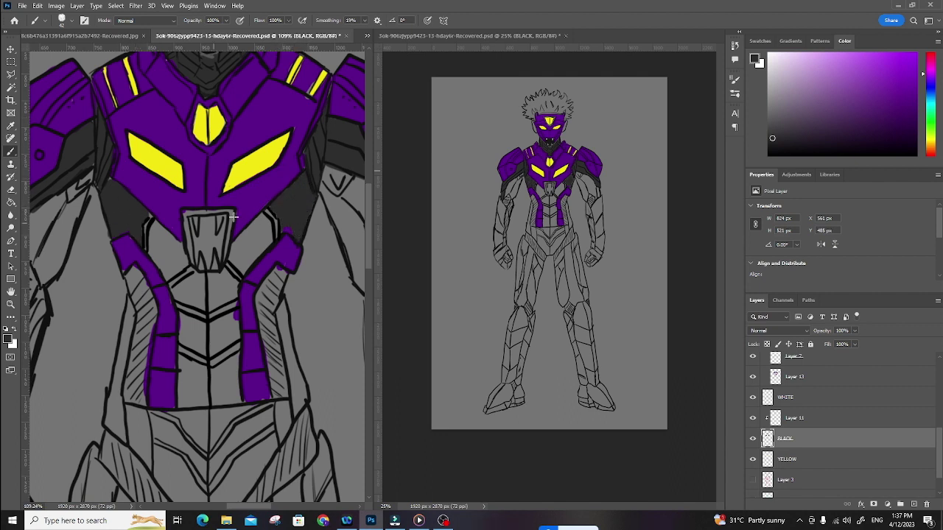
Fill both hatched elbow joints and the hatched panels along the sides of the waist with dark grey.
{"action": "left_click_drag", "start_coordinate": [182, 243], "coordinate": [254, 206]}
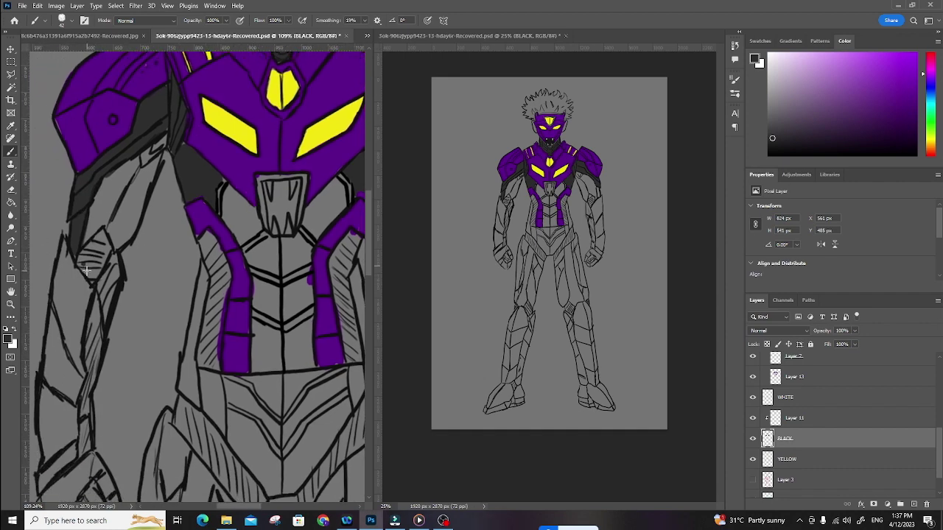
{"action": "mouse_move", "coordinate": [79, 266]}
{"action": "left_mouse_down"}
{"action": "mouse_move", "coordinate": [98, 244]}
{"action": "mouse_move", "coordinate": [104, 233]}
{"action": "left_mouse_up"}
{"action": "left_click_drag", "start_coordinate": [259, 211], "coordinate": [196, 220]}
{"action": "scroll", "coordinate": [195, 219], "scroll_direction": "down", "scroll_amount": 5}
{"action": "mouse_move", "coordinate": [309, 240]}
{"action": "left_mouse_down"}
{"action": "mouse_move", "coordinate": [304, 228]}
{"action": "mouse_move", "coordinate": [329, 196]}
{"action": "left_mouse_up"}
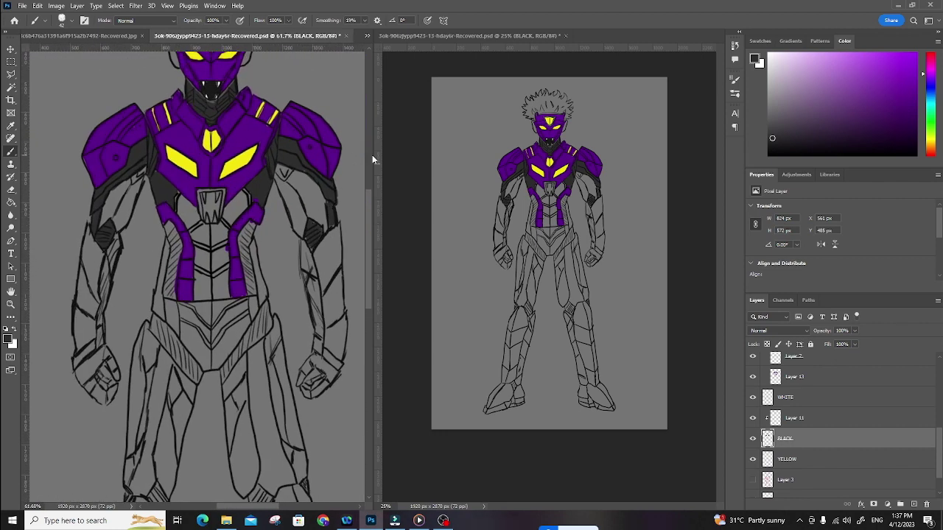
{"action": "mouse_move", "coordinate": [185, 234]}
{"action": "left_mouse_down"}
{"action": "mouse_move", "coordinate": [168, 222]}
{"action": "mouse_move", "coordinate": [174, 270]}
{"action": "mouse_move", "coordinate": [165, 292]}
{"action": "left_mouse_up"}
{"action": "mouse_move", "coordinate": [253, 222]}
{"action": "left_mouse_down"}
{"action": "mouse_move", "coordinate": [240, 243]}
{"action": "mouse_move", "coordinate": [254, 223]}
{"action": "mouse_move", "coordinate": [243, 240]}
{"action": "mouse_move", "coordinate": [252, 295]}
{"action": "left_mouse_up"}
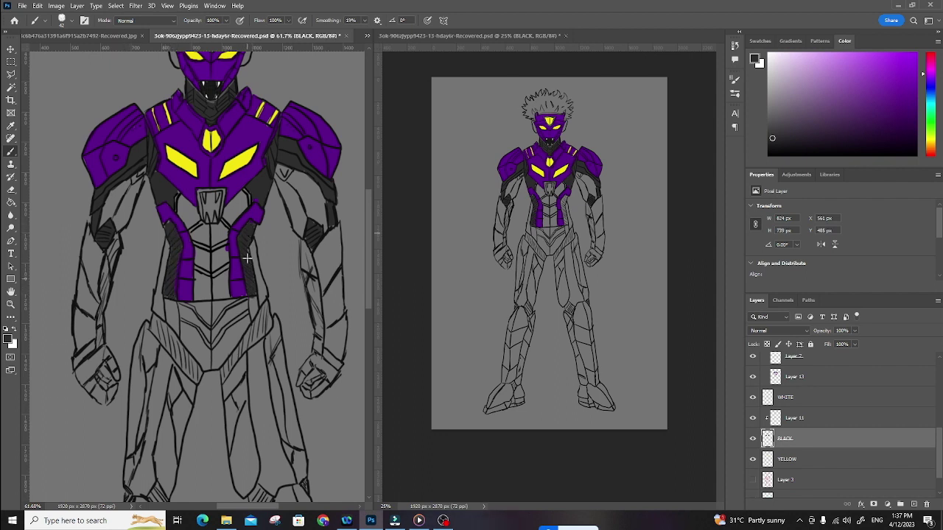
Fill the hatched V-shaped bands around the hips with dark grey and save the document.
{"action": "scroll", "coordinate": [221, 250], "scroll_direction": "down", "scroll_amount": 2}
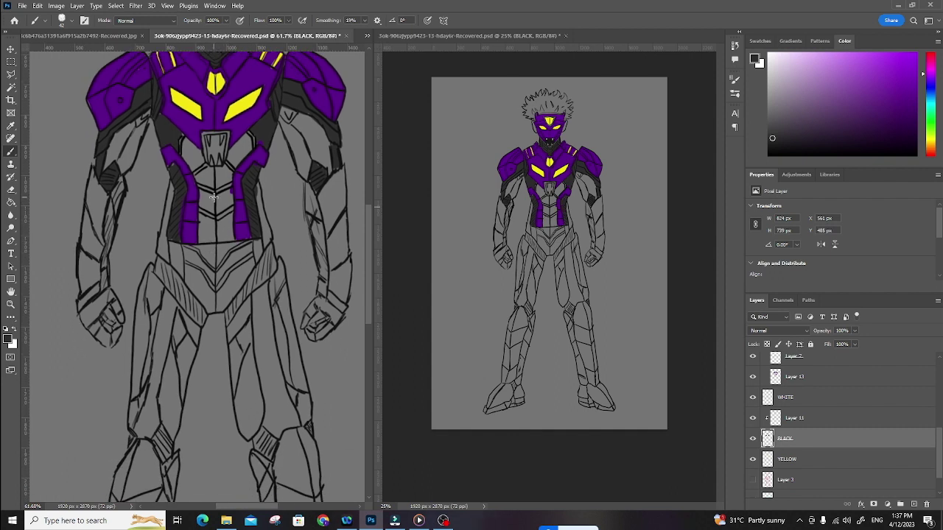
{"action": "mouse_move", "coordinate": [156, 257]}
{"action": "left_mouse_down"}
{"action": "mouse_move", "coordinate": [199, 321]}
{"action": "mouse_move", "coordinate": [158, 269]}
{"action": "mouse_move", "coordinate": [237, 294]}
{"action": "mouse_move", "coordinate": [253, 283]}
{"action": "mouse_move", "coordinate": [229, 319]}
{"action": "mouse_move", "coordinate": [271, 249]}
{"action": "mouse_move", "coordinate": [249, 295]}
{"action": "mouse_move", "coordinate": [274, 261]}
{"action": "left_mouse_up"}
{"action": "mouse_move", "coordinate": [278, 251]}
{"action": "left_mouse_down"}
{"action": "mouse_move", "coordinate": [297, 309]}
{"action": "mouse_move", "coordinate": [278, 292]}
{"action": "mouse_move", "coordinate": [248, 385]}
{"action": "mouse_move", "coordinate": [246, 350]}
{"action": "left_mouse_up"}
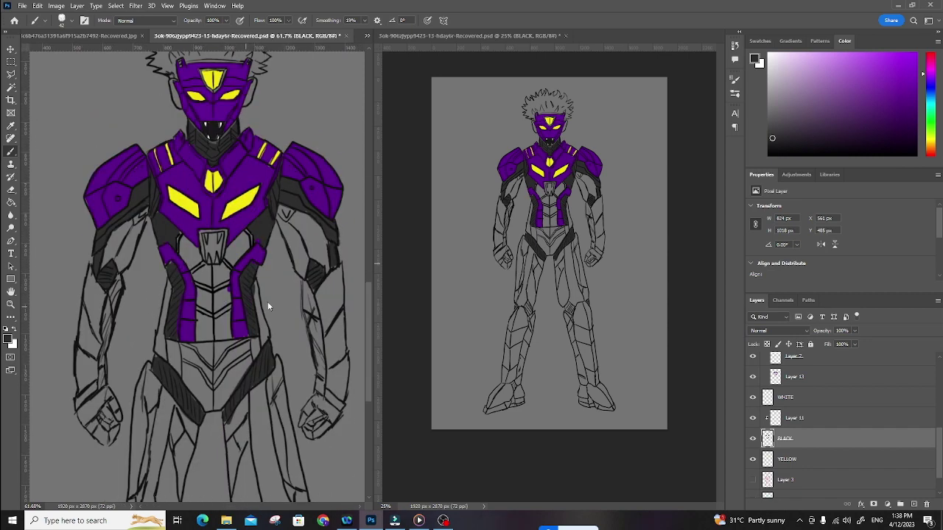
{"action": "key", "text": "ctrl+s"}
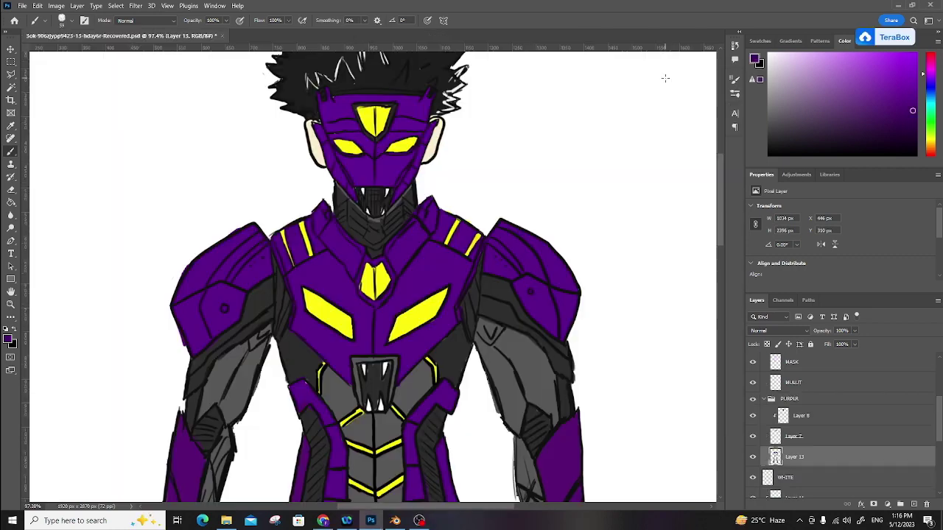
Add a new layer clipped to Layer 13 and paint a darker purple shadow along the outer side of the left-hand shoulder pad.
{"action": "left_click", "coordinate": [913, 505]}
{"action": "right_click", "coordinate": [839, 462]}
{"action": "left_click", "coordinate": [863, 228]}
{"action": "mouse_move", "coordinate": [193, 291]}
{"action": "left_mouse_down"}
{"action": "mouse_move", "coordinate": [174, 310]}
{"action": "mouse_move", "coordinate": [229, 240]}
{"action": "mouse_move", "coordinate": [205, 267]}
{"action": "left_mouse_up"}
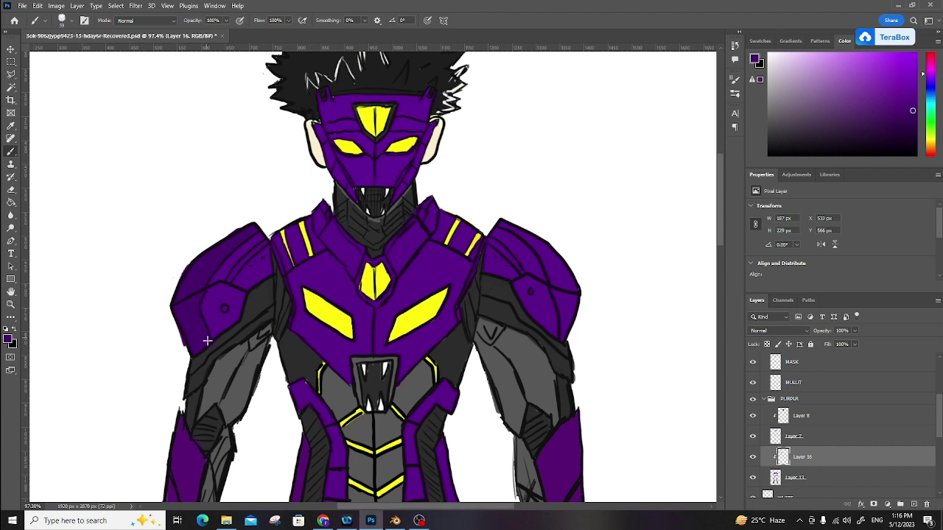
Paint a darker purple shadow along the outer side of the right-hand shoulder pad and undo the last stray change.
{"action": "mouse_move", "coordinate": [578, 300]}
{"action": "left_mouse_down"}
{"action": "mouse_move", "coordinate": [560, 271]}
{"action": "mouse_move", "coordinate": [572, 313]}
{"action": "mouse_move", "coordinate": [547, 262]}
{"action": "mouse_move", "coordinate": [563, 336]}
{"action": "mouse_move", "coordinate": [567, 322]}
{"action": "mouse_move", "coordinate": [532, 273]}
{"action": "left_mouse_up"}
{"action": "left_click_drag", "start_coordinate": [331, 166], "coordinate": [319, 130]}
{"action": "left_click_drag", "start_coordinate": [812, 438], "coordinate": [805, 463]}
{"action": "key", "text": "ctrl+z"}
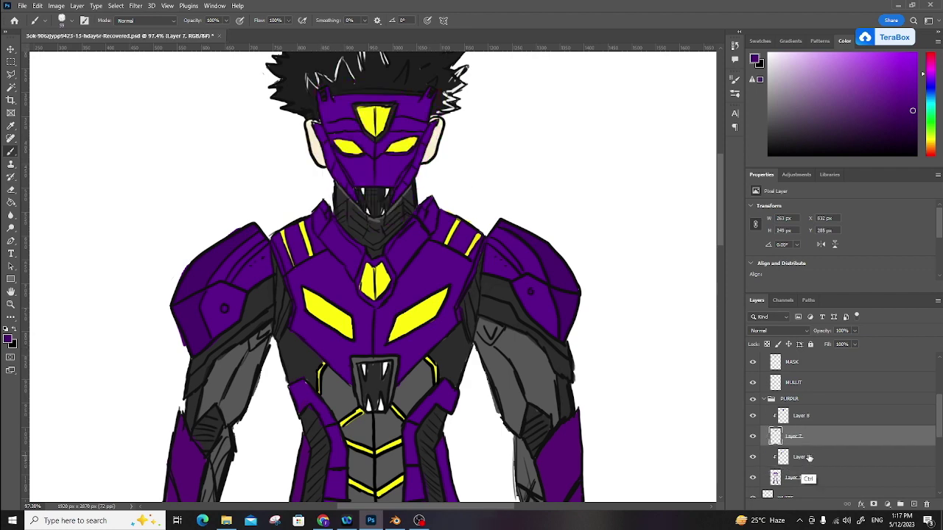
On Layer 8, darken the outer sides of the mask beside the ears with dark purple.
{"action": "left_click", "coordinate": [814, 419]}
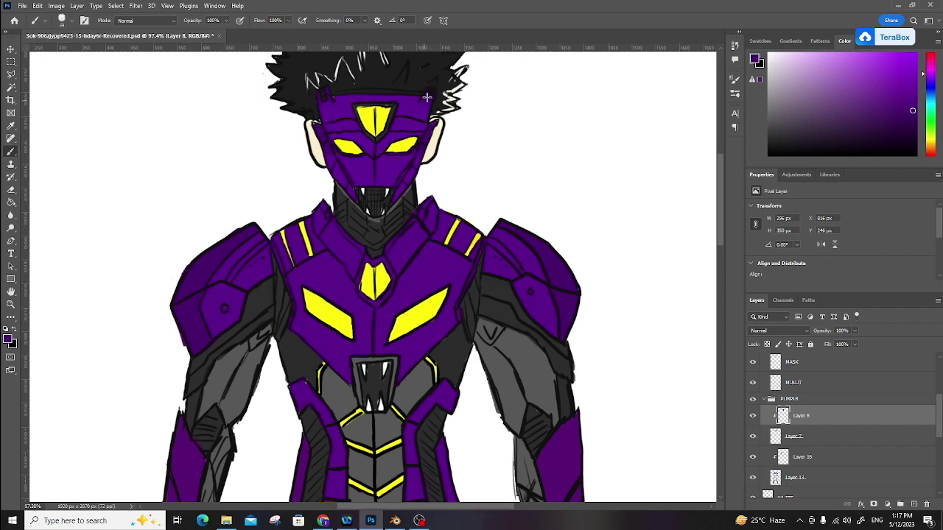
{"action": "key", "text": "ctrl+plus"}
{"action": "key", "text": "ctrl+plus"}
{"action": "left_click_drag", "start_coordinate": [397, 156], "coordinate": [426, 162]}
{"action": "left_click_drag", "start_coordinate": [409, 212], "coordinate": [413, 461]}
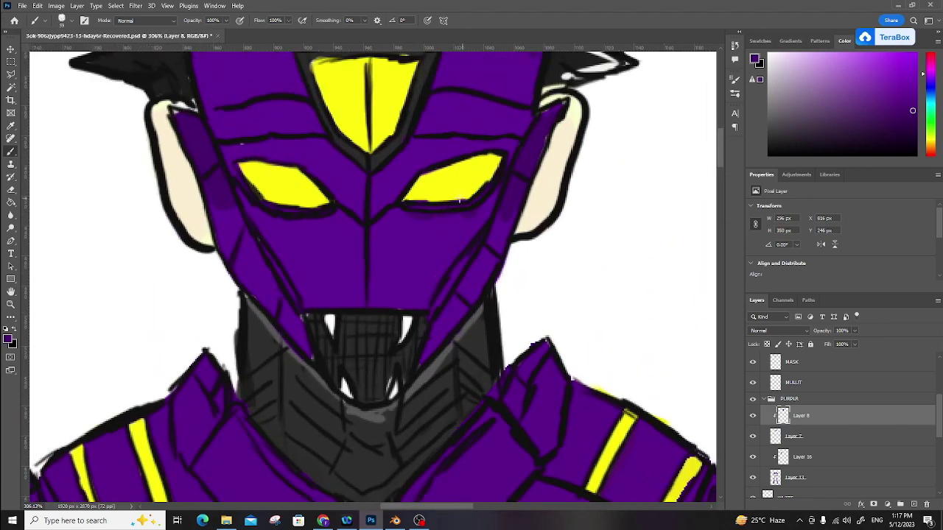
{"action": "key", "text": "e"}
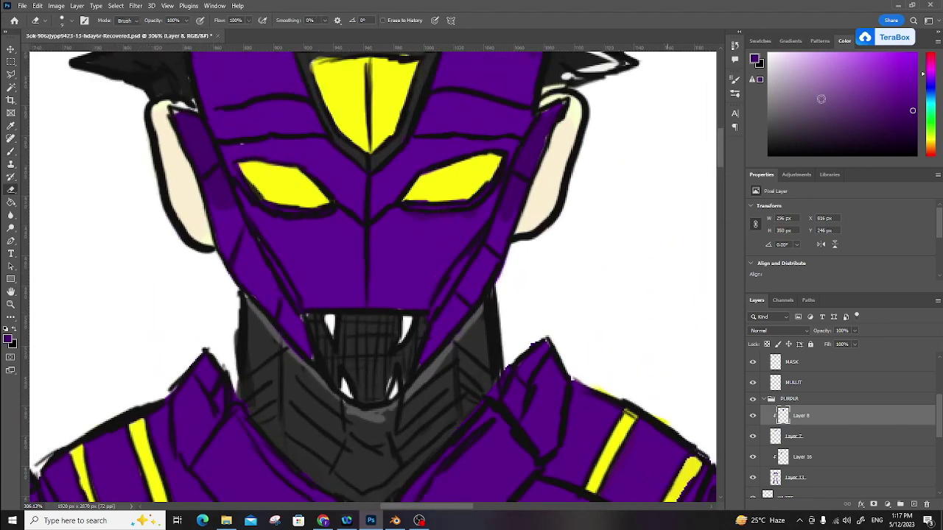
{"action": "key", "text": "b"}
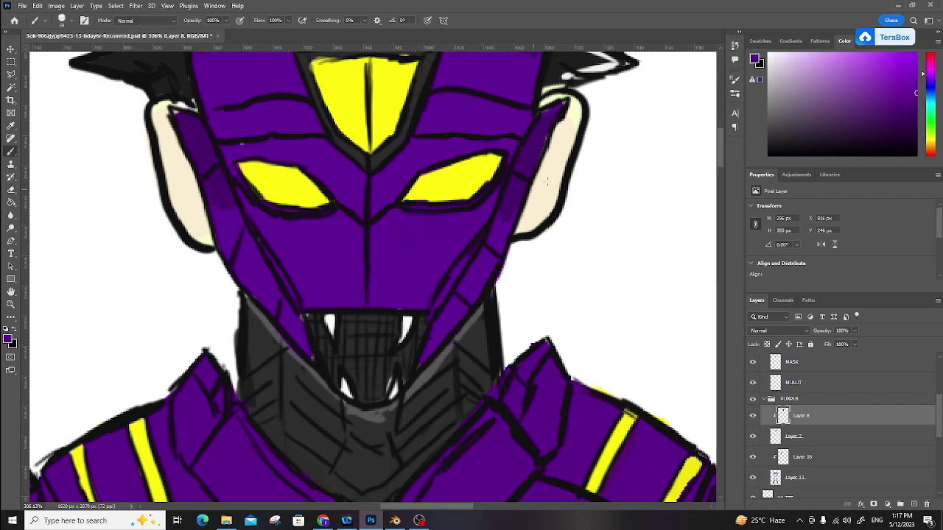
Reduce the brush size to 14 and paint dark purple shadows around the mask's yellow eyes and above the mouth.
{"action": "left_click", "coordinate": [760, 40]}
{"action": "right_click", "coordinate": [382, 166]}
{"action": "left_click_drag", "start_coordinate": [451, 191], "coordinate": [437, 192]}
{"action": "left_click", "coordinate": [269, 208]}
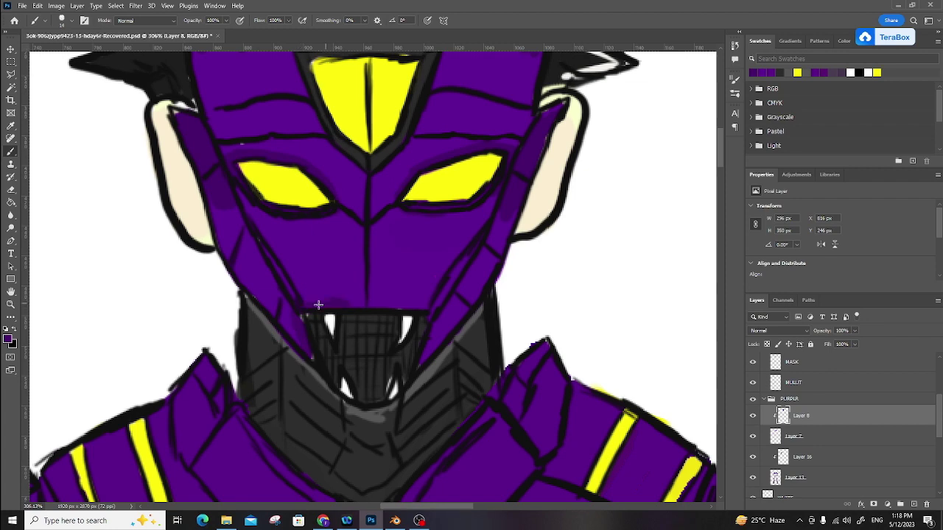
Shade the mask's forehead around the yellow emblem, below the small horns and along the outer edges with dark purple.
{"action": "left_click_drag", "start_coordinate": [484, 188], "coordinate": [505, 385]}
{"action": "mouse_move", "coordinate": [319, 260]}
{"action": "left_mouse_down"}
{"action": "mouse_move", "coordinate": [379, 368]}
{"action": "mouse_move", "coordinate": [404, 371]}
{"action": "mouse_move", "coordinate": [470, 244]}
{"action": "mouse_move", "coordinate": [448, 320]}
{"action": "left_mouse_up"}
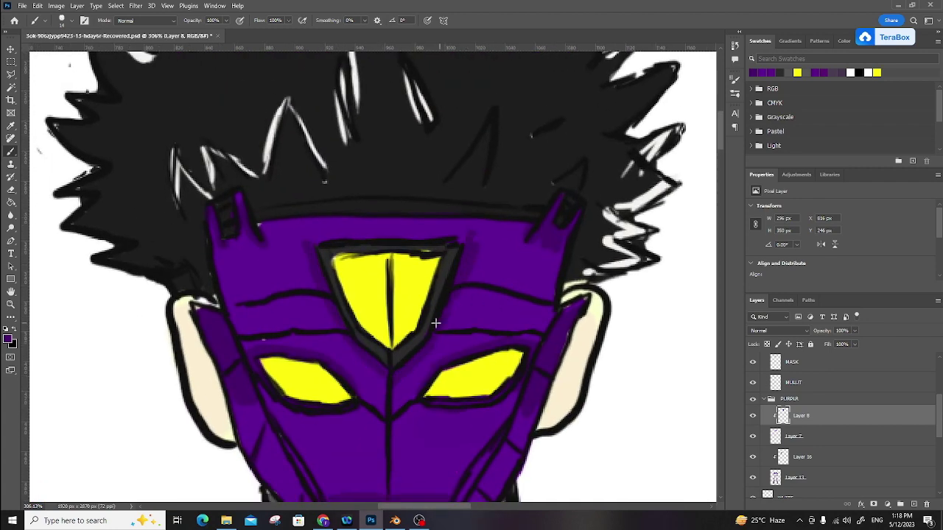
{"action": "left_click_drag", "start_coordinate": [217, 271], "coordinate": [215, 259]}
{"action": "left_click_drag", "start_coordinate": [558, 255], "coordinate": [547, 317]}
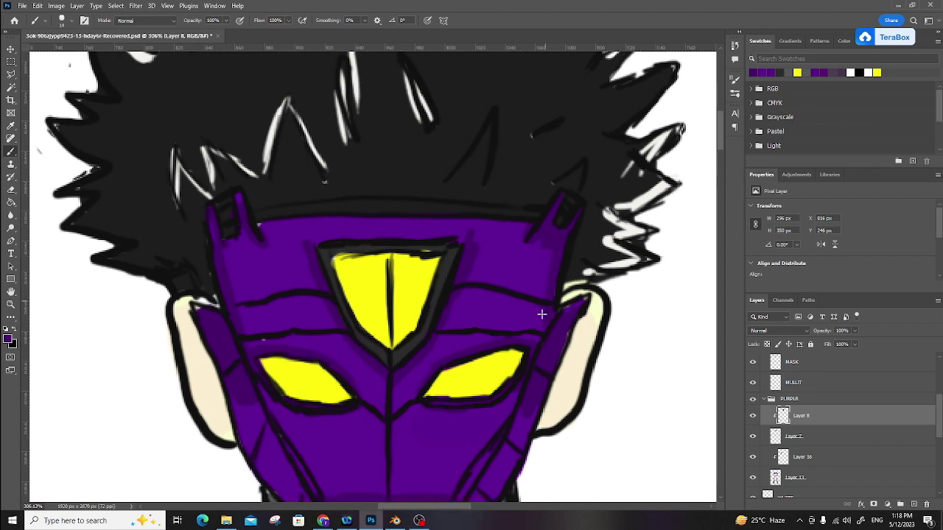
On Layer 16, fill the raised collar points on both sides of the neck with darker purple.
{"action": "scroll", "coordinate": [545, 270], "scroll_direction": "down", "scroll_amount": 3}
{"action": "scroll", "coordinate": [549, 157], "scroll_direction": "down", "scroll_amount": 5}
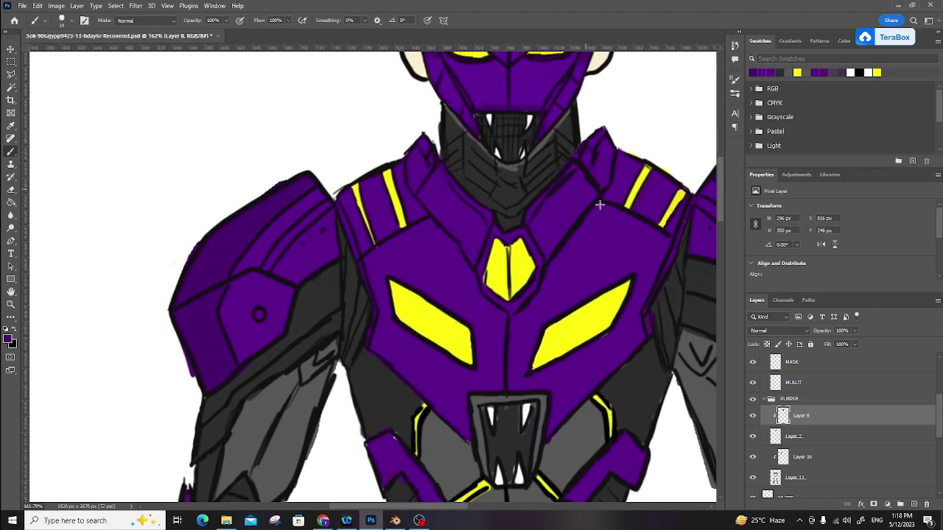
{"action": "left_click", "coordinate": [804, 457]}
{"action": "scroll", "coordinate": [464, 214], "scroll_direction": "up", "scroll_amount": 2}
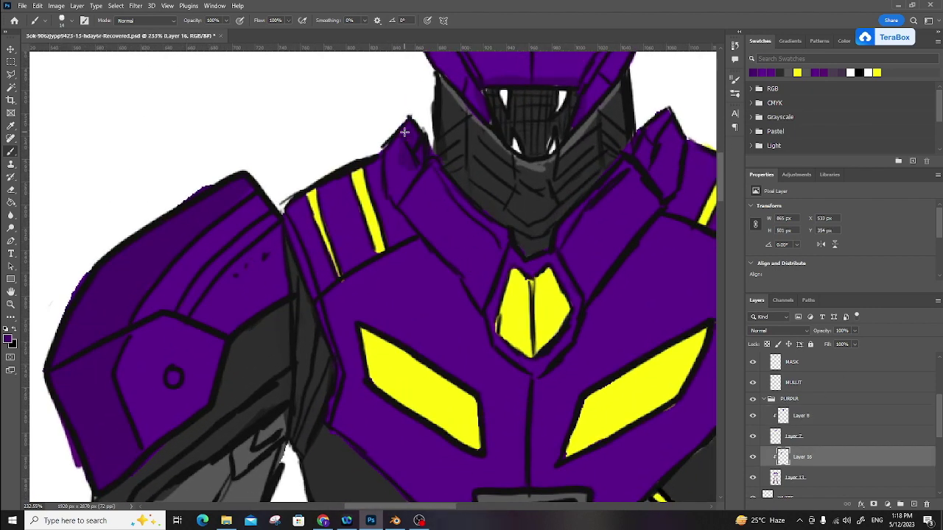
{"action": "left_click_drag", "start_coordinate": [666, 117], "coordinate": [542, 164]}
{"action": "mouse_move", "coordinate": [507, 202]}
{"action": "left_mouse_down"}
{"action": "mouse_move", "coordinate": [543, 172]}
{"action": "mouse_move", "coordinate": [548, 219]}
{"action": "left_mouse_up"}
Fill the white background on Layer 1 with a medium grey using the Paint Bucket.
{"action": "left_click_drag", "start_coordinate": [938, 417], "coordinate": [937, 478]}
{"action": "left_click", "coordinate": [786, 487]}
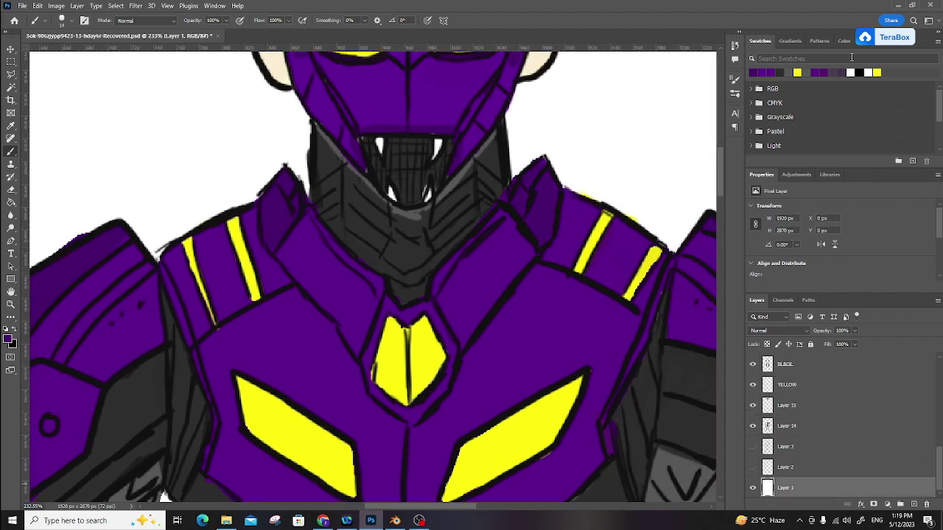
{"action": "left_click", "coordinate": [844, 40]}
{"action": "left_click", "coordinate": [768, 108]}
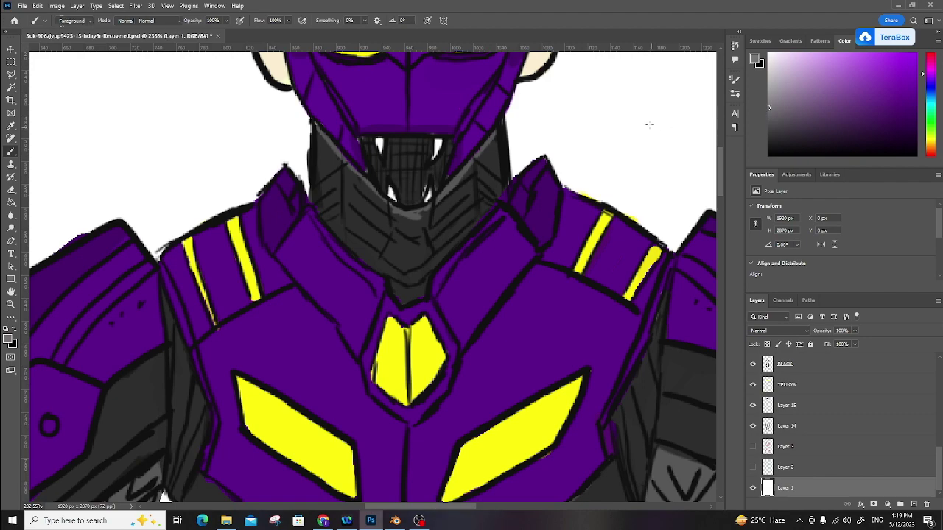
{"action": "key", "text": "g"}
{"action": "left_click", "coordinate": [643, 169]}
On Layer 16, shade the collar flaps, the shoulder stripes and the chest armour around its yellow eyes with dark purple.
{"action": "left_click", "coordinate": [760, 40]}
{"action": "left_click", "coordinate": [759, 72]}
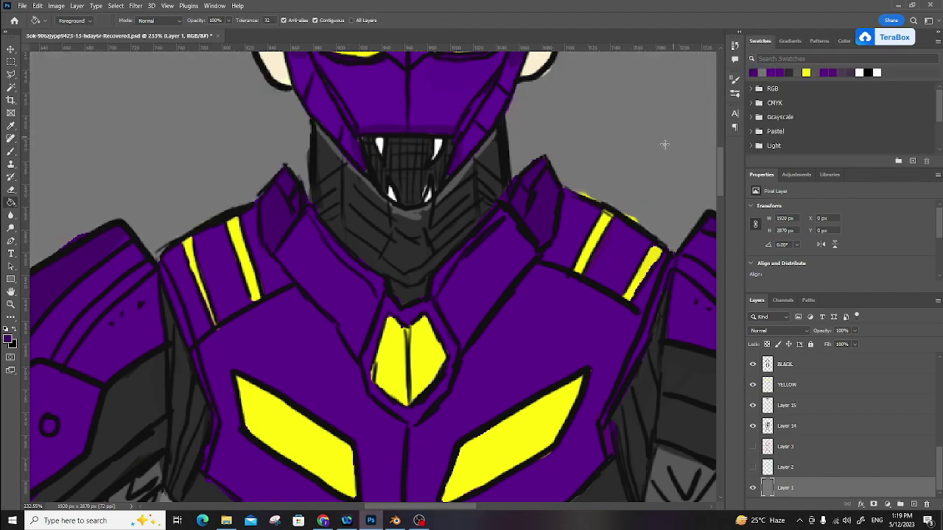
{"action": "scroll", "coordinate": [604, 158], "scroll_direction": "down", "scroll_amount": 5}
{"action": "scroll", "coordinate": [611, 166], "scroll_direction": "up", "scroll_amount": 6}
{"action": "scroll", "coordinate": [572, 285], "scroll_direction": "down", "scroll_amount": 2}
{"action": "left_click_drag", "start_coordinate": [939, 444], "coordinate": [939, 401]}
{"action": "left_click", "coordinate": [810, 421]}
{"action": "left_click", "coordinate": [816, 465]}
{"action": "left_click_drag", "start_coordinate": [490, 309], "coordinate": [505, 339]}
{"action": "key", "text": "b"}
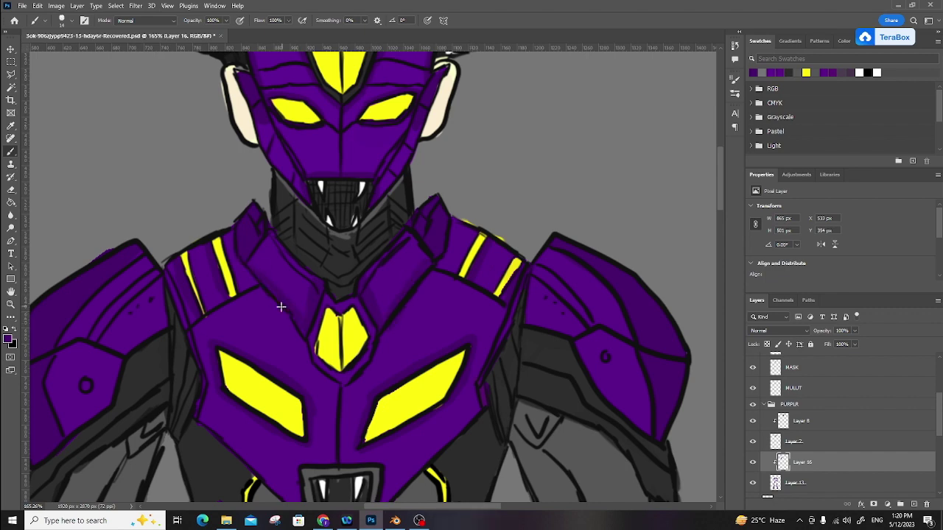
{"action": "scroll", "coordinate": [438, 285], "scroll_direction": "down", "scroll_amount": 3}
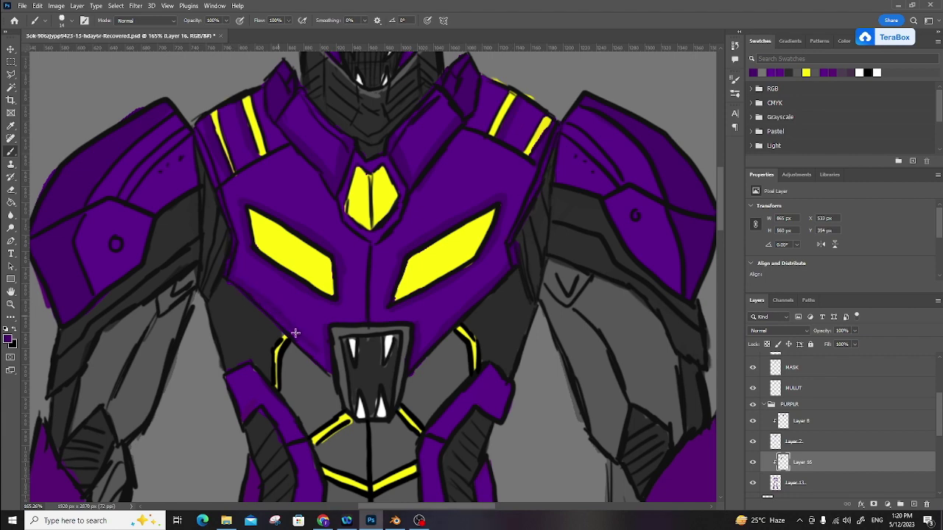
Paint a dark purple shadow down the outer side of the left-hand forearm guard.
{"action": "mouse_move", "coordinate": [332, 247]}
{"action": "left_mouse_down"}
{"action": "mouse_move", "coordinate": [403, 243]}
{"action": "mouse_move", "coordinate": [448, 123]}
{"action": "left_mouse_up"}
{"action": "left_click_drag", "start_coordinate": [328, 317], "coordinate": [445, 104]}
{"action": "mouse_move", "coordinate": [275, 125]}
{"action": "left_mouse_down"}
{"action": "mouse_move", "coordinate": [260, 168]}
{"action": "mouse_move", "coordinate": [250, 271]}
{"action": "left_mouse_up"}
{"action": "mouse_move", "coordinate": [249, 313]}
{"action": "left_mouse_down"}
{"action": "mouse_move", "coordinate": [248, 464]}
{"action": "mouse_move", "coordinate": [247, 421]}
{"action": "left_mouse_up"}
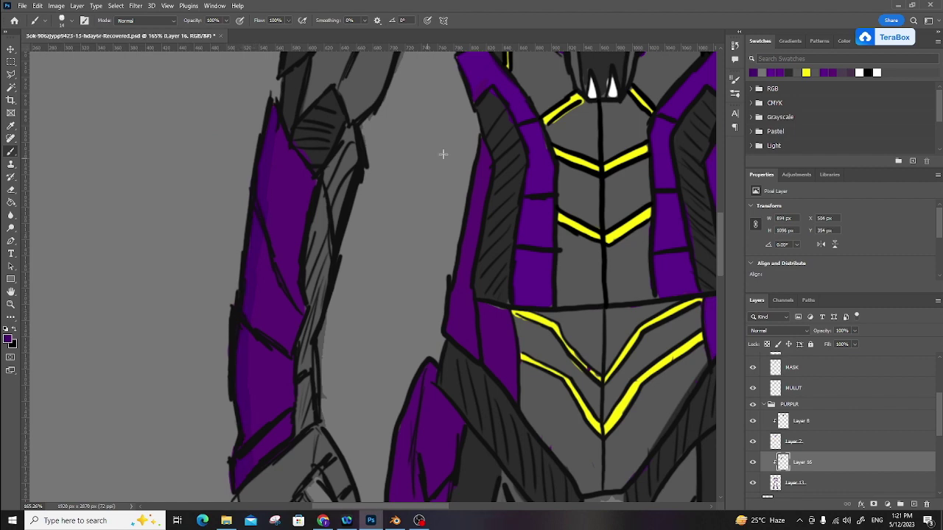
Shade the upper ends and outer edges of the purple waist straps on both sides of the abdomen.
{"action": "scroll", "coordinate": [412, 166], "scroll_direction": "up", "scroll_amount": 4}
{"action": "scroll", "coordinate": [411, 166], "scroll_direction": "right", "scroll_amount": 5}
{"action": "mouse_move", "coordinate": [296, 259]}
{"action": "left_mouse_down"}
{"action": "mouse_move", "coordinate": [290, 218]}
{"action": "mouse_move", "coordinate": [340, 289]}
{"action": "mouse_move", "coordinate": [341, 438]}
{"action": "left_mouse_up"}
{"action": "mouse_move", "coordinate": [539, 259]}
{"action": "left_mouse_down"}
{"action": "mouse_move", "coordinate": [538, 248]}
{"action": "mouse_move", "coordinate": [539, 263]}
{"action": "mouse_move", "coordinate": [509, 266]}
{"action": "left_mouse_up"}
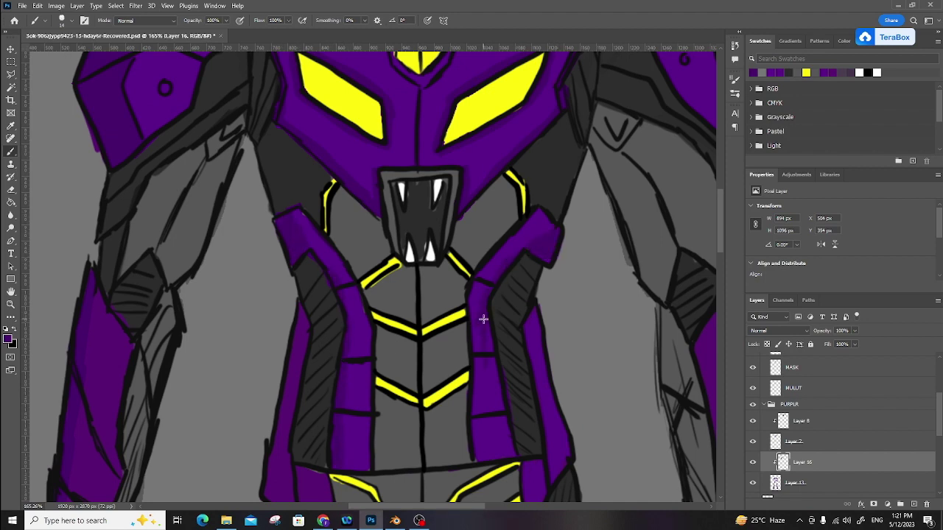
{"action": "left_click_drag", "start_coordinate": [532, 296], "coordinate": [484, 162]}
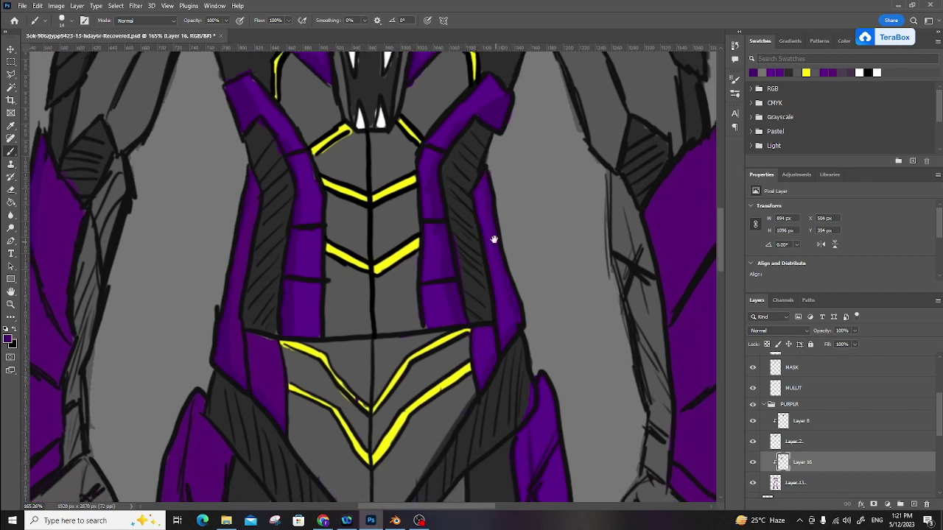
{"action": "left_click_drag", "start_coordinate": [428, 164], "coordinate": [430, 227]}
Set the Eyedropper to sample the current layer, pick the base purple from Layer 13 and return to the brush on Layer 16.
{"action": "left_click", "coordinate": [428, 154], "text": "alt"}
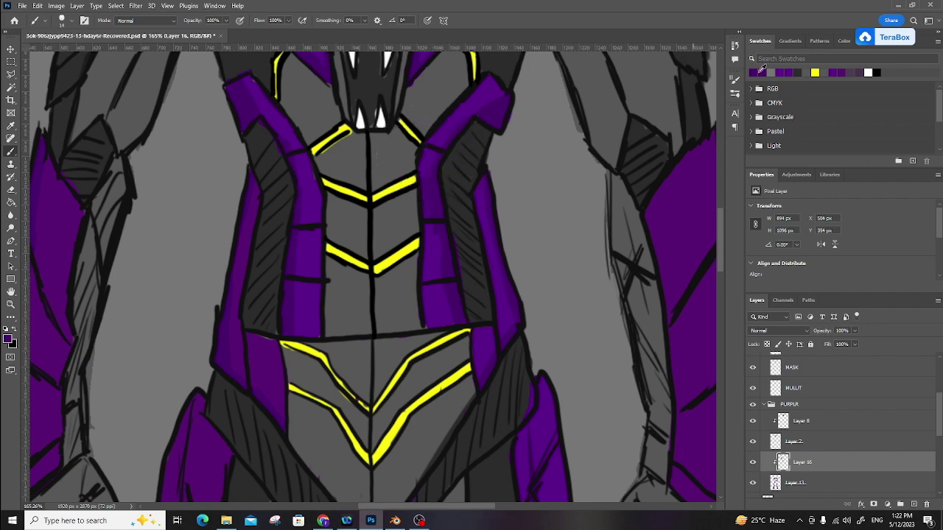
{"action": "left_click", "coordinate": [794, 483]}
{"action": "left_click", "coordinate": [427, 157], "text": "alt"}
{"action": "left_click", "coordinate": [800, 75]}
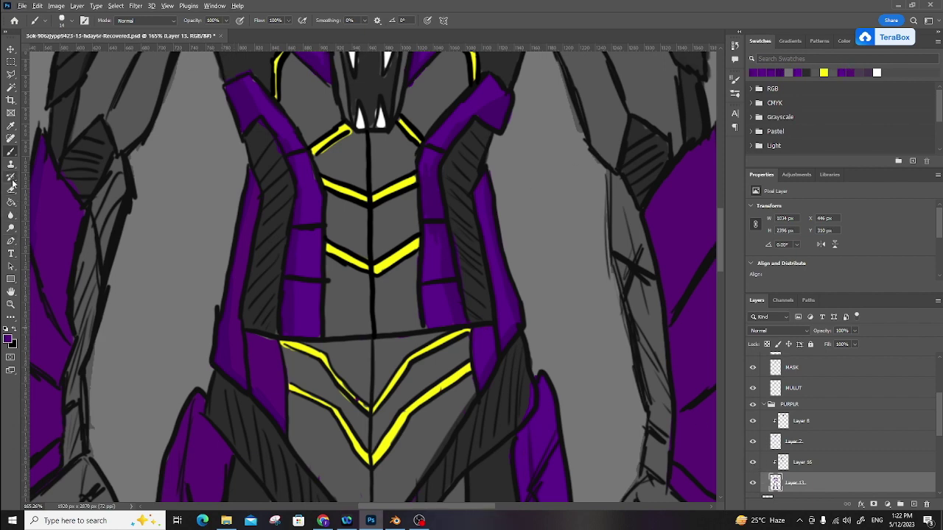
{"action": "left_click", "coordinate": [11, 126]}
{"action": "left_click", "coordinate": [206, 21]}
{"action": "left_click", "coordinate": [432, 266]}
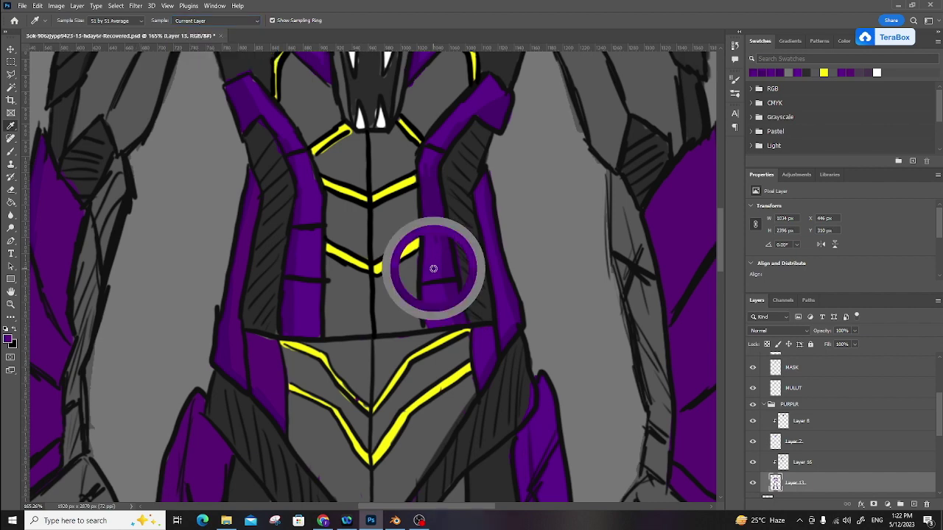
{"action": "left_click", "coordinate": [803, 462]}
{"action": "key", "text": "b"}
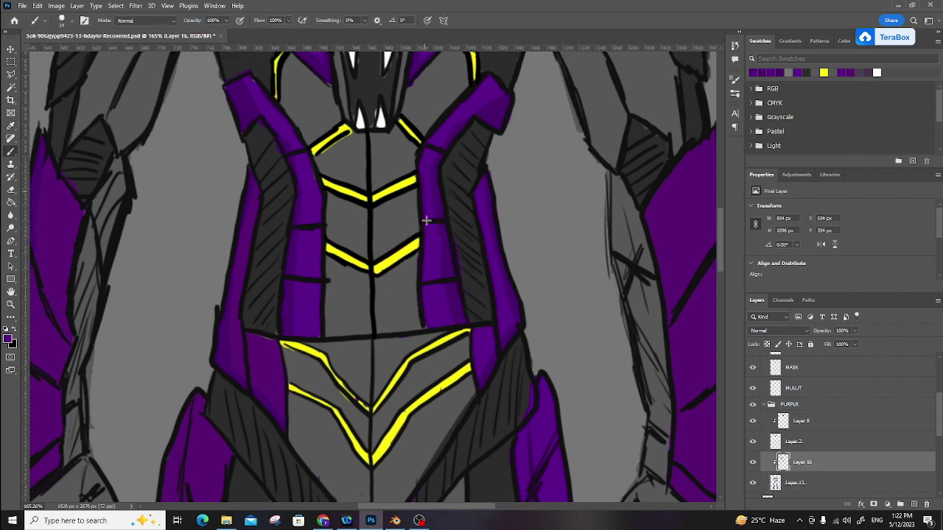
Enlarge the brush to 32 px and paint a dark purple shadow down the outer side of the right-hand forearm guard.
{"action": "left_click_drag", "start_coordinate": [496, 284], "coordinate": [592, 383]}
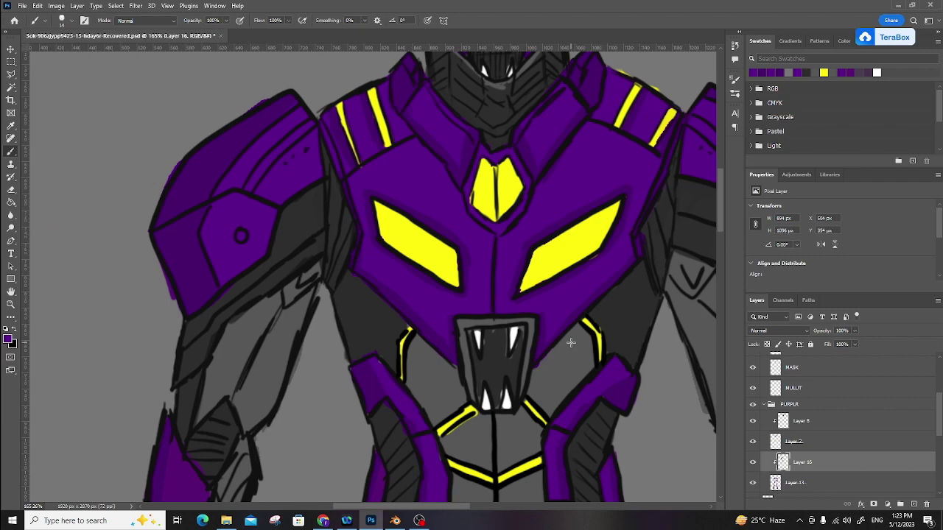
{"action": "left_click_drag", "start_coordinate": [309, 387], "coordinate": [372, 111]}
{"action": "left_click_drag", "start_coordinate": [641, 288], "coordinate": [370, 448]}
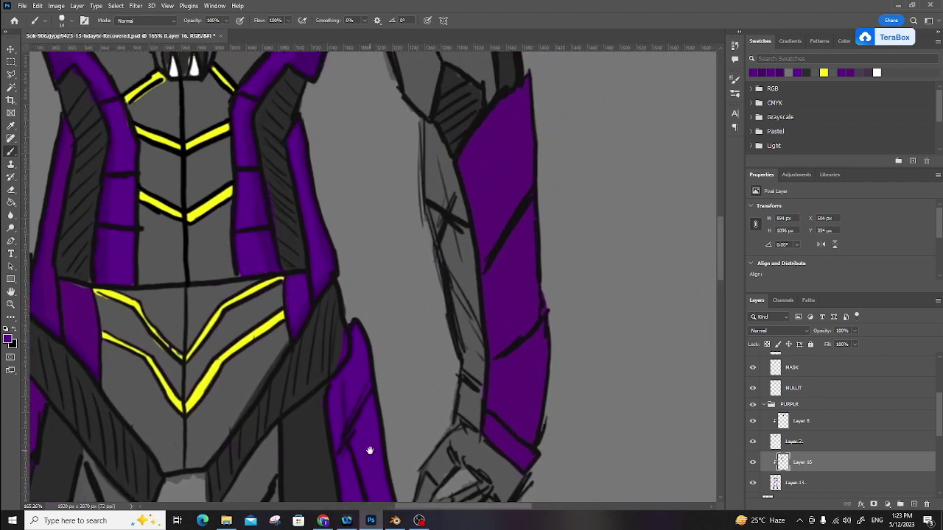
{"action": "right_click", "coordinate": [494, 225]}
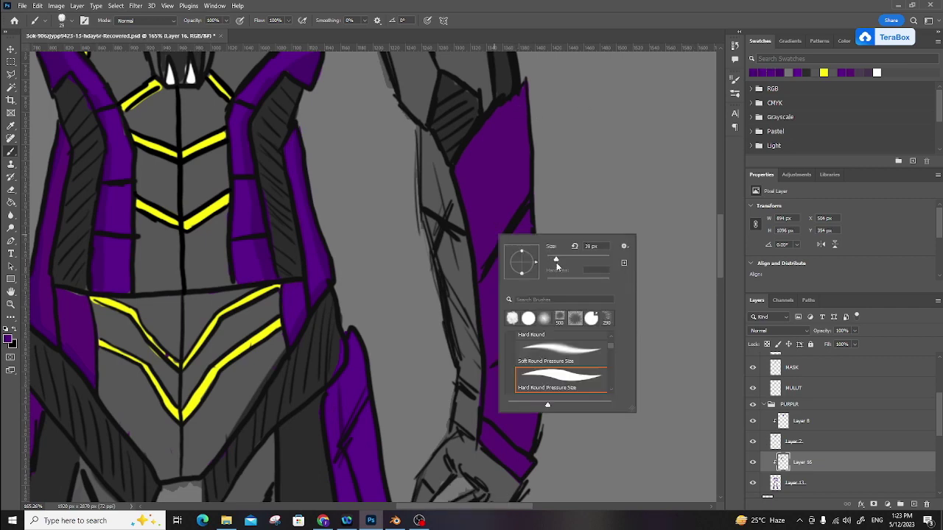
{"action": "left_click", "coordinate": [525, 130]}
{"action": "mouse_move", "coordinate": [522, 185]}
{"action": "left_mouse_down"}
{"action": "mouse_move", "coordinate": [540, 397]}
{"action": "mouse_move", "coordinate": [527, 469]}
{"action": "left_mouse_up"}
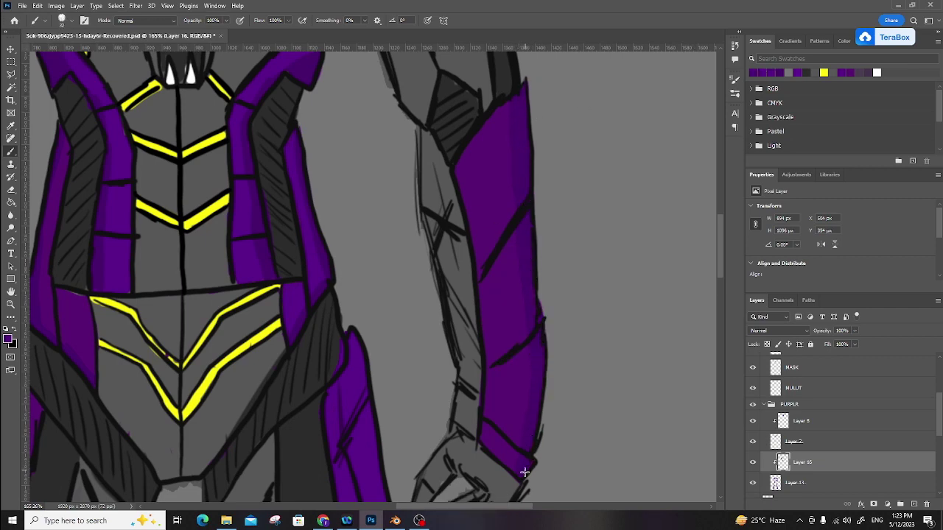
Shade the outer sides of both purple shin guards and boots with dark purple.
{"action": "left_click_drag", "start_coordinate": [589, 342], "coordinate": [703, 191]}
{"action": "left_click_drag", "start_coordinate": [453, 402], "coordinate": [591, 143]}
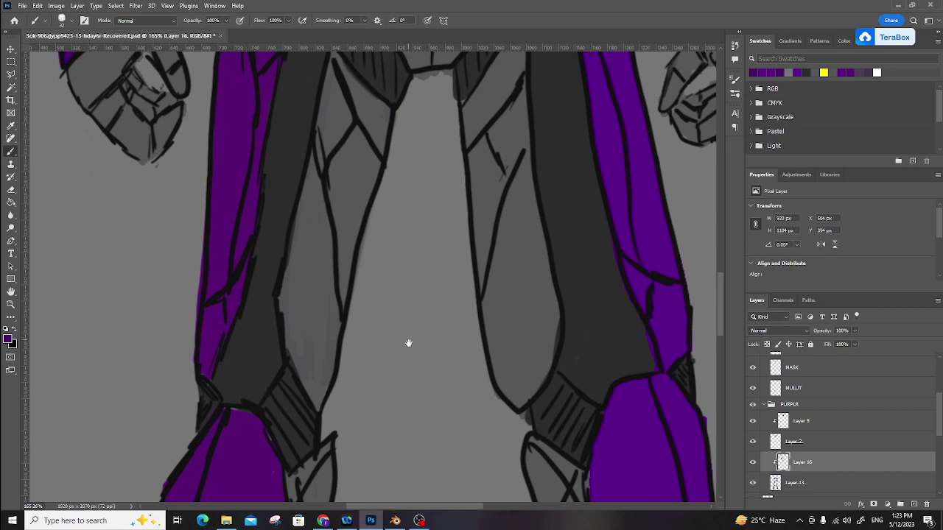
{"action": "left_click_drag", "start_coordinate": [410, 335], "coordinate": [379, 324]}
{"action": "left_click_drag", "start_coordinate": [399, 355], "coordinate": [437, 145]}
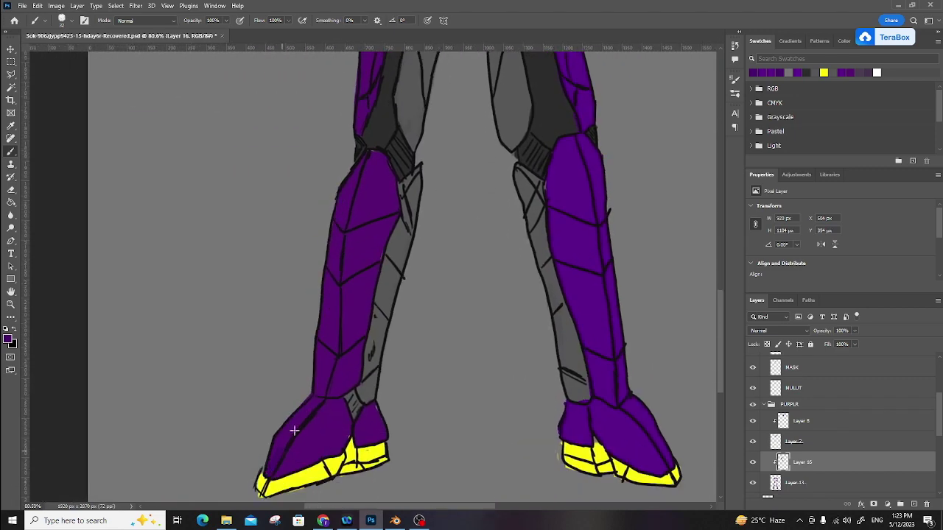
{"action": "left_click_drag", "start_coordinate": [320, 370], "coordinate": [332, 333]}
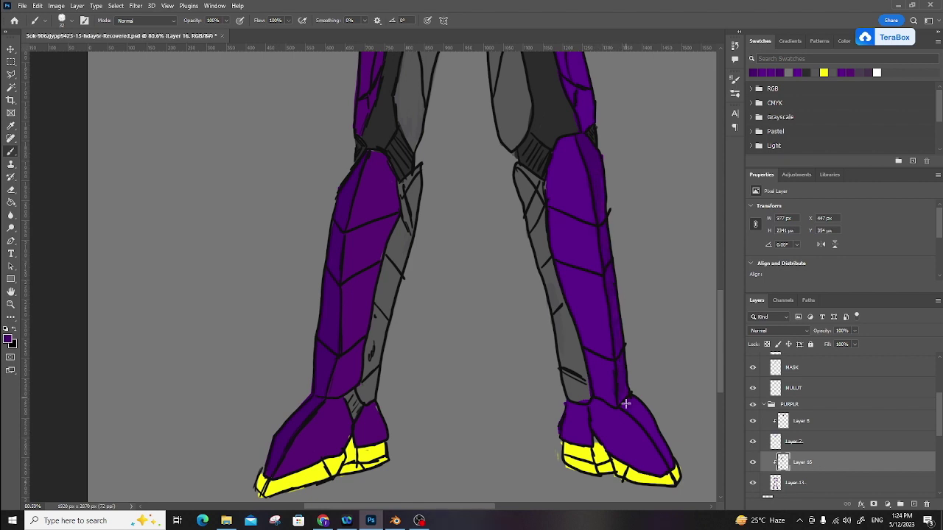
{"action": "left_click_drag", "start_coordinate": [658, 441], "coordinate": [616, 361]}
Add a new layer above Layer 16 and clip it to the purple base layer.
{"action": "scroll", "coordinate": [601, 236], "scroll_direction": "up", "scroll_amount": 10}
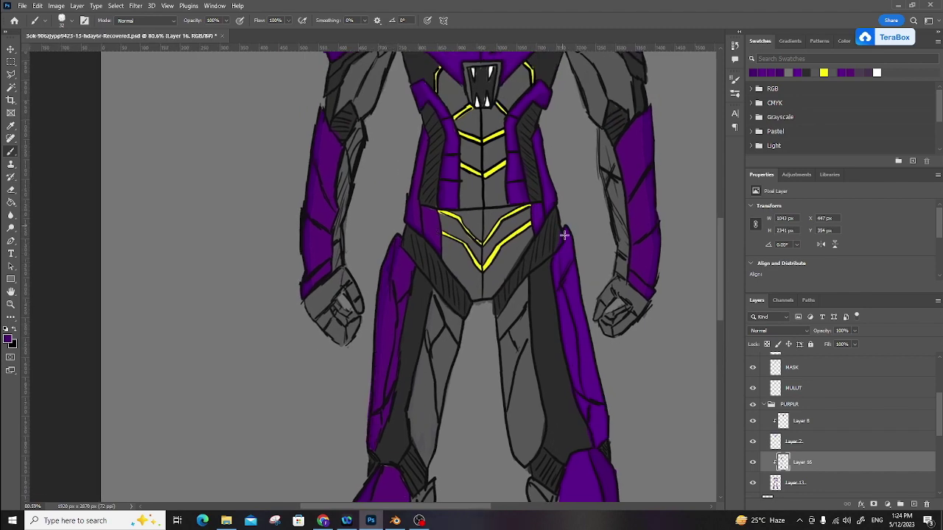
{"action": "scroll", "coordinate": [574, 354], "scroll_direction": "up", "scroll_amount": 8}
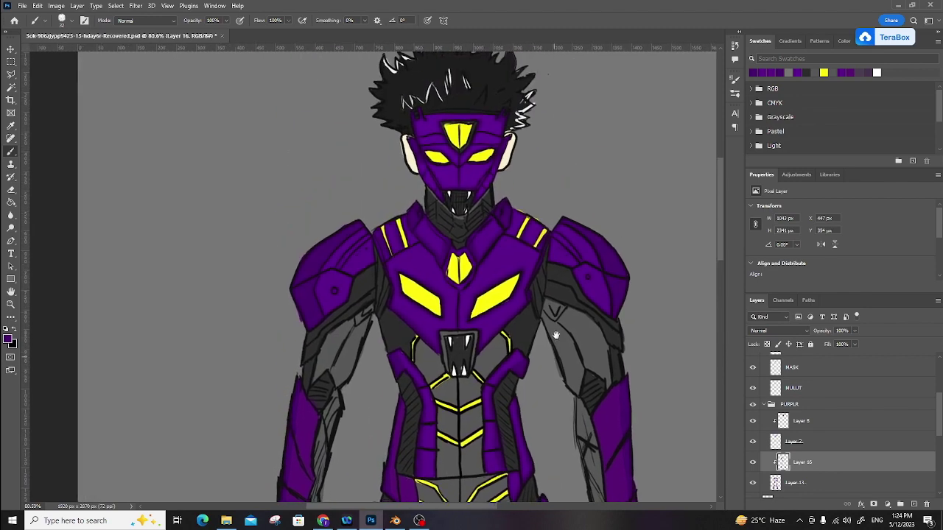
{"action": "left_click_drag", "start_coordinate": [554, 365], "coordinate": [521, 283]}
{"action": "left_click", "coordinate": [913, 504]}
{"action": "right_click", "coordinate": [825, 466]}
{"action": "left_click", "coordinate": [843, 230]}
Sample the base purple from Layer 13, brighten it to a vivid violet and ready the brush on Layer 17.
{"action": "left_click", "coordinate": [844, 41]}
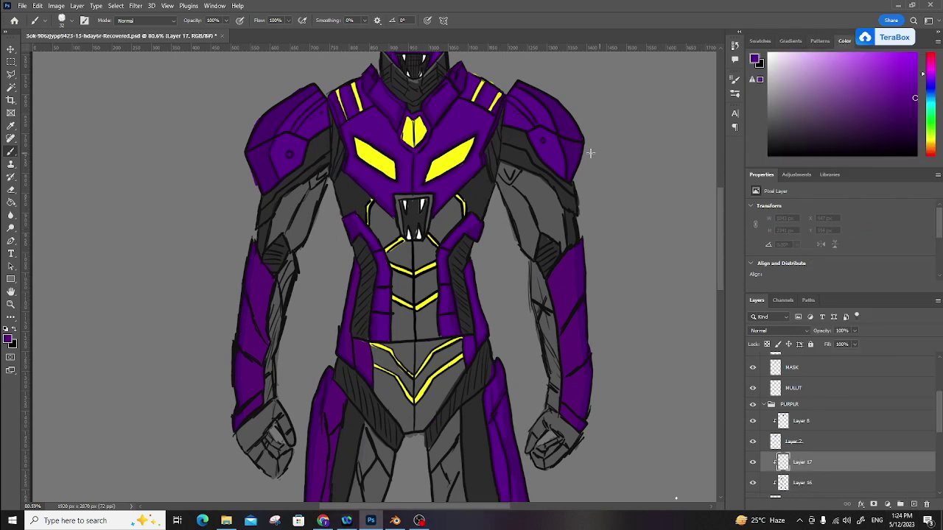
{"action": "left_click_drag", "start_coordinate": [938, 421], "coordinate": [939, 436]}
{"action": "left_click", "coordinate": [842, 440]}
{"action": "key", "text": "i"}
{"action": "left_click", "coordinate": [447, 186]}
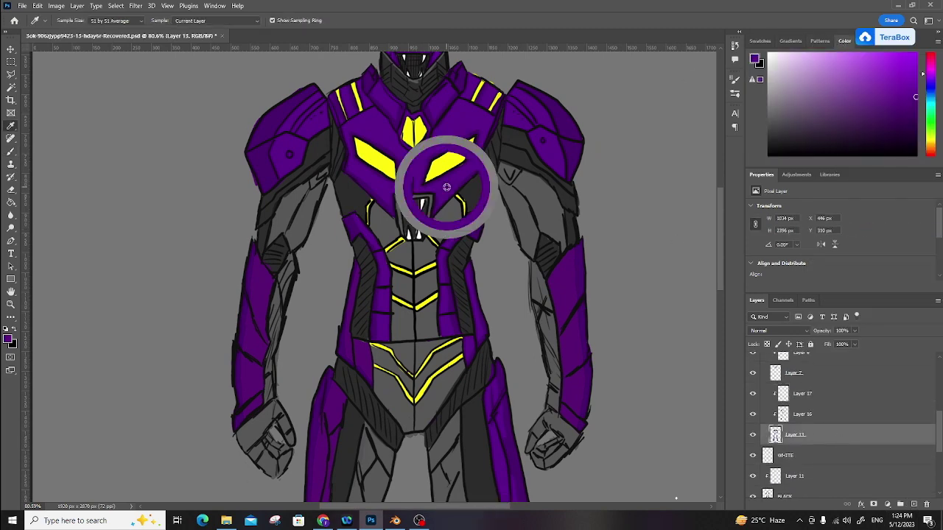
{"action": "left_click_drag", "start_coordinate": [913, 95], "coordinate": [909, 52]}
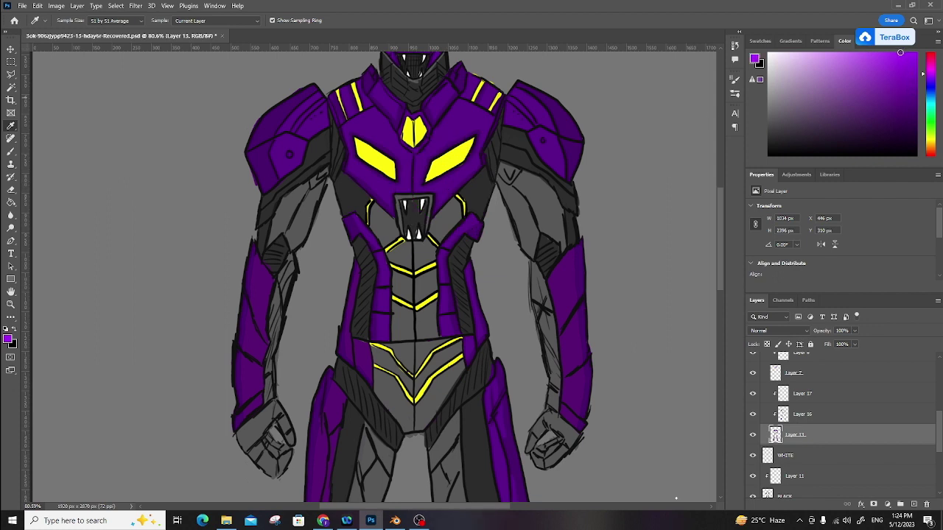
{"action": "left_click", "coordinate": [760, 40]}
{"action": "left_click", "coordinate": [809, 395]}
{"action": "key", "text": "b"}
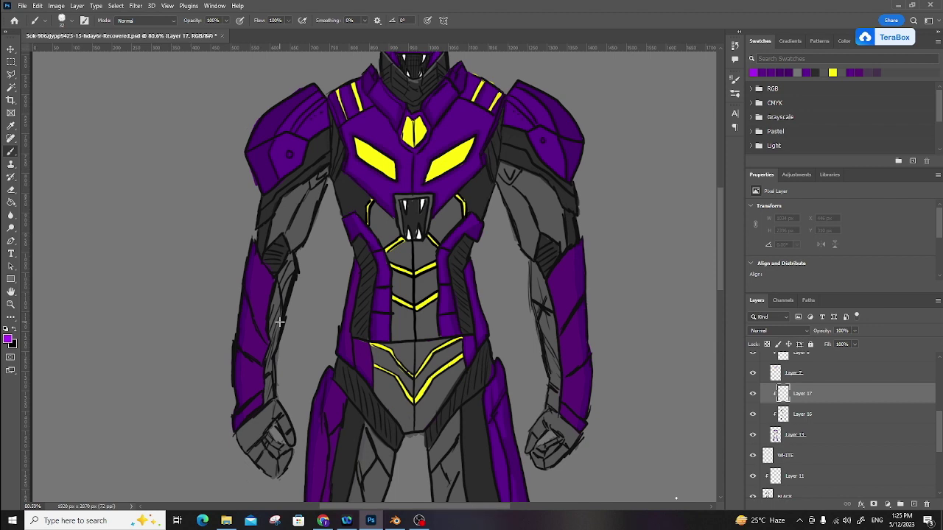
Paint a vivid violet highlight along the inner edge of the left-hand forearm guard on Layer 17.
{"action": "mouse_move", "coordinate": [253, 348]}
{"action": "left_mouse_down"}
{"action": "mouse_move", "coordinate": [257, 374]}
{"action": "mouse_move", "coordinate": [267, 298]}
{"action": "mouse_move", "coordinate": [256, 247]}
{"action": "left_mouse_up"}
{"action": "key", "text": "e"}
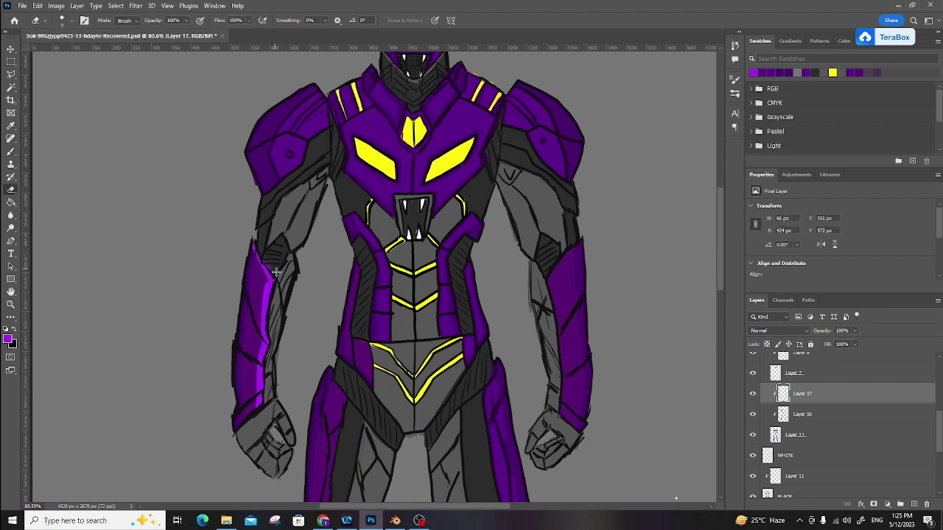
{"action": "key", "text": "b"}
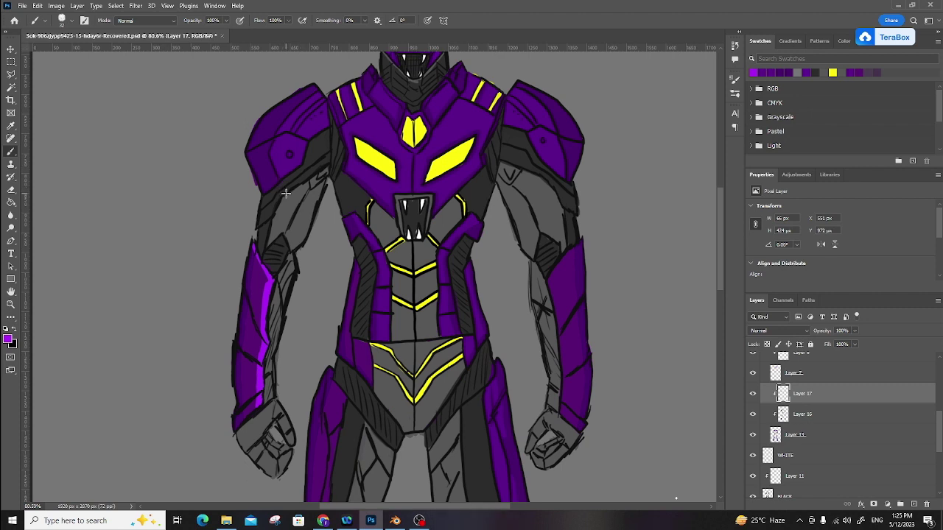
Fill the lower panel around the small circle on both shoulder pads with vivid violet.
{"action": "scroll", "coordinate": [301, 188], "scroll_direction": "up", "scroll_amount": 3}
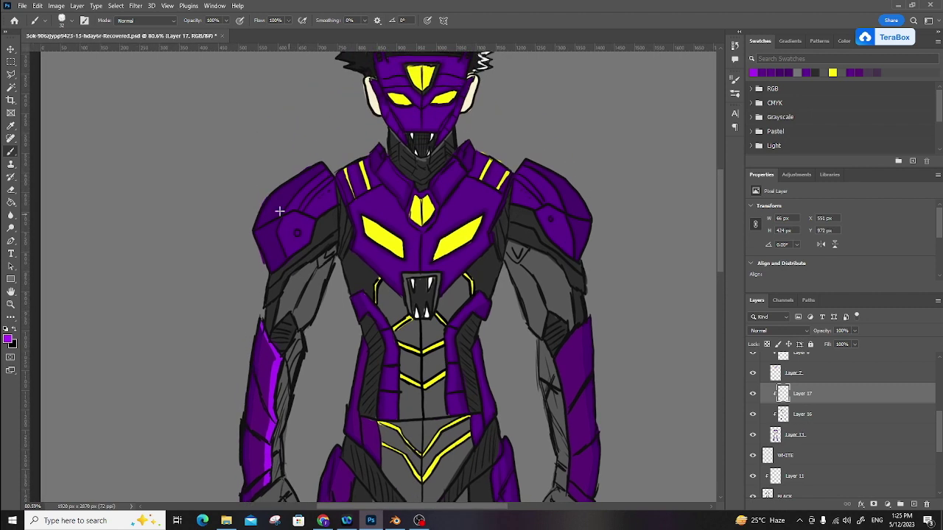
{"action": "mouse_move", "coordinate": [287, 237]}
{"action": "left_mouse_down"}
{"action": "mouse_move", "coordinate": [284, 220]}
{"action": "mouse_move", "coordinate": [285, 238]}
{"action": "mouse_move", "coordinate": [308, 231]}
{"action": "mouse_move", "coordinate": [291, 215]}
{"action": "mouse_move", "coordinate": [306, 227]}
{"action": "left_mouse_up"}
{"action": "key", "text": "e"}
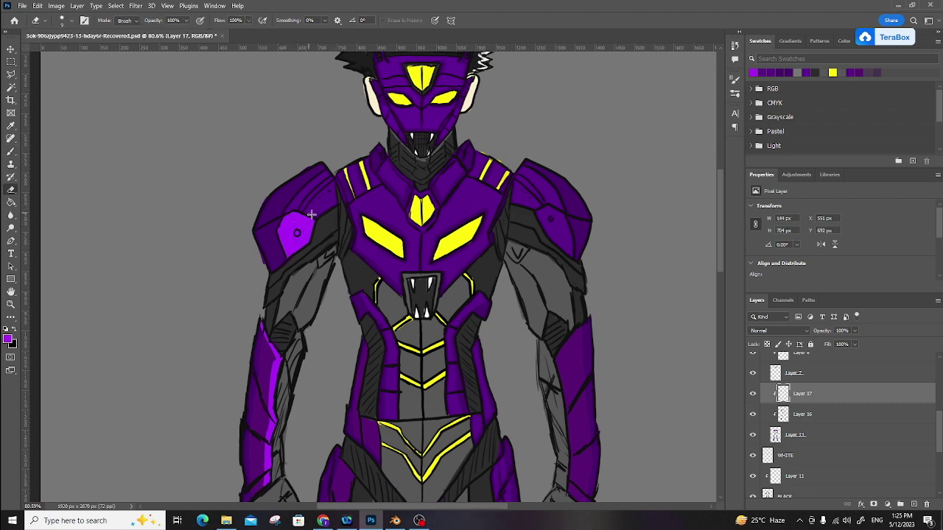
{"action": "key", "text": "b"}
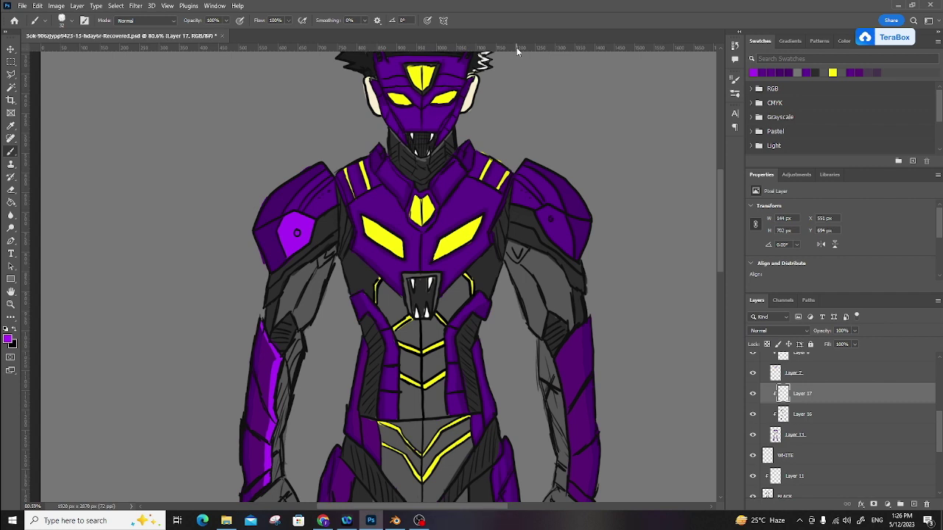
{"action": "mouse_move", "coordinate": [548, 213]}
{"action": "left_mouse_down"}
{"action": "mouse_move", "coordinate": [558, 247]}
{"action": "mouse_move", "coordinate": [568, 228]}
{"action": "mouse_move", "coordinate": [547, 218]}
{"action": "mouse_move", "coordinate": [552, 245]}
{"action": "left_mouse_up"}
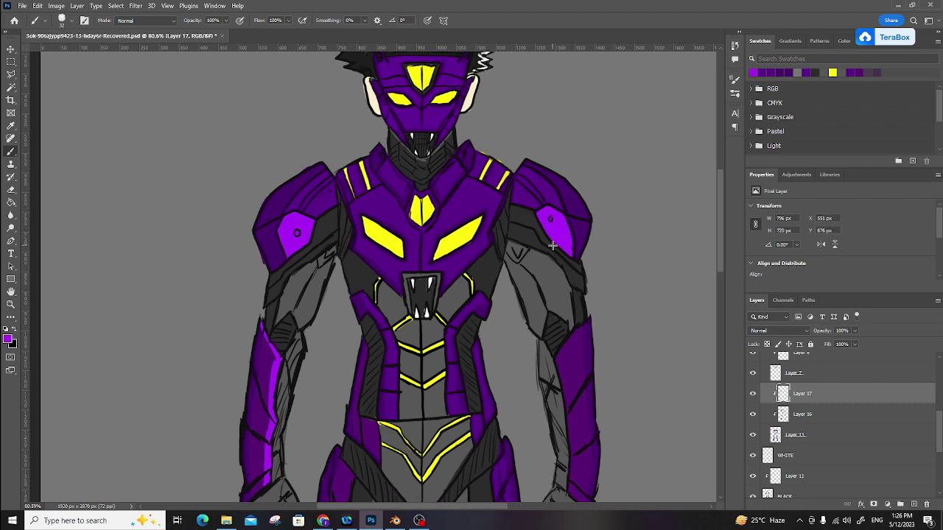
Paint a vivid violet highlight along the inner edge of the right-hand forearm guard.
{"action": "mouse_move", "coordinate": [564, 339]}
{"action": "left_mouse_down"}
{"action": "mouse_move", "coordinate": [519, 207]}
{"action": "mouse_move", "coordinate": [483, 205]}
{"action": "mouse_move", "coordinate": [497, 333]}
{"action": "left_mouse_up"}
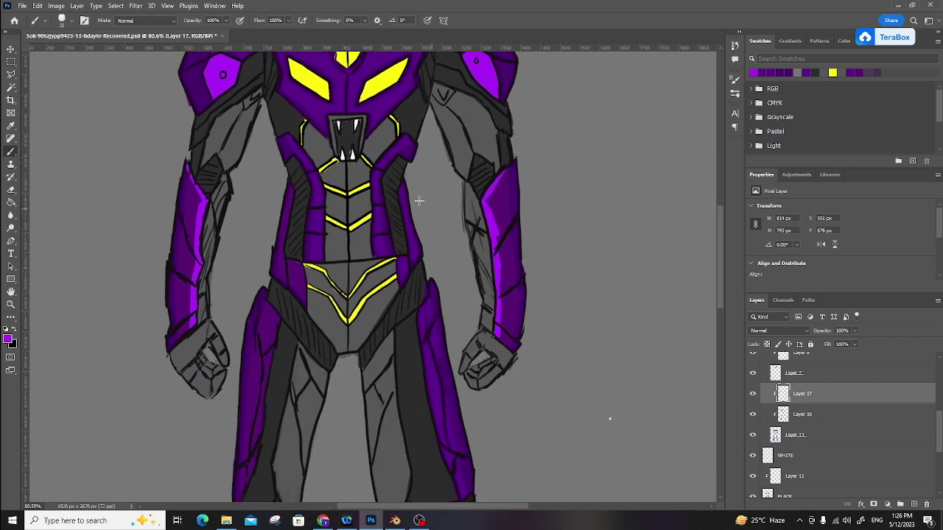
{"action": "left_click_drag", "start_coordinate": [444, 214], "coordinate": [489, 457]}
{"action": "left_click_drag", "start_coordinate": [417, 202], "coordinate": [444, 307]}
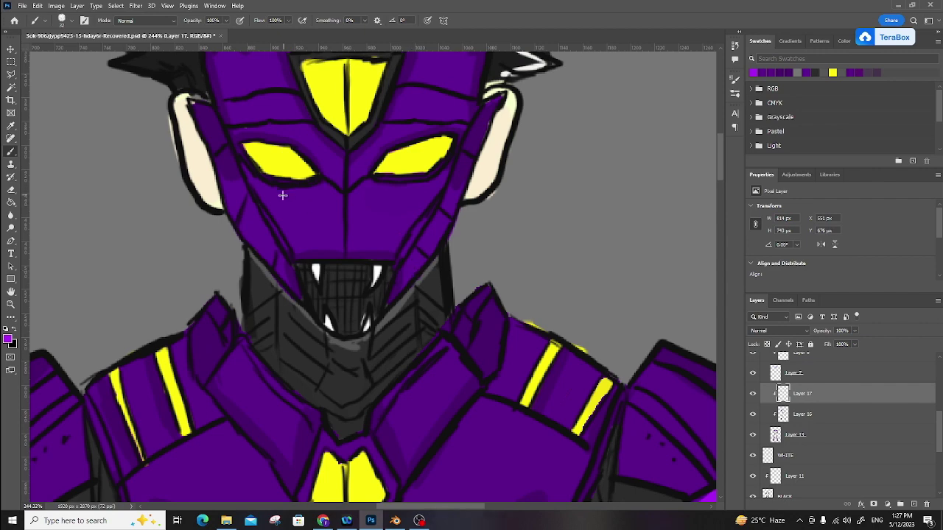
Add a new layer above Layer 8 in the purple group and clip it for the mask highlights.
{"action": "left_click_drag", "start_coordinate": [254, 181], "coordinate": [272, 204]}
{"action": "left_click", "coordinate": [914, 504]}
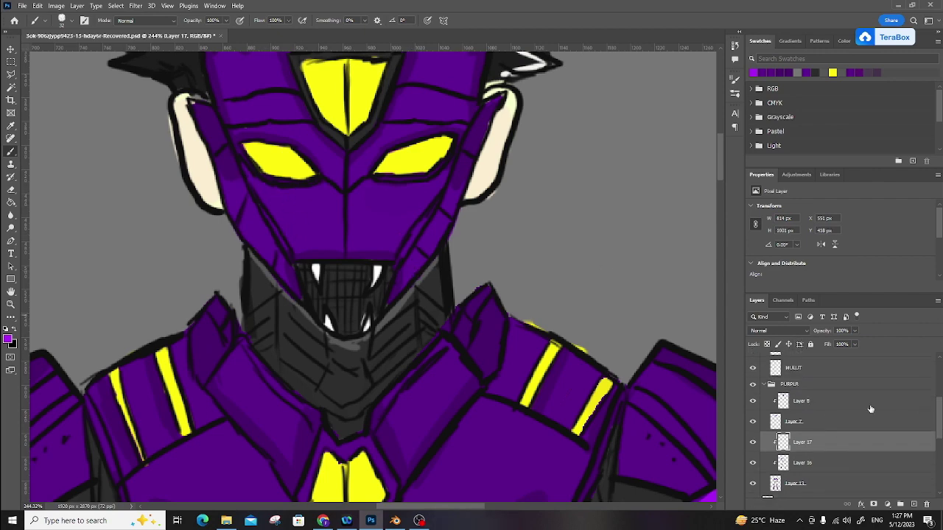
{"action": "right_click", "coordinate": [828, 402]}
{"action": "left_click", "coordinate": [741, 284]}
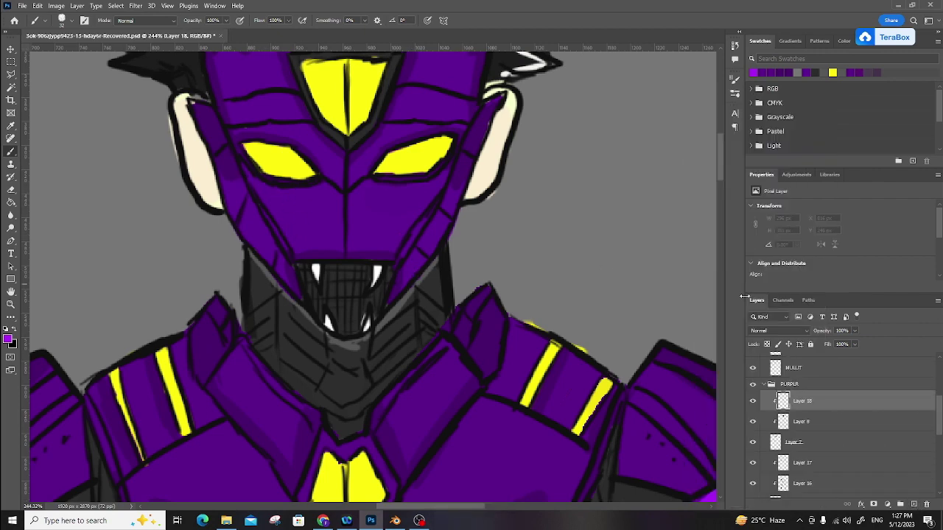
{"action": "left_click_drag", "start_coordinate": [939, 421], "coordinate": [939, 413]}
Paint vivid violet highlights beneath both mask eyes and along the lower cheek edges beside the mouth.
{"action": "left_click_drag", "start_coordinate": [510, 164], "coordinate": [521, 232]}
{"action": "left_click_drag", "start_coordinate": [256, 246], "coordinate": [333, 254]}
{"action": "mouse_move", "coordinate": [377, 246]}
{"action": "left_mouse_down"}
{"action": "mouse_move", "coordinate": [390, 254]}
{"action": "mouse_move", "coordinate": [446, 247]}
{"action": "mouse_move", "coordinate": [461, 234]}
{"action": "left_mouse_up"}
{"action": "mouse_move", "coordinate": [304, 350]}
{"action": "left_mouse_down"}
{"action": "mouse_move", "coordinate": [288, 320]}
{"action": "mouse_move", "coordinate": [301, 357]}
{"action": "left_mouse_up"}
{"action": "left_click_drag", "start_coordinate": [301, 318], "coordinate": [413, 321]}
{"action": "mouse_move", "coordinate": [420, 328]}
{"action": "left_mouse_down"}
{"action": "mouse_move", "coordinate": [413, 353]}
{"action": "mouse_move", "coordinate": [480, 248]}
{"action": "left_mouse_up"}
{"action": "mouse_move", "coordinate": [233, 239]}
{"action": "left_mouse_down"}
{"action": "mouse_move", "coordinate": [257, 303]}
{"action": "mouse_move", "coordinate": [287, 339]}
{"action": "left_mouse_up"}
Paint a vivid violet highlight band across the forehead along the upper edge of the mask.
{"action": "left_click_drag", "start_coordinate": [243, 114], "coordinate": [275, 199]}
{"action": "key", "text": "e"}
{"action": "mouse_move", "coordinate": [365, 398]}
{"action": "left_mouse_down"}
{"action": "mouse_move", "coordinate": [341, 400]}
{"action": "mouse_move", "coordinate": [421, 409]}
{"action": "left_mouse_up"}
{"action": "key", "text": "b"}
{"action": "left_click_drag", "start_coordinate": [324, 201], "coordinate": [457, 197]}
{"action": "mouse_move", "coordinate": [296, 207]}
{"action": "left_mouse_down"}
{"action": "mouse_move", "coordinate": [293, 196]}
{"action": "mouse_move", "coordinate": [316, 189]}
{"action": "mouse_move", "coordinate": [355, 199]}
{"action": "left_mouse_up"}
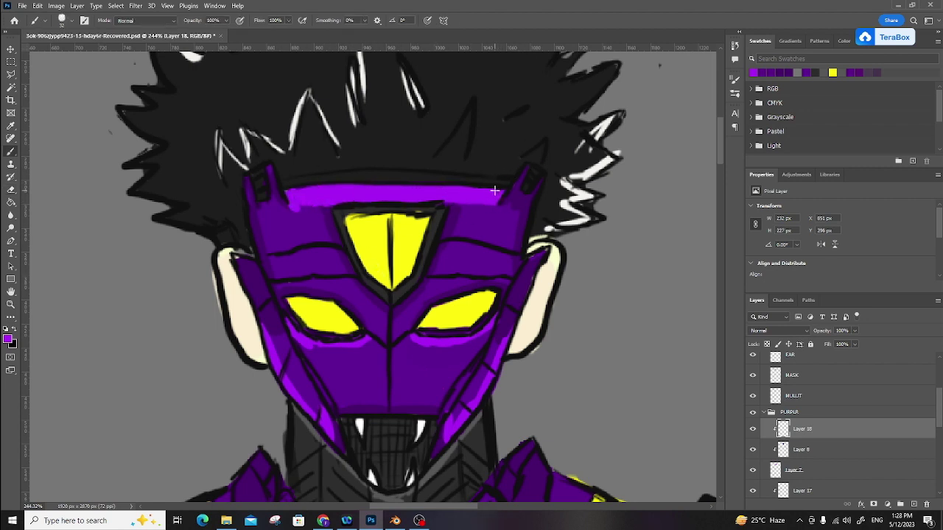
Make Layer 17 the active layer for the collar and chest highlights.
{"action": "scroll", "coordinate": [335, 221], "scroll_direction": "down", "scroll_amount": 10}
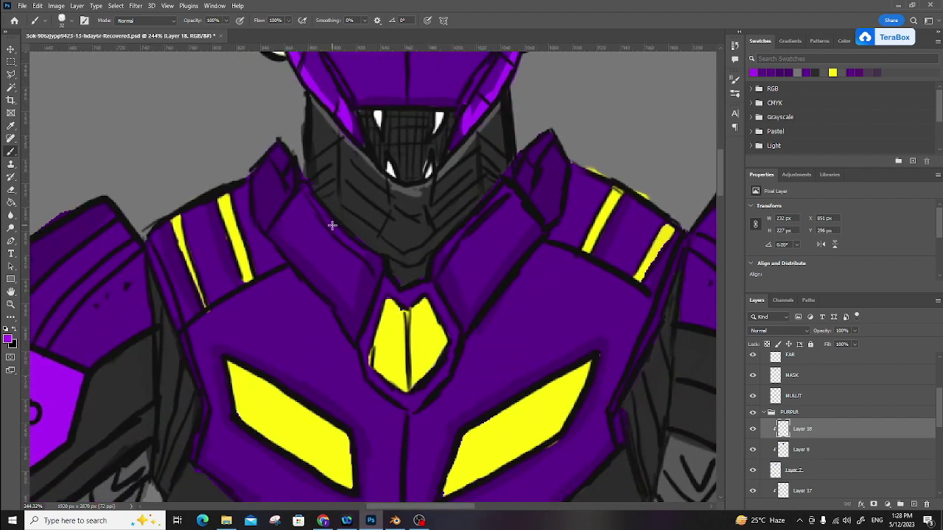
{"action": "left_click", "coordinate": [799, 490]}
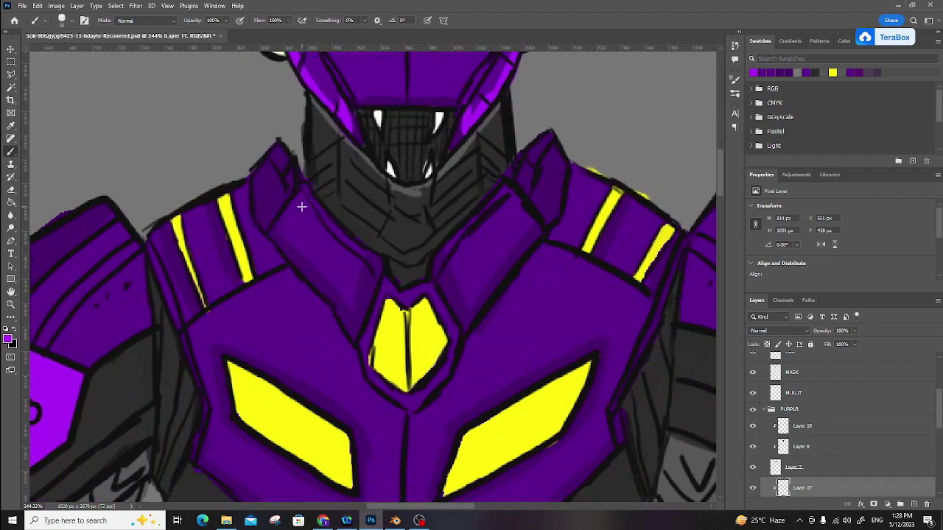
{"action": "left_click_drag", "start_coordinate": [303, 195], "coordinate": [313, 270]}
{"action": "mouse_move", "coordinate": [305, 193]}
{"action": "left_mouse_down"}
{"action": "mouse_move", "coordinate": [284, 218]}
{"action": "mouse_move", "coordinate": [286, 236]}
{"action": "mouse_move", "coordinate": [325, 275]}
{"action": "left_mouse_up"}
{"action": "mouse_move", "coordinate": [301, 223]}
{"action": "left_mouse_down"}
{"action": "mouse_move", "coordinate": [335, 235]}
{"action": "mouse_move", "coordinate": [329, 221]}
{"action": "mouse_move", "coordinate": [344, 250]}
{"action": "left_mouse_up"}
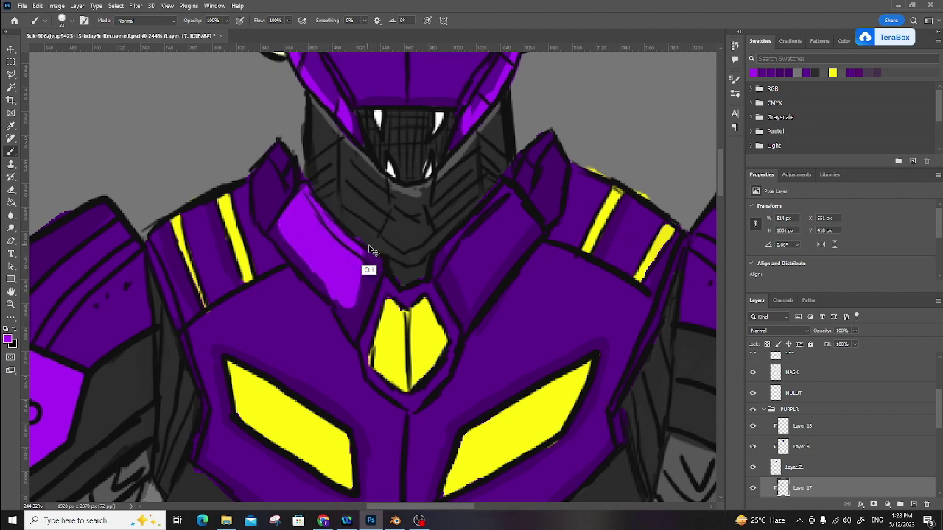
{"action": "key", "text": "ctrl+z"}
{"action": "key", "text": "ctrl+z"}
{"action": "key", "text": "ctrl+z"}
{"action": "key", "text": "ctrl+z"}
{"action": "key", "text": "ctrl+z"}
{"action": "key", "text": "ctrl+z"}
{"action": "key", "text": "ctrl+z"}
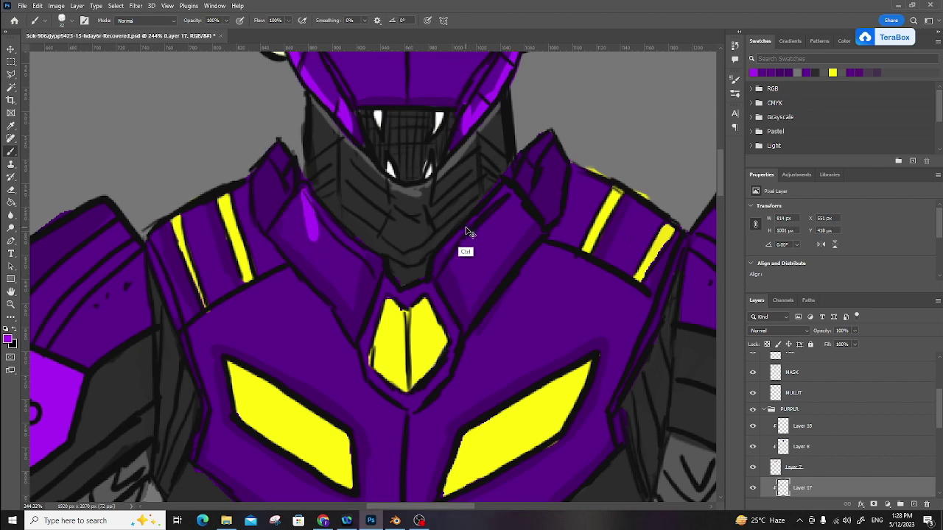
{"action": "left_click_drag", "start_coordinate": [280, 226], "coordinate": [352, 305]}
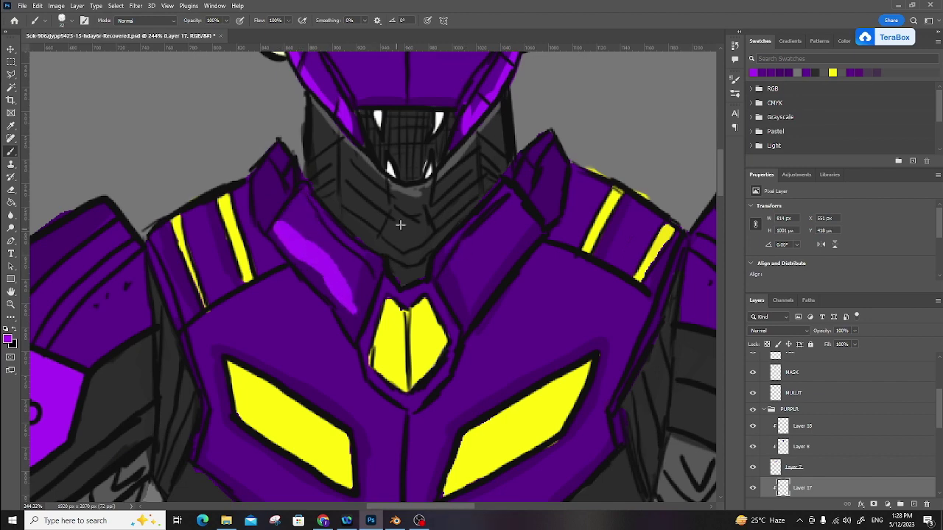
{"action": "key", "text": "ctrl+z"}
Paint narrow vivid violet highlights along the outer lower edges of both collar panels.
{"action": "left_click_drag", "start_coordinate": [280, 226], "coordinate": [355, 307]}
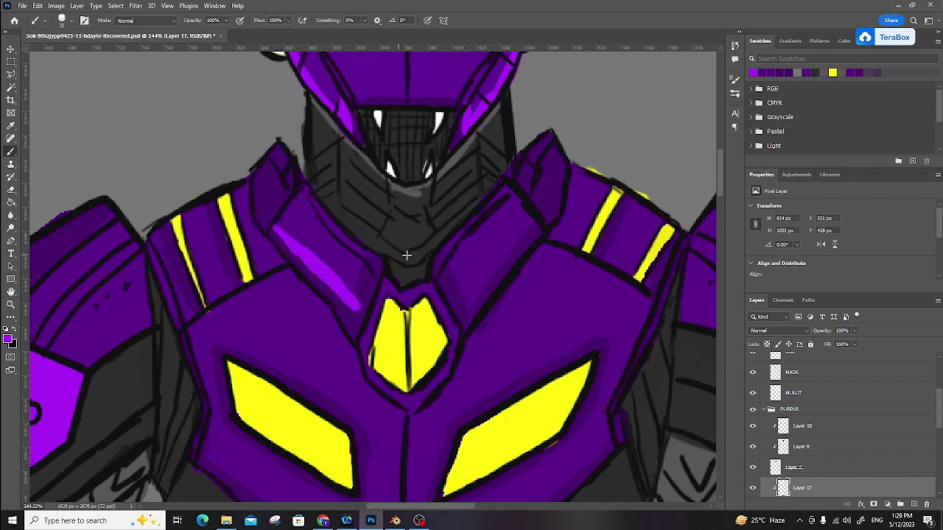
{"action": "left_click_drag", "start_coordinate": [503, 255], "coordinate": [469, 305]}
{"action": "left_click_drag", "start_coordinate": [533, 220], "coordinate": [492, 264]}
{"action": "key", "text": "e"}
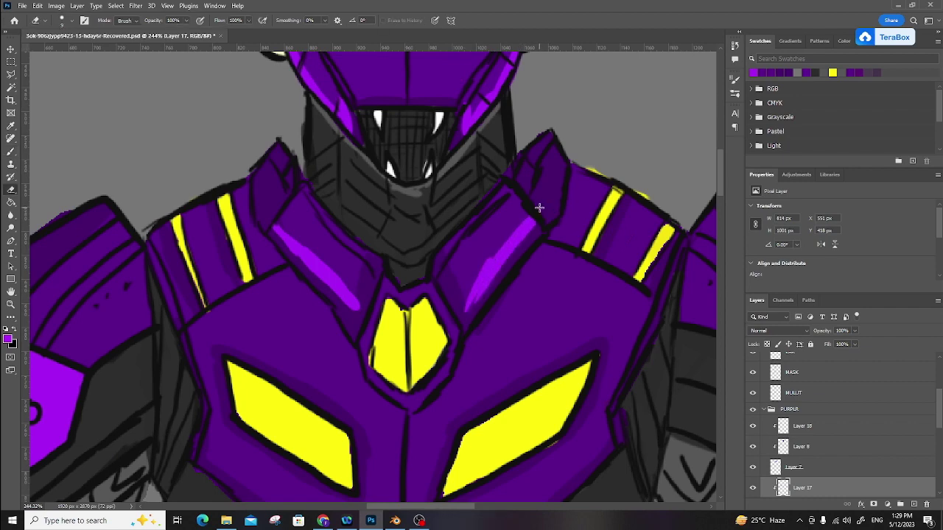
{"action": "key", "text": "b"}
Add thin vivid violet highlights alongside the yellow stripes on both upper shoulders.
{"action": "left_click_drag", "start_coordinate": [236, 196], "coordinate": [262, 274]}
{"action": "left_click_drag", "start_coordinate": [186, 215], "coordinate": [221, 305]}
{"action": "left_click_drag", "start_coordinate": [610, 184], "coordinate": [575, 249]}
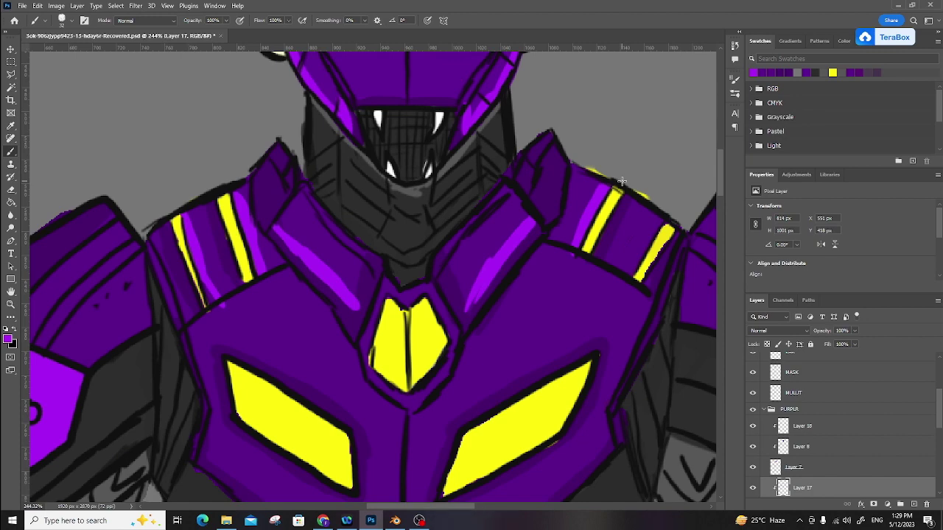
{"action": "left_click_drag", "start_coordinate": [659, 223], "coordinate": [632, 273]}
Highlight the lower rim around the yellow chest gem and the outer edges of the chest plate in vivid violet.
{"action": "scroll", "coordinate": [510, 328], "scroll_direction": "down", "scroll_amount": 3}
{"action": "mouse_move", "coordinate": [366, 260]}
{"action": "left_mouse_down"}
{"action": "mouse_move", "coordinate": [410, 295]}
{"action": "mouse_move", "coordinate": [450, 249]}
{"action": "mouse_move", "coordinate": [422, 255]}
{"action": "mouse_move", "coordinate": [463, 305]}
{"action": "mouse_move", "coordinate": [465, 245]}
{"action": "left_mouse_up"}
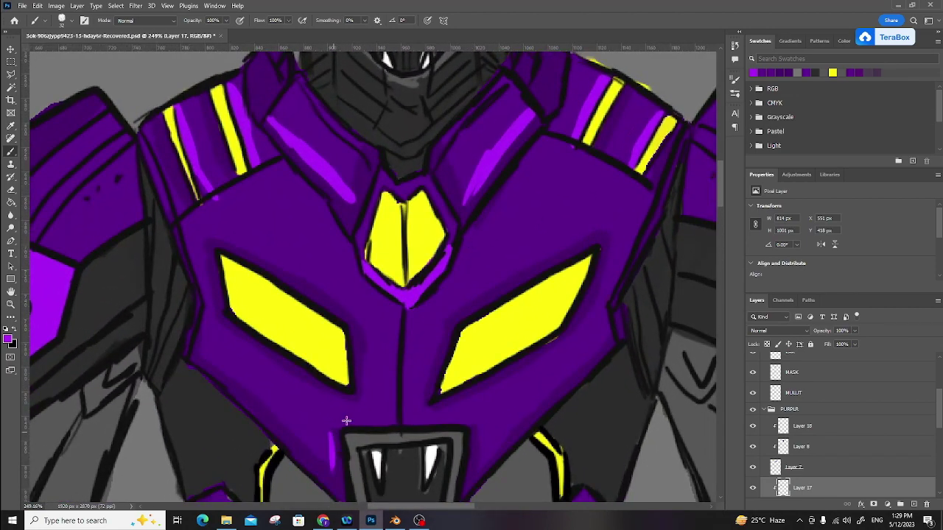
{"action": "mouse_move", "coordinate": [478, 473]}
{"action": "left_mouse_down"}
{"action": "mouse_move", "coordinate": [520, 414]}
{"action": "mouse_move", "coordinate": [602, 343]}
{"action": "mouse_move", "coordinate": [606, 306]}
{"action": "mouse_move", "coordinate": [654, 188]}
{"action": "left_mouse_up"}
{"action": "mouse_move", "coordinate": [189, 237]}
{"action": "left_mouse_down"}
{"action": "mouse_move", "coordinate": [210, 358]}
{"action": "mouse_move", "coordinate": [339, 468]}
{"action": "left_mouse_up"}
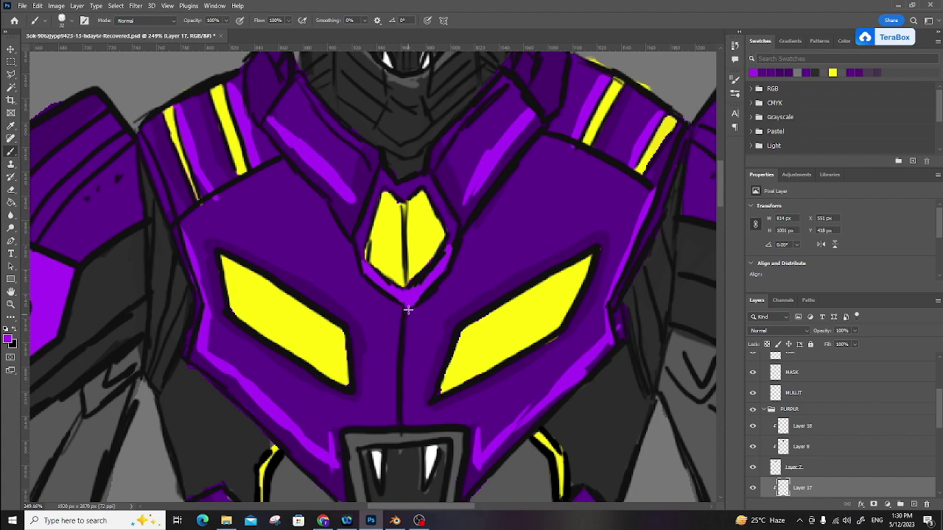
Paint vivid violet highlights along both upper chest plate edges just beneath the collar.
{"action": "left_click_drag", "start_coordinate": [287, 160], "coordinate": [358, 269]}
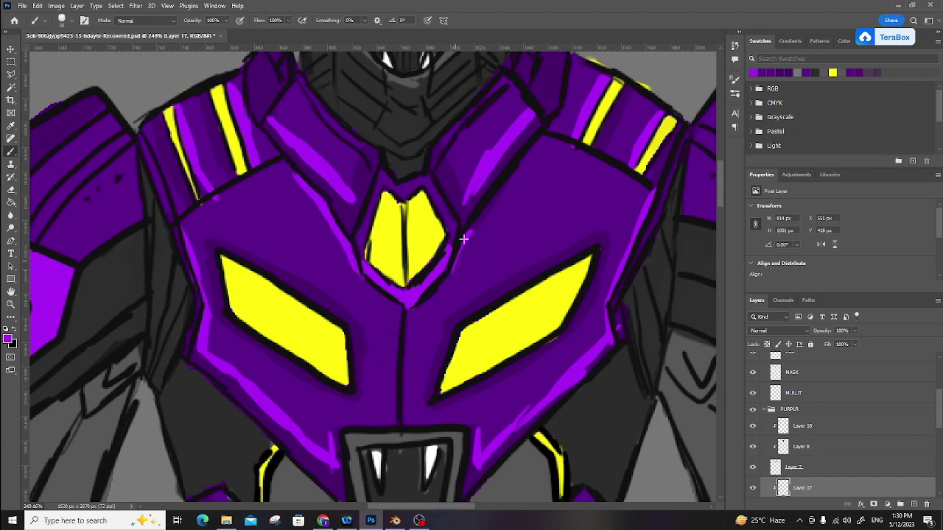
{"action": "left_click_drag", "start_coordinate": [450, 258], "coordinate": [526, 154]}
{"action": "mouse_move", "coordinate": [502, 228]}
{"action": "left_mouse_down"}
{"action": "mouse_move", "coordinate": [435, 221]}
{"action": "mouse_move", "coordinate": [472, 256]}
{"action": "left_mouse_up"}
{"action": "left_click_drag", "start_coordinate": [265, 195], "coordinate": [239, 225]}
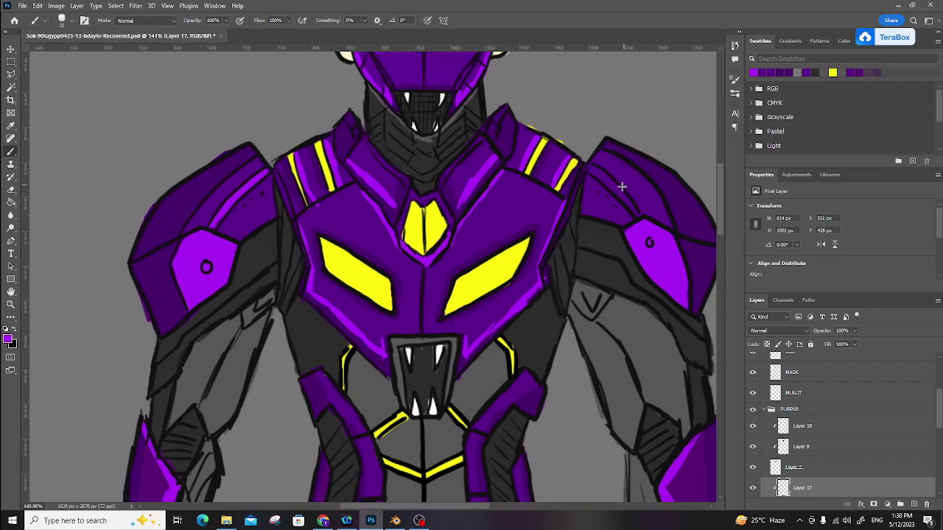
{"action": "scroll", "coordinate": [538, 213], "scroll_direction": "down", "scroll_amount": 5}
{"action": "scroll", "coordinate": [509, 213], "scroll_direction": "up", "scroll_amount": 5}
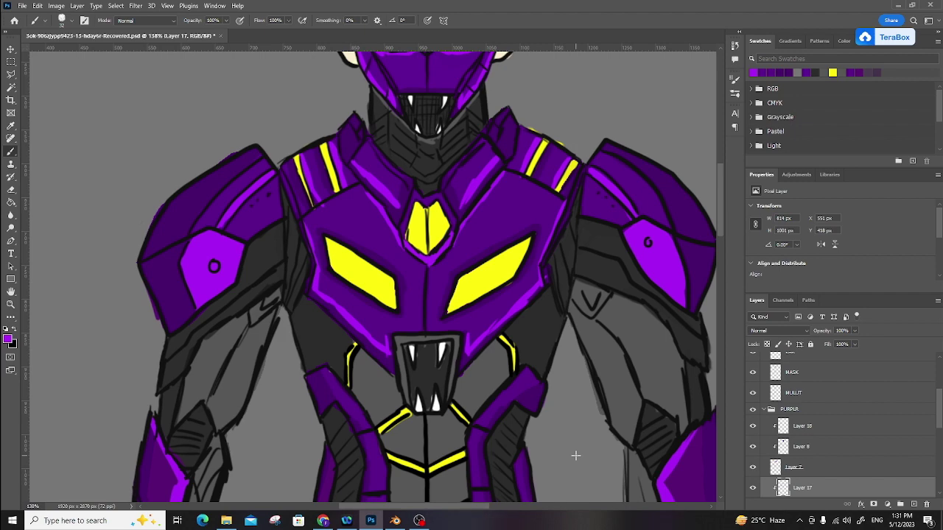
Highlight the purple waist strips and the side panels of the torso with thin vivid violet strokes.
{"action": "left_click_drag", "start_coordinate": [353, 348], "coordinate": [306, 166]}
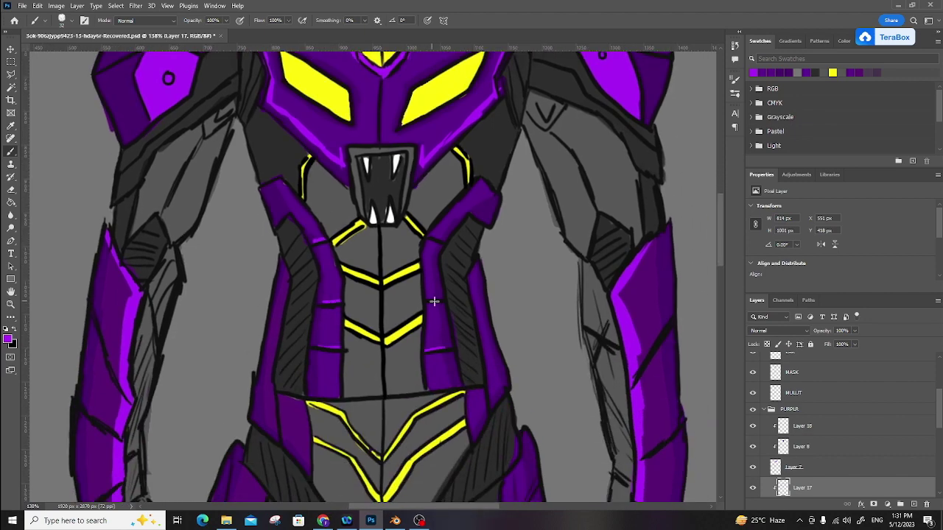
{"action": "mouse_move", "coordinate": [279, 318]}
{"action": "left_mouse_down"}
{"action": "mouse_move", "coordinate": [287, 276]}
{"action": "mouse_move", "coordinate": [274, 395]}
{"action": "left_mouse_up"}
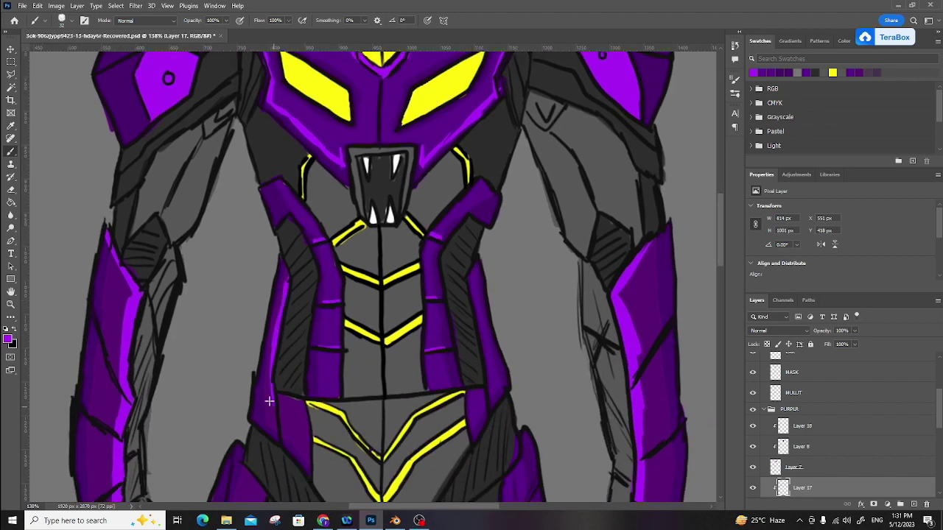
{"action": "left_click_drag", "start_coordinate": [469, 280], "coordinate": [486, 378]}
{"action": "mouse_move", "coordinate": [425, 289]}
{"action": "left_mouse_down"}
{"action": "mouse_move", "coordinate": [442, 211]}
{"action": "mouse_move", "coordinate": [479, 274]}
{"action": "left_mouse_up"}
Add vivid violet highlights to the purple hip panels and along the seams of both thigh guards.
{"action": "left_click_drag", "start_coordinate": [325, 261], "coordinate": [335, 297]}
{"action": "left_click_drag", "start_coordinate": [354, 277], "coordinate": [334, 294]}
{"action": "left_click_drag", "start_coordinate": [339, 338], "coordinate": [346, 253]}
{"action": "left_click_drag", "start_coordinate": [312, 410], "coordinate": [308, 441]}
{"action": "left_click_drag", "start_coordinate": [327, 372], "coordinate": [341, 240]}
{"action": "mouse_move", "coordinate": [651, 159]}
{"action": "left_mouse_down"}
{"action": "mouse_move", "coordinate": [498, 210]}
{"action": "mouse_move", "coordinate": [461, 184]}
{"action": "mouse_move", "coordinate": [467, 257]}
{"action": "mouse_move", "coordinate": [511, 459]}
{"action": "left_mouse_up"}
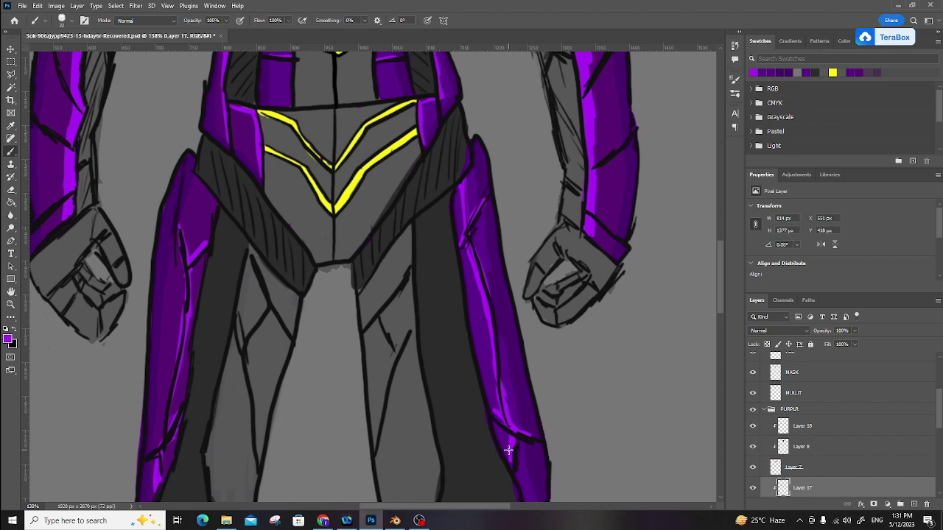
{"action": "left_click_drag", "start_coordinate": [331, 394], "coordinate": [373, 240]}
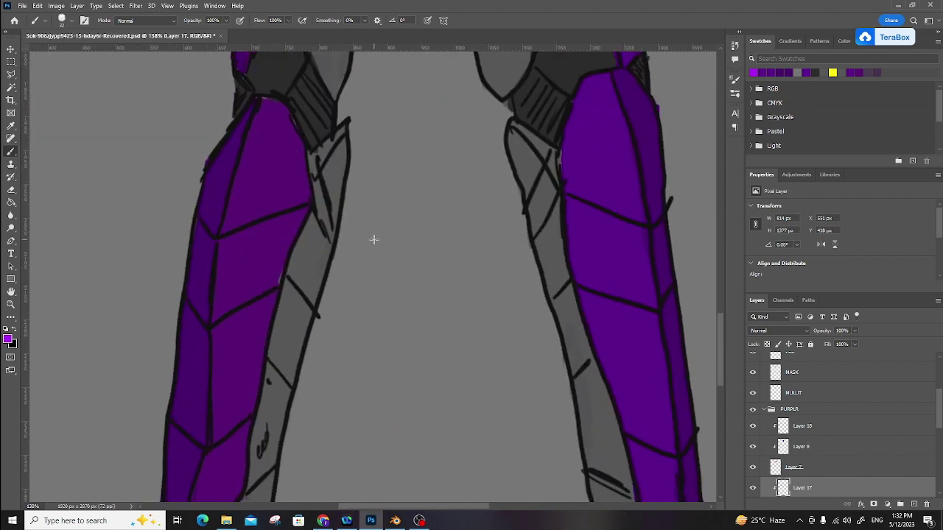
{"action": "left_click_drag", "start_coordinate": [311, 295], "coordinate": [342, 294]}
{"action": "left_click_drag", "start_coordinate": [344, 324], "coordinate": [396, 92]}
{"action": "left_click_drag", "start_coordinate": [355, 286], "coordinate": [407, 295]}
{"action": "scroll", "coordinate": [398, 272], "scroll_direction": "down", "scroll_amount": 6}
{"action": "mouse_move", "coordinate": [357, 320]}
{"action": "left_mouse_down"}
{"action": "mouse_move", "coordinate": [362, 312]}
{"action": "mouse_move", "coordinate": [346, 338]}
{"action": "mouse_move", "coordinate": [357, 330]}
{"action": "mouse_move", "coordinate": [381, 344]}
{"action": "left_mouse_up"}
{"action": "mouse_move", "coordinate": [604, 309]}
{"action": "left_mouse_down"}
{"action": "mouse_move", "coordinate": [590, 317]}
{"action": "mouse_move", "coordinate": [607, 315]}
{"action": "left_mouse_up"}
{"action": "key", "text": "ctrl+z"}
{"action": "key", "text": "ctrl+z"}
{"action": "key", "text": "ctrl+z"}
{"action": "key", "text": "ctrl+z"}
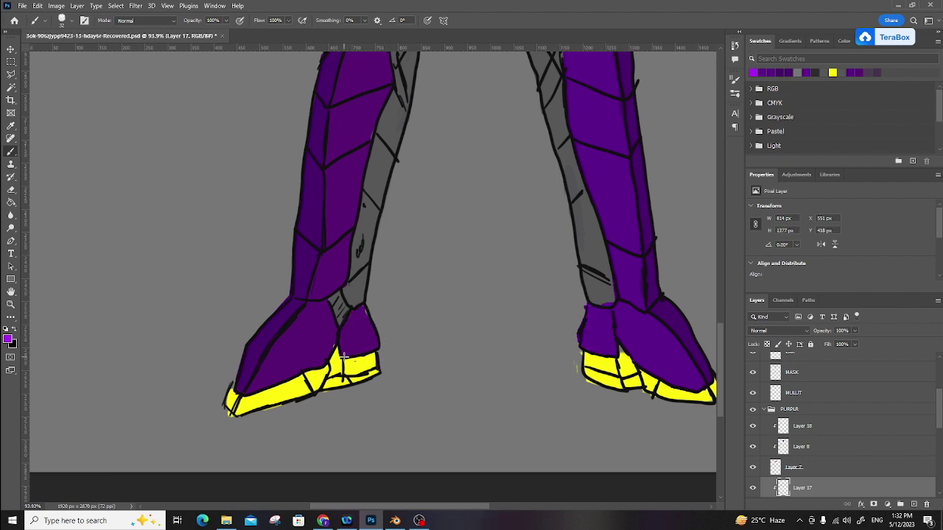
Paint vivid violet highlights along the left-hand boot and the inner edge and plate seams of its shin guard.
{"action": "left_click_drag", "start_coordinate": [380, 341], "coordinate": [367, 316]}
{"action": "mouse_move", "coordinate": [251, 395]}
{"action": "left_mouse_down"}
{"action": "mouse_move", "coordinate": [324, 362]}
{"action": "mouse_move", "coordinate": [330, 322]}
{"action": "mouse_move", "coordinate": [319, 303]}
{"action": "mouse_move", "coordinate": [345, 271]}
{"action": "left_mouse_up"}
{"action": "left_click_drag", "start_coordinate": [352, 227], "coordinate": [327, 245]}
{"action": "left_click_drag", "start_coordinate": [357, 193], "coordinate": [352, 227]}
{"action": "left_click_drag", "start_coordinate": [361, 158], "coordinate": [354, 207]}
{"action": "left_click_drag", "start_coordinate": [361, 176], "coordinate": [370, 138]}
{"action": "left_click_drag", "start_coordinate": [383, 99], "coordinate": [373, 128]}
{"action": "left_click_drag", "start_coordinate": [379, 110], "coordinate": [390, 87]}
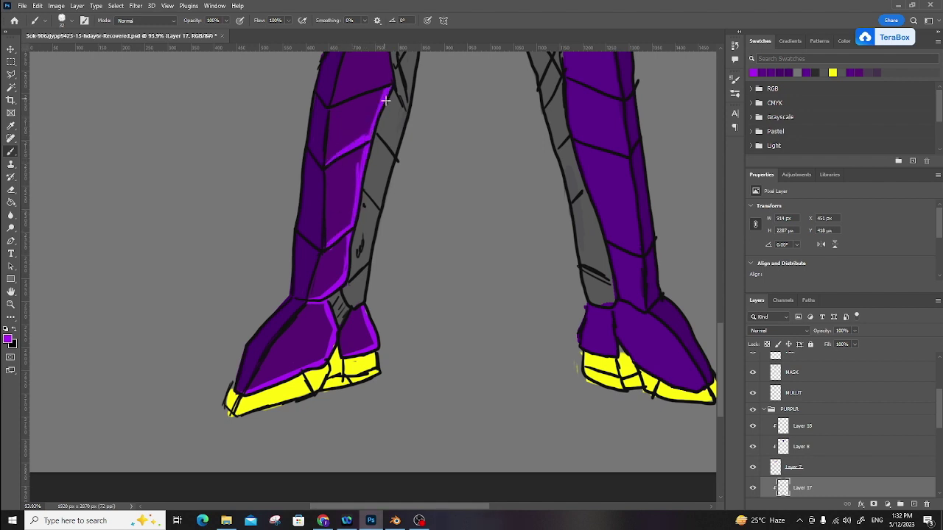
{"action": "scroll", "coordinate": [331, 230], "scroll_direction": "up", "scroll_amount": 4}
{"action": "mouse_move", "coordinate": [331, 230]}
{"action": "left_mouse_down"}
{"action": "mouse_move", "coordinate": [389, 187]}
{"action": "mouse_move", "coordinate": [376, 154]}
{"action": "left_mouse_up"}
Paint matching vivid violet highlights along the right-hand shin guard's inner edge and plate seams and on its boot.
{"action": "mouse_move", "coordinate": [581, 133]}
{"action": "left_mouse_down"}
{"action": "mouse_move", "coordinate": [569, 187]}
{"action": "mouse_move", "coordinate": [611, 219]}
{"action": "mouse_move", "coordinate": [566, 229]}
{"action": "mouse_move", "coordinate": [621, 280]}
{"action": "mouse_move", "coordinate": [611, 266]}
{"action": "mouse_move", "coordinate": [635, 252]}
{"action": "mouse_move", "coordinate": [585, 278]}
{"action": "mouse_move", "coordinate": [590, 271]}
{"action": "mouse_move", "coordinate": [588, 303]}
{"action": "mouse_move", "coordinate": [584, 293]}
{"action": "mouse_move", "coordinate": [610, 368]}
{"action": "mouse_move", "coordinate": [631, 379]}
{"action": "mouse_move", "coordinate": [620, 375]}
{"action": "mouse_move", "coordinate": [619, 418]}
{"action": "left_mouse_up"}
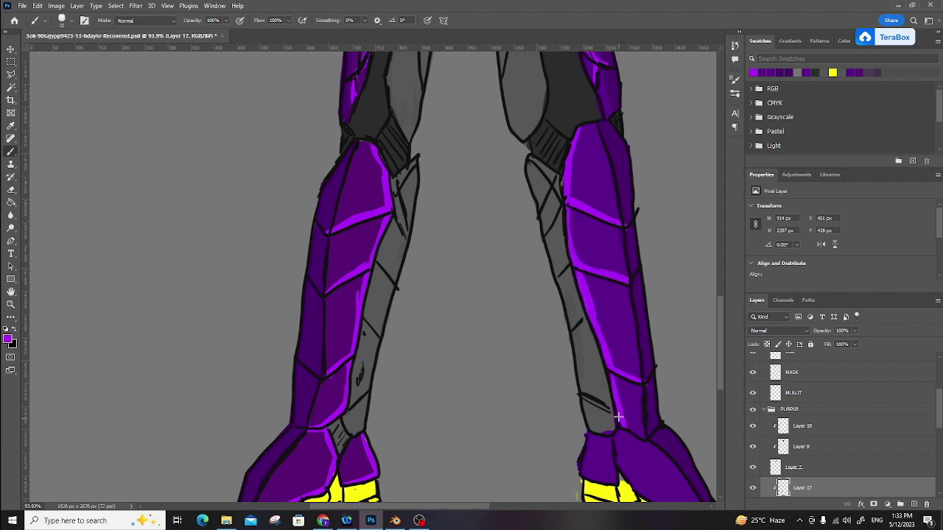
{"action": "scroll", "coordinate": [515, 339], "scroll_direction": "down", "scroll_amount": 5}
{"action": "scroll", "coordinate": [516, 339], "scroll_direction": "right", "scroll_amount": 3}
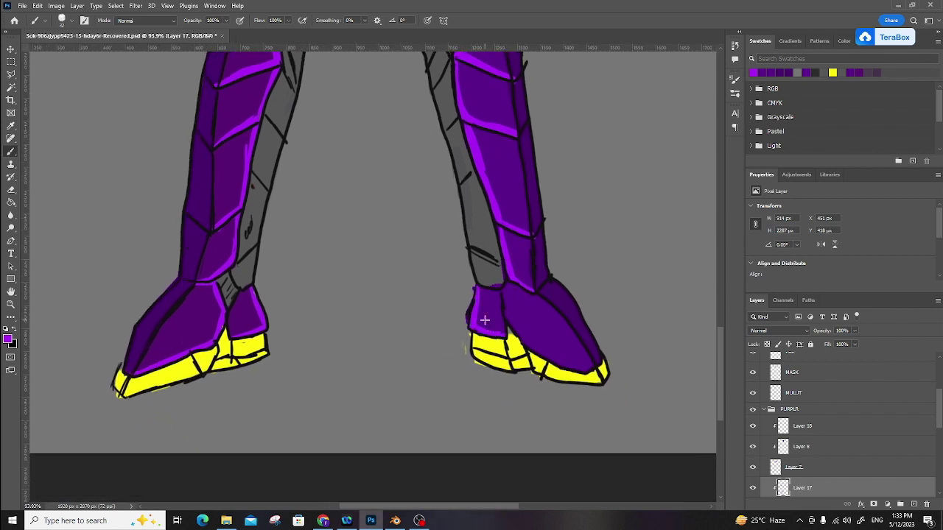
{"action": "mouse_move", "coordinate": [508, 324]}
{"action": "left_mouse_down"}
{"action": "mouse_move", "coordinate": [524, 343]}
{"action": "mouse_move", "coordinate": [587, 369]}
{"action": "left_mouse_up"}
{"action": "left_click_drag", "start_coordinate": [505, 281], "coordinate": [508, 323]}
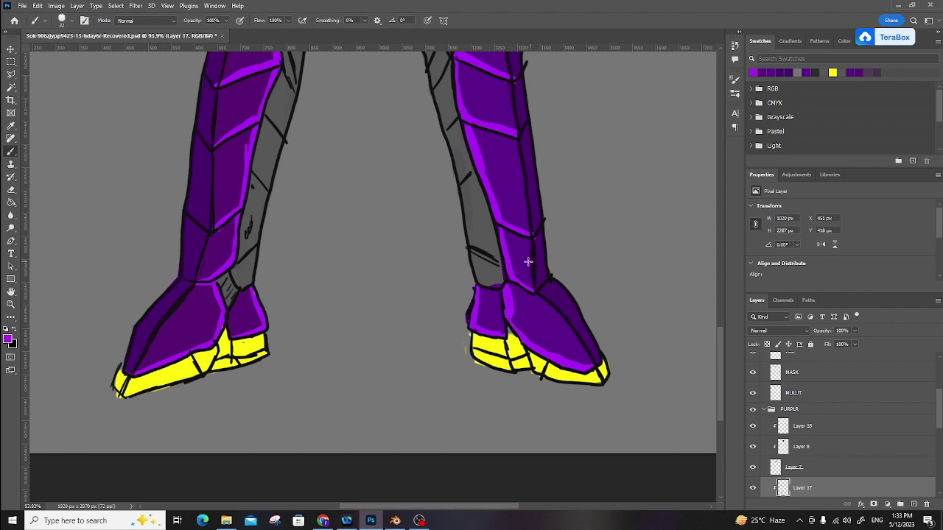
{"action": "left_click_drag", "start_coordinate": [522, 195], "coordinate": [530, 343]}
{"action": "scroll", "coordinate": [529, 338], "scroll_direction": "down", "scroll_amount": 10}
{"action": "left_click_drag", "start_coordinate": [524, 292], "coordinate": [493, 246]}
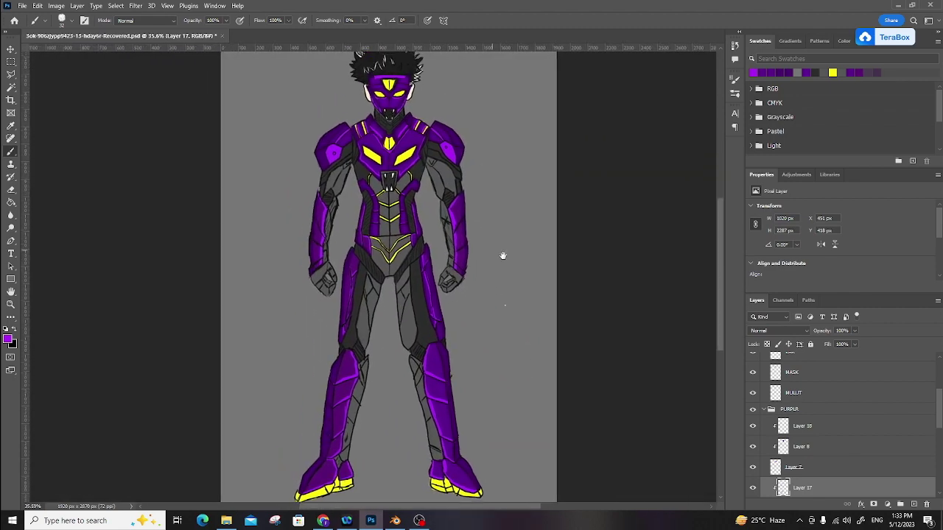
{"action": "scroll", "coordinate": [493, 279], "scroll_direction": "down", "scroll_amount": 2}
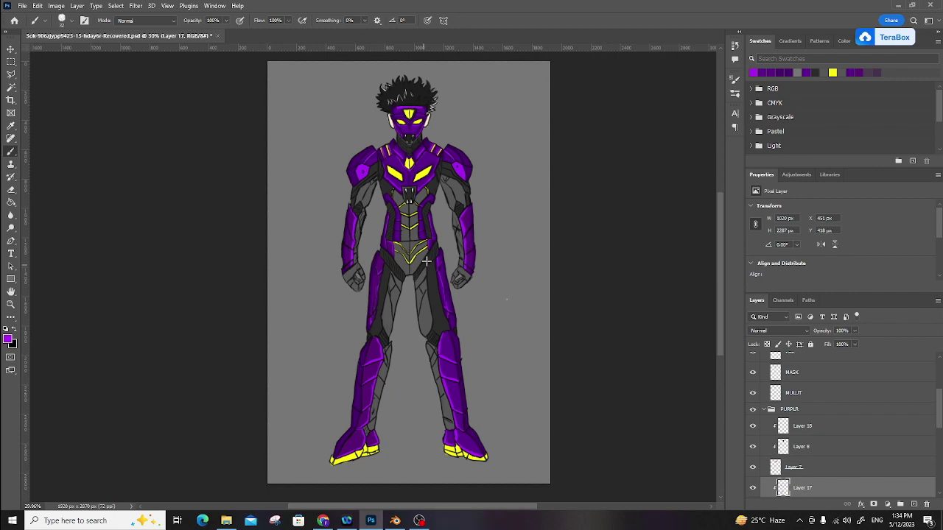
Add a new layer clipped to Layer 14, the suit's grey base, and make Layer 14 active.
{"action": "scroll", "coordinate": [379, 213], "scroll_direction": "up", "scroll_amount": 5}
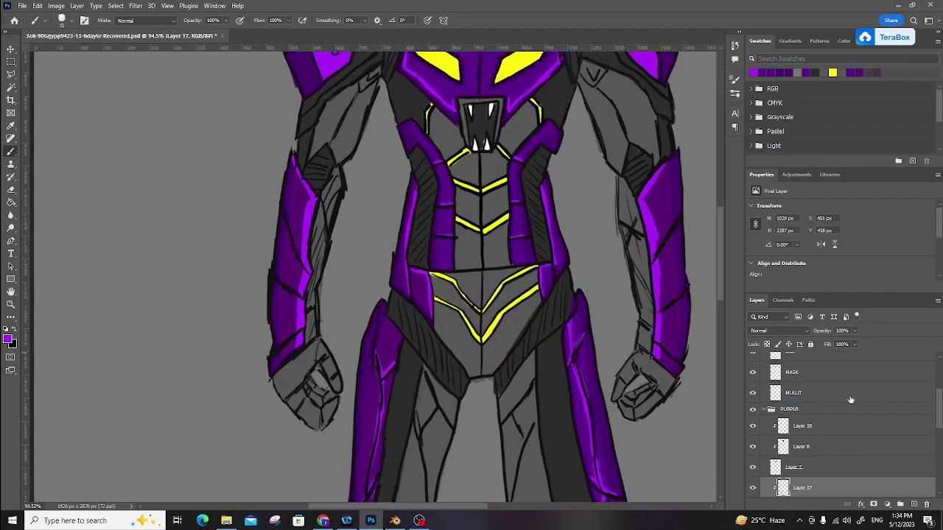
{"action": "scroll", "coordinate": [748, 469], "scroll_direction": "down", "scroll_amount": 3}
{"action": "left_click", "coordinate": [912, 503]}
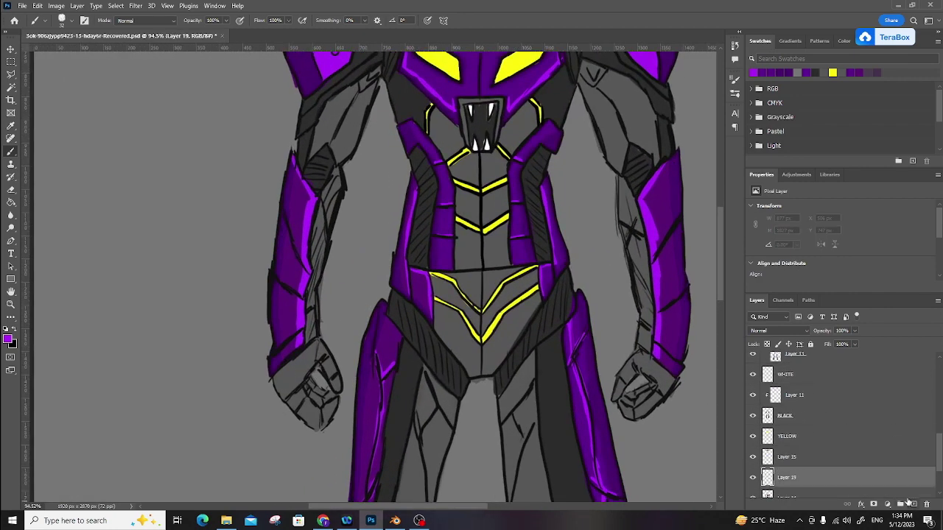
{"action": "right_click", "coordinate": [810, 475]}
{"action": "left_click", "coordinate": [840, 246]}
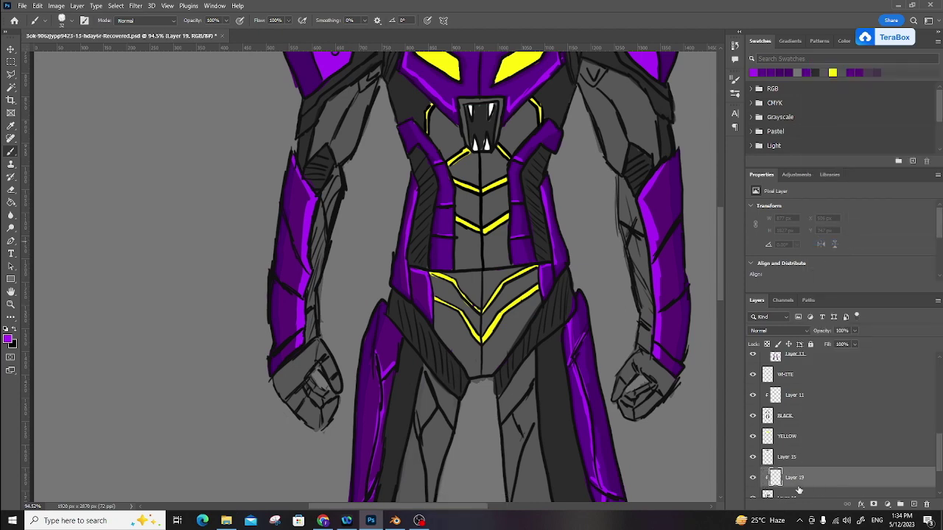
{"action": "left_click", "coordinate": [806, 496]}
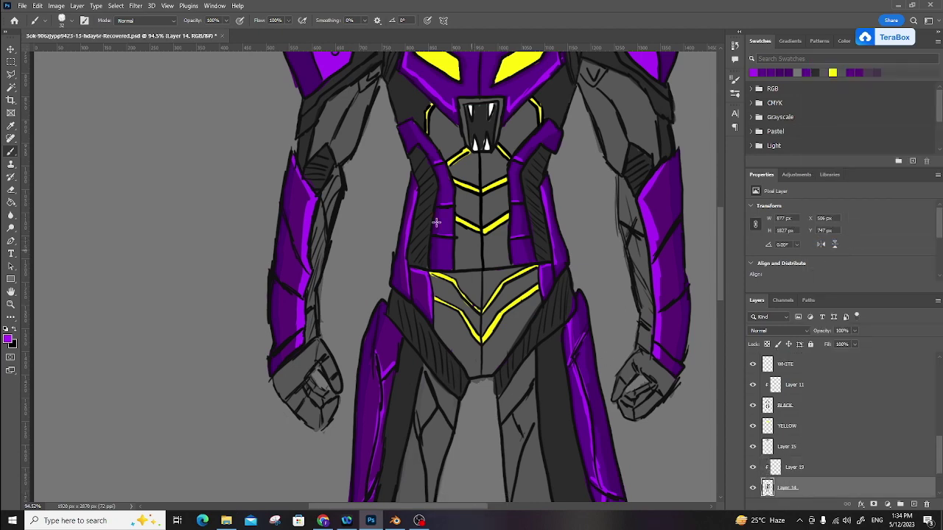
Pick a lighter grey based on the suit's grey and highlight the left-hand upper arm, forearm and hand.
{"action": "left_click", "coordinate": [350, 137], "text": "alt"}
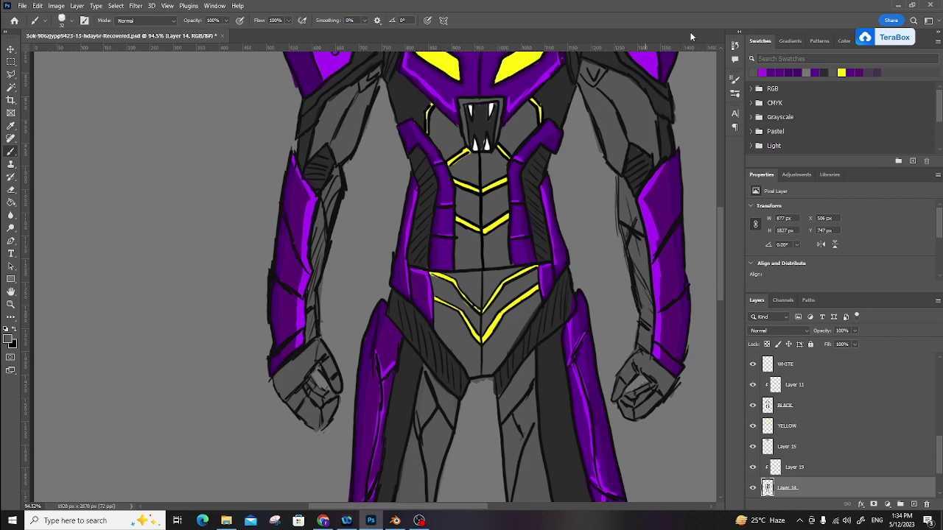
{"action": "left_click", "coordinate": [844, 41]}
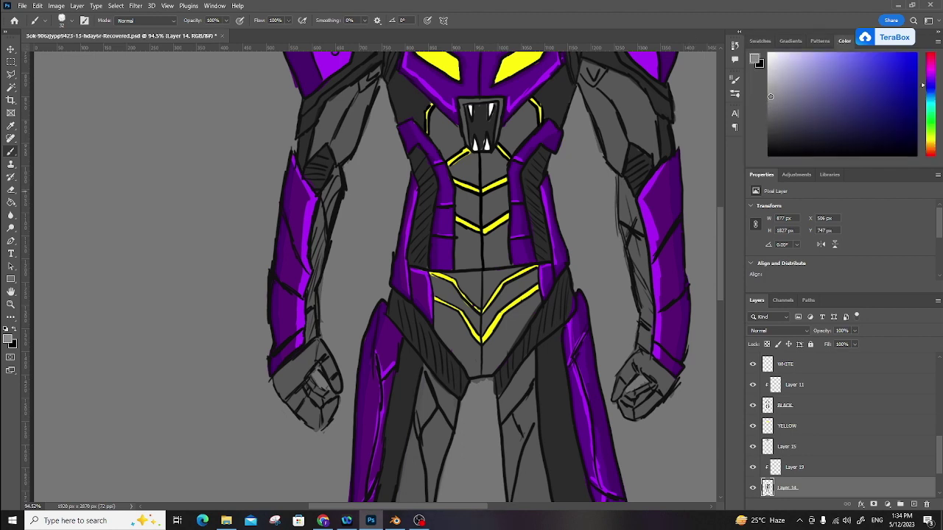
{"action": "mouse_move", "coordinate": [311, 156]}
{"action": "left_mouse_down"}
{"action": "mouse_move", "coordinate": [337, 131]}
{"action": "mouse_move", "coordinate": [330, 148]}
{"action": "mouse_move", "coordinate": [359, 88]}
{"action": "mouse_move", "coordinate": [378, 68]}
{"action": "left_mouse_up"}
{"action": "mouse_move", "coordinate": [331, 143]}
{"action": "left_mouse_down"}
{"action": "mouse_move", "coordinate": [343, 158]}
{"action": "mouse_move", "coordinate": [372, 90]}
{"action": "left_mouse_up"}
{"action": "mouse_move", "coordinate": [333, 199]}
{"action": "left_mouse_down"}
{"action": "mouse_move", "coordinate": [310, 303]}
{"action": "mouse_move", "coordinate": [314, 220]}
{"action": "left_mouse_up"}
{"action": "mouse_move", "coordinate": [323, 362]}
{"action": "left_mouse_down"}
{"action": "mouse_move", "coordinate": [331, 384]}
{"action": "mouse_move", "coordinate": [302, 393]}
{"action": "mouse_move", "coordinate": [316, 412]}
{"action": "mouse_move", "coordinate": [331, 403]}
{"action": "mouse_move", "coordinate": [309, 396]}
{"action": "mouse_move", "coordinate": [327, 402]}
{"action": "mouse_move", "coordinate": [303, 373]}
{"action": "left_mouse_up"}
{"action": "mouse_move", "coordinate": [372, 255]}
{"action": "left_mouse_down"}
{"action": "mouse_move", "coordinate": [348, 324]}
{"action": "mouse_move", "coordinate": [334, 322]}
{"action": "mouse_move", "coordinate": [316, 285]}
{"action": "left_mouse_up"}
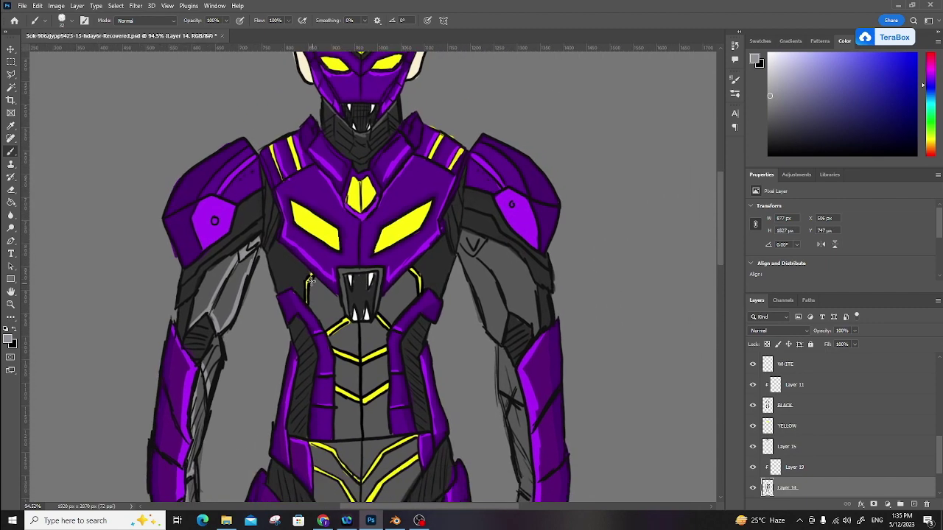
Paint light grey highlights along the edges of the grey chest plates, abdomen segments and pelvis plate.
{"action": "mouse_move", "coordinate": [326, 319]}
{"action": "left_mouse_down"}
{"action": "mouse_move", "coordinate": [382, 304]}
{"action": "mouse_move", "coordinate": [377, 311]}
{"action": "mouse_move", "coordinate": [407, 306]}
{"action": "mouse_move", "coordinate": [411, 274]}
{"action": "left_mouse_up"}
{"action": "left_click_drag", "start_coordinate": [367, 336], "coordinate": [369, 311]}
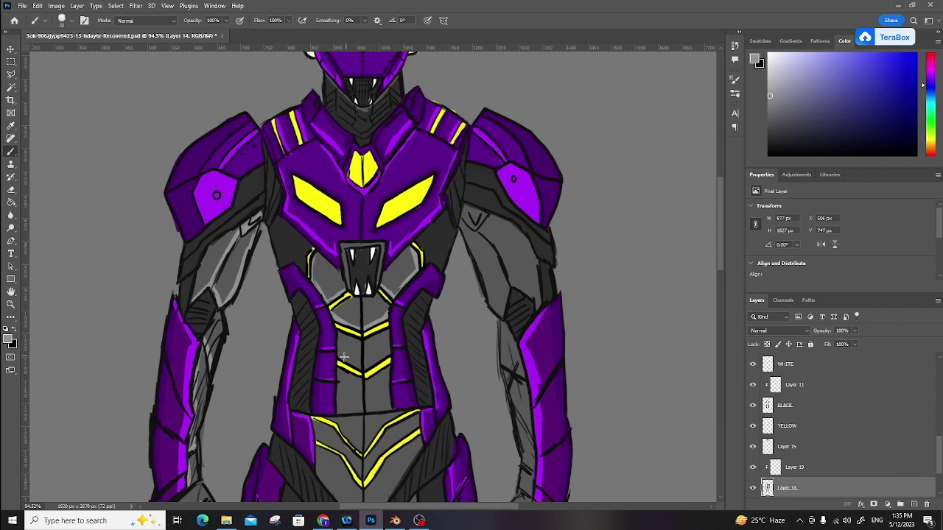
{"action": "left_click_drag", "start_coordinate": [342, 359], "coordinate": [385, 355]}
{"action": "left_click_drag", "start_coordinate": [343, 408], "coordinate": [390, 408]}
{"action": "mouse_move", "coordinate": [333, 419]}
{"action": "left_mouse_down"}
{"action": "mouse_move", "coordinate": [360, 450]}
{"action": "mouse_move", "coordinate": [394, 417]}
{"action": "left_mouse_up"}
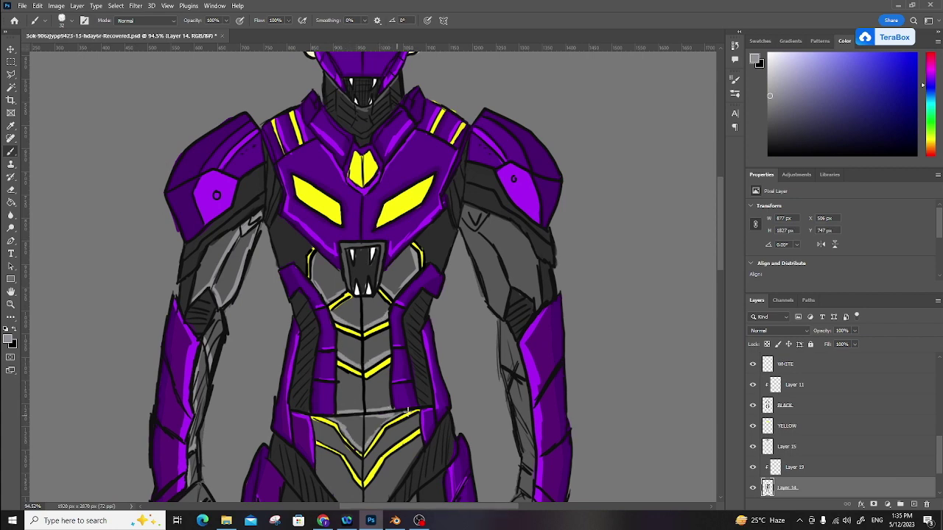
{"action": "mouse_move", "coordinate": [319, 440]}
{"action": "left_mouse_down"}
{"action": "mouse_move", "coordinate": [362, 480]}
{"action": "mouse_move", "coordinate": [420, 416]}
{"action": "left_mouse_up"}
{"action": "scroll", "coordinate": [394, 309], "scroll_direction": "down", "scroll_amount": 4}
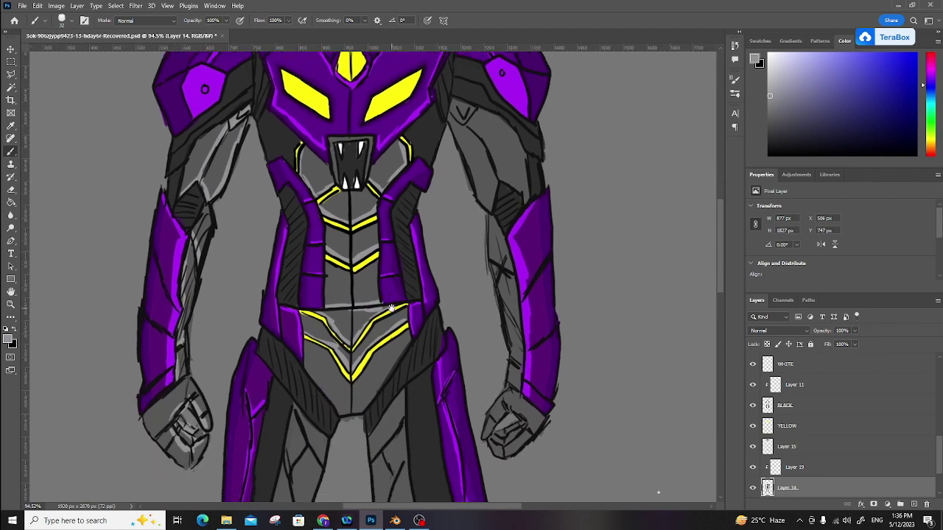
{"action": "mouse_move", "coordinate": [323, 381]}
{"action": "left_mouse_down"}
{"action": "mouse_move", "coordinate": [349, 376]}
{"action": "mouse_move", "coordinate": [388, 323]}
{"action": "left_mouse_up"}
Add light grey highlights along the seams of the grey inner-thigh panels on both legs.
{"action": "left_click_drag", "start_coordinate": [367, 366], "coordinate": [357, 112]}
{"action": "left_click_drag", "start_coordinate": [261, 175], "coordinate": [278, 269]}
{"action": "mouse_move", "coordinate": [283, 161]}
{"action": "left_mouse_down"}
{"action": "mouse_move", "coordinate": [269, 130]}
{"action": "mouse_move", "coordinate": [297, 181]}
{"action": "left_mouse_up"}
{"action": "left_click_drag", "start_coordinate": [264, 183], "coordinate": [279, 159]}
{"action": "mouse_move", "coordinate": [362, 176]}
{"action": "left_mouse_down"}
{"action": "mouse_move", "coordinate": [372, 194]}
{"action": "mouse_move", "coordinate": [378, 139]}
{"action": "left_mouse_up"}
{"action": "left_click_drag", "start_coordinate": [355, 264], "coordinate": [372, 184]}
Highlight the grey panels below both knees and down the left-hand calf with light grey strokes.
{"action": "scroll", "coordinate": [300, 241], "scroll_direction": "down", "scroll_amount": 3}
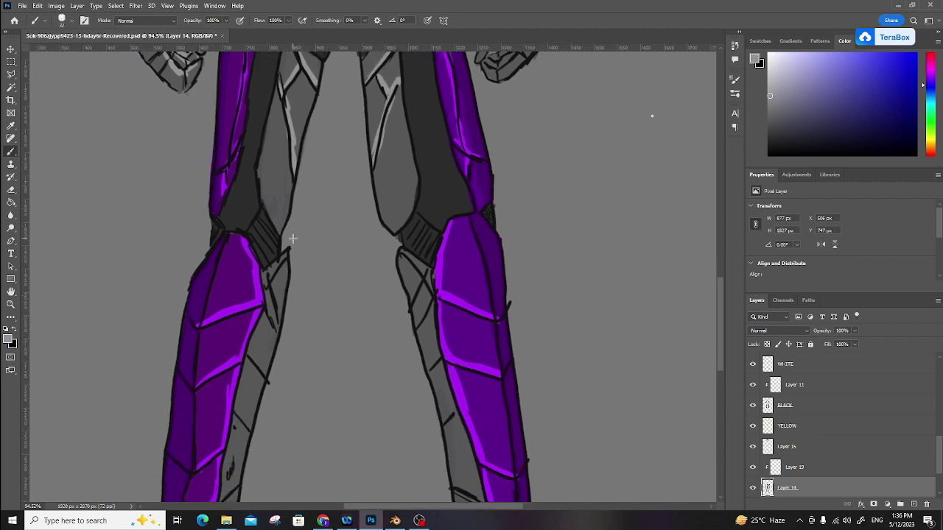
{"action": "mouse_move", "coordinate": [272, 278]}
{"action": "left_mouse_down"}
{"action": "mouse_move", "coordinate": [269, 379]}
{"action": "mouse_move", "coordinate": [263, 317]}
{"action": "mouse_move", "coordinate": [241, 369]}
{"action": "left_mouse_up"}
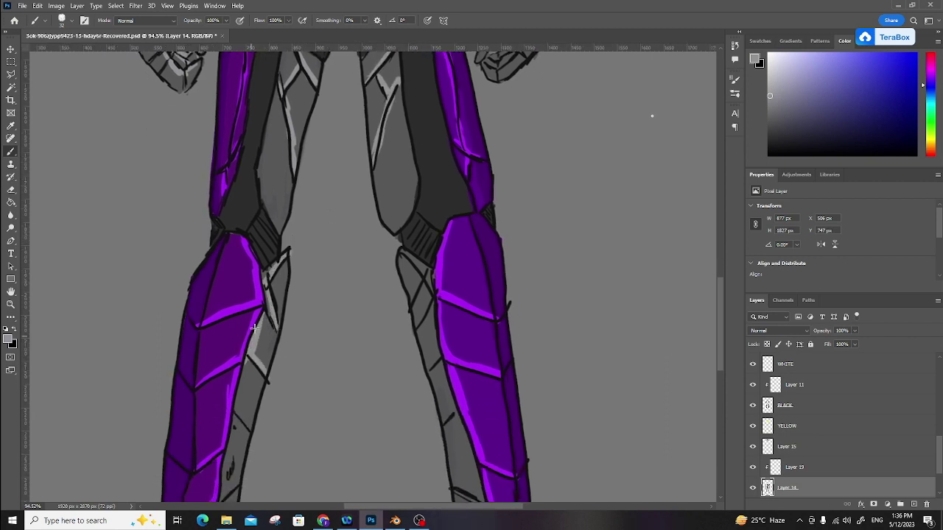
{"action": "mouse_move", "coordinate": [401, 253]}
{"action": "left_mouse_down"}
{"action": "mouse_move", "coordinate": [434, 297]}
{"action": "mouse_move", "coordinate": [421, 286]}
{"action": "mouse_move", "coordinate": [429, 304]}
{"action": "mouse_move", "coordinate": [413, 332]}
{"action": "mouse_move", "coordinate": [425, 327]}
{"action": "mouse_move", "coordinate": [431, 344]}
{"action": "mouse_move", "coordinate": [428, 326]}
{"action": "mouse_move", "coordinate": [431, 369]}
{"action": "left_mouse_up"}
{"action": "scroll", "coordinate": [430, 370], "scroll_direction": "down", "scroll_amount": 5}
{"action": "mouse_move", "coordinate": [258, 229]}
{"action": "left_mouse_down"}
{"action": "mouse_move", "coordinate": [239, 324]}
{"action": "mouse_move", "coordinate": [220, 342]}
{"action": "mouse_move", "coordinate": [228, 359]}
{"action": "left_mouse_up"}
{"action": "left_click_drag", "start_coordinate": [238, 320], "coordinate": [259, 297]}
{"action": "left_click_drag", "start_coordinate": [255, 232], "coordinate": [271, 249]}
Paint light grey highlights along the edges and seams of the right-hand calf's grey panels.
{"action": "left_click_drag", "start_coordinate": [472, 227], "coordinate": [463, 241]}
{"action": "left_click_drag", "start_coordinate": [463, 181], "coordinate": [506, 337]}
{"action": "left_click_drag", "start_coordinate": [474, 308], "coordinate": [502, 325]}
{"action": "left_click_drag", "start_coordinate": [489, 264], "coordinate": [445, 254]}
{"action": "left_click_drag", "start_coordinate": [476, 220], "coordinate": [464, 360]}
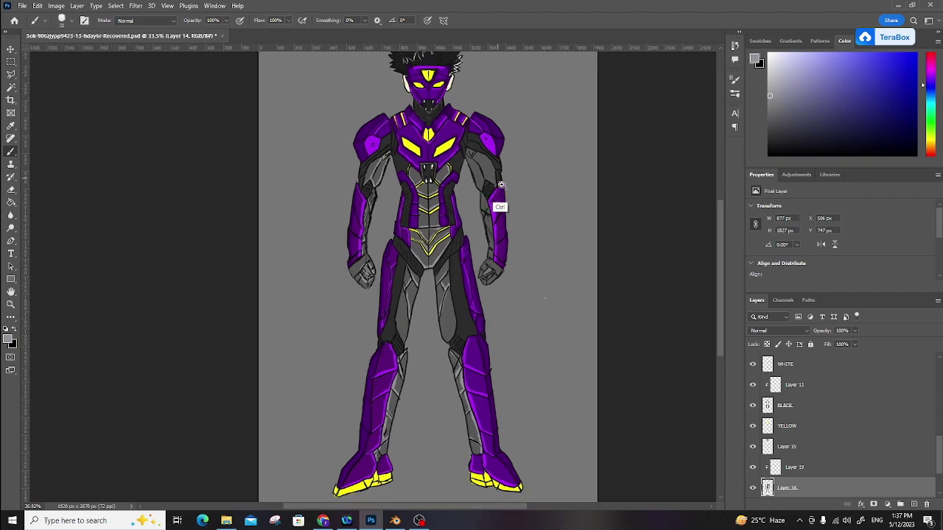
Highlight the grey parts of the right-hand upper arm, forearm and hand in the same light grey.
{"action": "scroll", "coordinate": [495, 193], "scroll_direction": "up", "scroll_amount": 5}
{"action": "mouse_move", "coordinate": [451, 150]}
{"action": "left_mouse_down"}
{"action": "mouse_move", "coordinate": [472, 210]}
{"action": "mouse_move", "coordinate": [495, 171]}
{"action": "mouse_move", "coordinate": [497, 204]}
{"action": "left_mouse_up"}
{"action": "mouse_move", "coordinate": [470, 235]}
{"action": "left_mouse_down"}
{"action": "mouse_move", "coordinate": [498, 321]}
{"action": "mouse_move", "coordinate": [470, 395]}
{"action": "left_mouse_up"}
{"action": "mouse_move", "coordinate": [483, 381]}
{"action": "left_mouse_down"}
{"action": "mouse_move", "coordinate": [495, 375]}
{"action": "mouse_move", "coordinate": [489, 388]}
{"action": "left_mouse_up"}
{"action": "right_click", "coordinate": [488, 383]}
{"action": "left_click", "coordinate": [484, 386]}
{"action": "left_click_drag", "start_coordinate": [483, 391], "coordinate": [498, 375]}
{"action": "left_click_drag", "start_coordinate": [470, 235], "coordinate": [498, 422]}
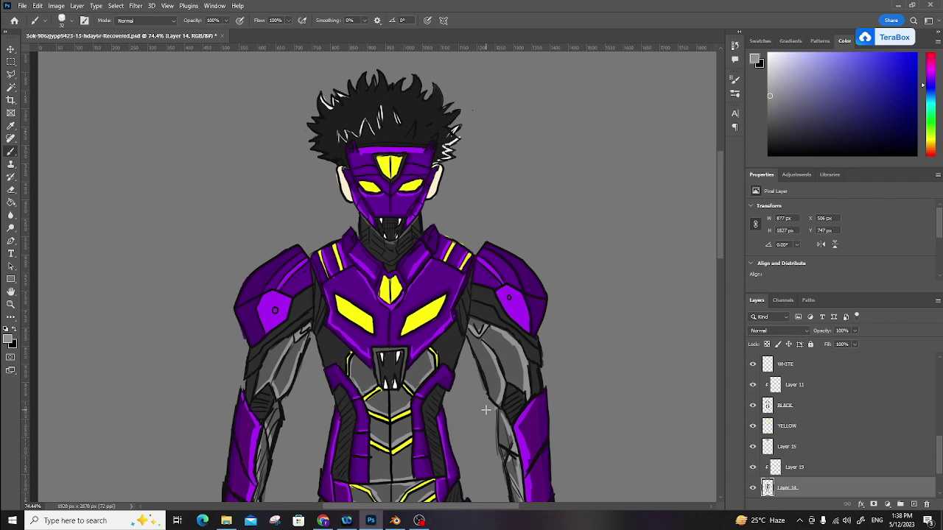
Make Layer 11, the layer clipped to BLACK, active for highlighting the black parts.
{"action": "scroll", "coordinate": [430, 248], "scroll_direction": "up", "scroll_amount": 5}
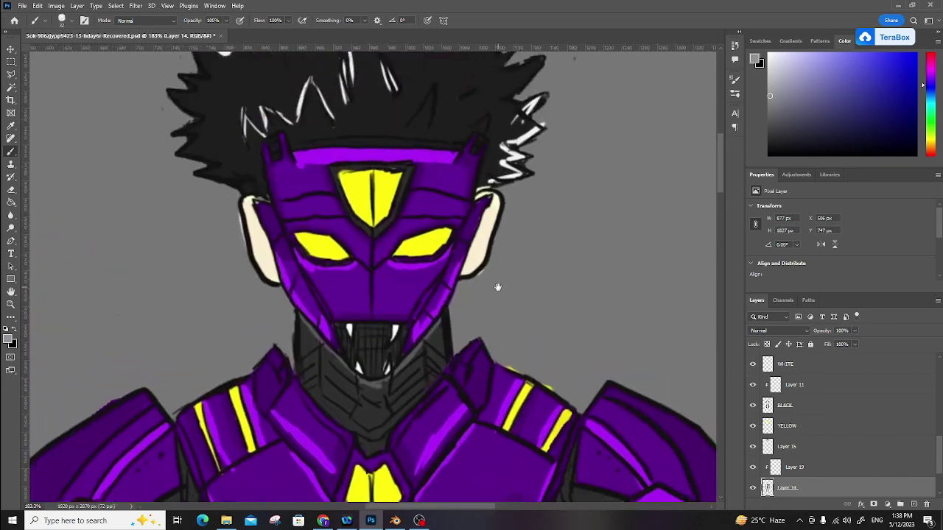
{"action": "left_click", "coordinate": [810, 383]}
{"action": "mouse_move", "coordinate": [305, 309]}
{"action": "left_mouse_down"}
{"action": "mouse_move", "coordinate": [352, 356]}
{"action": "mouse_move", "coordinate": [405, 346]}
{"action": "mouse_move", "coordinate": [447, 303]}
{"action": "left_mouse_up"}
{"action": "key", "text": "ctrl+z"}
{"action": "key", "text": "ctrl+z"}
{"action": "key", "text": "ctrl+z"}
{"action": "key", "text": "ctrl+z"}
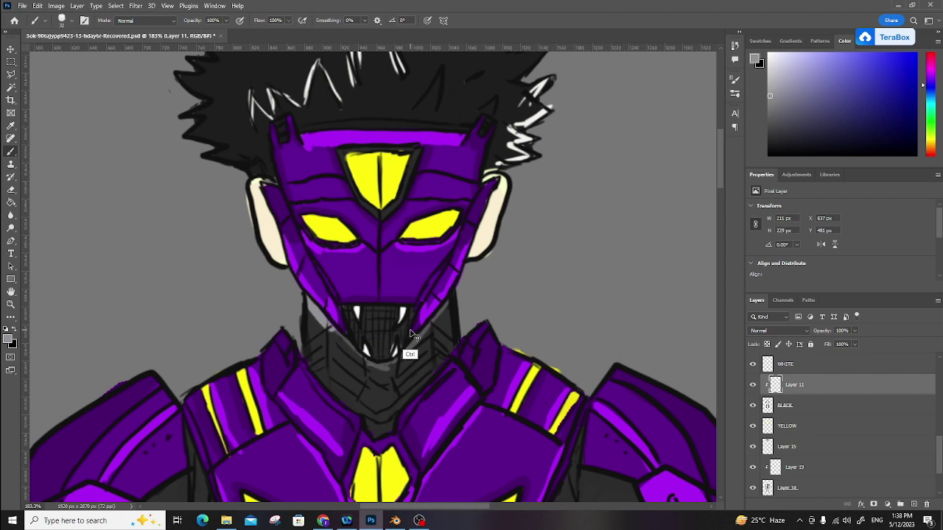
Pick a darker grey and highlight the neck below the jaw, the mouth grille and the collar's hatched folds.
{"action": "left_click", "coordinate": [769, 114]}
{"action": "mouse_move", "coordinate": [299, 305]}
{"action": "left_mouse_down"}
{"action": "mouse_move", "coordinate": [360, 353]}
{"action": "mouse_move", "coordinate": [439, 312]}
{"action": "left_mouse_up"}
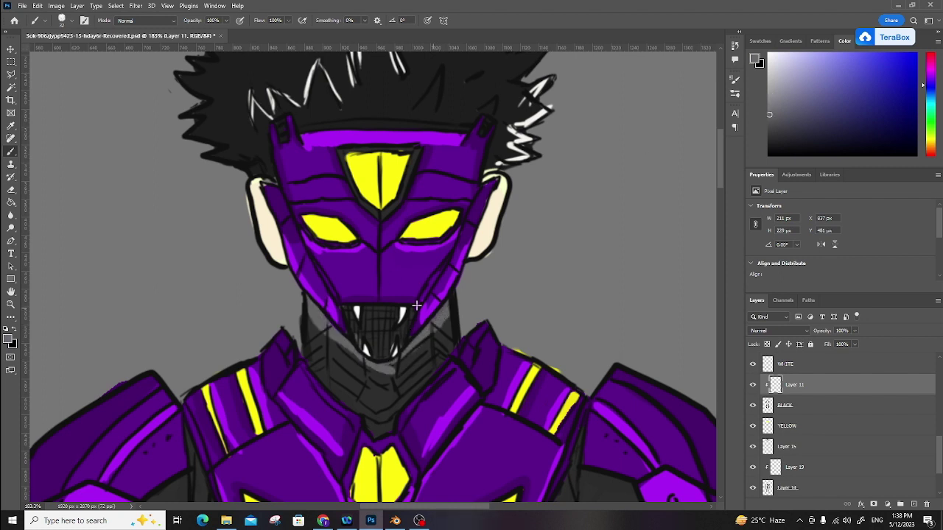
{"action": "left_click_drag", "start_coordinate": [386, 356], "coordinate": [392, 336]}
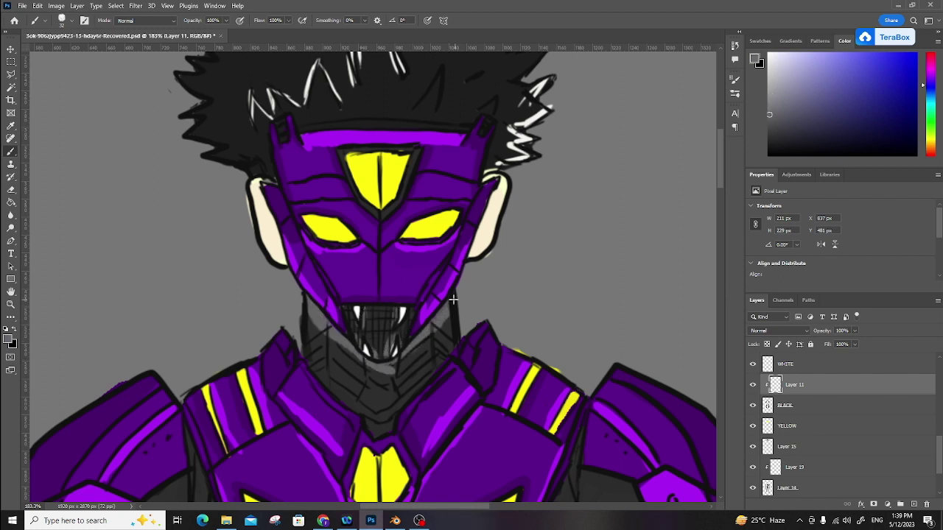
{"action": "mouse_move", "coordinate": [327, 339]}
{"action": "left_mouse_down"}
{"action": "mouse_move", "coordinate": [357, 410]}
{"action": "mouse_move", "coordinate": [450, 318]}
{"action": "mouse_move", "coordinate": [416, 359]}
{"action": "left_mouse_up"}
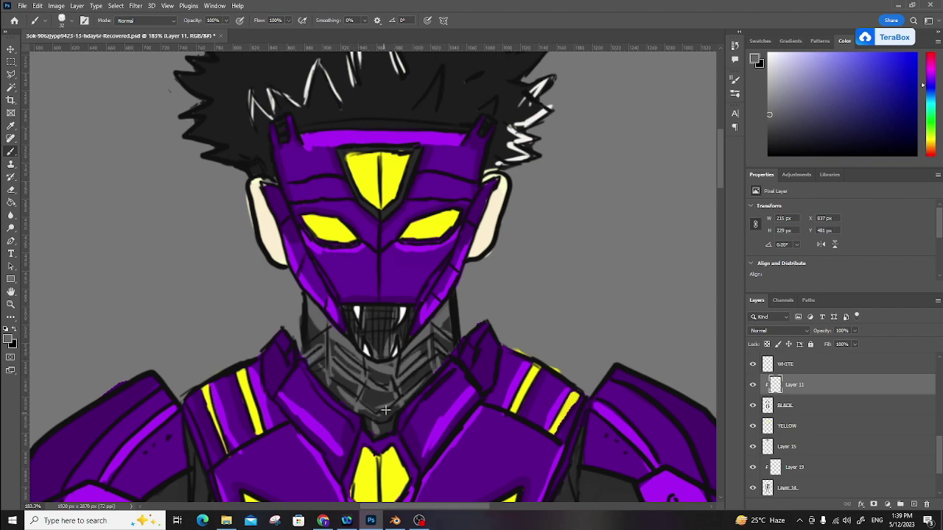
{"action": "scroll", "coordinate": [408, 382], "scroll_direction": "down", "scroll_amount": 5}
Paint dark grey highlights on the black bands under the shoulder guards, the armpit strips and the chest's black sides.
{"action": "scroll", "coordinate": [192, 238], "scroll_direction": "up", "scroll_amount": 5}
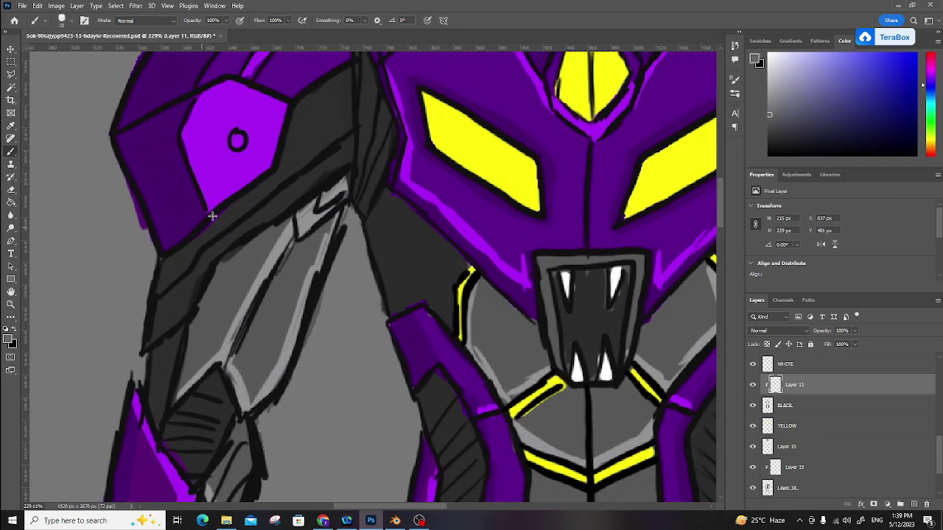
{"action": "left_click_drag", "start_coordinate": [230, 226], "coordinate": [220, 255]}
{"action": "mouse_move", "coordinate": [267, 220]}
{"action": "left_mouse_down"}
{"action": "mouse_move", "coordinate": [269, 179]}
{"action": "mouse_move", "coordinate": [230, 219]}
{"action": "mouse_move", "coordinate": [318, 229]}
{"action": "left_mouse_up"}
{"action": "mouse_move", "coordinate": [404, 212]}
{"action": "left_mouse_down"}
{"action": "mouse_move", "coordinate": [426, 138]}
{"action": "mouse_move", "coordinate": [383, 218]}
{"action": "mouse_move", "coordinate": [350, 194]}
{"action": "mouse_move", "coordinate": [412, 248]}
{"action": "mouse_move", "coordinate": [392, 324]}
{"action": "left_mouse_up"}
{"action": "left_click_drag", "start_coordinate": [611, 280], "coordinate": [451, 340]}
{"action": "mouse_move", "coordinate": [578, 224]}
{"action": "left_mouse_down"}
{"action": "mouse_move", "coordinate": [514, 294]}
{"action": "mouse_move", "coordinate": [532, 344]}
{"action": "left_mouse_up"}
{"action": "left_click_drag", "start_coordinate": [585, 185], "coordinate": [609, 246]}
{"action": "left_click_drag", "start_coordinate": [598, 150], "coordinate": [614, 200]}
{"action": "left_click_drag", "start_coordinate": [616, 115], "coordinate": [631, 166]}
{"action": "mouse_move", "coordinate": [643, 139]}
{"action": "left_mouse_down"}
{"action": "mouse_move", "coordinate": [602, 216]}
{"action": "mouse_move", "coordinate": [646, 257]}
{"action": "left_mouse_up"}
Add dark grey highlights to the right-hand arm's black areas and between the elbow joint's hatch lines.
{"action": "mouse_move", "coordinate": [622, 261]}
{"action": "left_mouse_down"}
{"action": "mouse_move", "coordinate": [536, 219]}
{"action": "mouse_move", "coordinate": [405, 207]}
{"action": "left_mouse_up"}
{"action": "left_click_drag", "start_coordinate": [436, 209], "coordinate": [575, 327]}
{"action": "left_click_drag", "start_coordinate": [496, 259], "coordinate": [466, 211]}
{"action": "mouse_move", "coordinate": [467, 210]}
{"action": "left_mouse_down"}
{"action": "mouse_move", "coordinate": [480, 244]}
{"action": "mouse_move", "coordinate": [468, 223]}
{"action": "left_mouse_up"}
{"action": "left_click_drag", "start_coordinate": [561, 380], "coordinate": [518, 224]}
{"action": "left_click_drag", "start_coordinate": [518, 288], "coordinate": [528, 310]}
{"action": "left_click_drag", "start_coordinate": [442, 328], "coordinate": [483, 308]}
{"action": "mouse_move", "coordinate": [439, 342]}
{"action": "left_mouse_down"}
{"action": "mouse_move", "coordinate": [475, 323]}
{"action": "mouse_move", "coordinate": [493, 326]}
{"action": "left_mouse_up"}
{"action": "left_click_drag", "start_coordinate": [444, 369], "coordinate": [491, 334]}
Add matching dark grey strokes to the left-hand elbow joint's hatching and the black upper-arm parts.
{"action": "mouse_move", "coordinate": [496, 316]}
{"action": "left_mouse_down"}
{"action": "mouse_move", "coordinate": [575, 280]}
{"action": "mouse_move", "coordinate": [913, 254]}
{"action": "left_mouse_up"}
{"action": "left_click_drag", "start_coordinate": [268, 276], "coordinate": [313, 266]}
{"action": "left_click_drag", "start_coordinate": [257, 286], "coordinate": [310, 276]}
{"action": "left_click_drag", "start_coordinate": [272, 314], "coordinate": [306, 306]}
{"action": "left_click_drag", "start_coordinate": [270, 179], "coordinate": [247, 273]}
{"action": "left_click_drag", "start_coordinate": [280, 158], "coordinate": [283, 124]}
Highlight the hatched black side strips of the waist with short dark grey strokes on both sides.
{"action": "left_click_drag", "start_coordinate": [566, 198], "coordinate": [523, 192]}
{"action": "left_click_drag", "start_coordinate": [619, 219], "coordinate": [448, 261]}
{"action": "left_click_drag", "start_coordinate": [438, 387], "coordinate": [468, 217]}
{"action": "mouse_move", "coordinate": [392, 286]}
{"action": "left_mouse_down"}
{"action": "mouse_move", "coordinate": [375, 281]}
{"action": "mouse_move", "coordinate": [402, 278]}
{"action": "left_mouse_up"}
{"action": "left_click_drag", "start_coordinate": [646, 74], "coordinate": [467, 257]}
{"action": "mouse_move", "coordinate": [488, 324]}
{"action": "left_mouse_down"}
{"action": "mouse_move", "coordinate": [481, 330]}
{"action": "mouse_move", "coordinate": [505, 327]}
{"action": "left_mouse_up"}
{"action": "left_click_drag", "start_coordinate": [452, 324], "coordinate": [634, 358]}
{"action": "left_click_drag", "start_coordinate": [393, 285], "coordinate": [243, 189]}
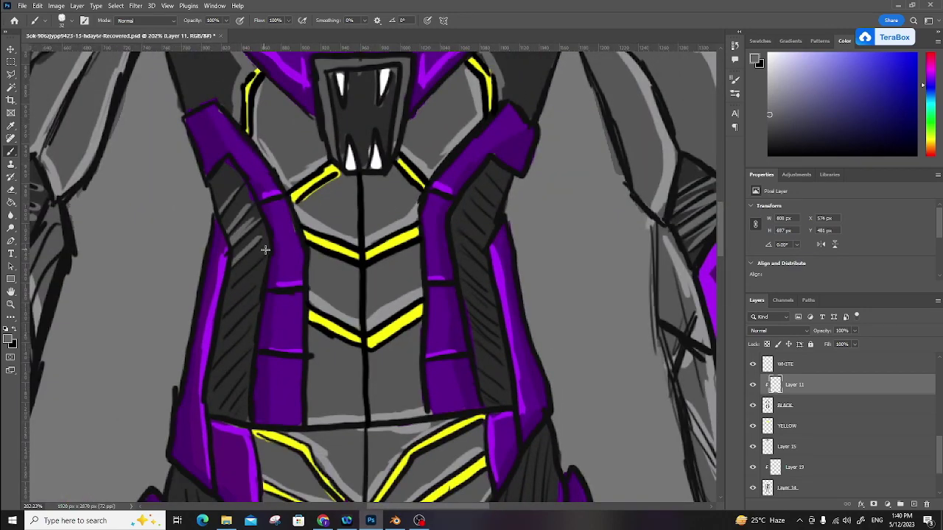
{"action": "left_click_drag", "start_coordinate": [249, 301], "coordinate": [232, 413]}
{"action": "mouse_move", "coordinate": [490, 398]}
{"action": "left_mouse_down"}
{"action": "mouse_move", "coordinate": [473, 225]}
{"action": "mouse_move", "coordinate": [503, 177]}
{"action": "left_mouse_up"}
Paint dark grey highlights along the hatched black bands on both hips.
{"action": "mouse_move", "coordinate": [537, 227]}
{"action": "left_mouse_down"}
{"action": "mouse_move", "coordinate": [458, 204]}
{"action": "mouse_move", "coordinate": [472, 267]}
{"action": "left_mouse_up"}
{"action": "left_click_drag", "start_coordinate": [371, 369], "coordinate": [427, 445]}
{"action": "mouse_move", "coordinate": [470, 436]}
{"action": "left_mouse_down"}
{"action": "mouse_move", "coordinate": [526, 376]}
{"action": "mouse_move", "coordinate": [537, 326]}
{"action": "mouse_move", "coordinate": [524, 371]}
{"action": "left_mouse_up"}
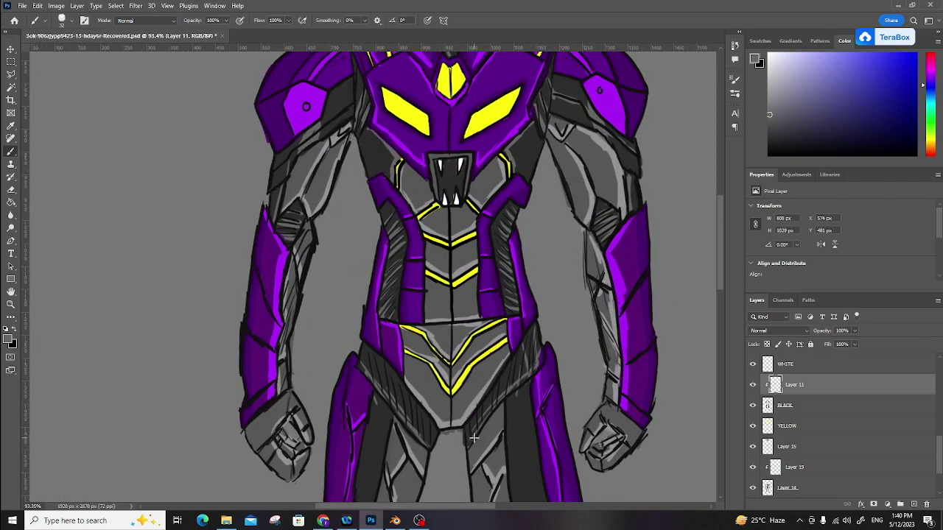
Add dark grey highlights to the hatched black knee joints and the lower ends of the black thigh panels.
{"action": "mouse_move", "coordinate": [493, 177]}
{"action": "left_mouse_down"}
{"action": "mouse_move", "coordinate": [501, 428]}
{"action": "mouse_move", "coordinate": [475, 73]}
{"action": "left_mouse_up"}
{"action": "left_click_drag", "start_coordinate": [508, 457], "coordinate": [486, 81]}
{"action": "left_click_drag", "start_coordinate": [501, 329], "coordinate": [497, 464]}
{"action": "left_click_drag", "start_coordinate": [324, 249], "coordinate": [336, 258]}
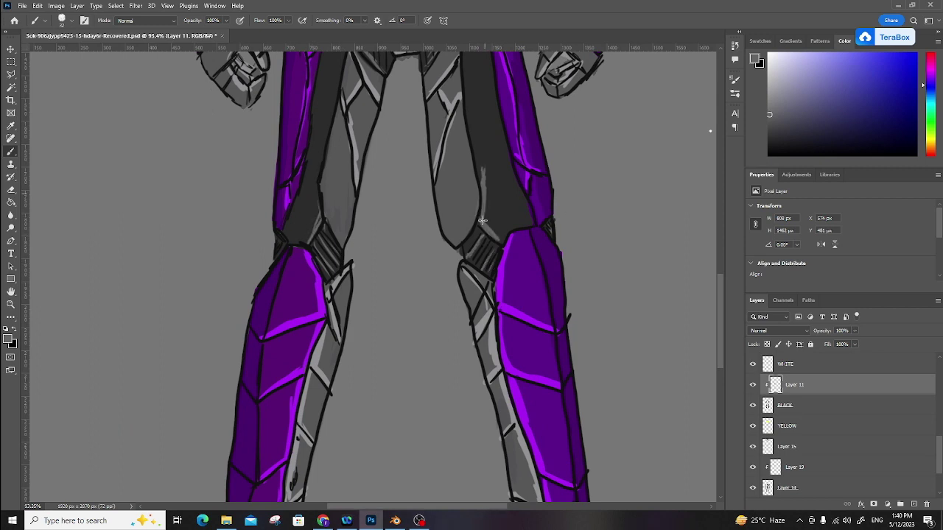
Run dark grey highlights along the inner edges of the black thigh panels on both legs.
{"action": "scroll", "coordinate": [336, 185], "scroll_direction": "up", "scroll_amount": 3}
{"action": "left_click_drag", "start_coordinate": [345, 174], "coordinate": [323, 349]}
{"action": "left_click_drag", "start_coordinate": [468, 168], "coordinate": [482, 311]}
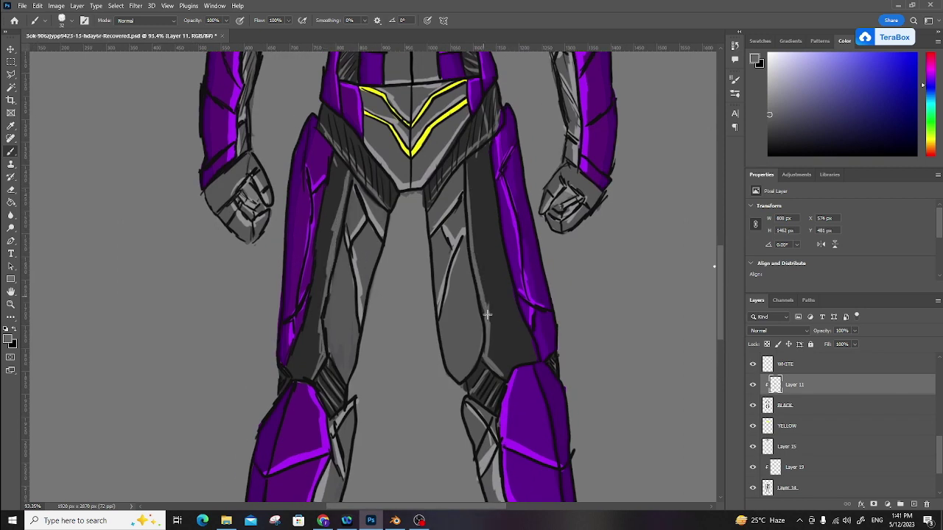
{"action": "left_click_drag", "start_coordinate": [471, 81], "coordinate": [495, 350]}
{"action": "left_click_drag", "start_coordinate": [470, 188], "coordinate": [426, 154]}
{"action": "left_click_drag", "start_coordinate": [492, 246], "coordinate": [424, 205]}
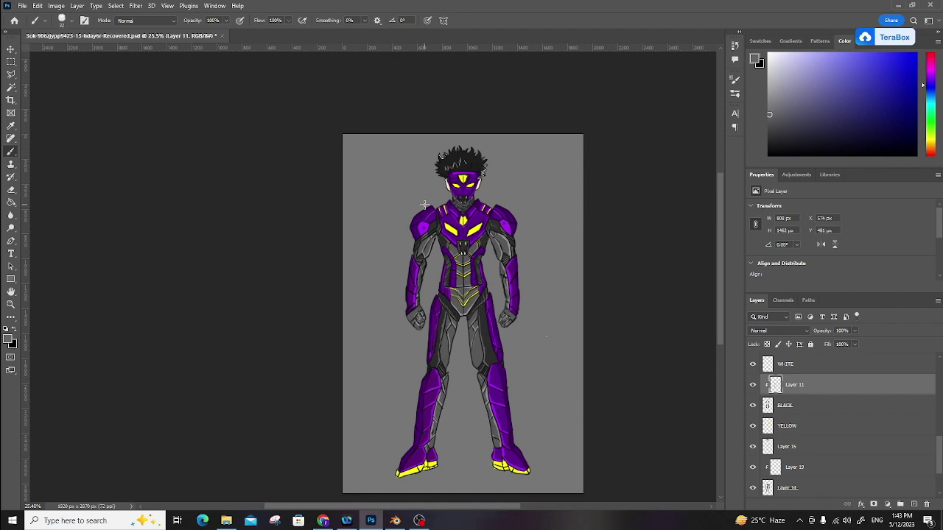
Add a new layer clipped to the YELLOW layer.
{"action": "scroll", "coordinate": [464, 193], "scroll_direction": "up", "scroll_amount": 10}
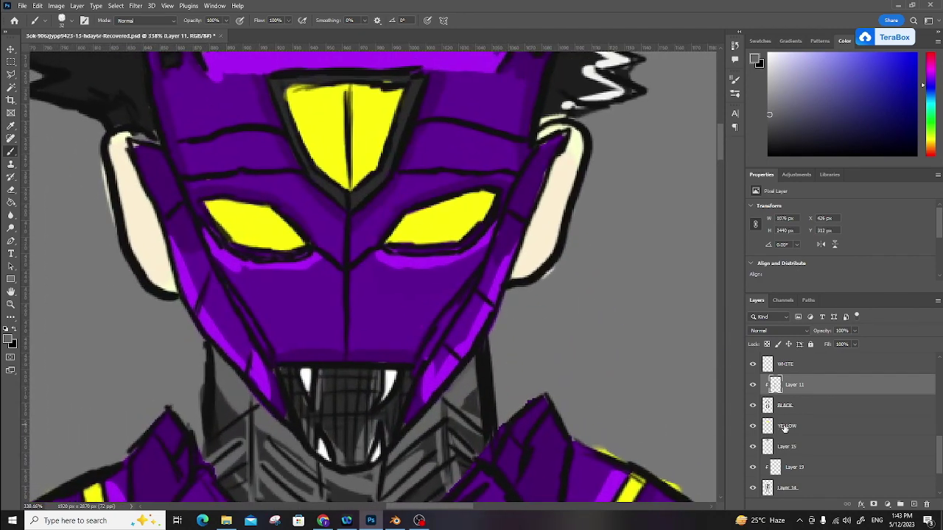
{"action": "left_click", "coordinate": [784, 428]}
{"action": "left_click", "coordinate": [913, 505]}
{"action": "right_click", "coordinate": [794, 426]}
{"action": "left_click", "coordinate": [848, 285]}
Sample the yellow of the mask's eye and darken it to olive yellow, with the new clipped layer active.
{"action": "left_click", "coordinate": [789, 447]}
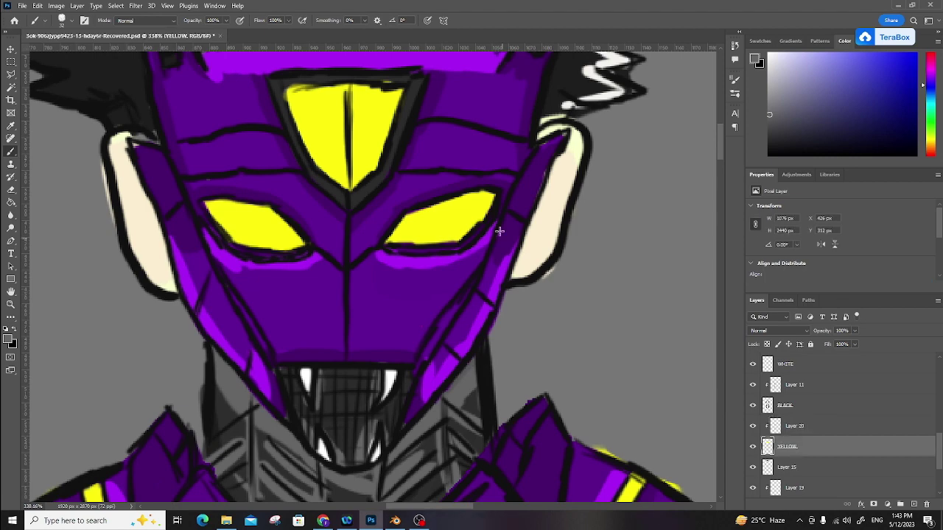
{"action": "key", "text": "i"}
{"action": "left_click", "coordinate": [448, 221]}
{"action": "left_click", "coordinate": [807, 427]}
{"action": "left_click", "coordinate": [912, 81]}
{"action": "left_click_drag", "start_coordinate": [913, 81], "coordinate": [916, 90]}
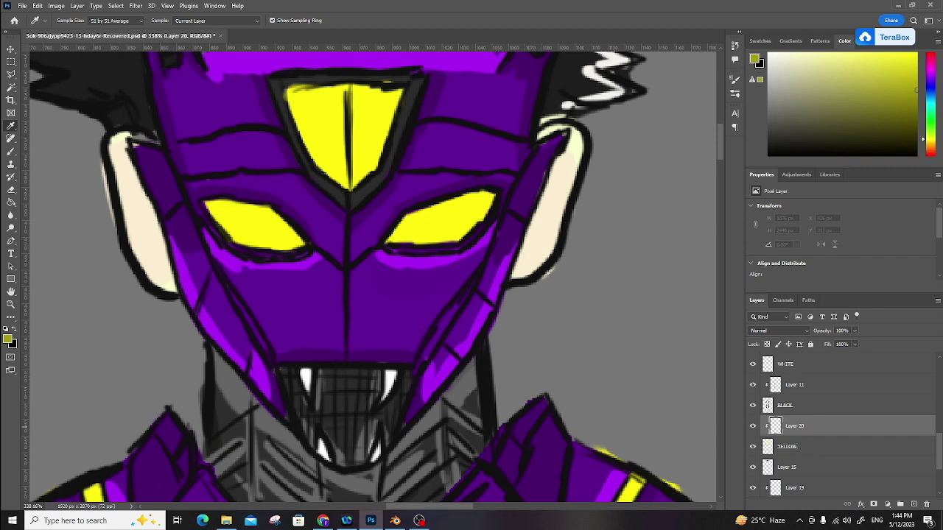
Set the brush size to 17 px, shade the lower outer parts of both mask eyes, and trim the shadow edges with the Eraser.
{"action": "key", "text": "b"}
{"action": "right_click", "coordinate": [431, 233]}
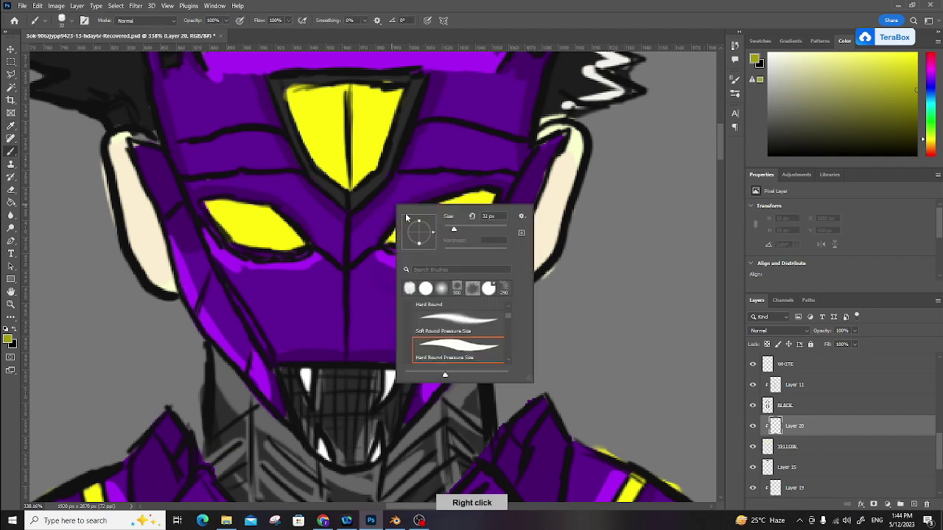
{"action": "left_click_drag", "start_coordinate": [451, 232], "coordinate": [449, 232]}
{"action": "mouse_move", "coordinate": [385, 251]}
{"action": "left_mouse_down"}
{"action": "mouse_move", "coordinate": [480, 210]}
{"action": "mouse_move", "coordinate": [413, 232]}
{"action": "left_mouse_up"}
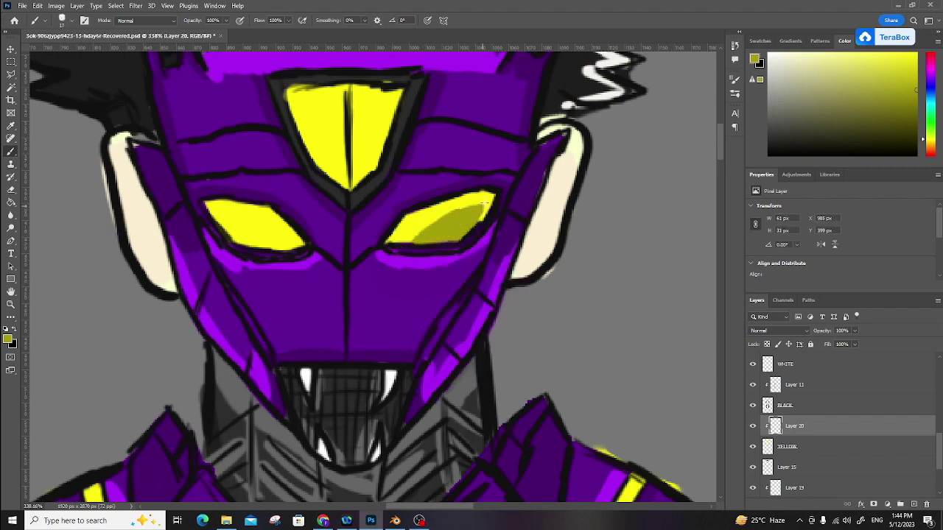
{"action": "mouse_move", "coordinate": [226, 224]}
{"action": "left_mouse_down"}
{"action": "mouse_move", "coordinate": [270, 232]}
{"action": "mouse_move", "coordinate": [260, 233]}
{"action": "mouse_move", "coordinate": [272, 249]}
{"action": "mouse_move", "coordinate": [231, 221]}
{"action": "mouse_move", "coordinate": [263, 201]}
{"action": "mouse_move", "coordinate": [288, 244]}
{"action": "mouse_move", "coordinate": [266, 230]}
{"action": "mouse_move", "coordinate": [363, 216]}
{"action": "mouse_move", "coordinate": [458, 218]}
{"action": "mouse_move", "coordinate": [227, 220]}
{"action": "left_mouse_up"}
{"action": "key", "text": "e"}
{"action": "left_click_drag", "start_coordinate": [279, 245], "coordinate": [247, 219]}
{"action": "left_click_drag", "start_coordinate": [415, 239], "coordinate": [484, 205]}
Brush olive yellow shadows along the outer edges and centre line of the mask's forehead gem.
{"action": "key", "text": "b"}
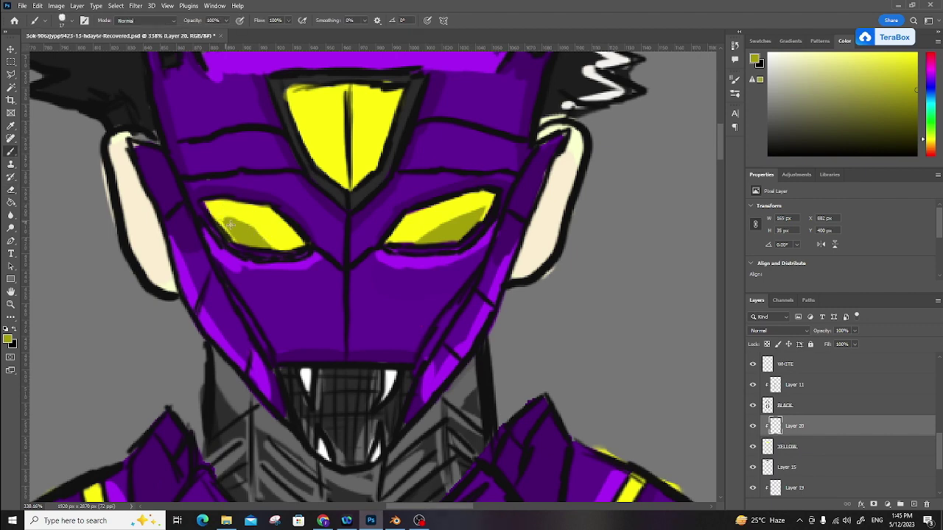
{"action": "left_click_drag", "start_coordinate": [315, 162], "coordinate": [378, 162]}
{"action": "mouse_move", "coordinate": [344, 98]}
{"action": "left_mouse_down"}
{"action": "mouse_move", "coordinate": [347, 140]}
{"action": "mouse_move", "coordinate": [335, 94]}
{"action": "mouse_move", "coordinate": [315, 152]}
{"action": "mouse_move", "coordinate": [362, 90]}
{"action": "mouse_move", "coordinate": [385, 144]}
{"action": "mouse_move", "coordinate": [372, 174]}
{"action": "left_mouse_up"}
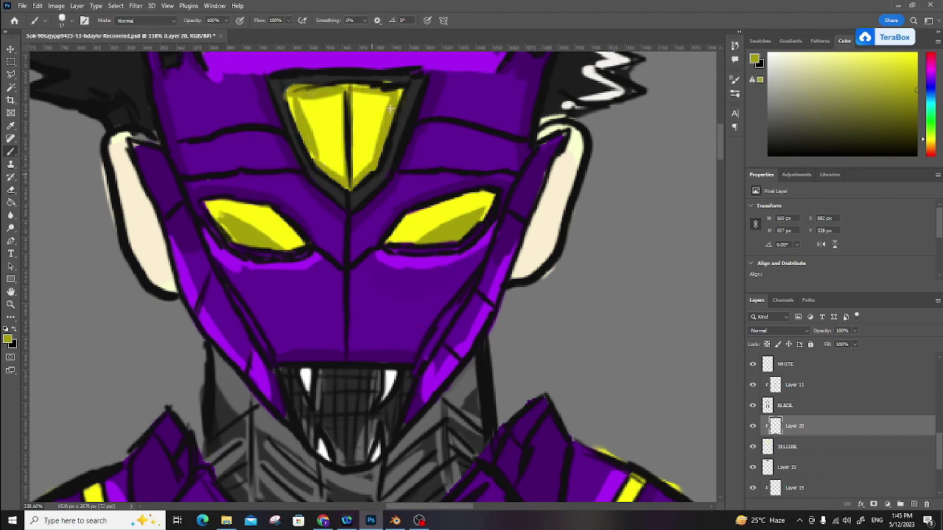
Shade the yellow stripes on the right-hand shoulder with olive yellow.
{"action": "mouse_move", "coordinate": [501, 481]}
{"action": "left_mouse_down"}
{"action": "mouse_move", "coordinate": [575, 213]}
{"action": "mouse_move", "coordinate": [600, 237]}
{"action": "mouse_move", "coordinate": [474, 247]}
{"action": "left_mouse_up"}
{"action": "left_click_drag", "start_coordinate": [586, 245], "coordinate": [558, 320]}
{"action": "left_click_drag", "start_coordinate": [668, 288], "coordinate": [626, 361]}
Shade the outer edges and centre line of the yellow chest gem with olive yellow.
{"action": "mouse_move", "coordinate": [575, 329]}
{"action": "left_mouse_down"}
{"action": "mouse_move", "coordinate": [629, 225]}
{"action": "mouse_move", "coordinate": [638, 130]}
{"action": "left_mouse_up"}
{"action": "mouse_move", "coordinate": [328, 291]}
{"action": "left_mouse_down"}
{"action": "mouse_move", "coordinate": [369, 315]}
{"action": "mouse_move", "coordinate": [427, 252]}
{"action": "left_mouse_up"}
{"action": "left_click_drag", "start_coordinate": [372, 210], "coordinate": [372, 318]}
{"action": "mouse_move", "coordinate": [370, 208]}
{"action": "left_mouse_down"}
{"action": "mouse_move", "coordinate": [371, 254]}
{"action": "mouse_move", "coordinate": [346, 189]}
{"action": "mouse_move", "coordinate": [325, 270]}
{"action": "left_mouse_up"}
{"action": "mouse_move", "coordinate": [379, 204]}
{"action": "left_mouse_down"}
{"action": "mouse_move", "coordinate": [395, 193]}
{"action": "mouse_move", "coordinate": [427, 255]}
{"action": "left_mouse_up"}
Paint olive yellow shadows along the lower and outer edges of both large yellow eyes on the chest armour.
{"action": "scroll", "coordinate": [416, 221], "scroll_direction": "down", "scroll_amount": 3}
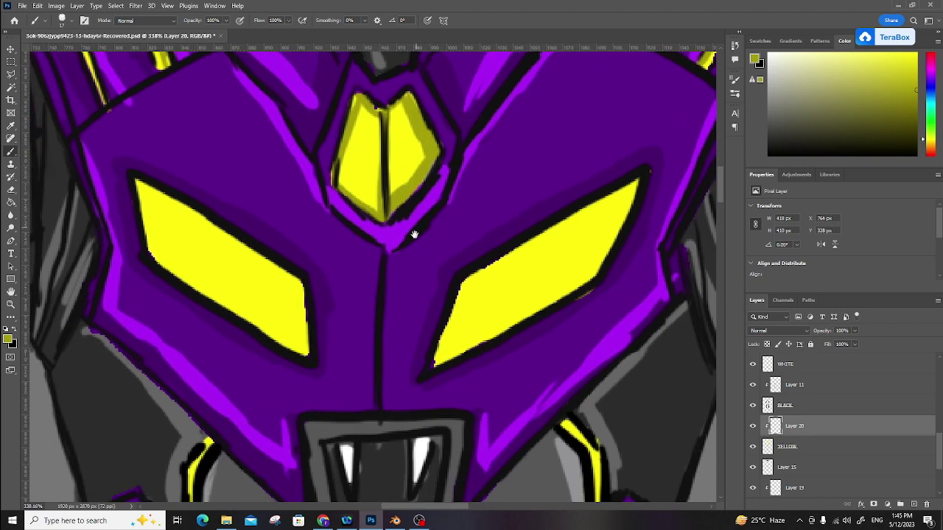
{"action": "left_click_drag", "start_coordinate": [435, 363], "coordinate": [530, 308]}
{"action": "mouse_move", "coordinate": [559, 262]}
{"action": "left_mouse_down"}
{"action": "mouse_move", "coordinate": [584, 244]}
{"action": "mouse_move", "coordinate": [579, 270]}
{"action": "mouse_move", "coordinate": [561, 276]}
{"action": "mouse_move", "coordinate": [631, 223]}
{"action": "left_mouse_up"}
{"action": "left_click_drag", "start_coordinate": [147, 254], "coordinate": [177, 221]}
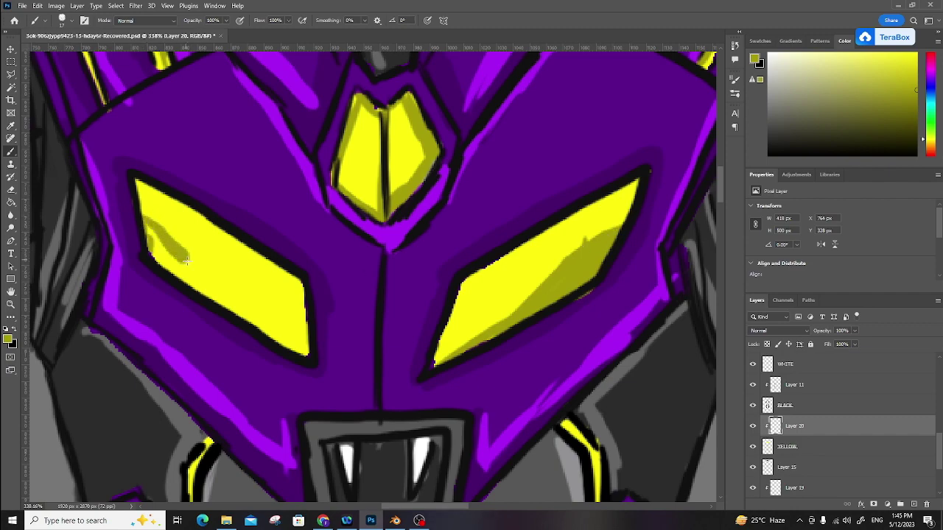
{"action": "left_click_drag", "start_coordinate": [177, 265], "coordinate": [306, 353]}
{"action": "left_click_drag", "start_coordinate": [151, 220], "coordinate": [188, 280]}
{"action": "left_click_drag", "start_coordinate": [155, 243], "coordinate": [198, 297]}
{"action": "left_click_drag", "start_coordinate": [319, 303], "coordinate": [298, 301]}
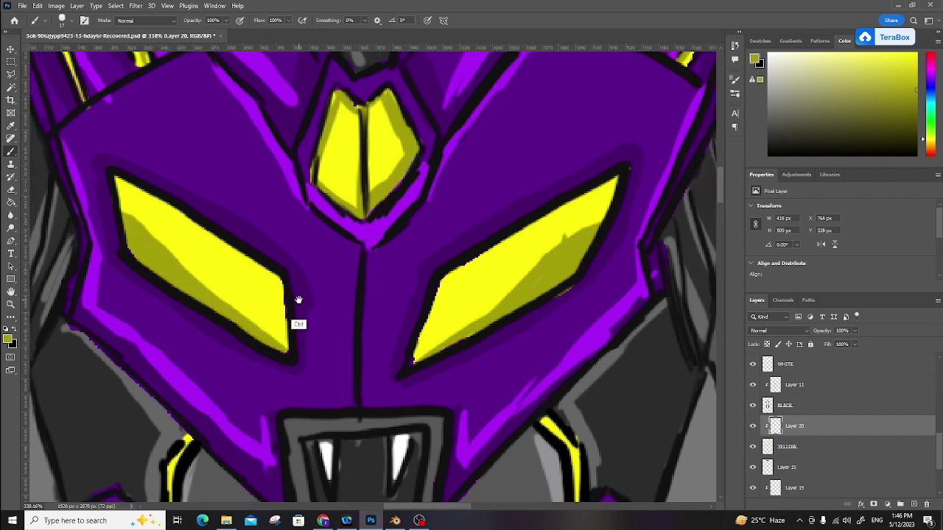
Brush olive yellow shadows onto the yellow stripes of the abdomen and waist.
{"action": "left_click_drag", "start_coordinate": [361, 289], "coordinate": [285, 270]}
{"action": "left_click_drag", "start_coordinate": [256, 299], "coordinate": [249, 211]}
{"action": "mouse_move", "coordinate": [351, 288]}
{"action": "left_mouse_down"}
{"action": "mouse_move", "coordinate": [331, 299]}
{"action": "mouse_move", "coordinate": [394, 294]}
{"action": "left_mouse_up"}
{"action": "left_click_drag", "start_coordinate": [337, 319], "coordinate": [367, 329]}
{"action": "left_click_drag", "start_coordinate": [343, 370], "coordinate": [391, 359]}
{"action": "mouse_move", "coordinate": [314, 411]}
{"action": "left_mouse_down"}
{"action": "mouse_move", "coordinate": [364, 456]}
{"action": "mouse_move", "coordinate": [385, 427]}
{"action": "mouse_move", "coordinate": [420, 405]}
{"action": "left_mouse_up"}
{"action": "mouse_move", "coordinate": [332, 455]}
{"action": "left_mouse_down"}
{"action": "mouse_move", "coordinate": [360, 477]}
{"action": "mouse_move", "coordinate": [397, 445]}
{"action": "left_mouse_up"}
{"action": "mouse_move", "coordinate": [414, 202]}
{"action": "left_mouse_down"}
{"action": "mouse_move", "coordinate": [425, 272]}
{"action": "mouse_move", "coordinate": [431, 195]}
{"action": "mouse_move", "coordinate": [426, 243]}
{"action": "left_mouse_up"}
{"action": "left_click_drag", "start_coordinate": [426, 243], "coordinate": [377, 243]}
{"action": "left_click_drag", "start_coordinate": [434, 248], "coordinate": [397, 202]}
{"action": "scroll", "coordinate": [396, 203], "scroll_direction": "up", "scroll_amount": 15}
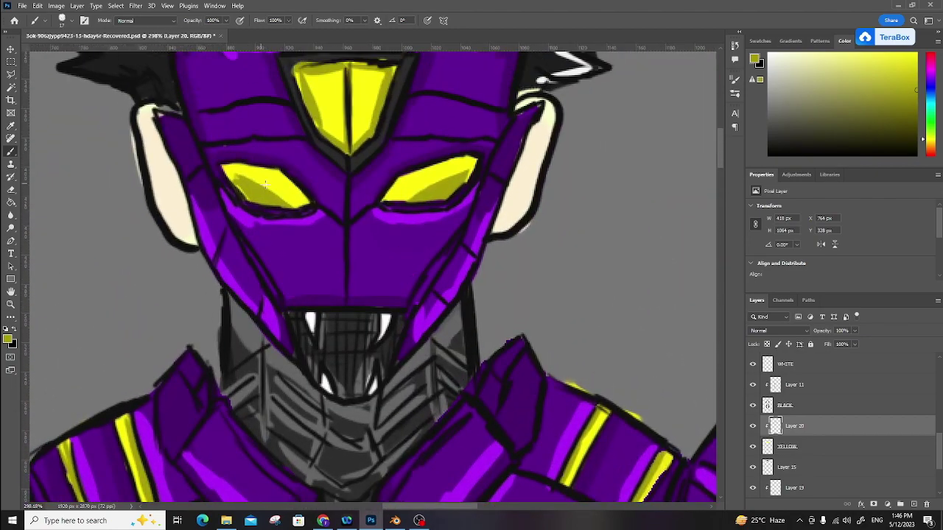
Erase the olive shadow from the upper parts of both yellow mask eyes with the Eraser.
{"action": "key", "text": "e"}
{"action": "left_click_drag", "start_coordinate": [234, 173], "coordinate": [288, 203]}
{"action": "left_click_drag", "start_coordinate": [420, 192], "coordinate": [436, 177]}
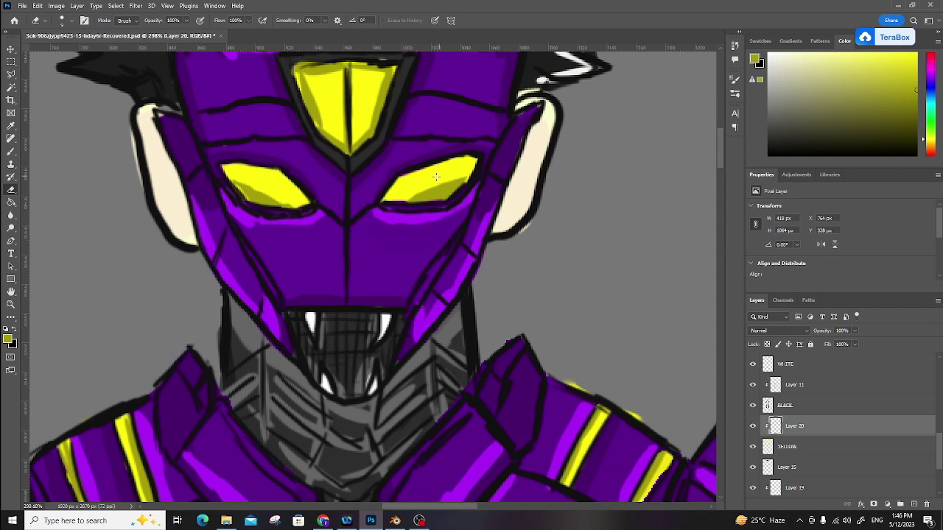
Create a new layer at the top of the purple layer group and pick bright yellow for an eye glow.
{"action": "left_click", "coordinate": [913, 504]}
{"action": "left_click", "coordinate": [67, 20]}
{"action": "left_click", "coordinate": [262, 208]}
{"action": "left_click_drag", "start_coordinate": [804, 420], "coordinate": [790, 468]}
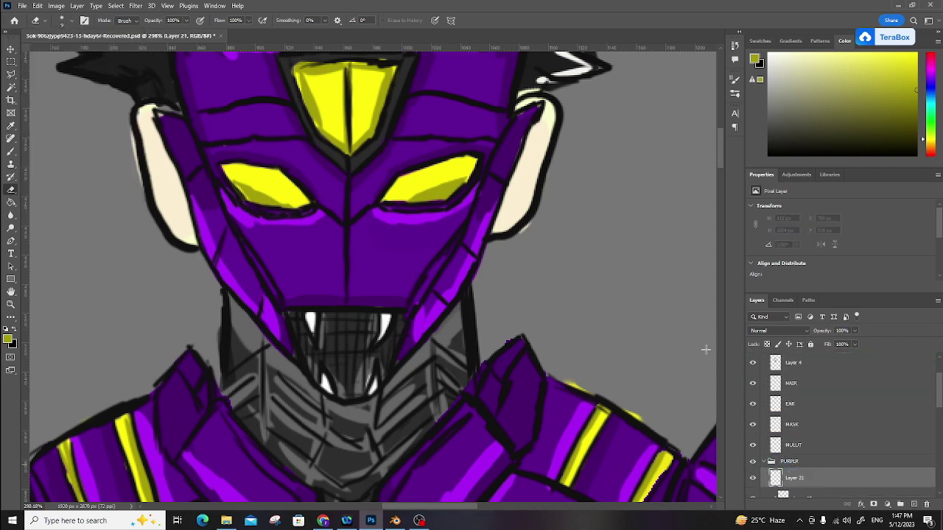
{"action": "left_click", "coordinate": [71, 20]}
{"action": "left_click", "coordinate": [32, 49]}
{"action": "left_click", "coordinate": [241, 217]}
{"action": "scroll", "coordinate": [911, 425], "scroll_direction": "down", "scroll_amount": 3}
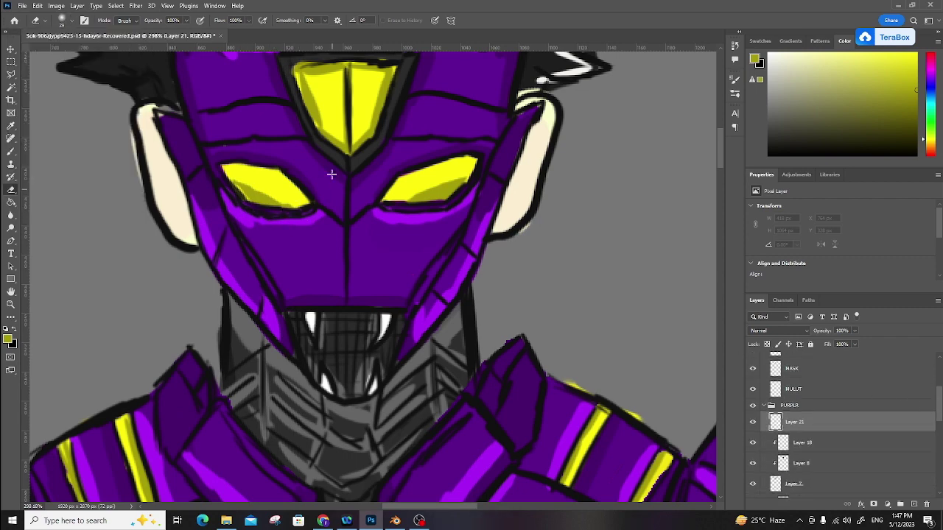
{"action": "mouse_move", "coordinate": [823, 422]}
{"action": "left_mouse_down"}
{"action": "mouse_move", "coordinate": [822, 401]}
{"action": "mouse_move", "coordinate": [799, 427]}
{"action": "mouse_move", "coordinate": [810, 471]}
{"action": "mouse_move", "coordinate": [826, 419]}
{"action": "left_mouse_up"}
{"action": "left_click", "coordinate": [753, 424]}
{"action": "left_click", "coordinate": [753, 424]}
{"action": "left_click", "coordinate": [753, 423]}
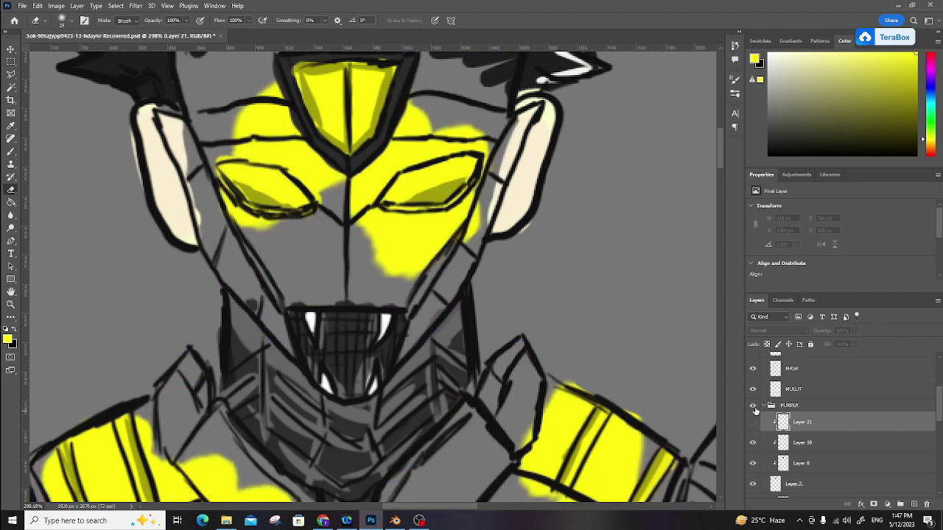
{"action": "left_click", "coordinate": [753, 424]}
{"action": "left_click_drag", "start_coordinate": [801, 422], "coordinate": [808, 360]}
Brush a soft bright yellow glow around both mask eyes with a 17 px soft brush.
{"action": "key", "text": "b"}
{"action": "left_click", "coordinate": [67, 23]}
{"action": "left_click_drag", "start_coordinate": [234, 203], "coordinate": [240, 212]}
{"action": "key", "text": "ctrl+z"}
{"action": "left_click_drag", "start_coordinate": [837, 365], "coordinate": [831, 438]}
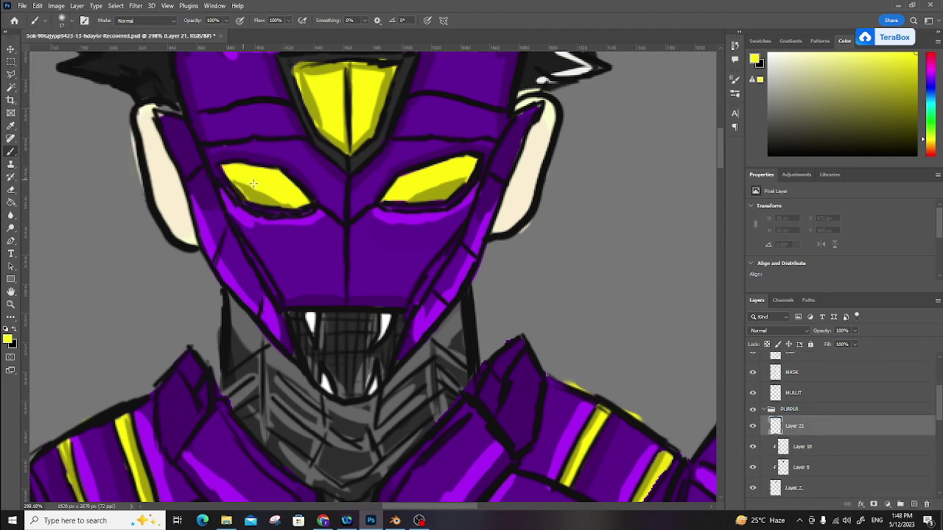
{"action": "mouse_move", "coordinate": [236, 214]}
{"action": "left_mouse_down"}
{"action": "mouse_move", "coordinate": [221, 159]}
{"action": "mouse_move", "coordinate": [302, 158]}
{"action": "mouse_move", "coordinate": [320, 214]}
{"action": "left_mouse_up"}
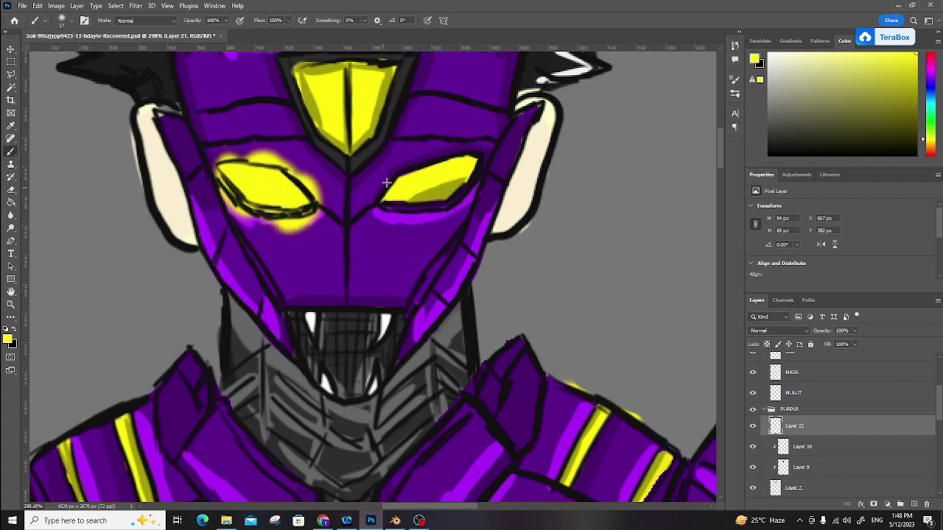
{"action": "left_click_drag", "start_coordinate": [401, 166], "coordinate": [372, 221]}
{"action": "mouse_move", "coordinate": [409, 195]}
{"action": "left_mouse_down"}
{"action": "mouse_move", "coordinate": [435, 205]}
{"action": "mouse_move", "coordinate": [463, 181]}
{"action": "mouse_move", "coordinate": [426, 187]}
{"action": "left_mouse_up"}
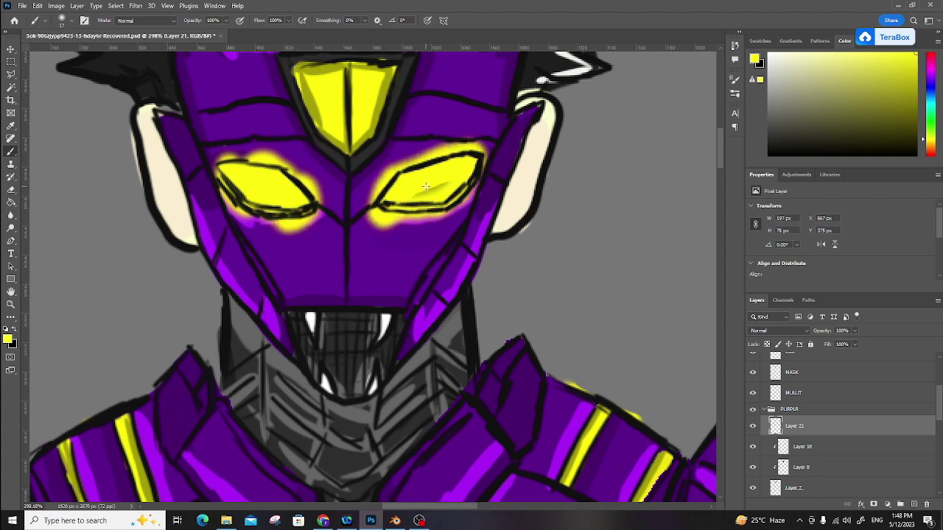
Set Layer 21 to the Screen blend mode and erase the glow around both mask eyes.
{"action": "left_click", "coordinate": [781, 330]}
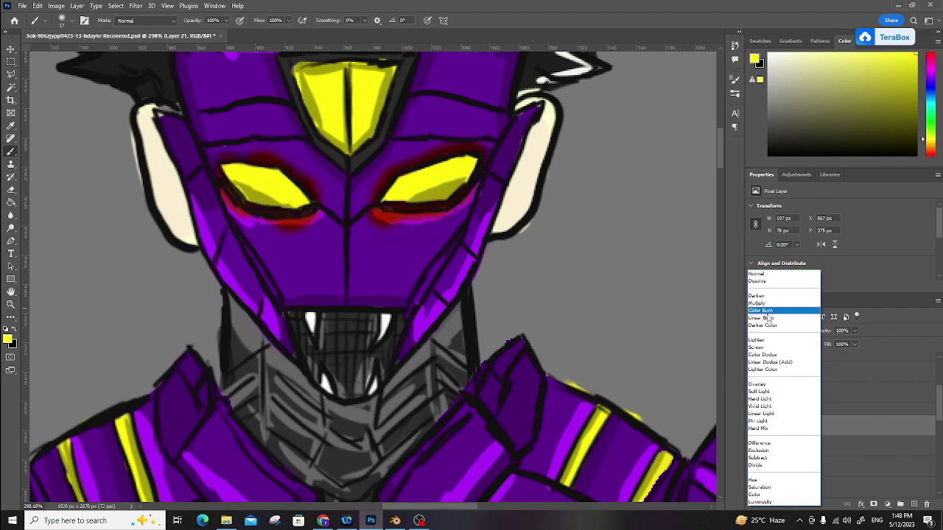
{"action": "left_click", "coordinate": [757, 347]}
{"action": "mouse_move", "coordinate": [228, 209]}
{"action": "left_mouse_down"}
{"action": "mouse_move", "coordinate": [296, 179]}
{"action": "mouse_move", "coordinate": [315, 203]}
{"action": "mouse_move", "coordinate": [221, 163]}
{"action": "mouse_move", "coordinate": [291, 171]}
{"action": "left_mouse_up"}
{"action": "key", "text": "e"}
{"action": "left_click_drag", "start_coordinate": [387, 197], "coordinate": [472, 152]}
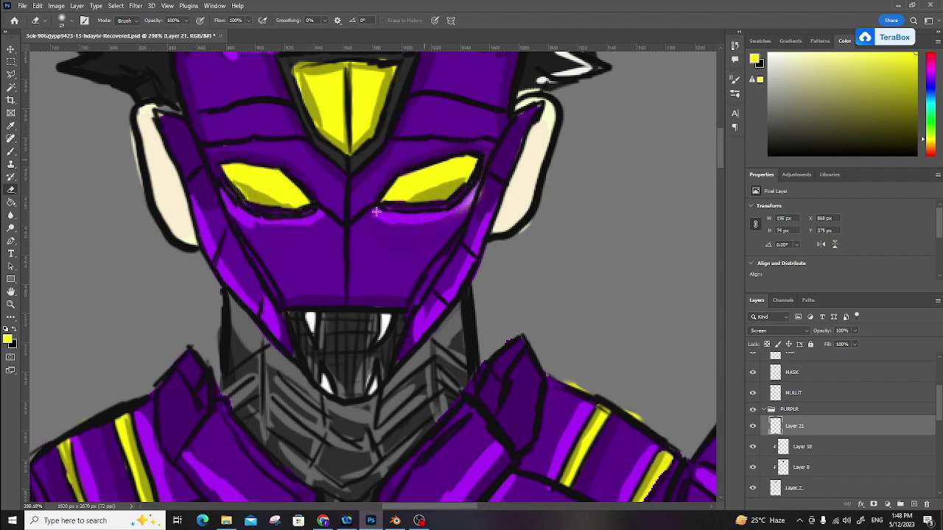
Lower Layer 21's opacity to 73%, try a soft glow stroke beside the right-hand mask eye, and undo it.
{"action": "left_click", "coordinate": [854, 330]}
{"action": "left_click_drag", "start_coordinate": [855, 344], "coordinate": [844, 344]}
{"action": "key", "text": "b"}
{"action": "mouse_move", "coordinate": [391, 198]}
{"action": "left_mouse_down"}
{"action": "mouse_move", "coordinate": [413, 162]}
{"action": "mouse_move", "coordinate": [408, 171]}
{"action": "mouse_move", "coordinate": [450, 162]}
{"action": "left_mouse_up"}
{"action": "key", "text": "ctrl+z"}
{"action": "key", "text": "ctrl+z"}
{"action": "key", "text": "ctrl+z"}
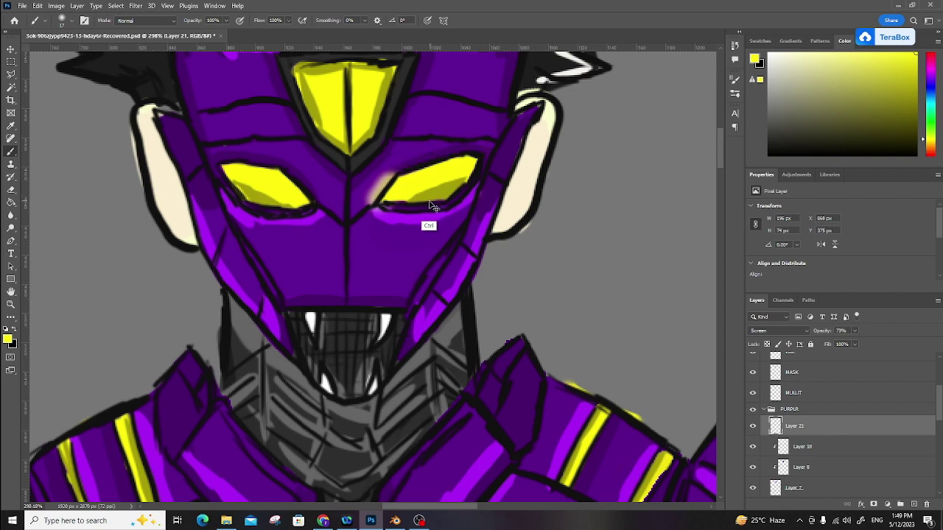
Move Layer 21 above Layer 20, brush yellow over both mask eyes, and try the Multiply and Lighten blend modes.
{"action": "mouse_move", "coordinate": [786, 425]}
{"action": "left_mouse_down"}
{"action": "mouse_move", "coordinate": [798, 502]}
{"action": "mouse_move", "coordinate": [813, 457]}
{"action": "mouse_move", "coordinate": [806, 376]}
{"action": "left_mouse_up"}
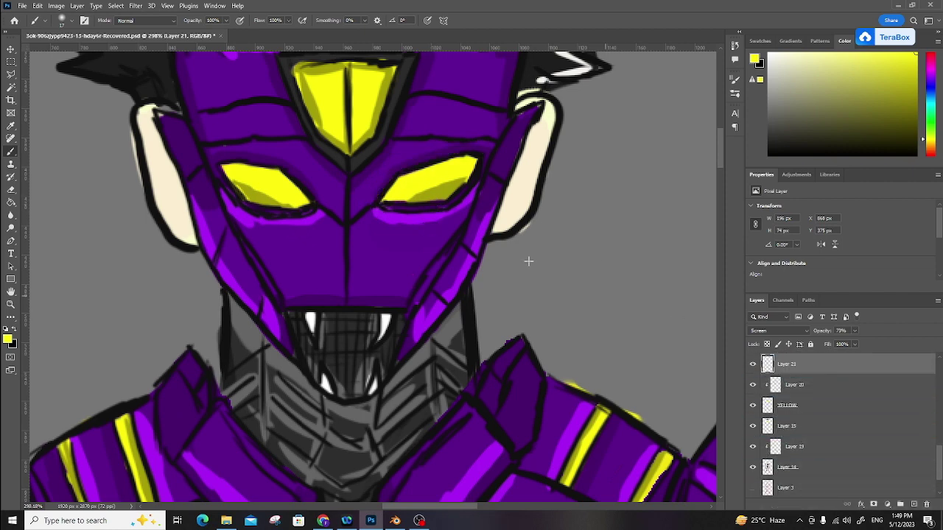
{"action": "left_click_drag", "start_coordinate": [428, 175], "coordinate": [461, 163]}
{"action": "left_click_drag", "start_coordinate": [309, 184], "coordinate": [274, 167]}
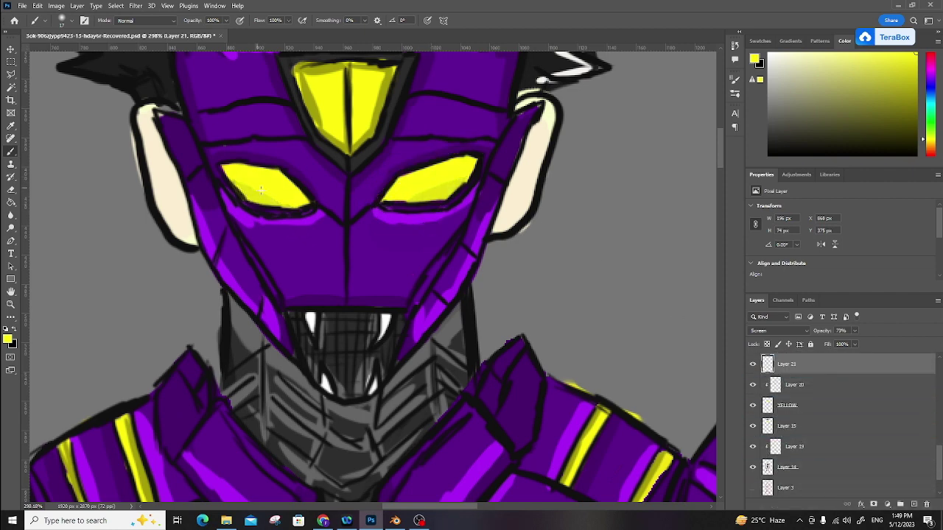
{"action": "left_click", "coordinate": [778, 331]}
{"action": "left_click", "coordinate": [770, 303]}
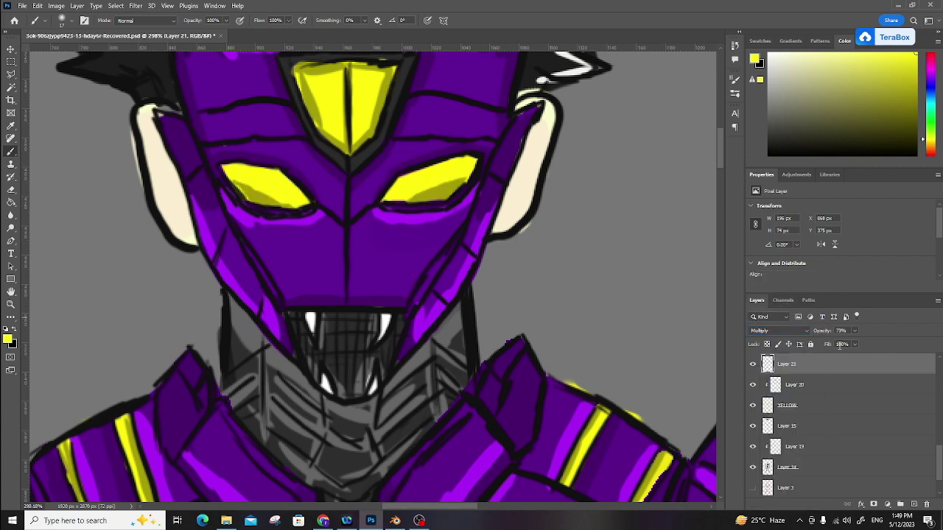
{"action": "left_click", "coordinate": [803, 331]}
{"action": "left_click", "coordinate": [772, 342]}
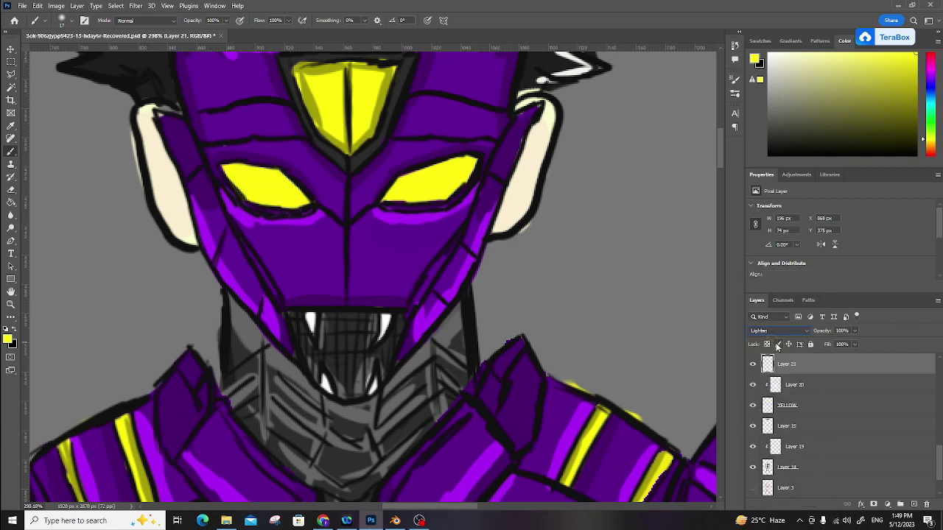
{"action": "key", "text": "ctrl+z"}
Add an Inner Glow effect to Layer 21 with the glow colour #f4fd07.
{"action": "left_click", "coordinate": [862, 505]}
{"action": "left_click", "coordinate": [881, 455]}
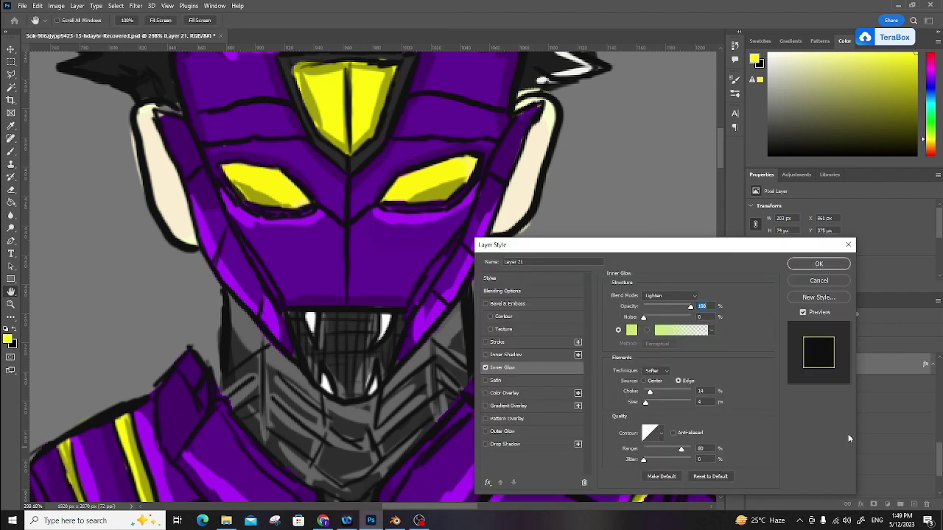
{"action": "left_click", "coordinate": [632, 330]}
{"action": "left_click", "coordinate": [478, 224]}
{"action": "left_click", "coordinate": [465, 122]}
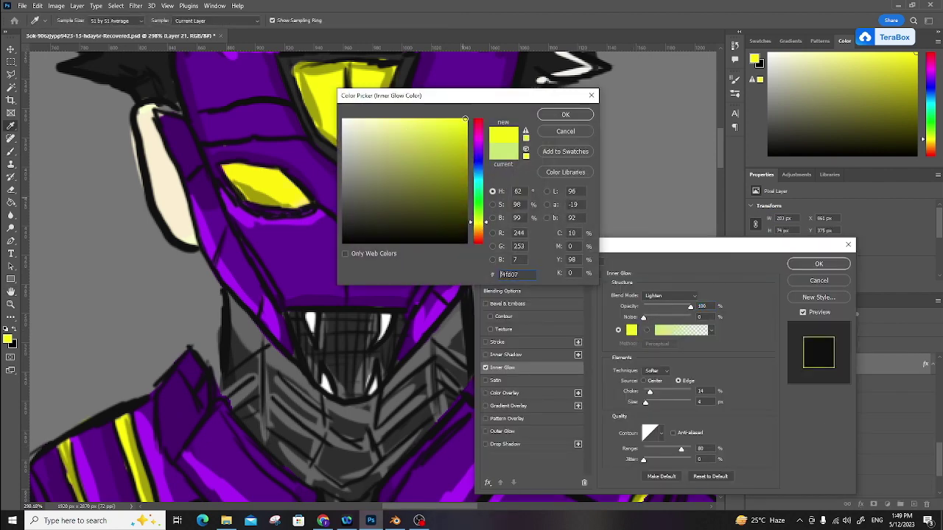
{"action": "left_click", "coordinate": [564, 115]}
Try blend modes for the inner glow, keep Lighten, and increase its noise, choke and size.
{"action": "left_click", "coordinate": [656, 318]}
{"action": "left_click", "coordinate": [668, 296]}
{"action": "left_click", "coordinate": [670, 313]}
{"action": "left_click", "coordinate": [669, 295]}
{"action": "left_click", "coordinate": [658, 343]}
{"action": "mouse_move", "coordinate": [648, 391]}
{"action": "left_mouse_down"}
{"action": "mouse_move", "coordinate": [679, 393]}
{"action": "mouse_move", "coordinate": [659, 405]}
{"action": "left_mouse_up"}
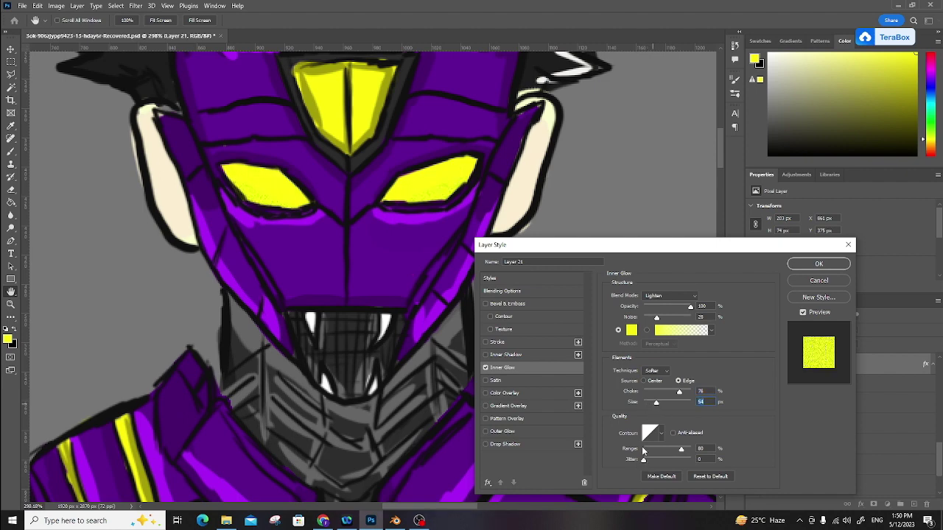
Enable Satin and Bevel & Emboss on Layer 21 and apply the layer style.
{"action": "left_click", "coordinate": [494, 380]}
{"action": "left_click", "coordinate": [485, 394]}
{"action": "left_click", "coordinate": [485, 393]}
{"action": "left_click", "coordinate": [485, 444]}
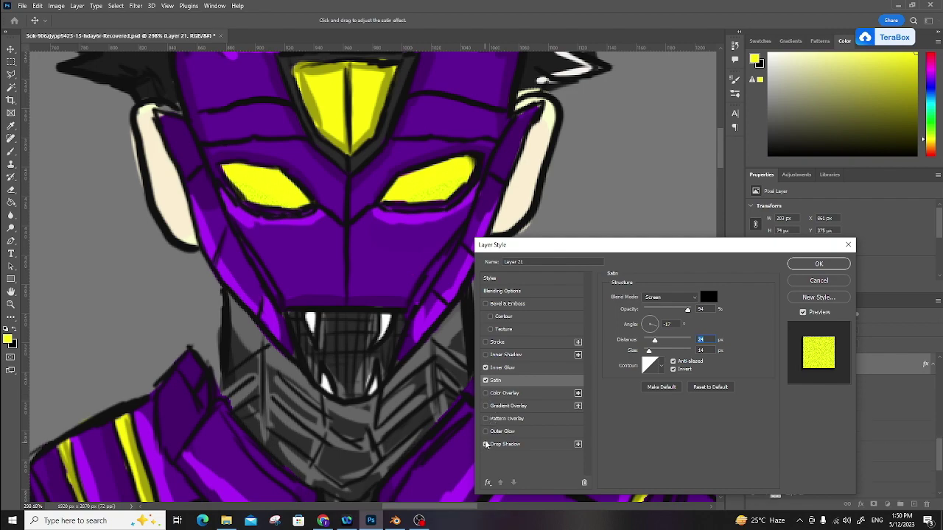
{"action": "left_click", "coordinate": [490, 316]}
{"action": "left_click", "coordinate": [819, 265]}
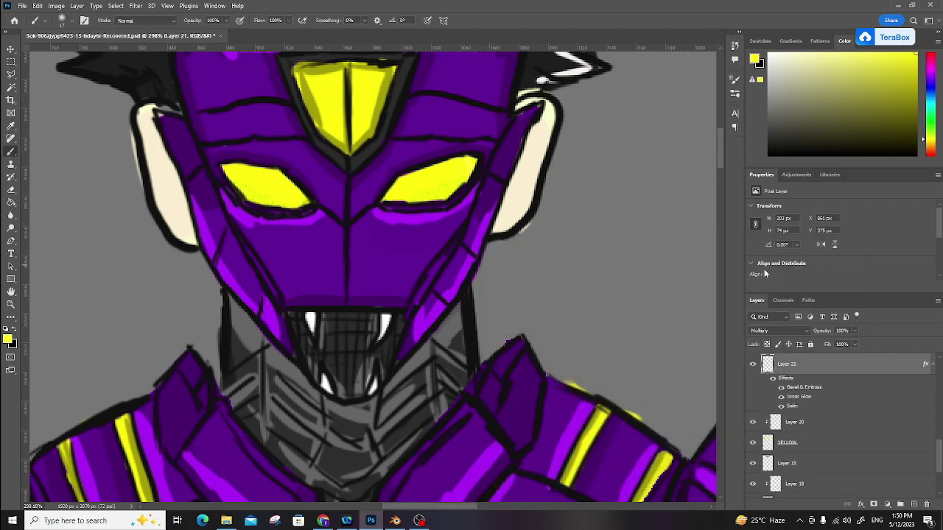
Delete Layer 21 with its glow effects and select Layer 20.
{"action": "scroll", "coordinate": [493, 252], "scroll_direction": "down", "scroll_amount": 10}
{"action": "scroll", "coordinate": [491, 253], "scroll_direction": "up", "scroll_amount": 3}
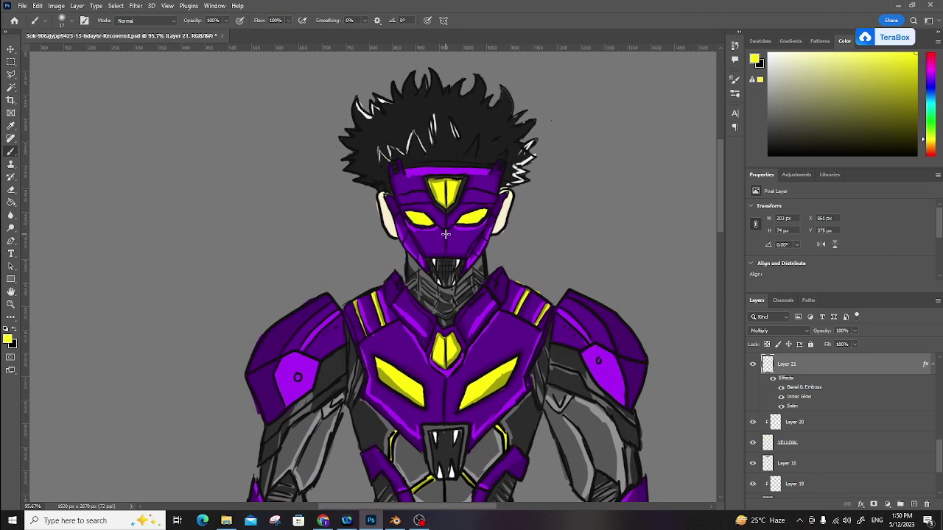
{"action": "left_click", "coordinate": [927, 505]}
{"action": "left_click", "coordinate": [425, 192]}
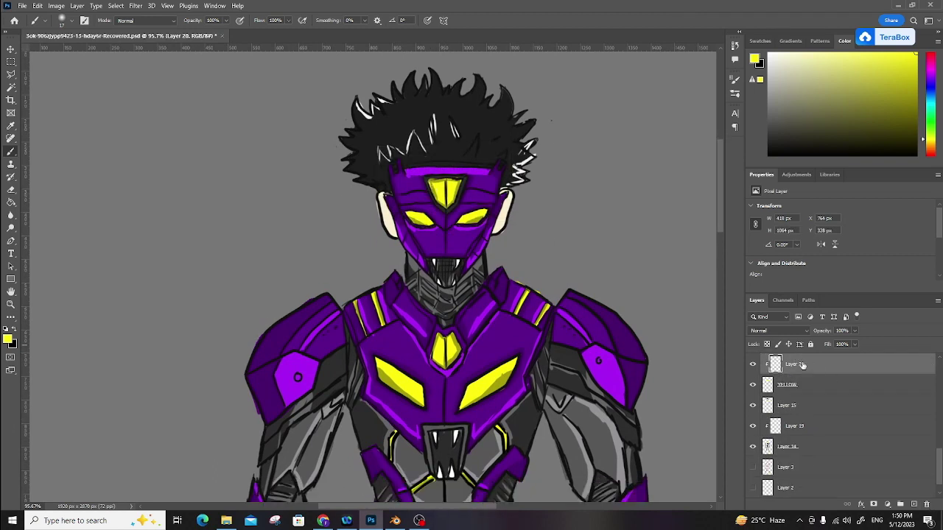
Create a new layer at the top of the purple layer group and choose the Soft Round brush.
{"action": "scroll", "coordinate": [796, 355], "scroll_direction": "up", "scroll_amount": 2}
{"action": "scroll", "coordinate": [485, 245], "scroll_direction": "down", "scroll_amount": 3}
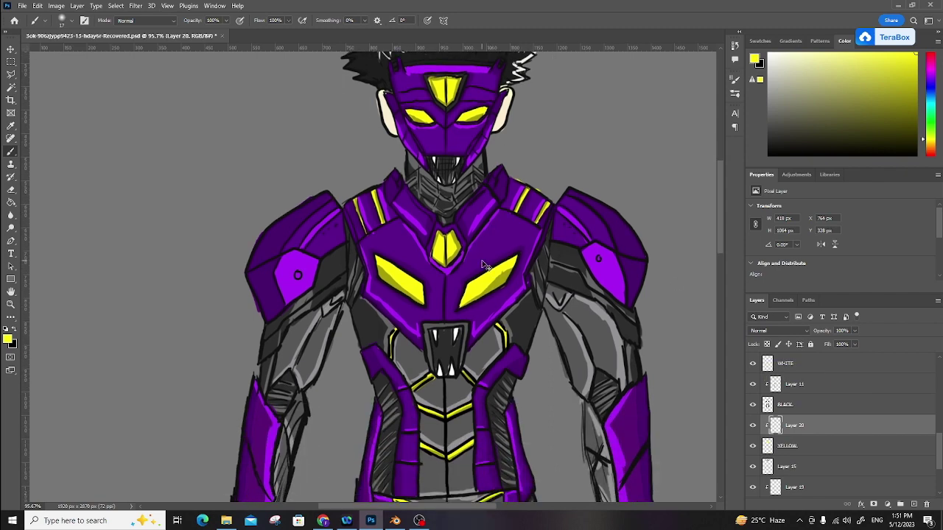
{"action": "scroll", "coordinate": [483, 264], "scroll_direction": "down", "scroll_amount": 3}
{"action": "scroll", "coordinate": [481, 262], "scroll_direction": "up", "scroll_amount": 3}
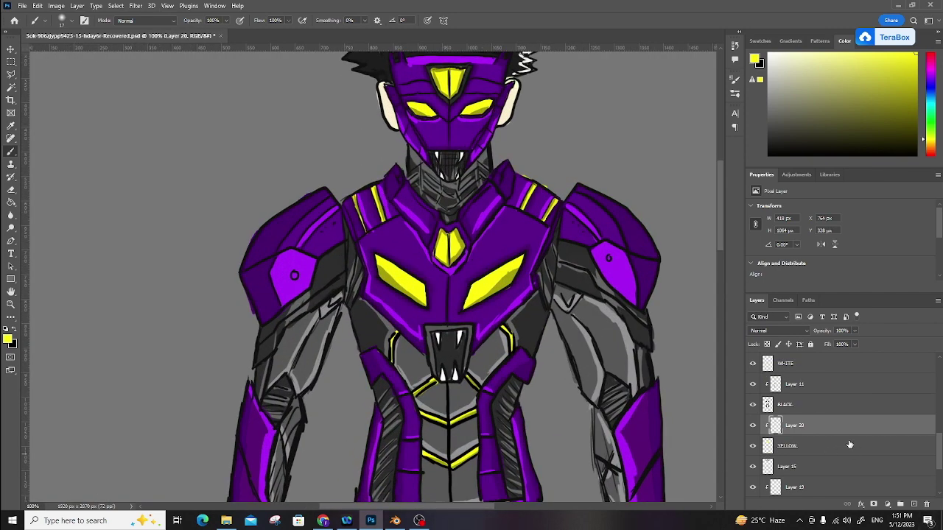
{"action": "left_click", "coordinate": [913, 505]}
{"action": "mouse_move", "coordinate": [838, 422]}
{"action": "left_mouse_down"}
{"action": "mouse_move", "coordinate": [815, 343]}
{"action": "mouse_move", "coordinate": [833, 349]}
{"action": "mouse_move", "coordinate": [829, 415]}
{"action": "left_mouse_up"}
{"action": "left_click", "coordinate": [59, 21]}
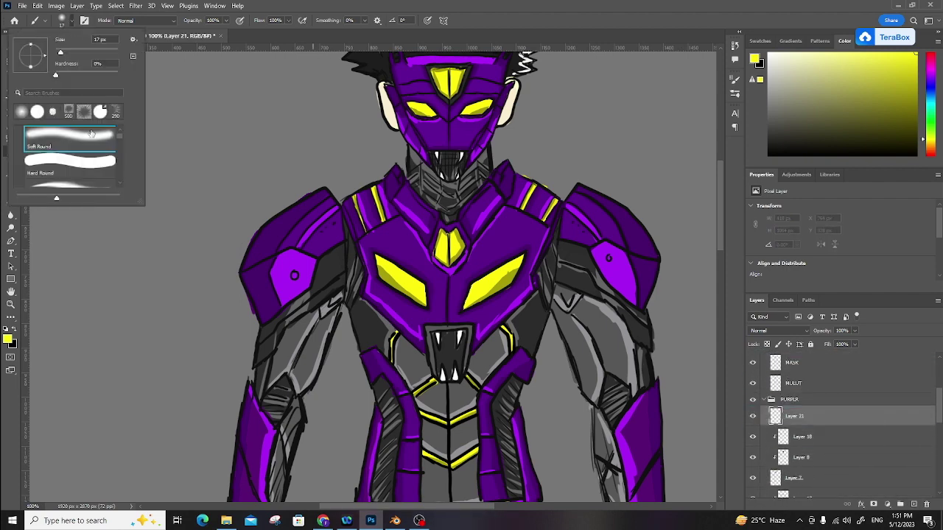
{"action": "left_click", "coordinate": [121, 143]}
Brush a soft yellow glow around the large chest eyes and the yellow abdomen lines.
{"action": "left_click", "coordinate": [377, 252]}
{"action": "mouse_move", "coordinate": [377, 251]}
{"action": "left_mouse_down"}
{"action": "mouse_move", "coordinate": [386, 291]}
{"action": "mouse_move", "coordinate": [427, 306]}
{"action": "mouse_move", "coordinate": [405, 270]}
{"action": "mouse_move", "coordinate": [433, 315]}
{"action": "mouse_move", "coordinate": [475, 279]}
{"action": "mouse_move", "coordinate": [501, 288]}
{"action": "mouse_move", "coordinate": [519, 269]}
{"action": "mouse_move", "coordinate": [466, 310]}
{"action": "mouse_move", "coordinate": [470, 274]}
{"action": "left_mouse_up"}
{"action": "left_click_drag", "start_coordinate": [392, 347], "coordinate": [394, 355]}
{"action": "left_click_drag", "start_coordinate": [508, 334], "coordinate": [508, 343]}
{"action": "mouse_move", "coordinate": [418, 397]}
{"action": "left_mouse_down"}
{"action": "mouse_move", "coordinate": [452, 381]}
{"action": "mouse_move", "coordinate": [453, 426]}
{"action": "mouse_move", "coordinate": [471, 414]}
{"action": "mouse_move", "coordinate": [439, 463]}
{"action": "mouse_move", "coordinate": [458, 446]}
{"action": "left_mouse_up"}
Brush a soft yellow glow along the yellow shoulder stripes and around both mask eyes.
{"action": "left_click_drag", "start_coordinate": [353, 198], "coordinate": [368, 232]}
{"action": "left_click_drag", "start_coordinate": [378, 188], "coordinate": [388, 221]}
{"action": "left_click_drag", "start_coordinate": [527, 188], "coordinate": [551, 213]}
{"action": "mouse_move", "coordinate": [407, 104]}
{"action": "left_mouse_down"}
{"action": "mouse_move", "coordinate": [437, 118]}
{"action": "mouse_move", "coordinate": [492, 108]}
{"action": "left_mouse_up"}
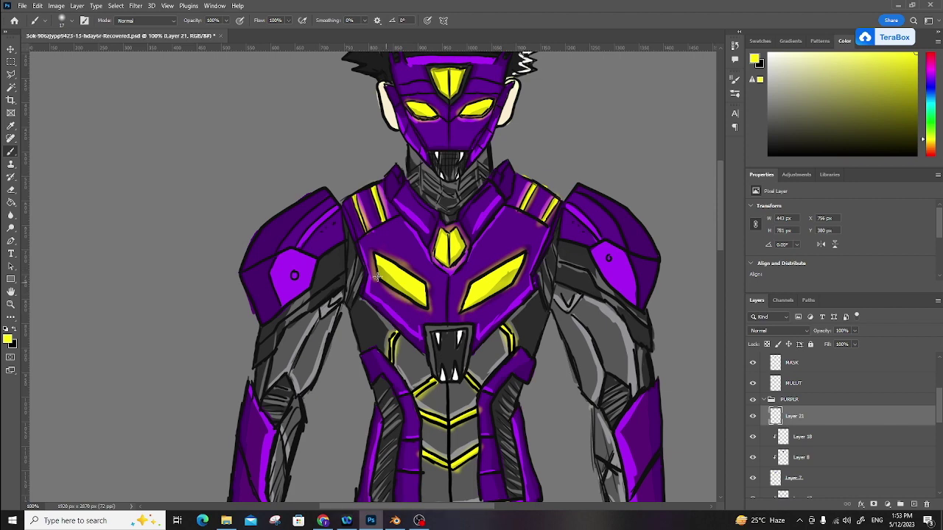
Strengthen the soft yellow glow around the chest eyes and extend it to the forehead gem and the waist stripes.
{"action": "mouse_move", "coordinate": [376, 255]}
{"action": "left_mouse_down"}
{"action": "mouse_move", "coordinate": [375, 274]}
{"action": "mouse_move", "coordinate": [429, 290]}
{"action": "mouse_move", "coordinate": [431, 309]}
{"action": "left_mouse_up"}
{"action": "mouse_move", "coordinate": [379, 274]}
{"action": "left_mouse_down"}
{"action": "mouse_move", "coordinate": [427, 310]}
{"action": "mouse_move", "coordinate": [524, 266]}
{"action": "mouse_move", "coordinate": [530, 233]}
{"action": "left_mouse_up"}
{"action": "left_click_drag", "start_coordinate": [435, 83], "coordinate": [450, 101]}
{"action": "left_click_drag", "start_coordinate": [450, 101], "coordinate": [469, 70]}
{"action": "left_click_drag", "start_coordinate": [451, 446], "coordinate": [436, 70]}
{"action": "mouse_move", "coordinate": [389, 167]}
{"action": "left_mouse_down"}
{"action": "mouse_move", "coordinate": [427, 205]}
{"action": "mouse_move", "coordinate": [457, 182]}
{"action": "mouse_move", "coordinate": [423, 159]}
{"action": "mouse_move", "coordinate": [471, 136]}
{"action": "mouse_move", "coordinate": [403, 149]}
{"action": "mouse_move", "coordinate": [427, 190]}
{"action": "mouse_move", "coordinate": [483, 160]}
{"action": "mouse_move", "coordinate": [479, 144]}
{"action": "left_mouse_up"}
Brush a soft yellow glow around the yellow soles of both boots.
{"action": "scroll", "coordinate": [478, 199], "scroll_direction": "up", "scroll_amount": 6}
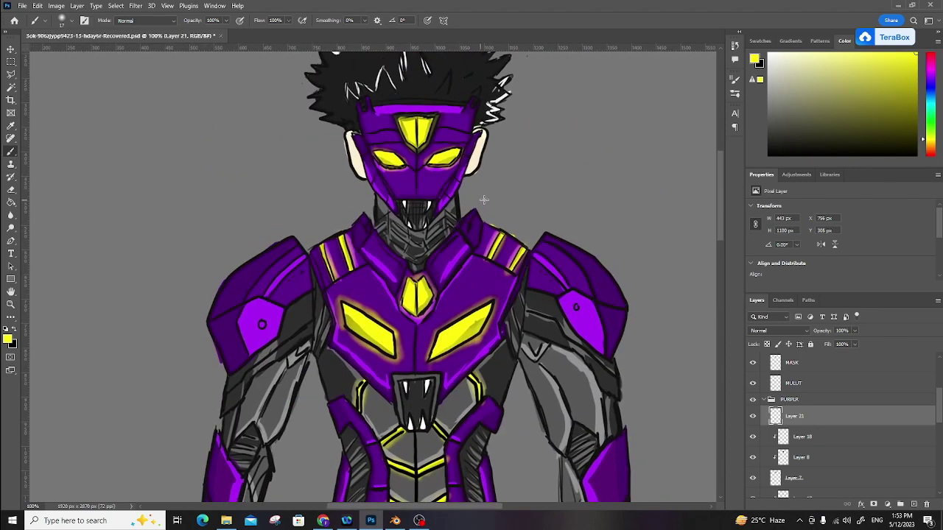
{"action": "left_click_drag", "start_coordinate": [479, 199], "coordinate": [431, 232]}
{"action": "left_click_drag", "start_coordinate": [494, 442], "coordinate": [467, 236]}
{"action": "left_click_drag", "start_coordinate": [450, 172], "coordinate": [449, 324]}
{"action": "left_click_drag", "start_coordinate": [445, 232], "coordinate": [475, 313]}
{"action": "left_click_drag", "start_coordinate": [426, 449], "coordinate": [442, 192]}
{"action": "mouse_move", "coordinate": [288, 446]}
{"action": "left_mouse_down"}
{"action": "mouse_move", "coordinate": [309, 452]}
{"action": "mouse_move", "coordinate": [384, 427]}
{"action": "mouse_move", "coordinate": [280, 450]}
{"action": "left_mouse_up"}
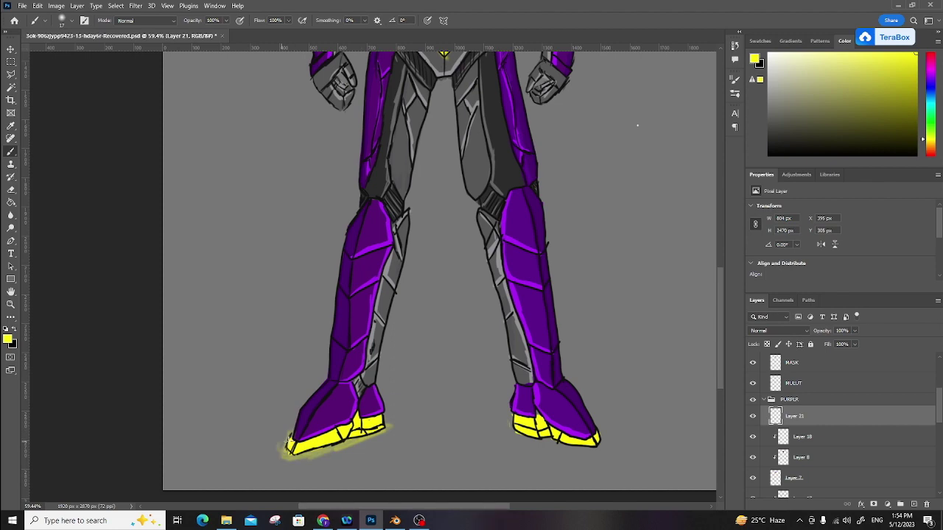
{"action": "mouse_move", "coordinate": [510, 426]}
{"action": "left_mouse_down"}
{"action": "mouse_move", "coordinate": [595, 449]}
{"action": "mouse_move", "coordinate": [603, 431]}
{"action": "left_mouse_up"}
Fill the background on Layer 1 with a very dark grey using the Paint Bucket.
{"action": "left_click_drag", "start_coordinate": [515, 148], "coordinate": [512, 488]}
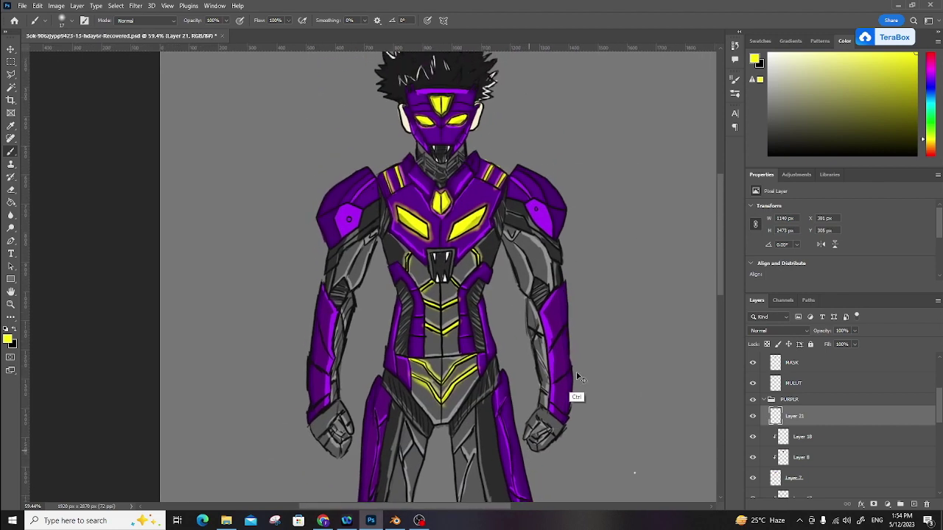
{"action": "left_click_drag", "start_coordinate": [617, 377], "coordinate": [601, 384]}
{"action": "scroll", "coordinate": [601, 384], "scroll_direction": "down", "scroll_amount": 1}
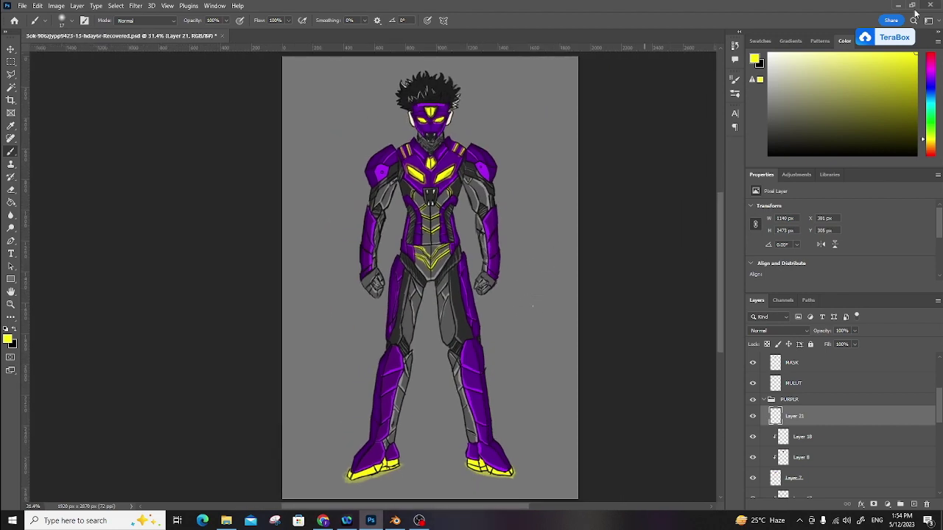
{"action": "scroll", "coordinate": [831, 435], "scroll_direction": "down", "scroll_amount": 5}
{"action": "left_click", "coordinate": [810, 488]}
{"action": "key", "text": "d"}
{"action": "key", "text": "g"}
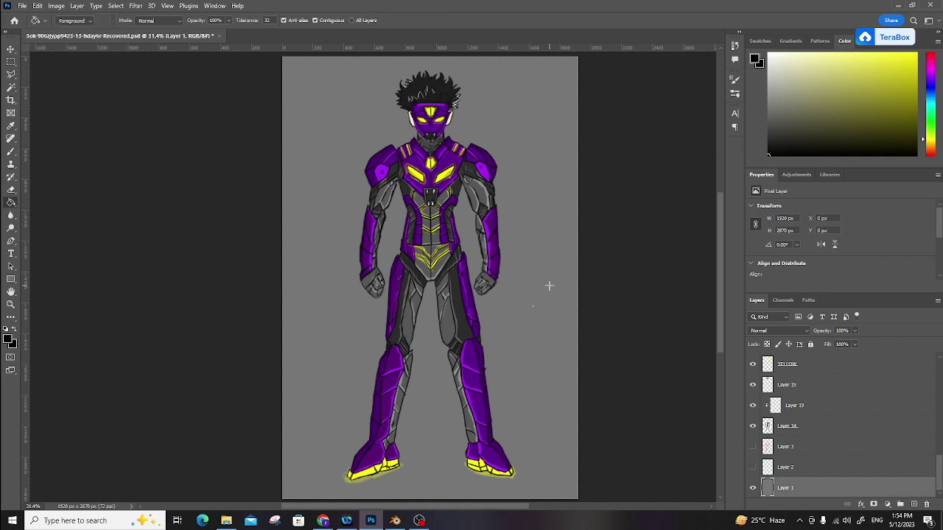
{"action": "left_click", "coordinate": [549, 285]}
{"action": "left_click", "coordinate": [768, 138]}
{"action": "left_click", "coordinate": [508, 323]}
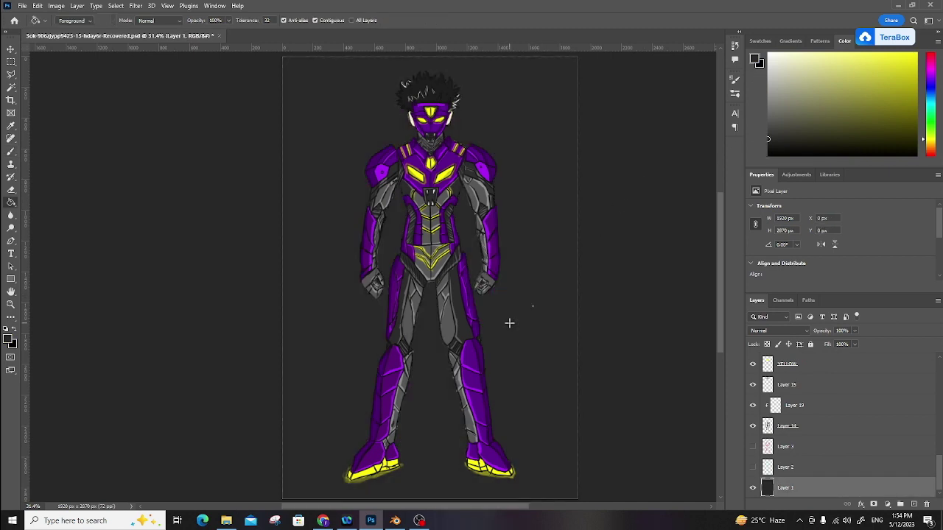
{"action": "scroll", "coordinate": [542, 344], "scroll_direction": "down", "scroll_amount": 4}
{"action": "scroll", "coordinate": [542, 343], "scroll_direction": "up", "scroll_amount": 5}
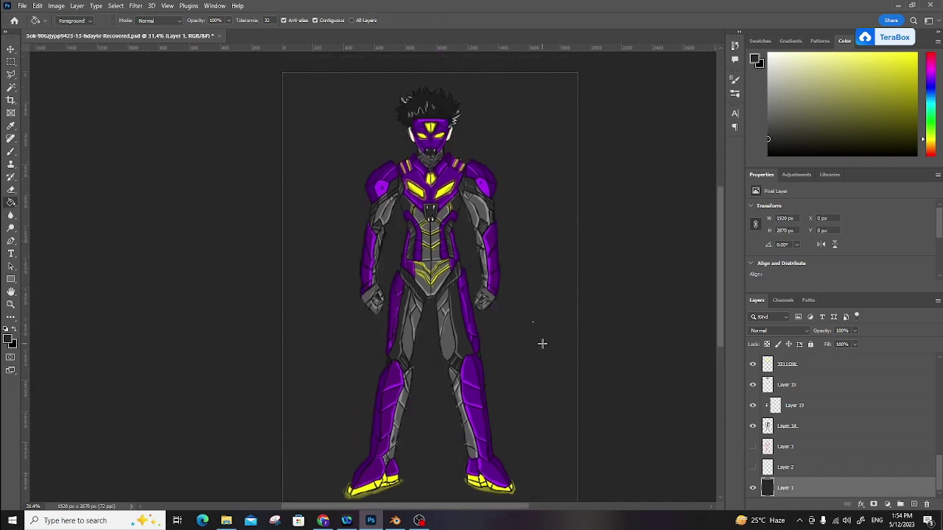